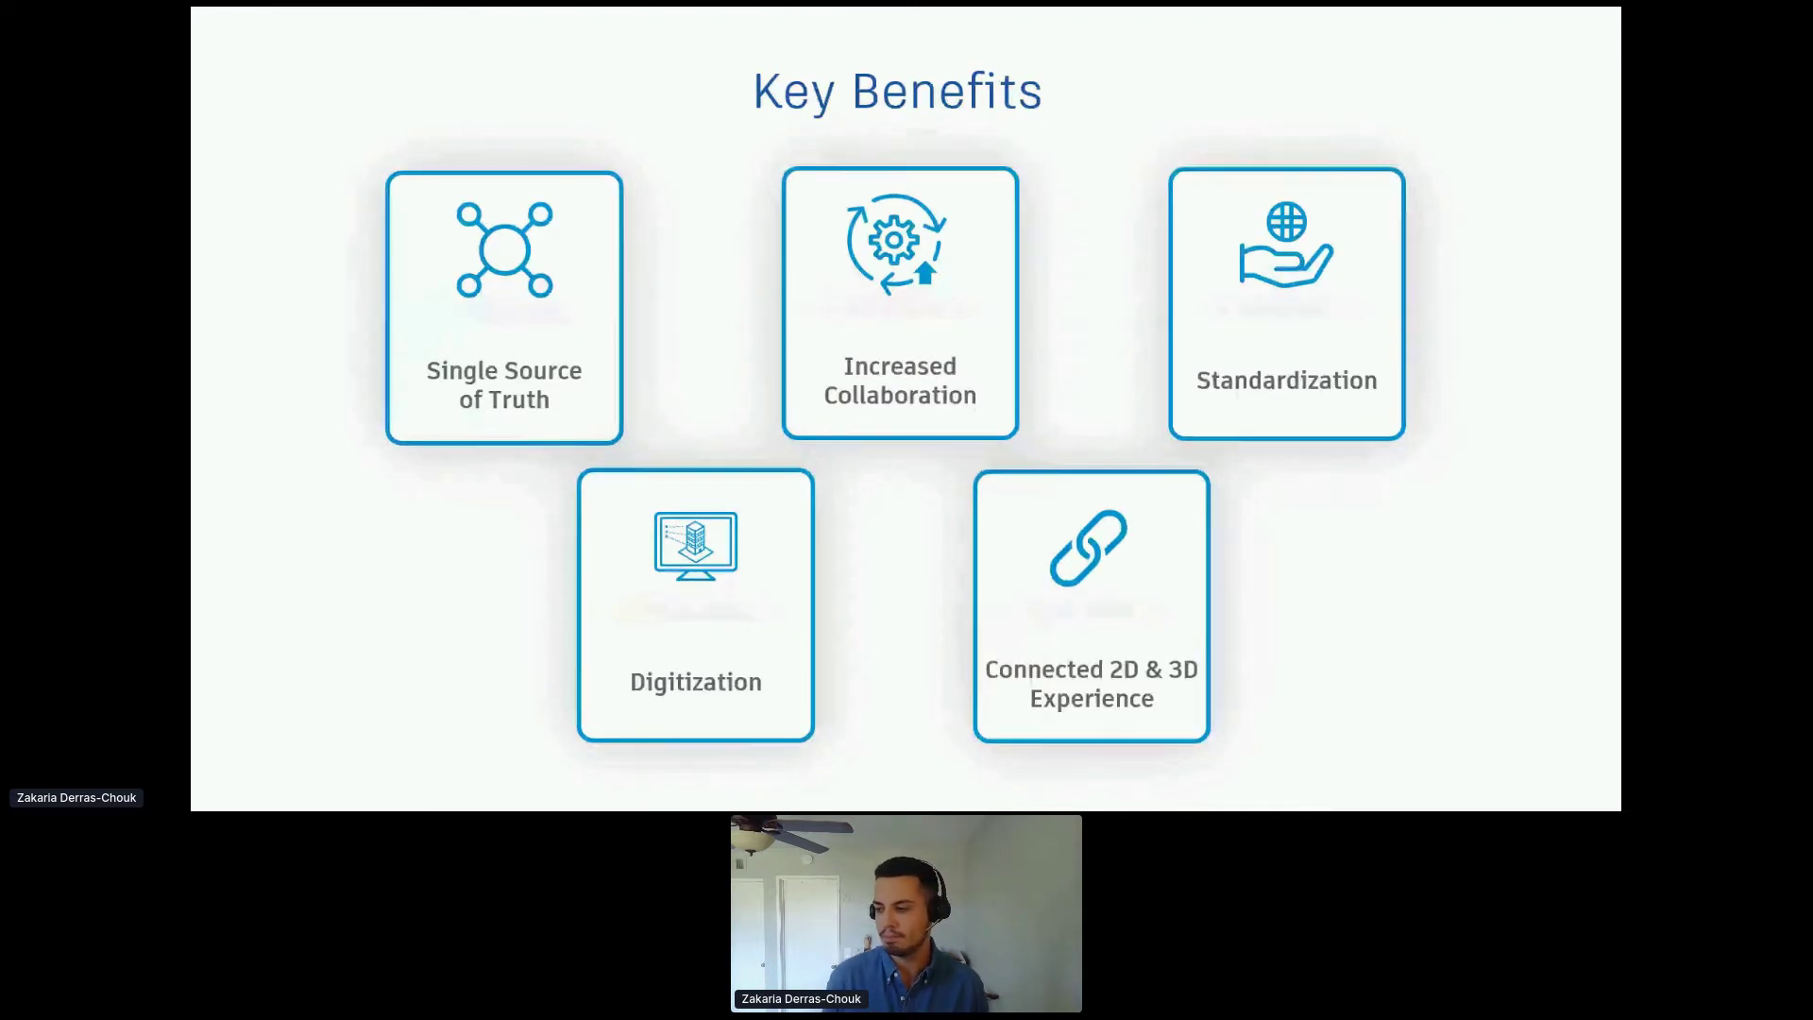
# - Advance the slides to the Autodesk Takeoff title and Comprehensive Takeoff Solution slides
pyautogui.press('Right')
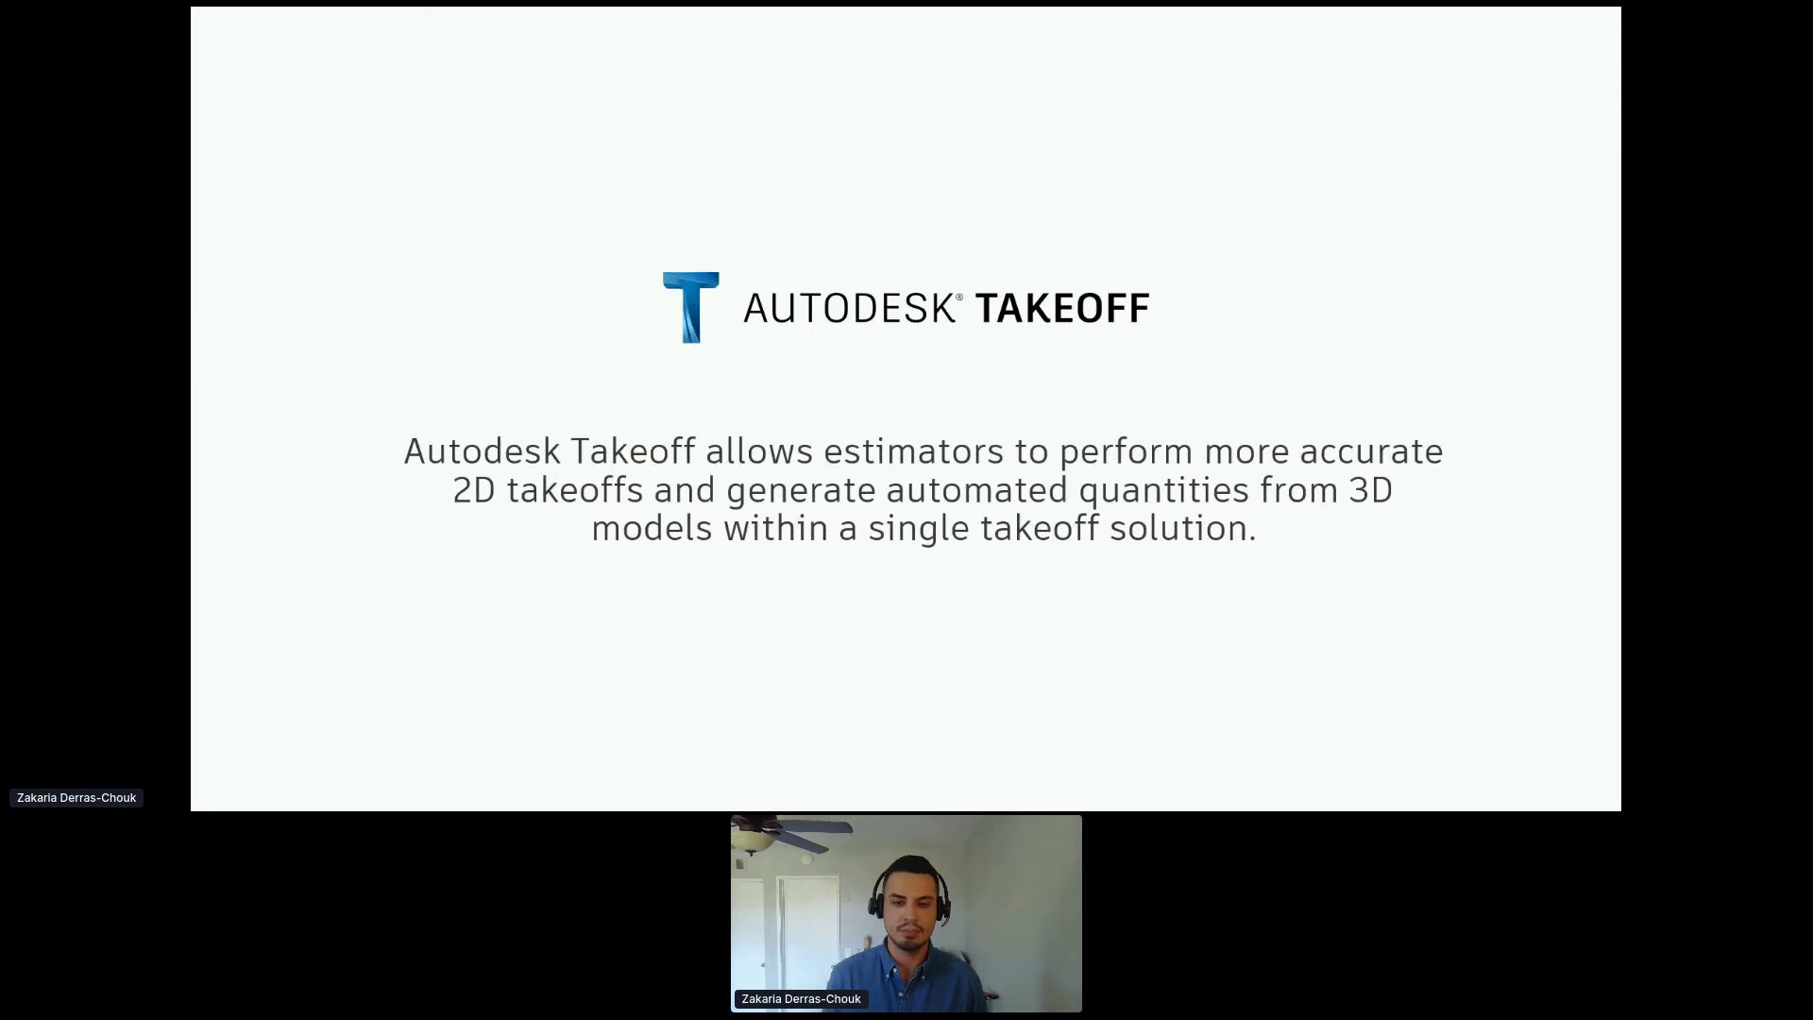
pyautogui.press('Right')
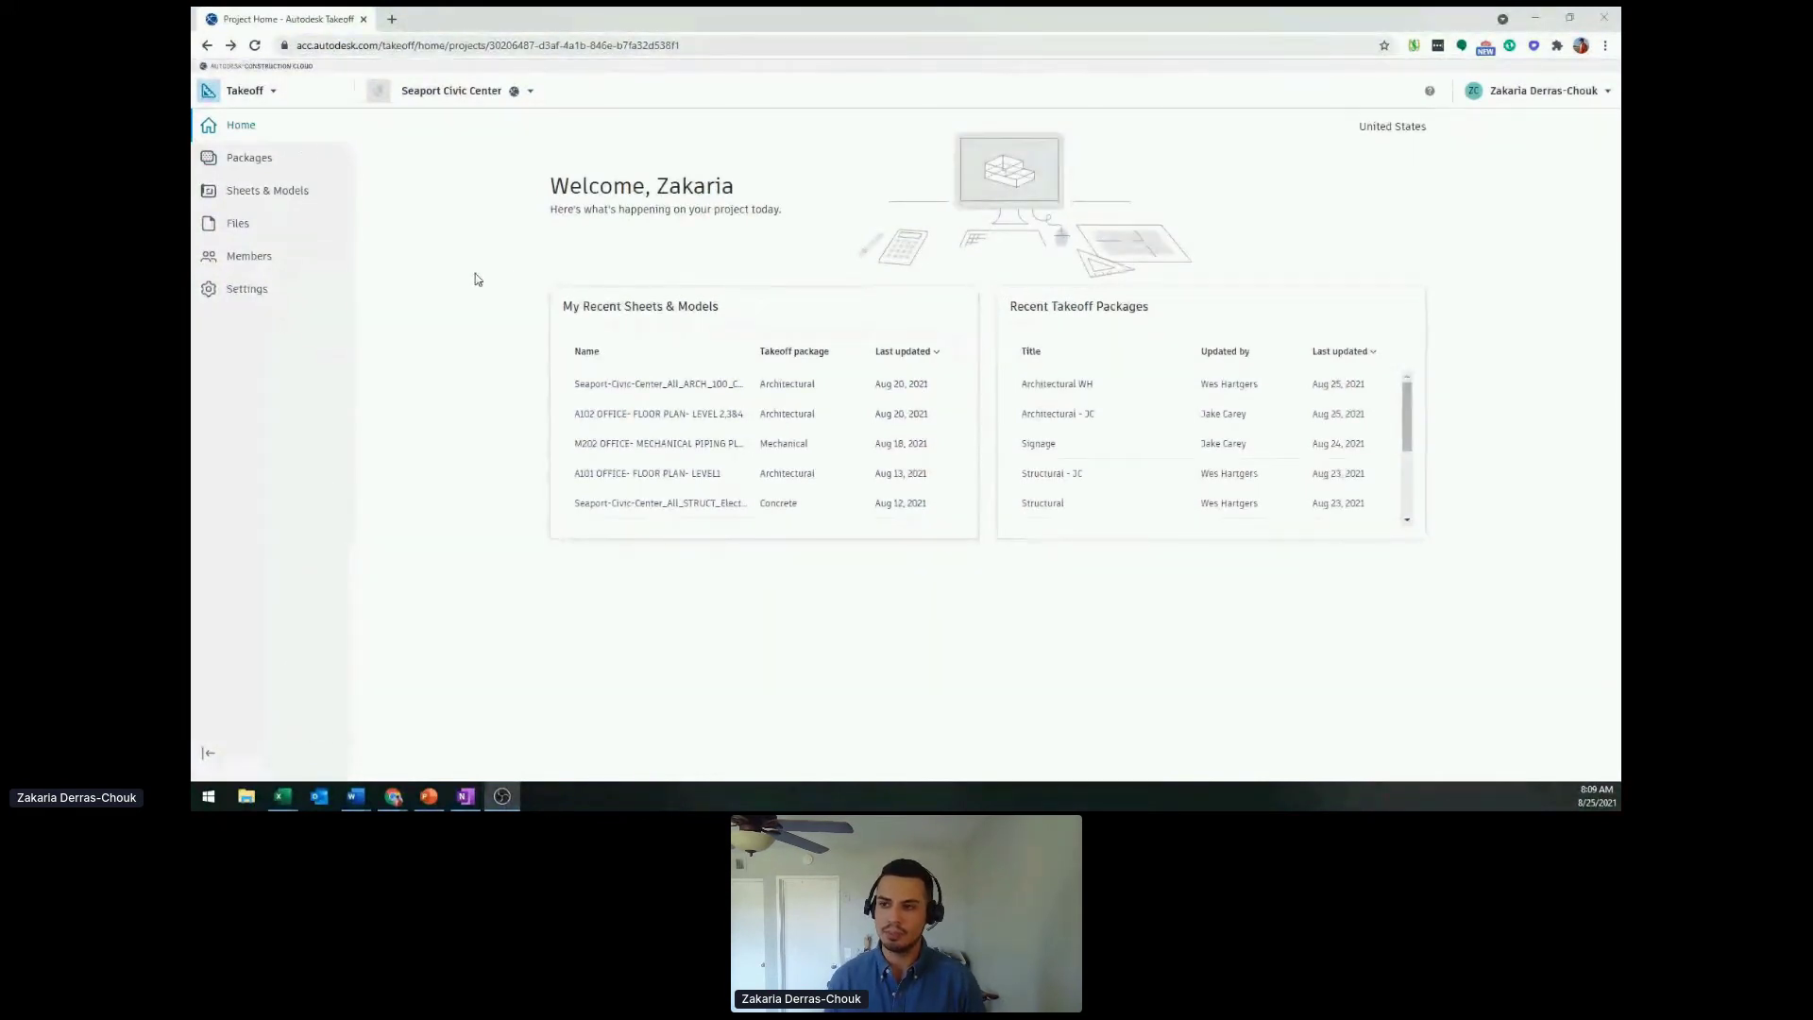
pyautogui.click(246, 93)
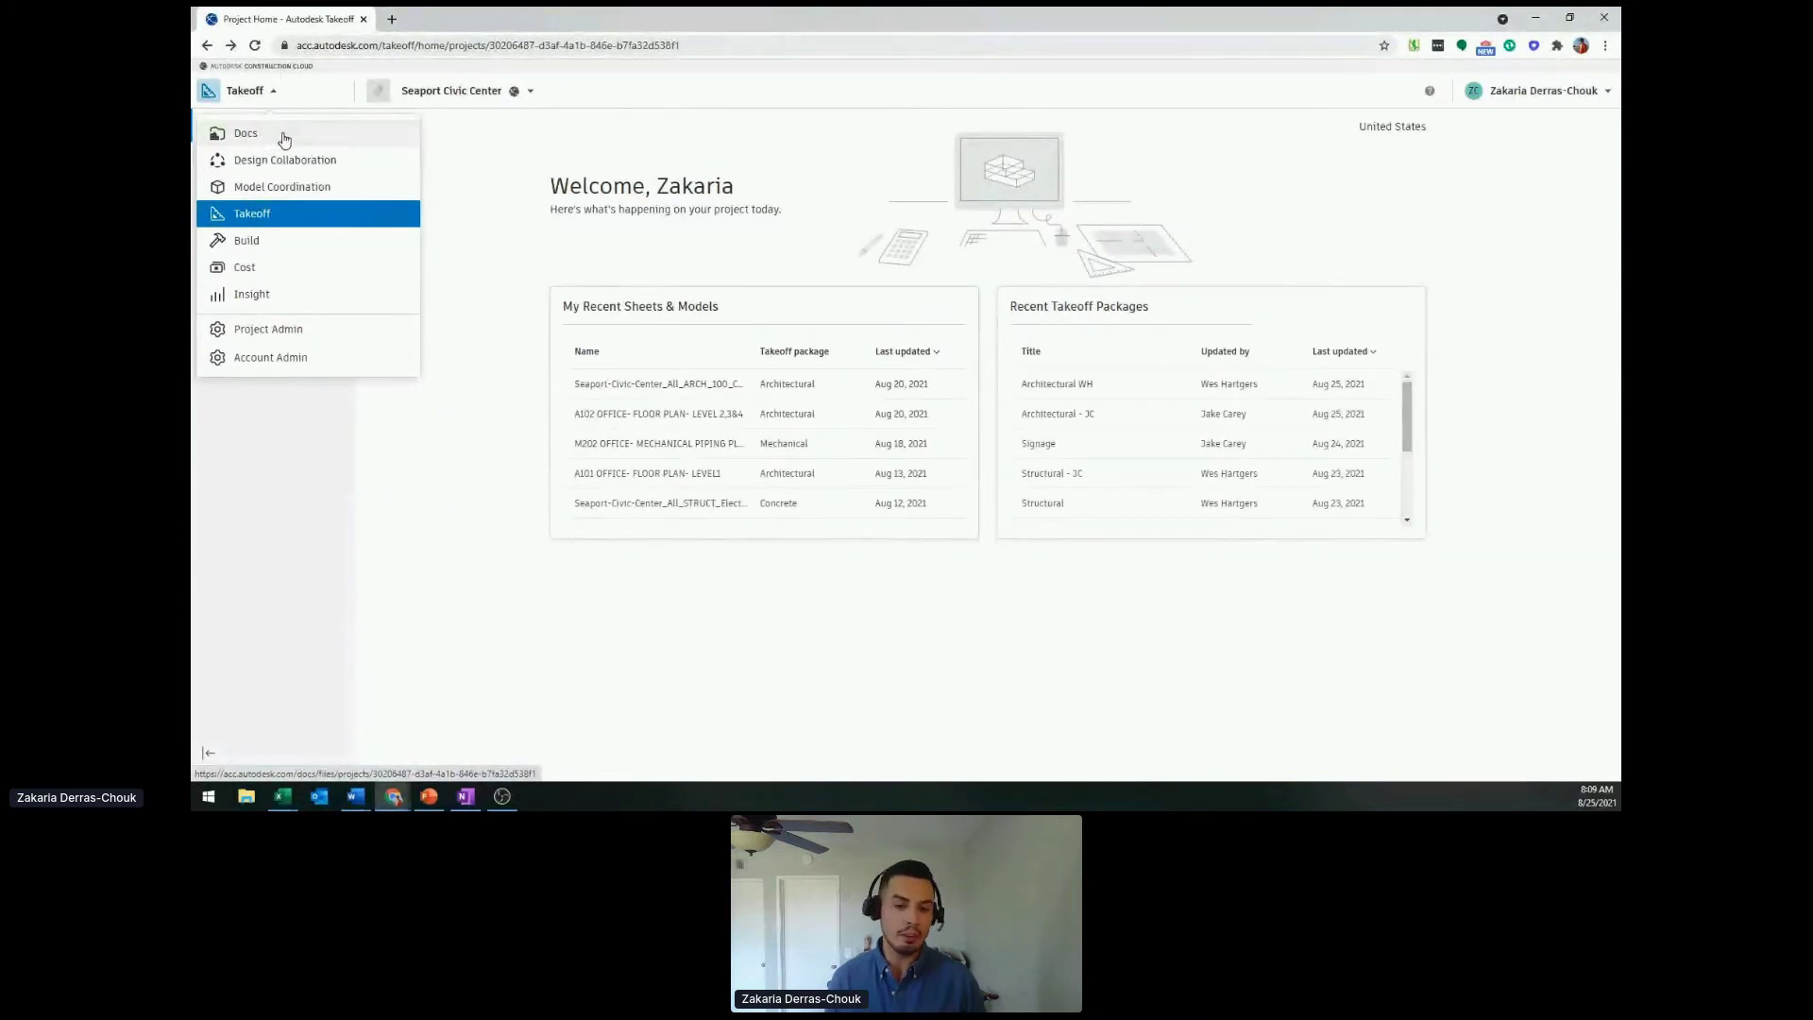
pyautogui.click(478, 235)
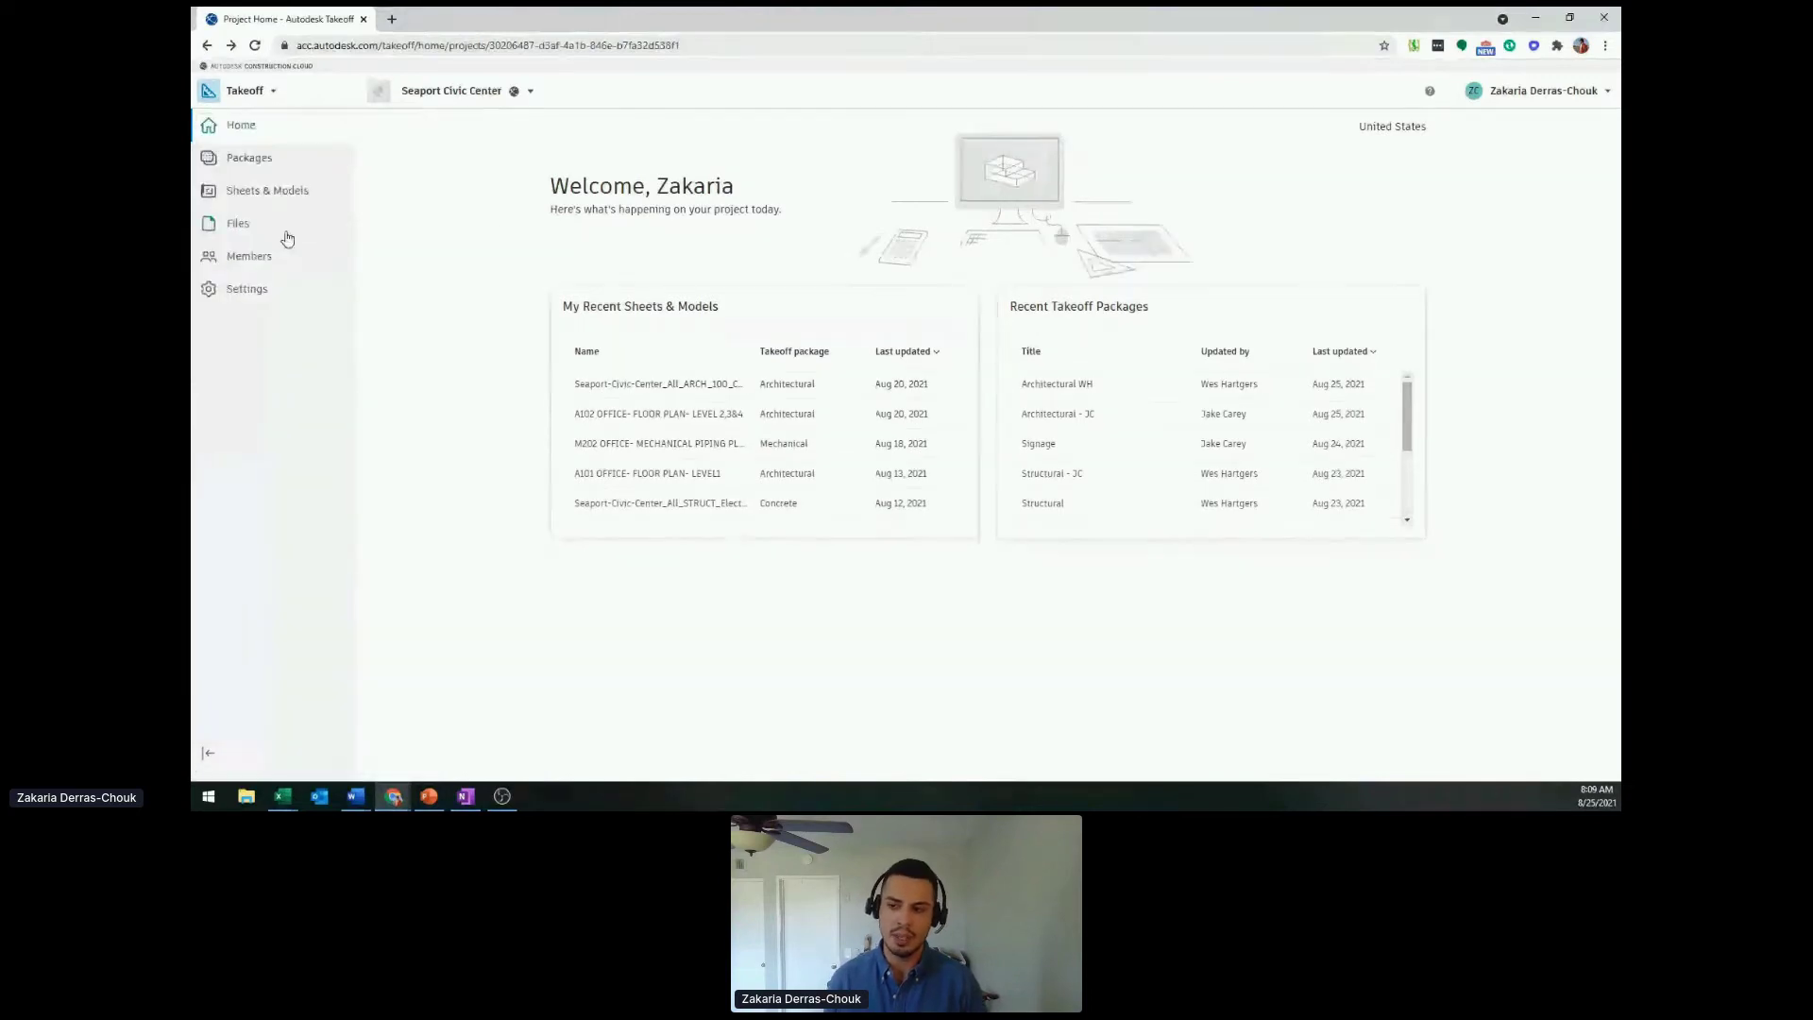
pyautogui.click(232, 227)
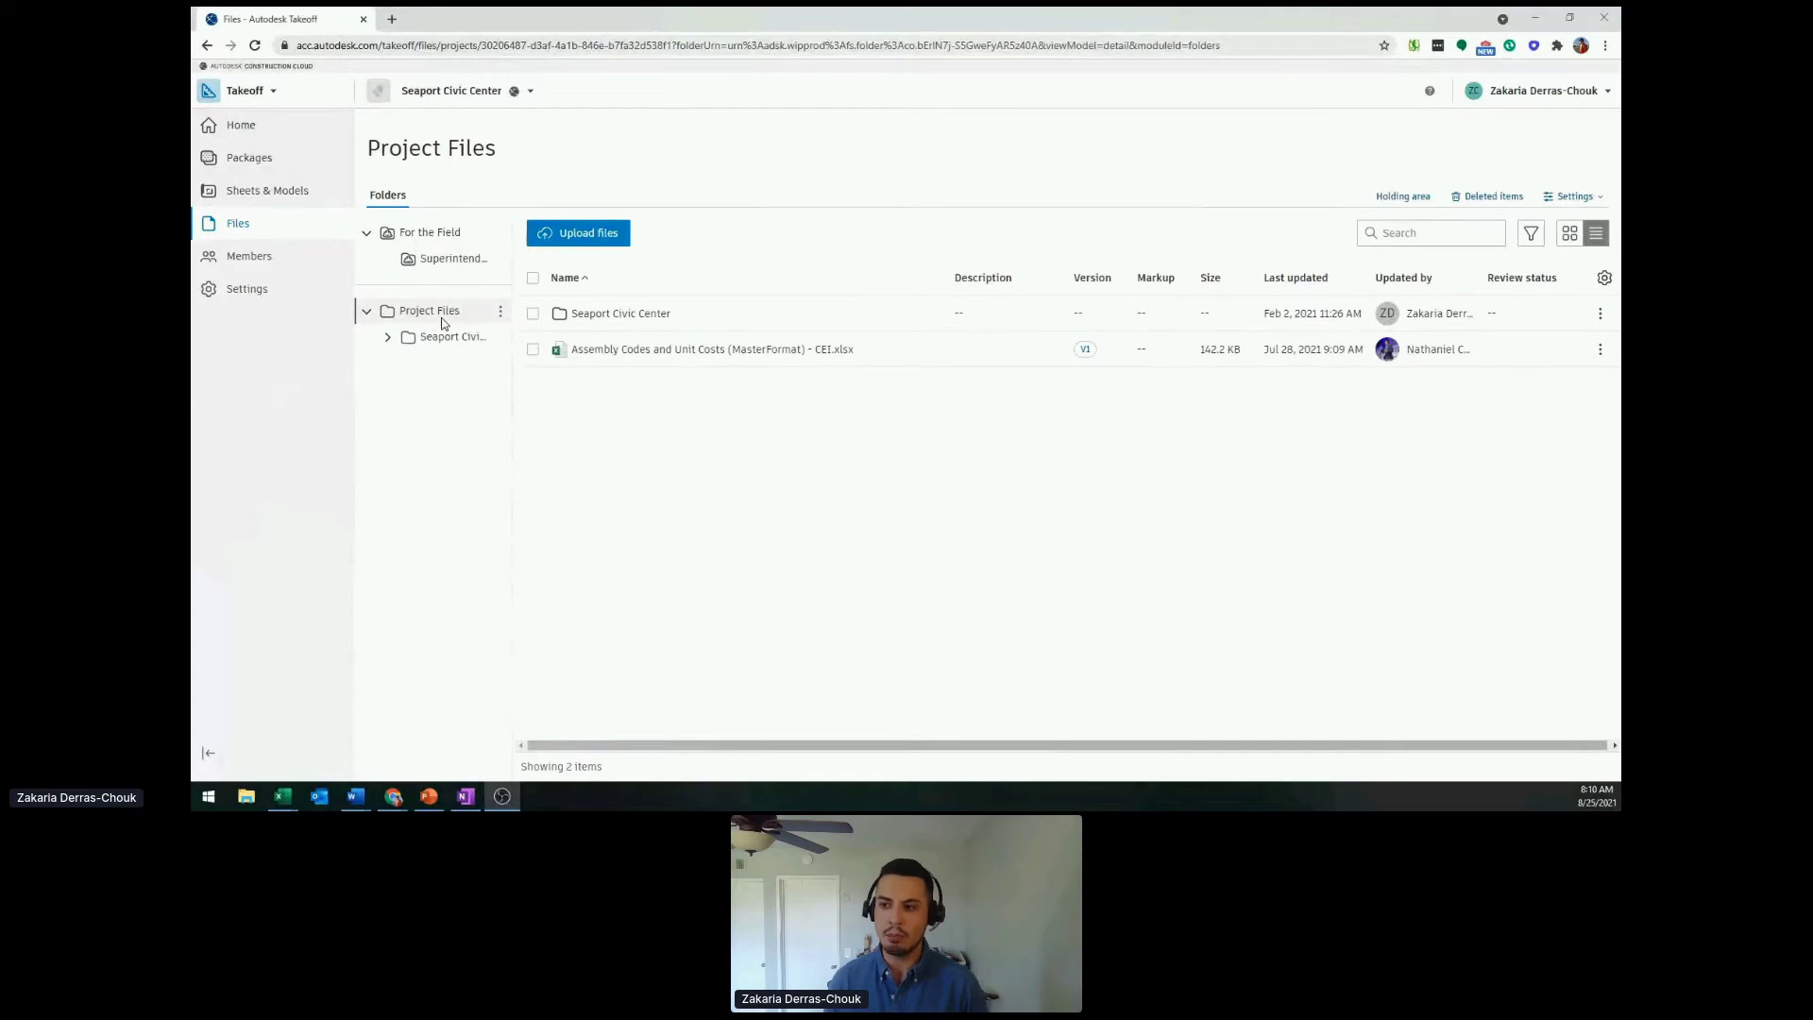
# - Navigate into the Seaport Civic Center project's PDF folder
pyautogui.click(438, 346)
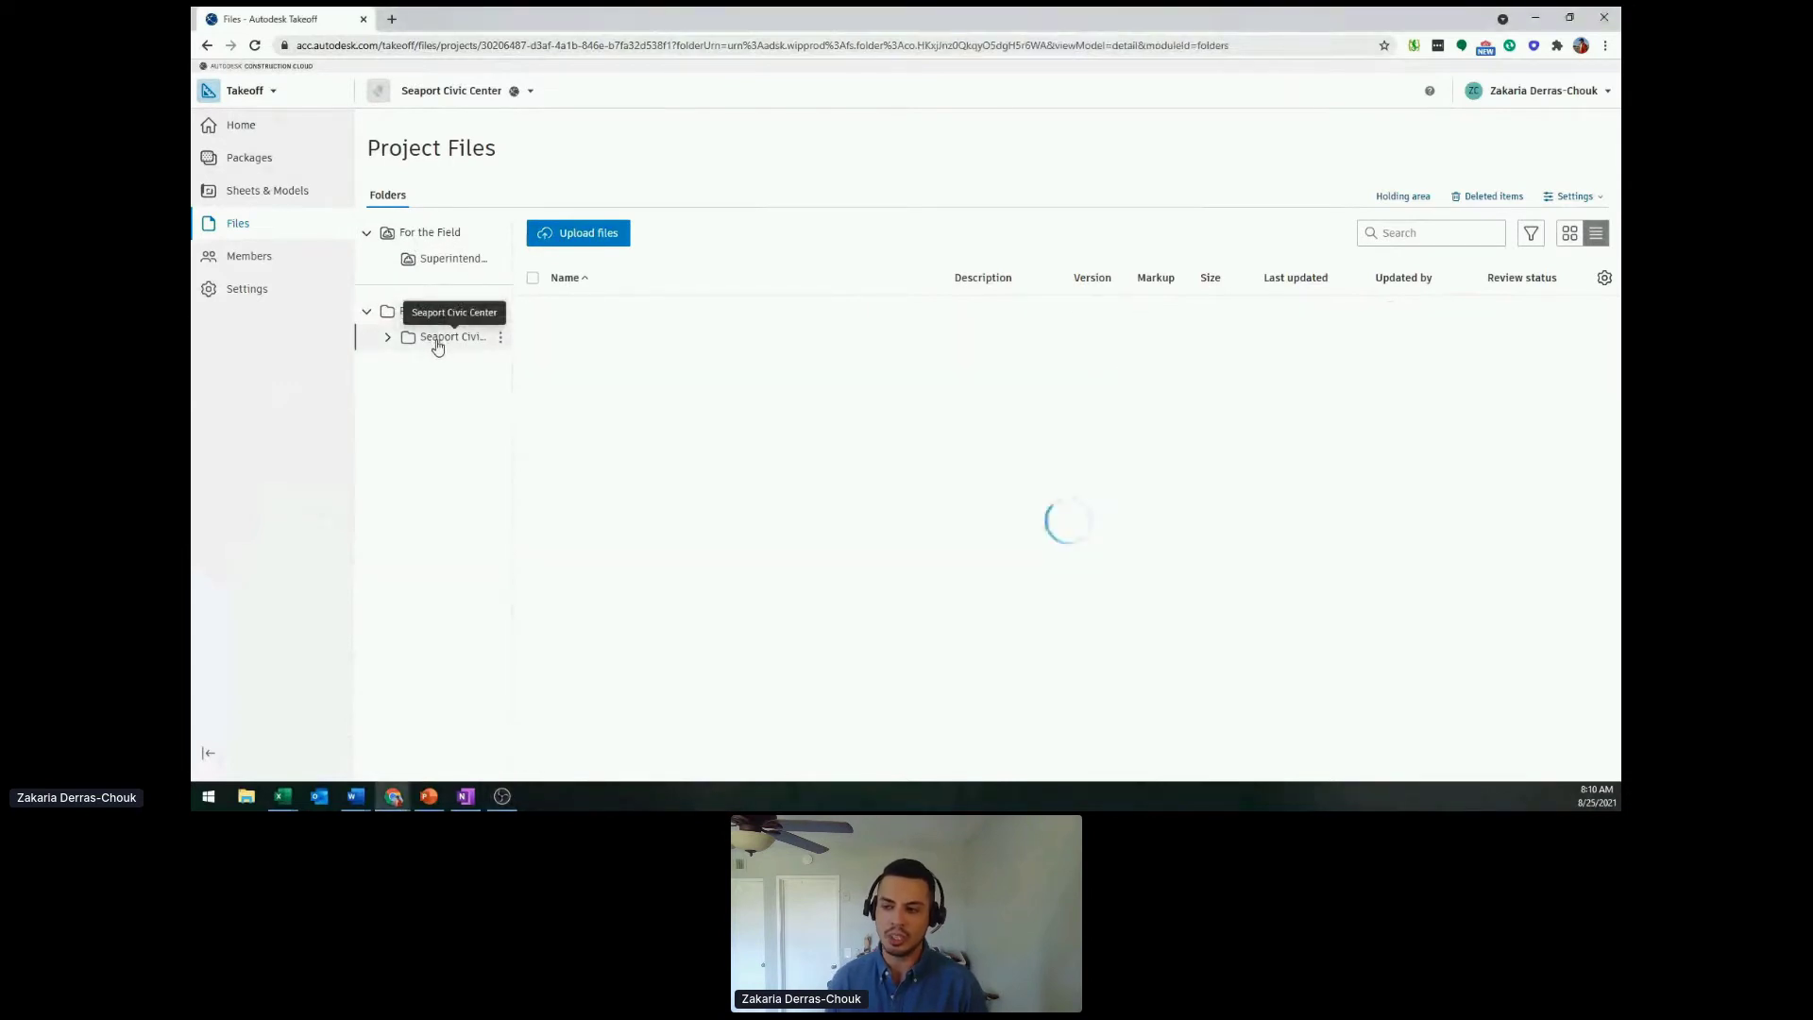
pyautogui.click(580, 318)
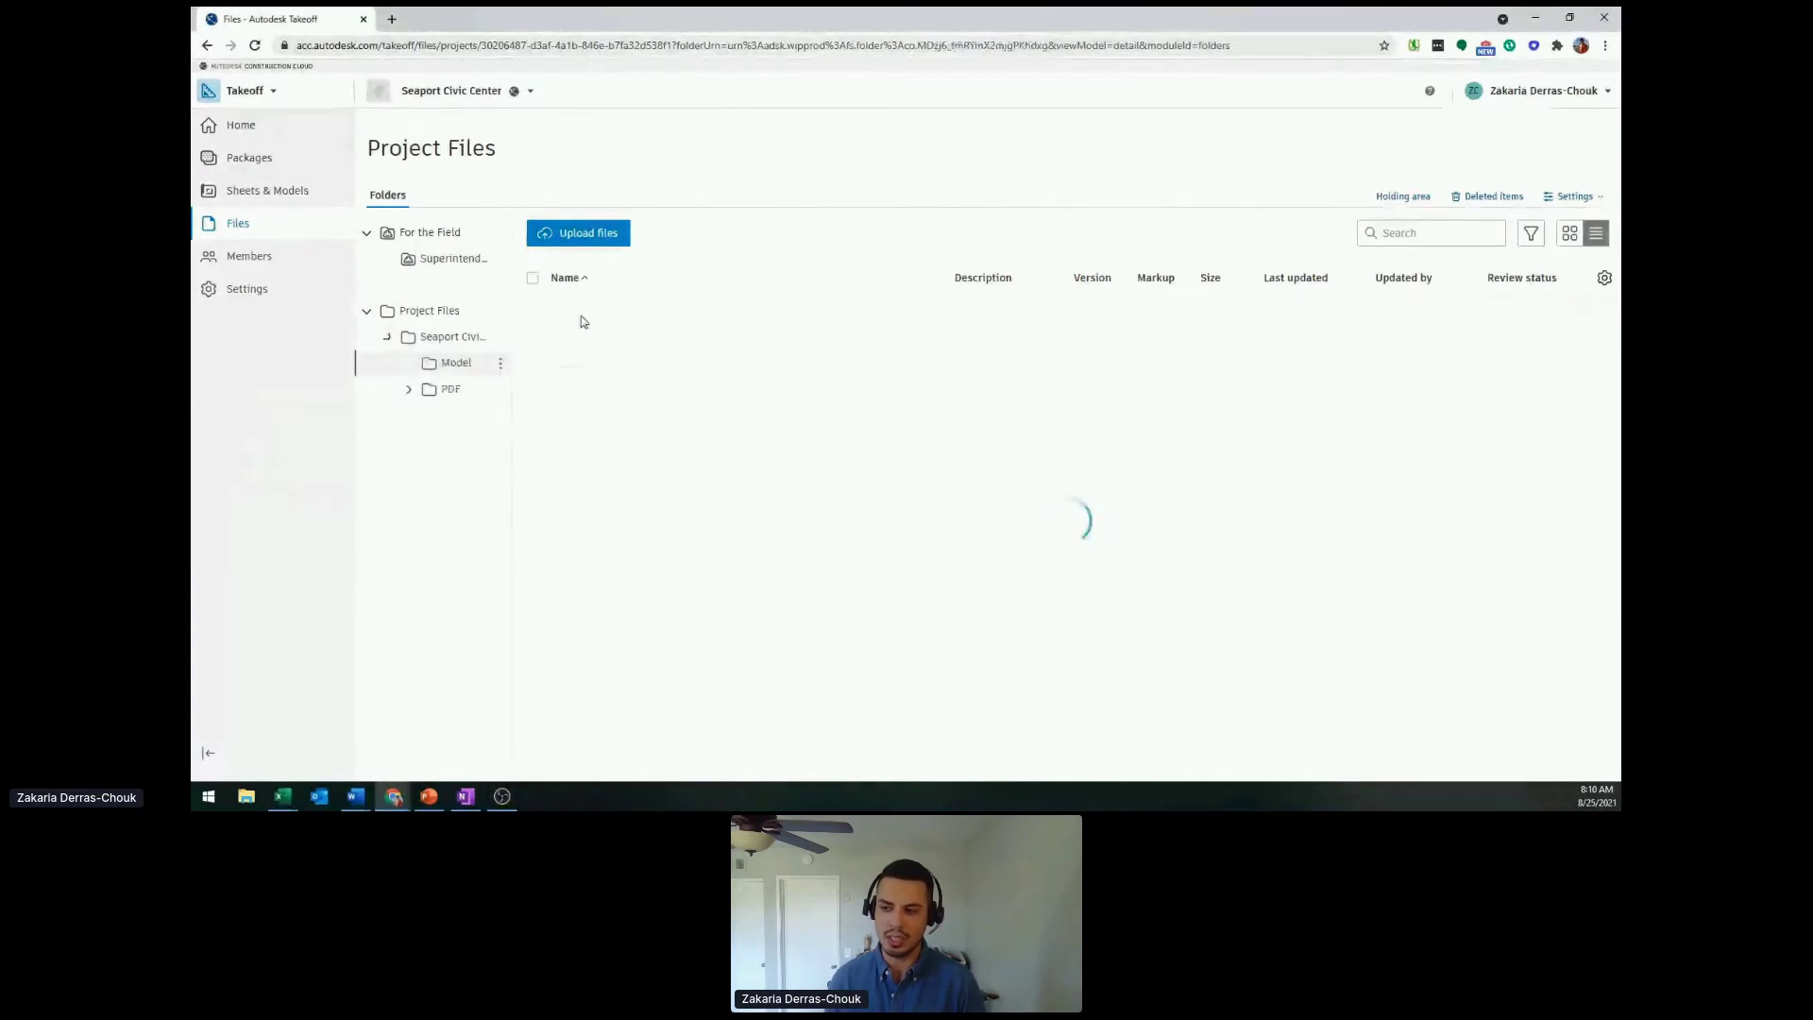
pyautogui.click(458, 394)
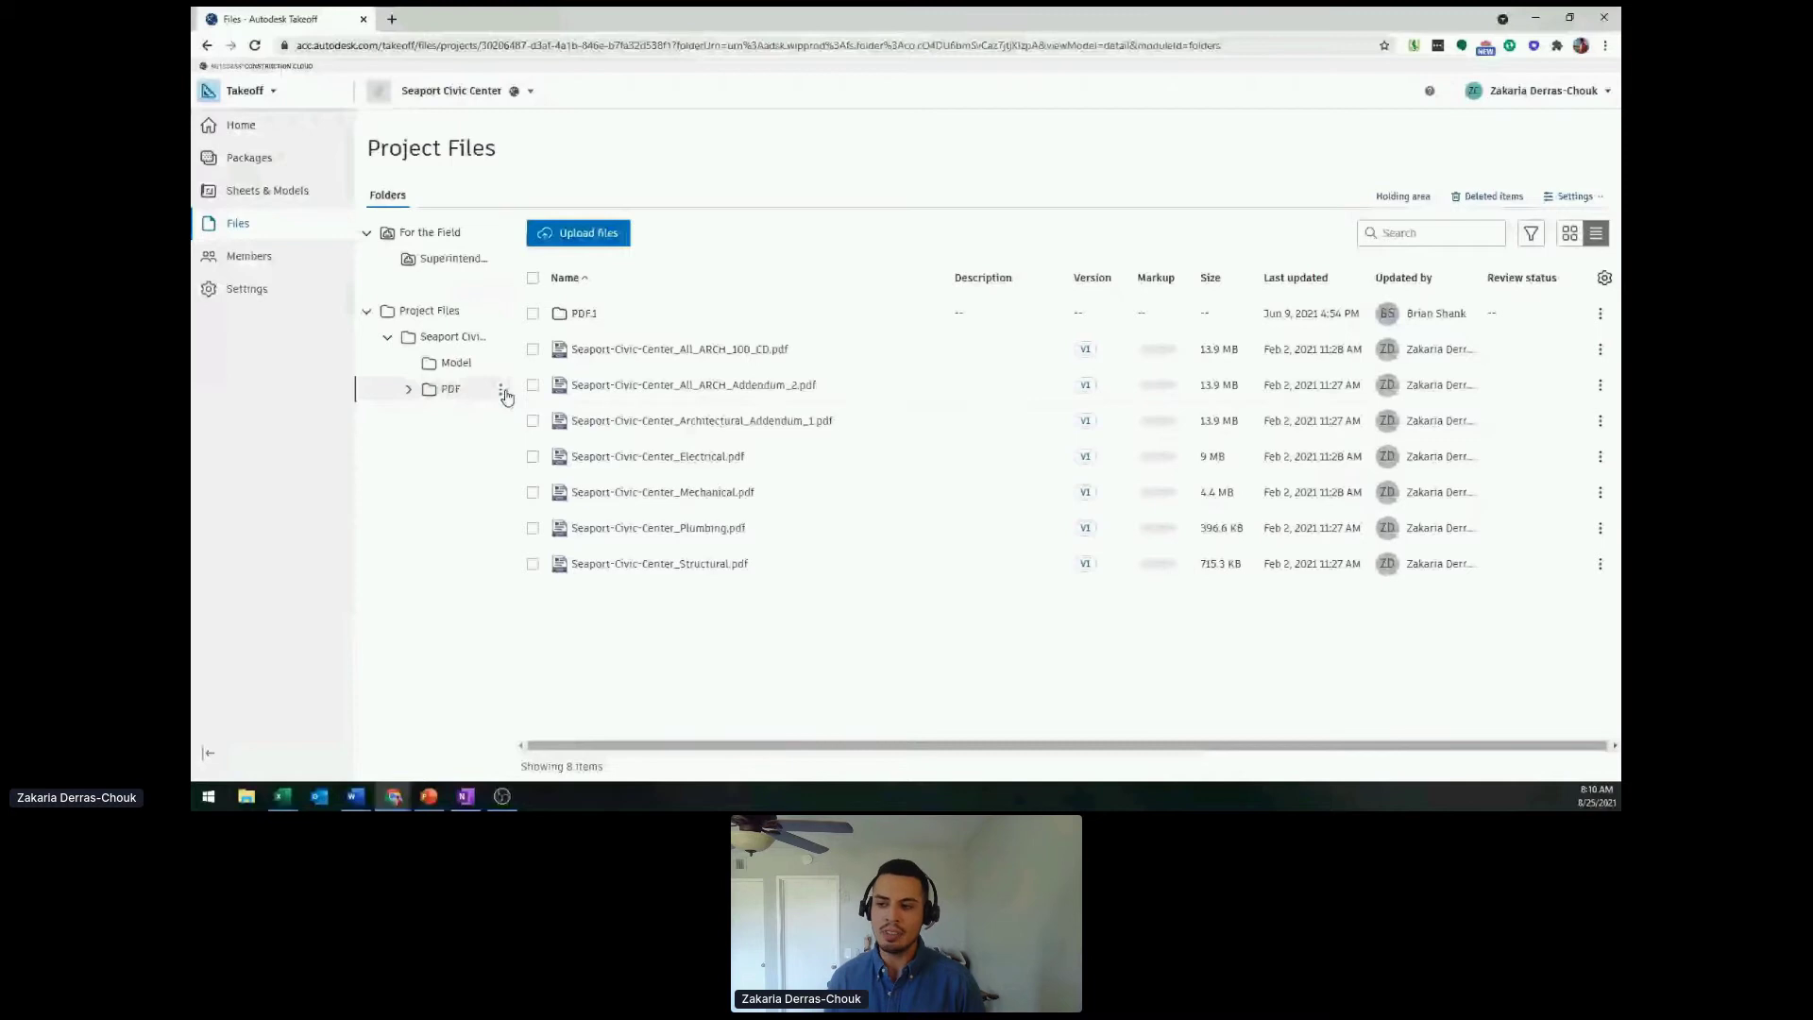
pyautogui.click(503, 392)
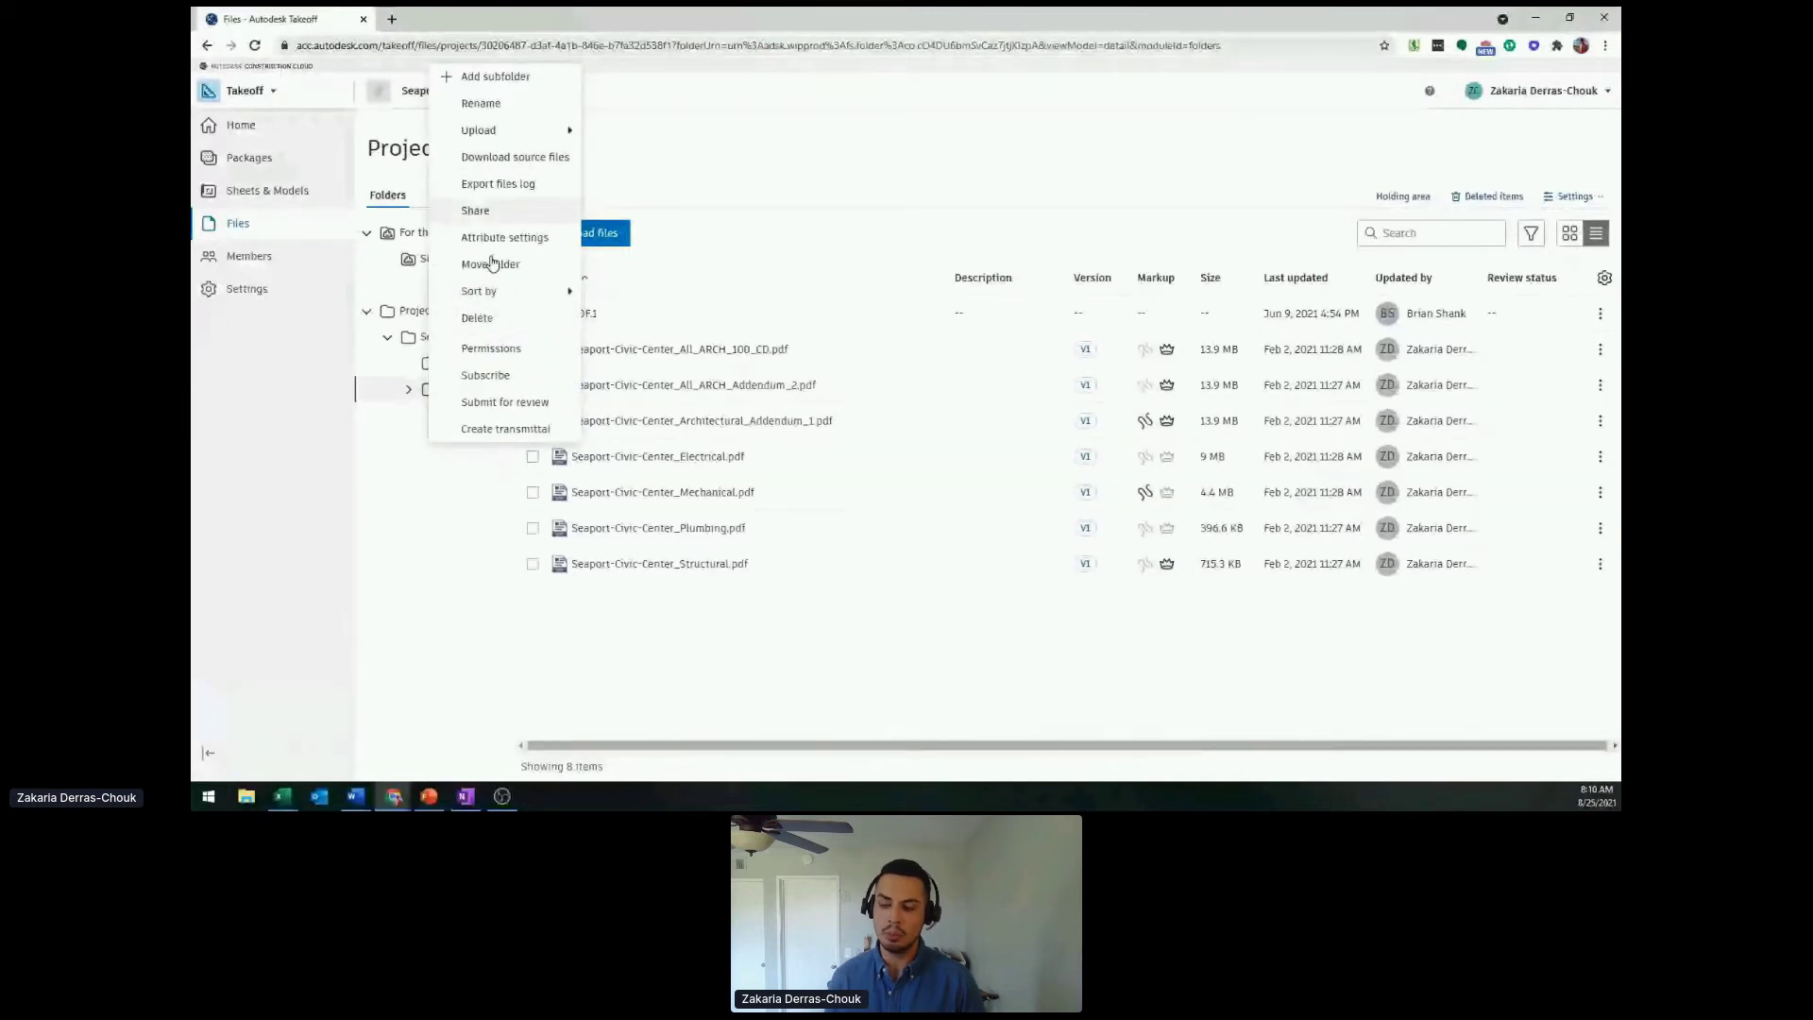
pyautogui.moveTo(502, 301)
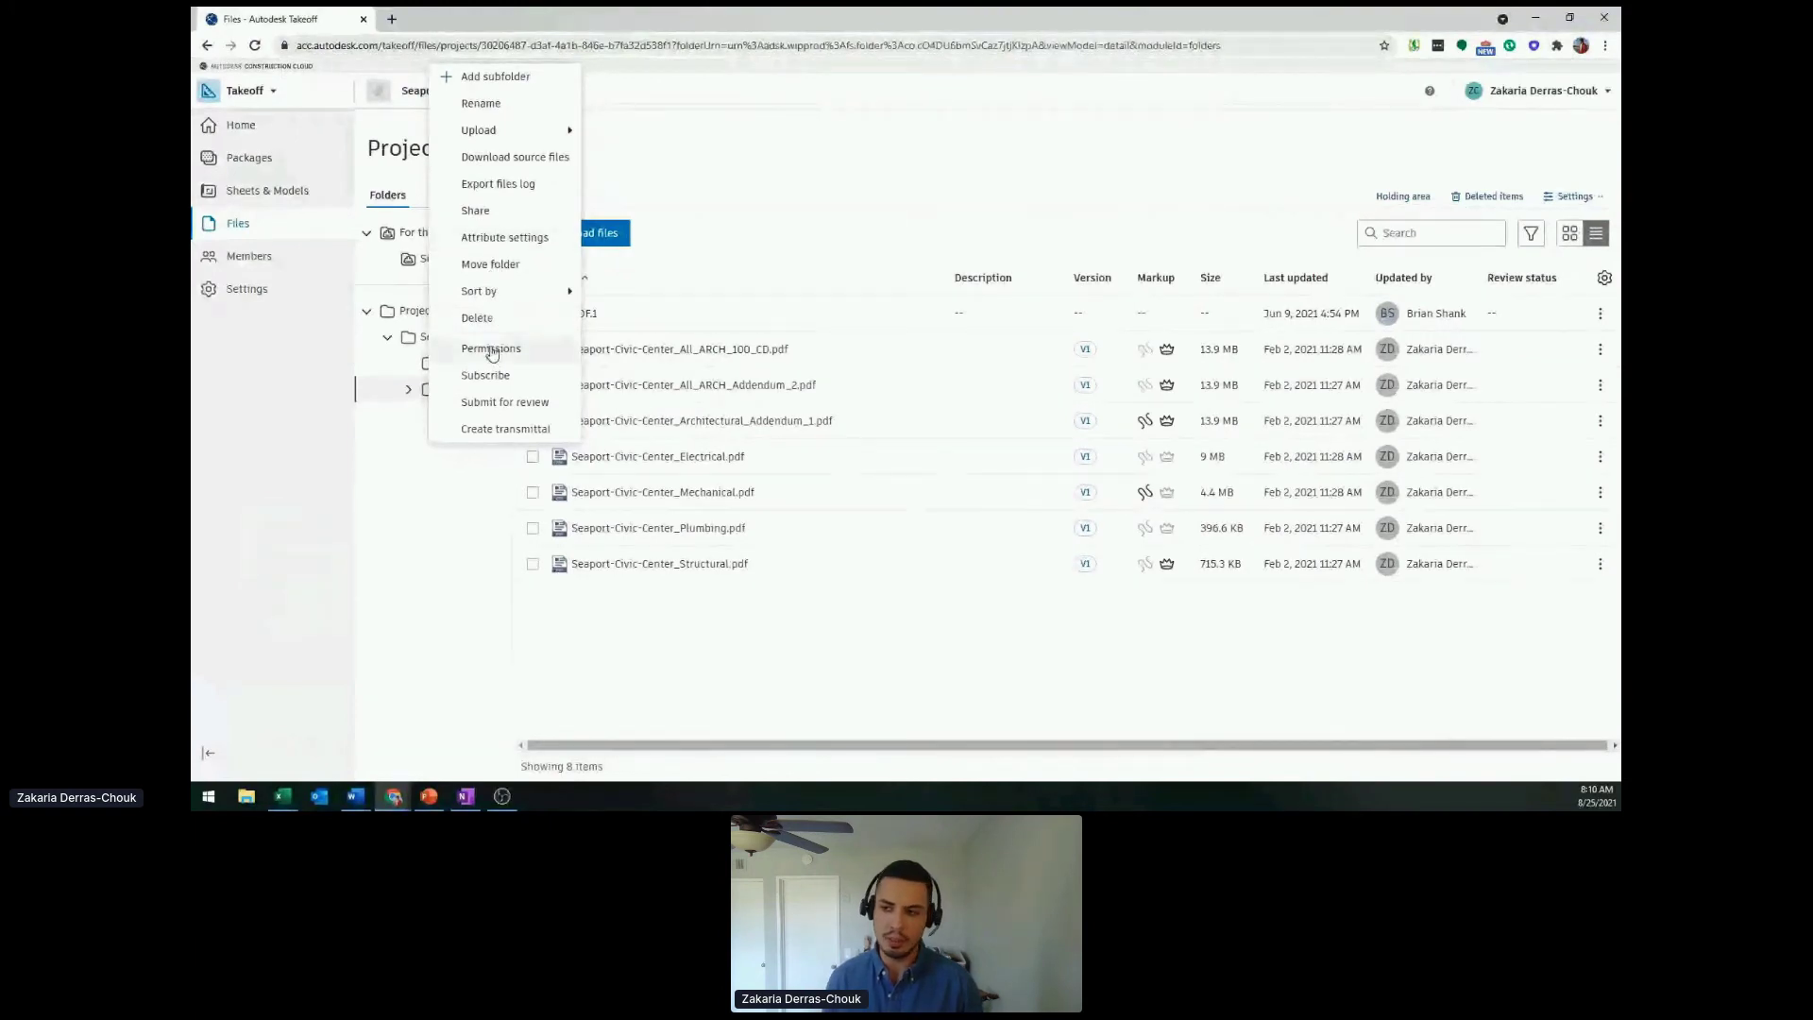
pyautogui.click(467, 526)
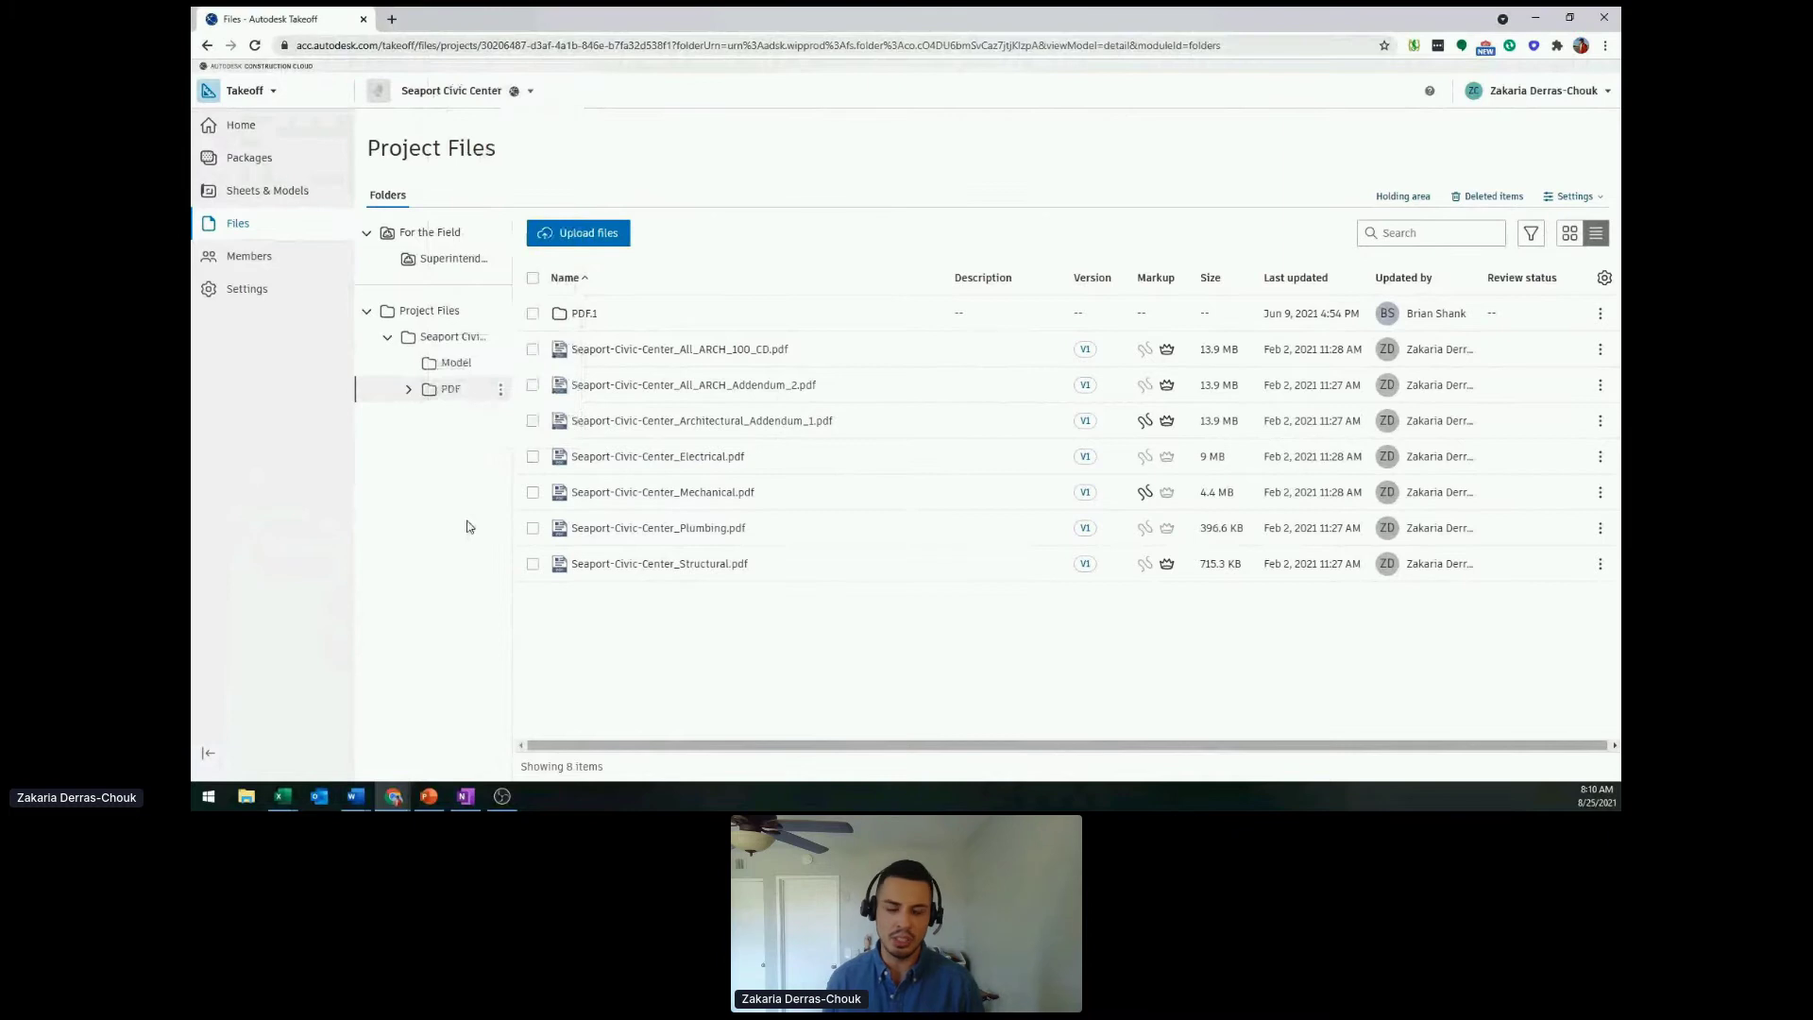
# - Publish ARCH Addendum_2 and Architectural_Addendum_1 PDFs to Sheets & Models
pyautogui.click(533, 385)
pyautogui.click(533, 421)
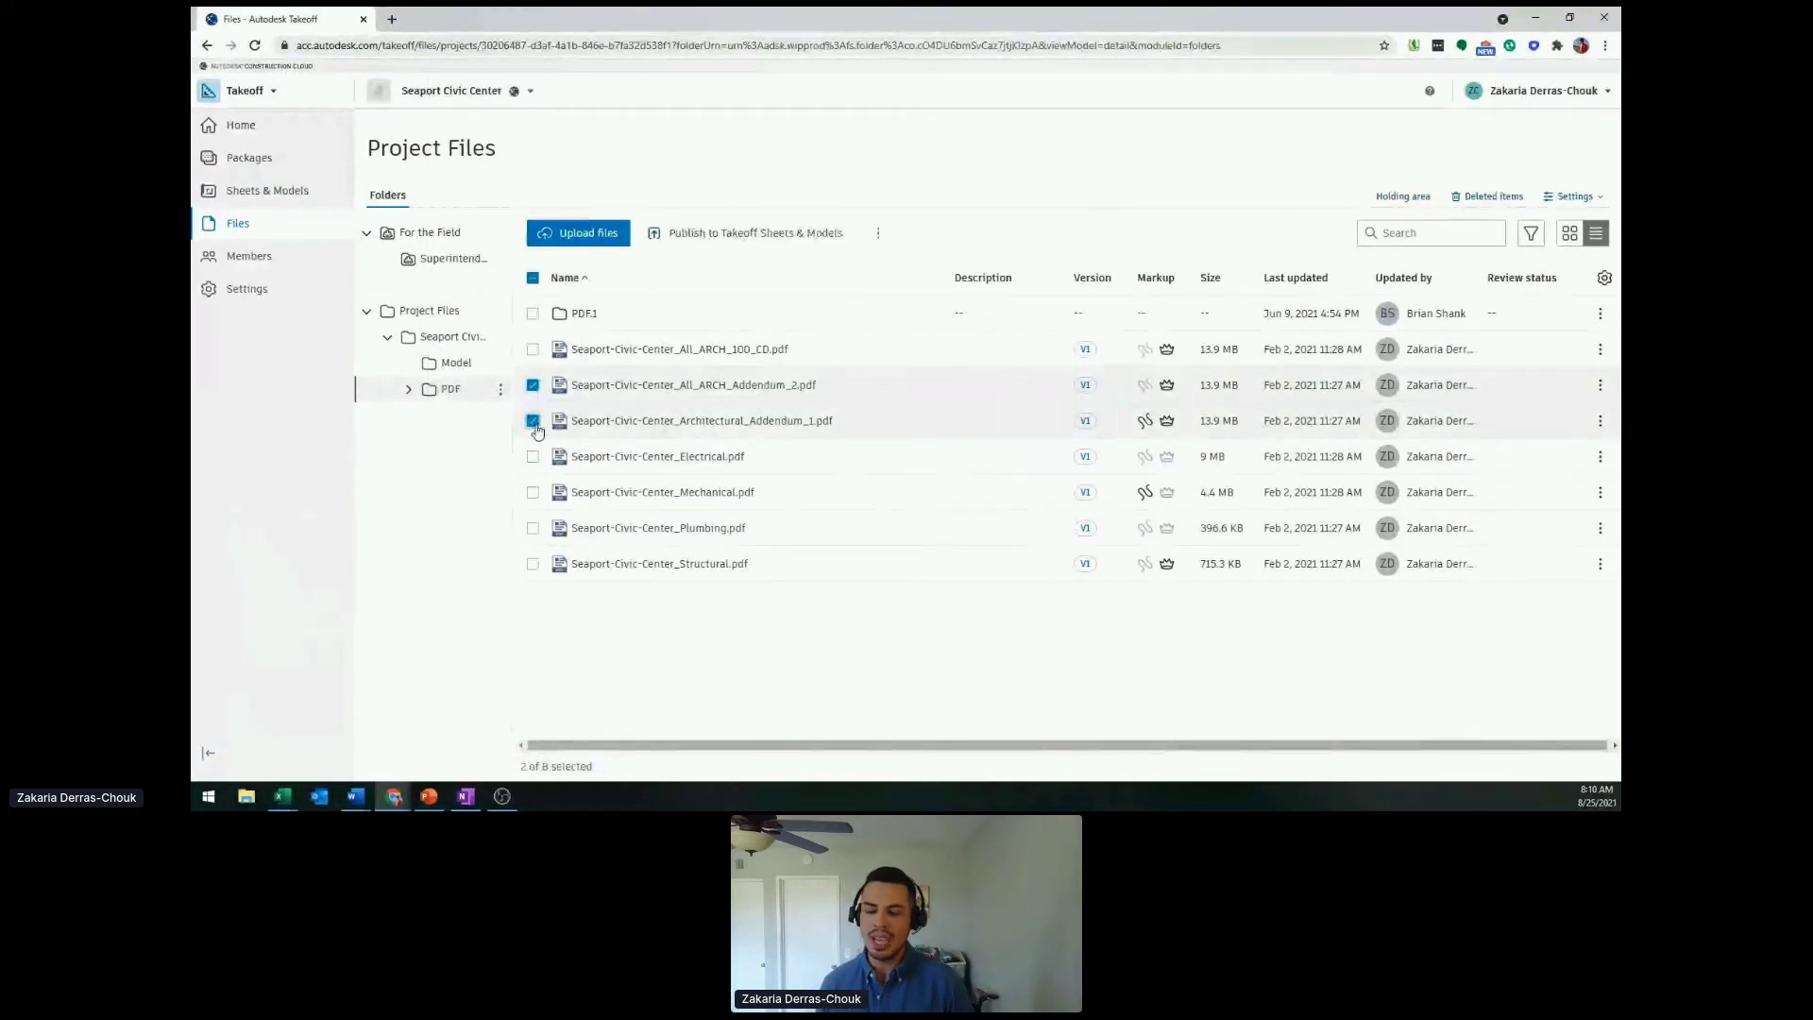
pyautogui.click(698, 236)
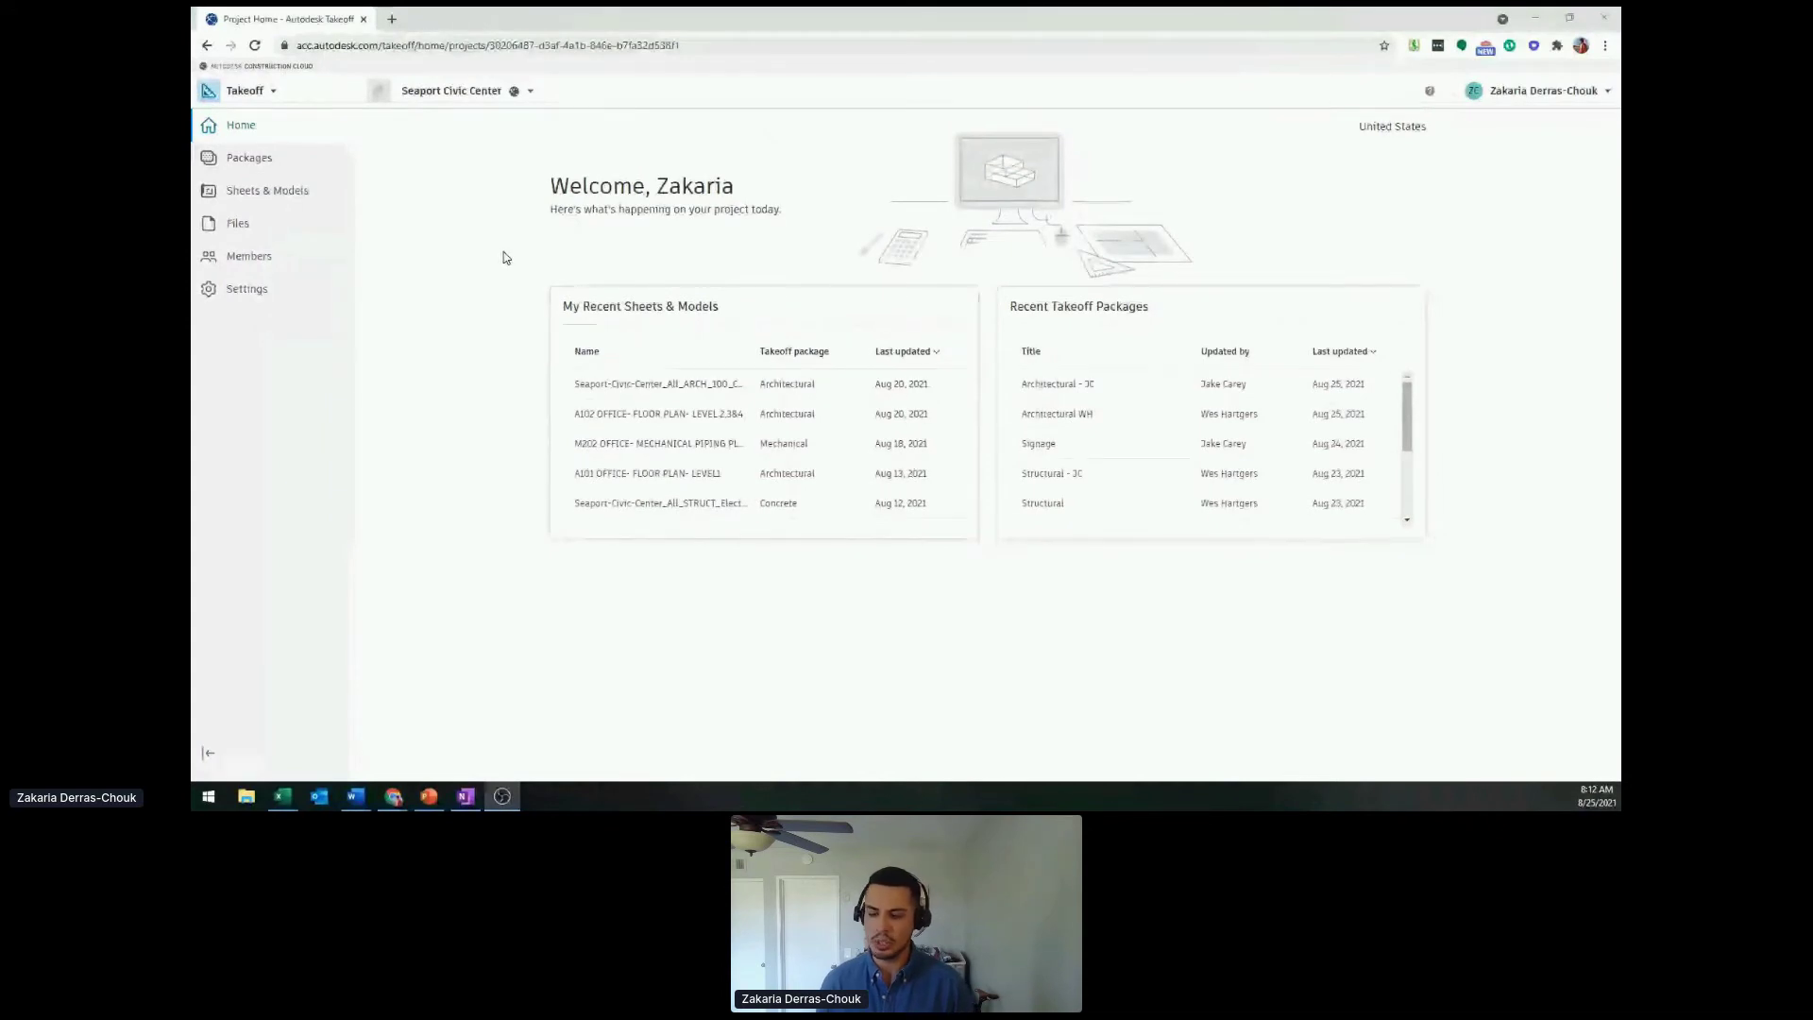
# - Open the 19-member list and preview the invite form's Company, Role and administrator access options without sending
pyautogui.click(263, 260)
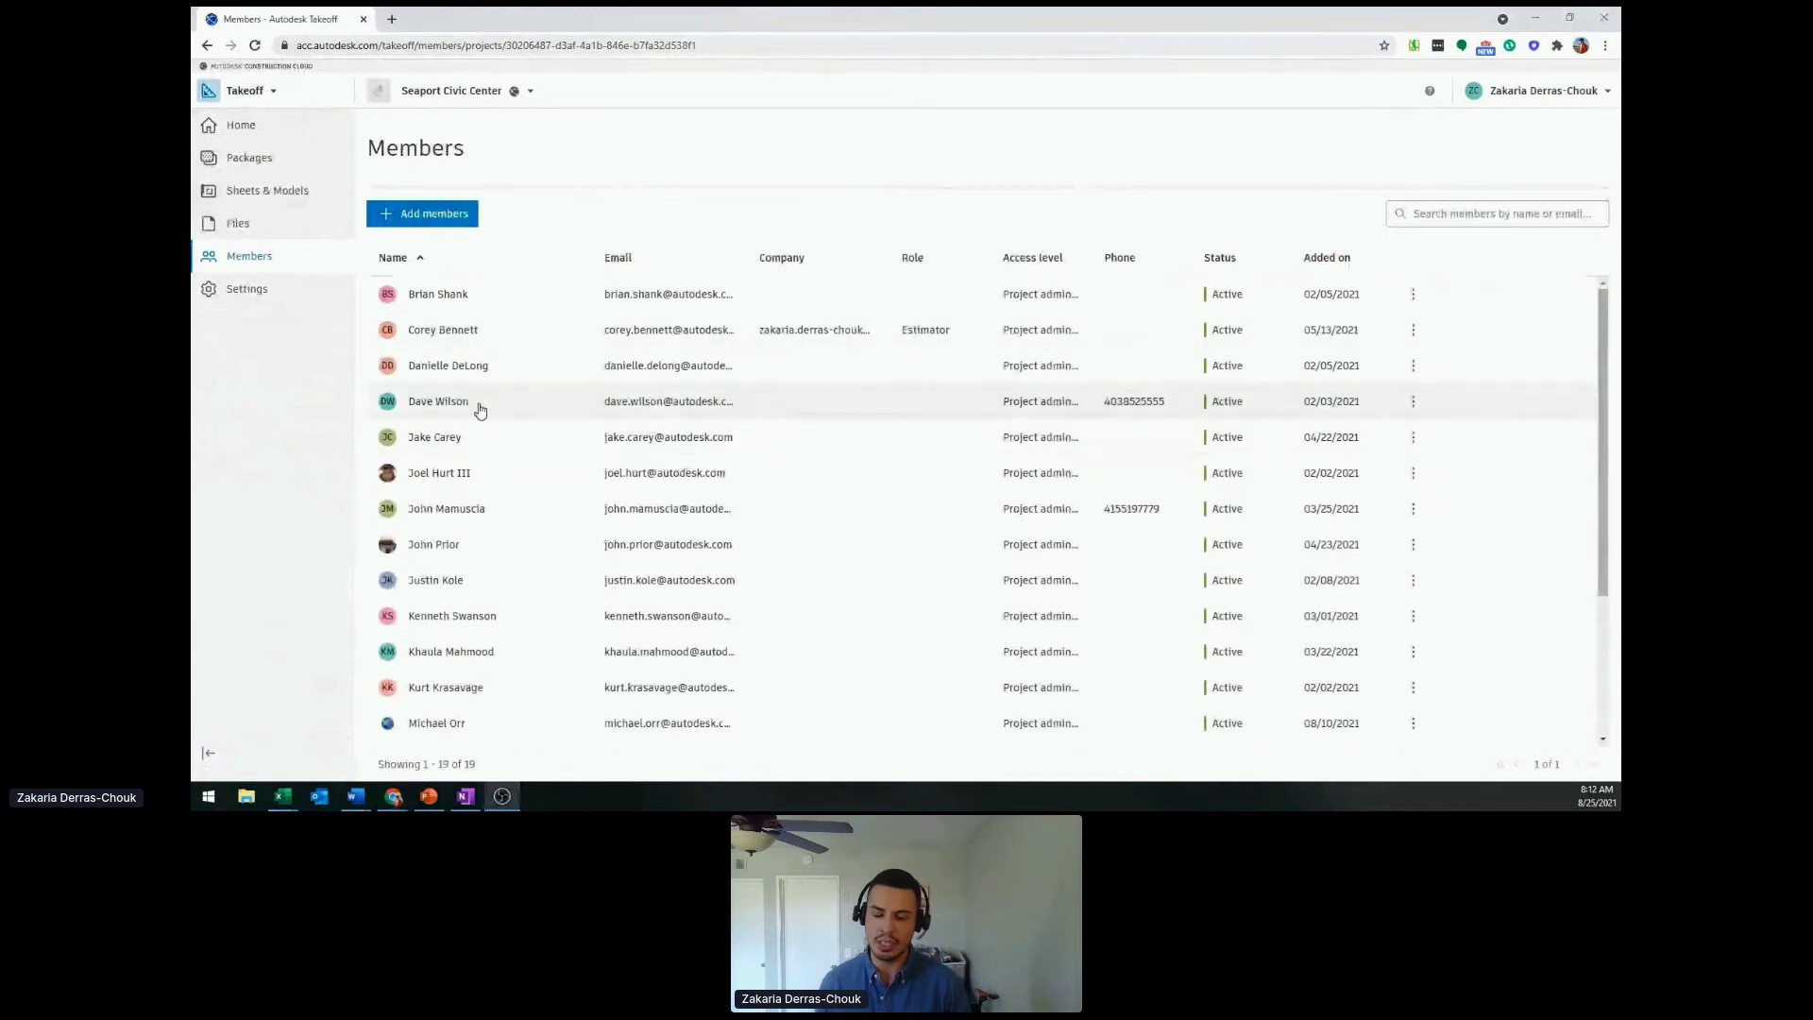
pyautogui.scroll(-1, 485, 468)
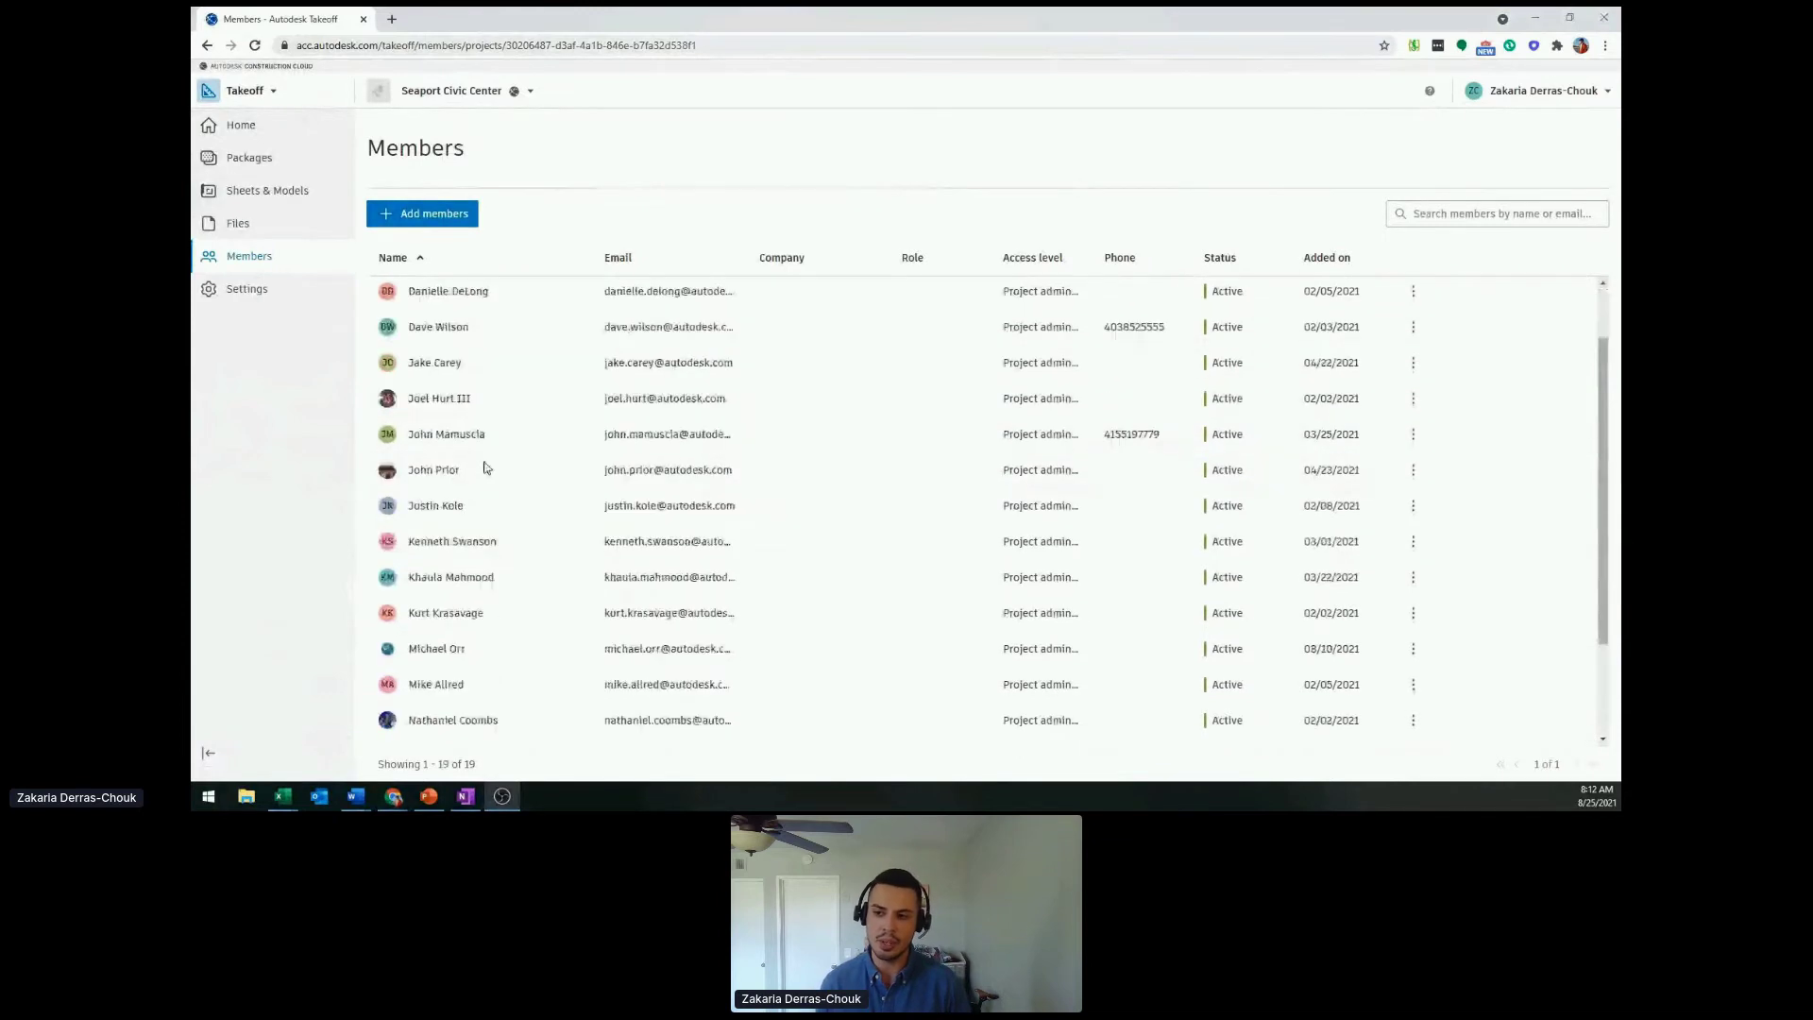
pyautogui.click(444, 224)
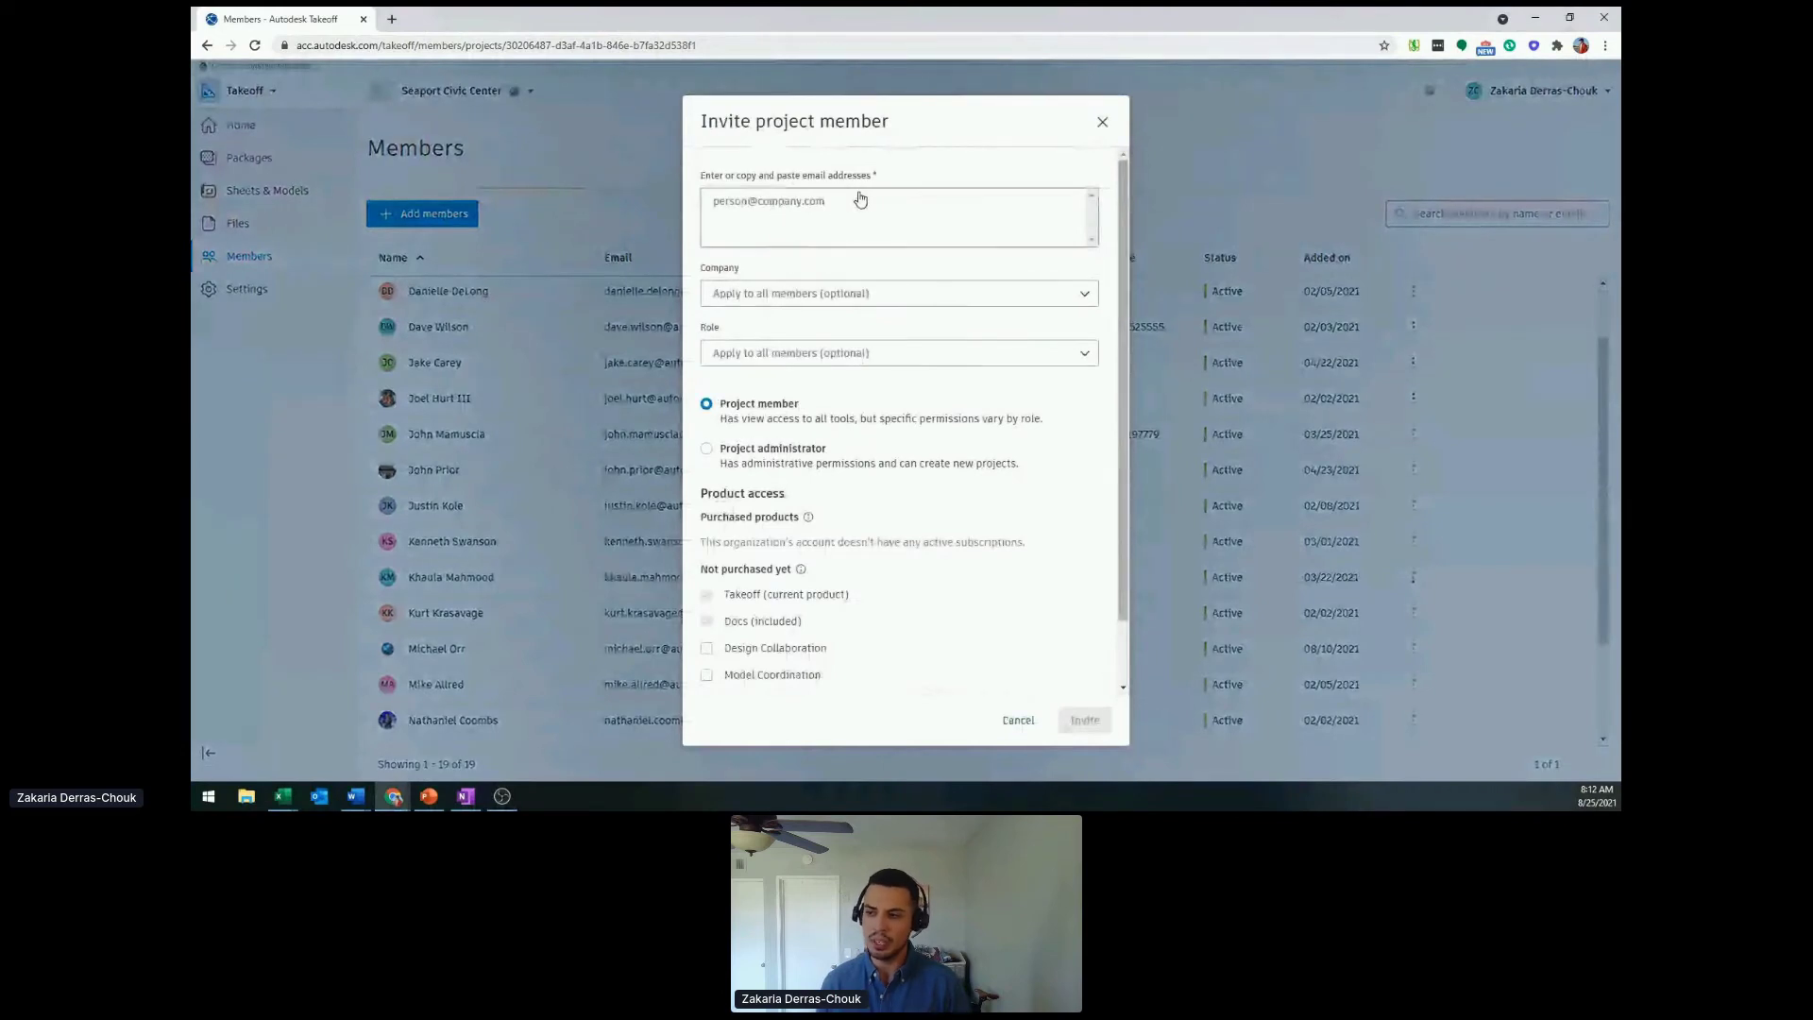
pyautogui.click(814, 297)
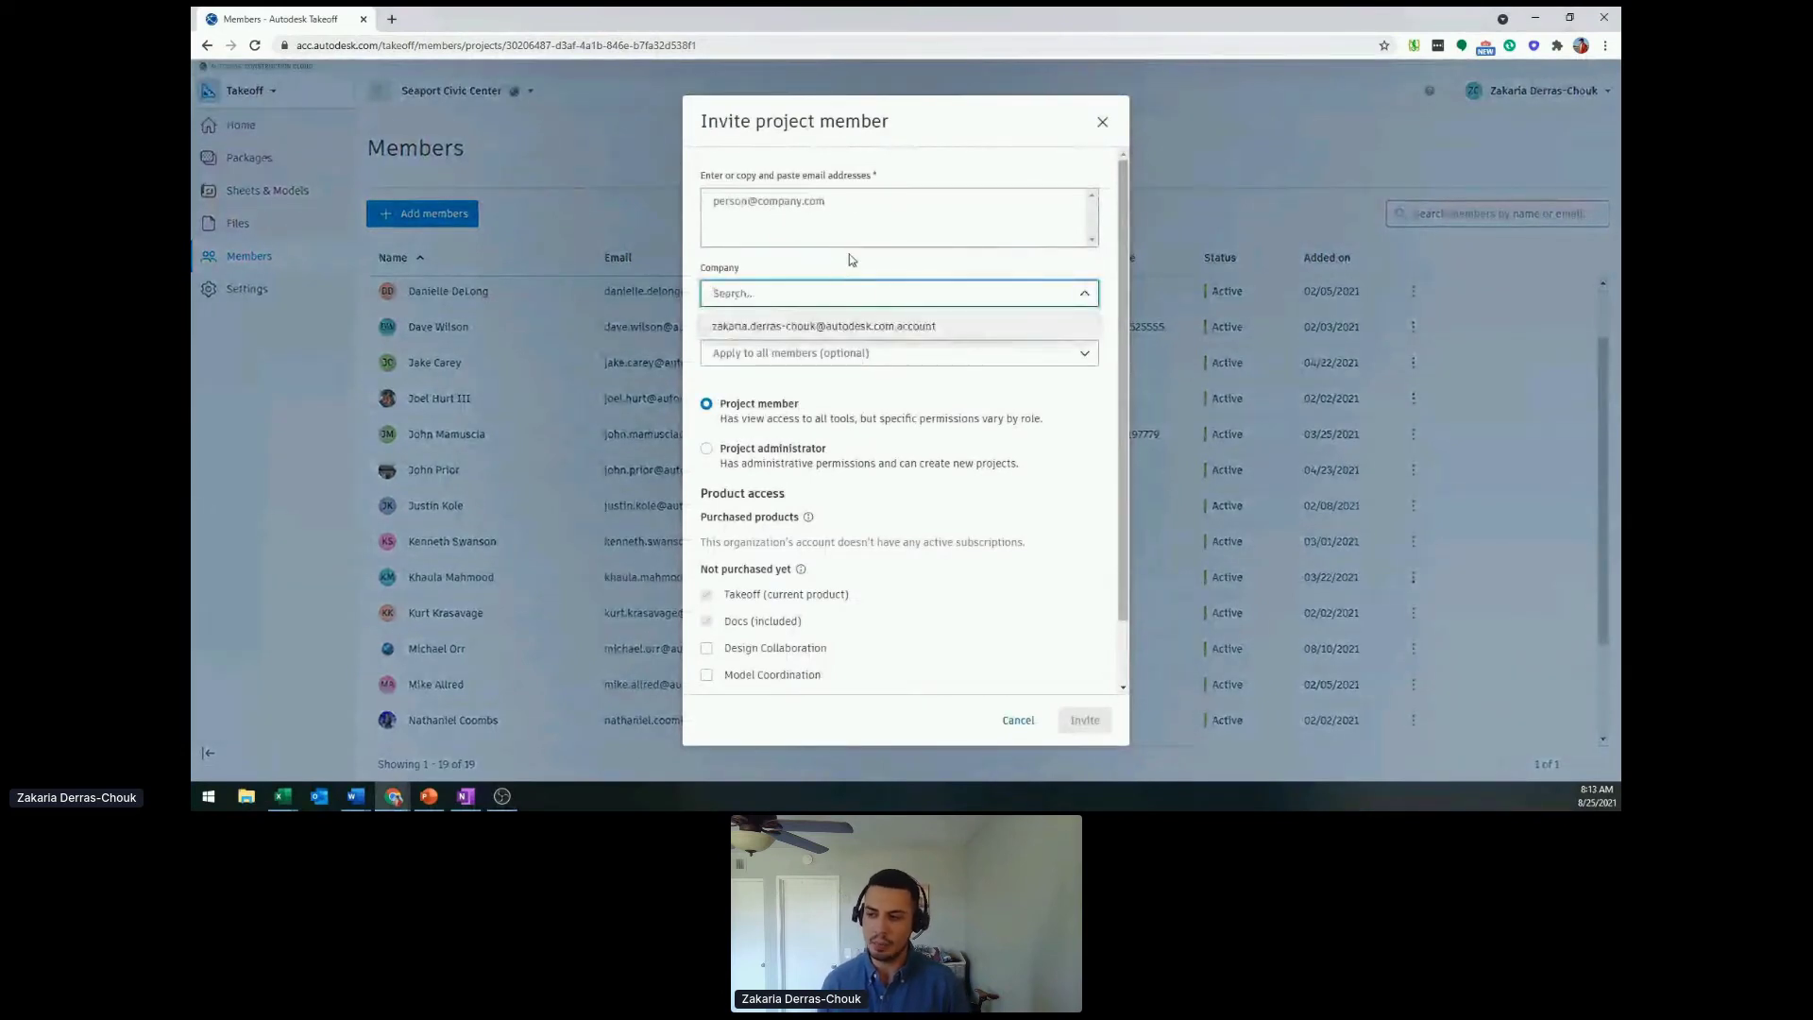
pyautogui.click(850, 261)
pyautogui.click(822, 355)
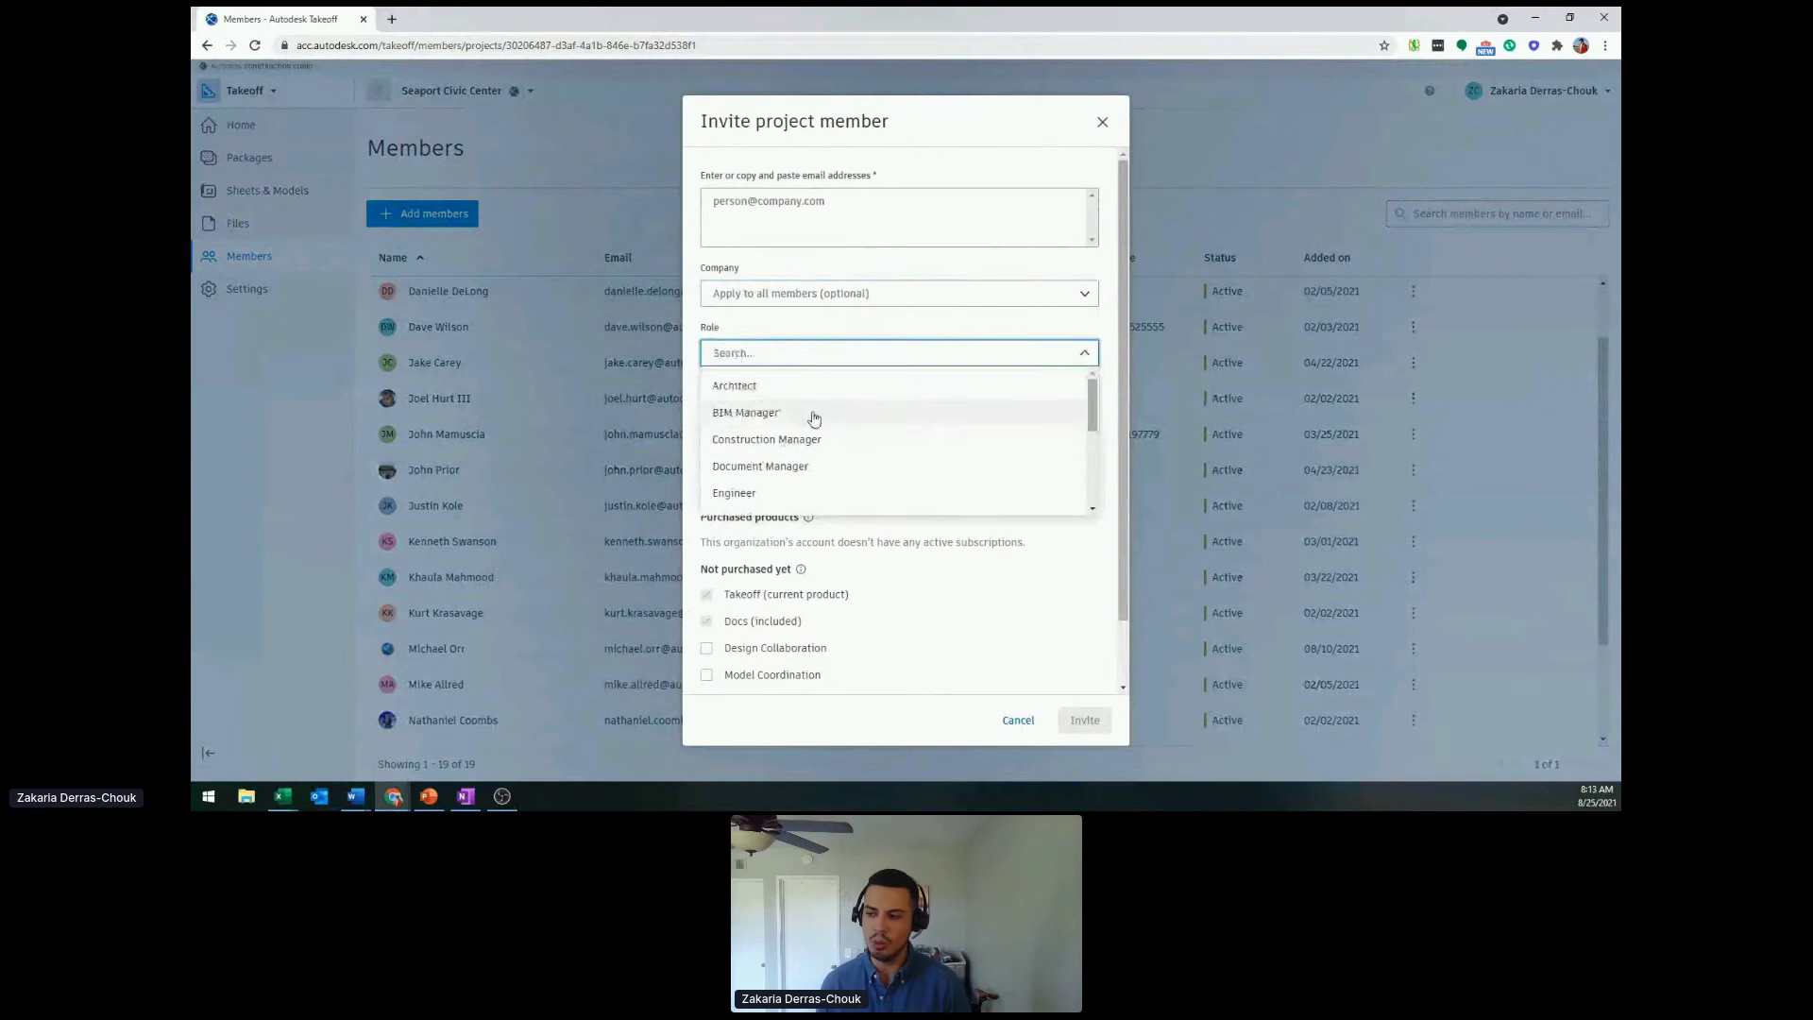
pyautogui.scroll(-2, 814, 425)
pyautogui.scroll(-2, 814, 430)
pyautogui.click(867, 341)
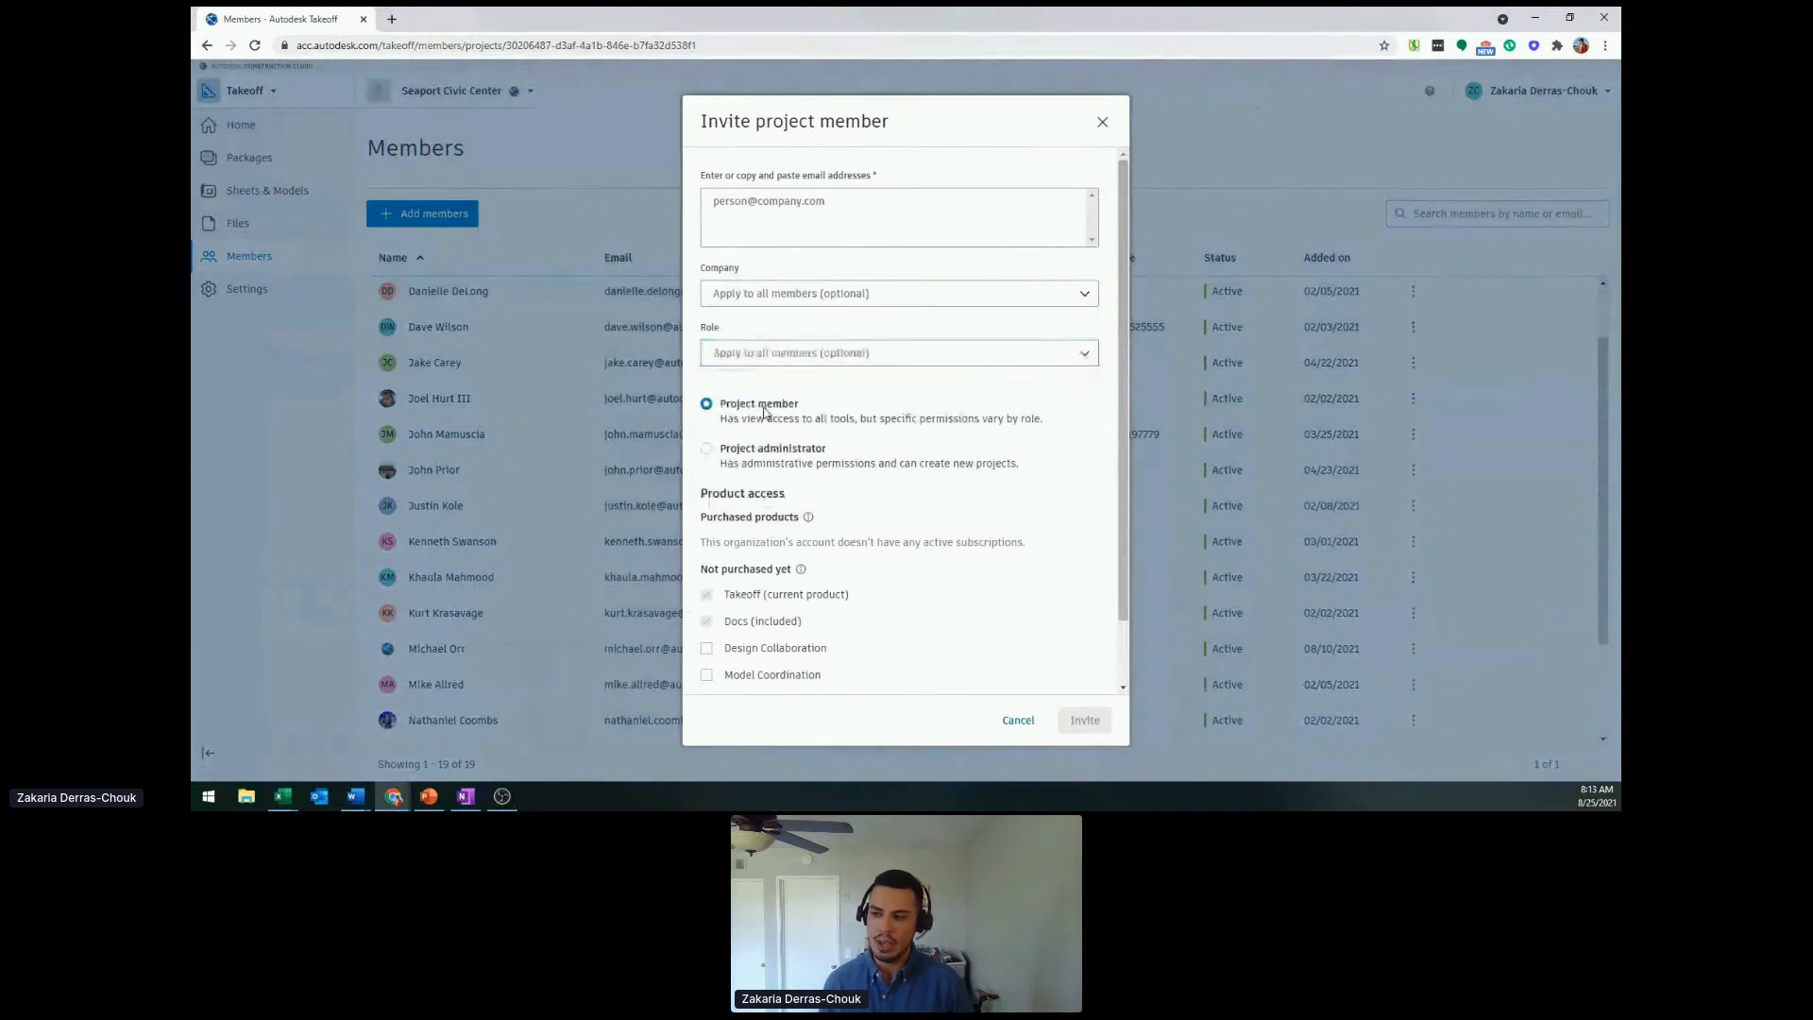
pyautogui.click(706, 450)
pyautogui.scroll(-1, 711, 463)
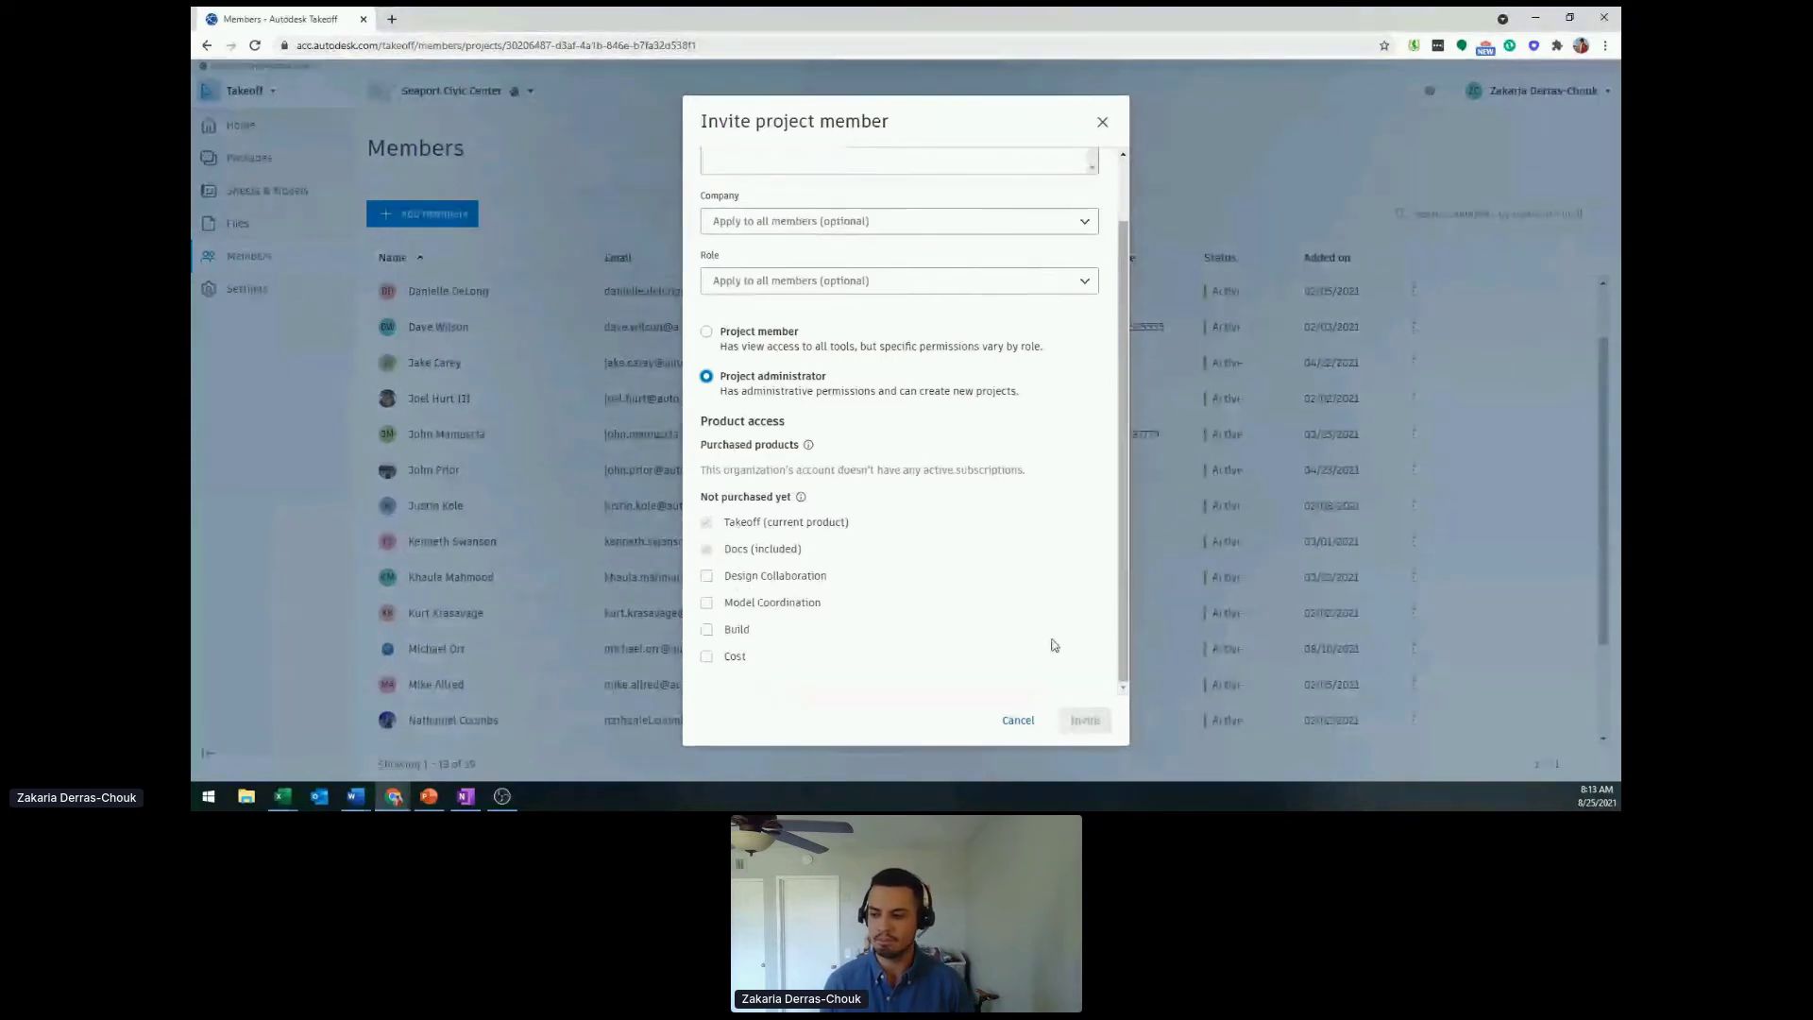
pyautogui.click(241, 680)
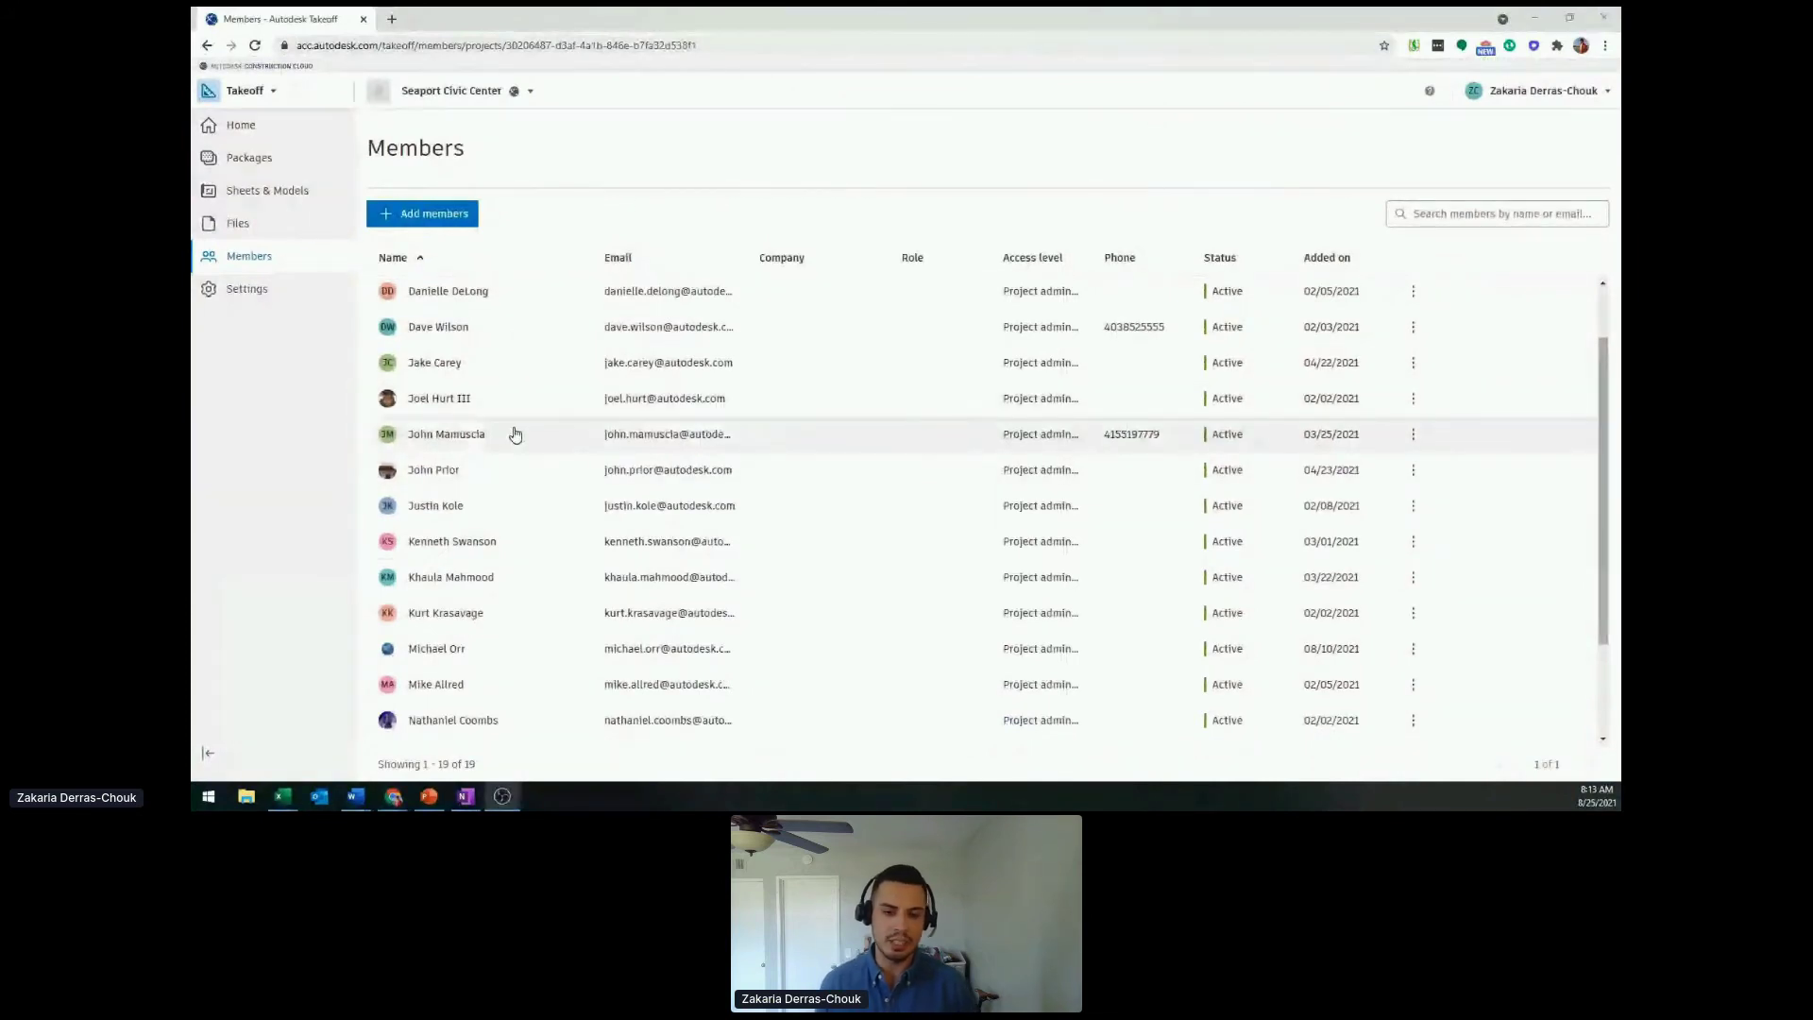
# - View a member's details and company choices unchanged, then bring up the 64 takeoff packages
pyautogui.click(470, 397)
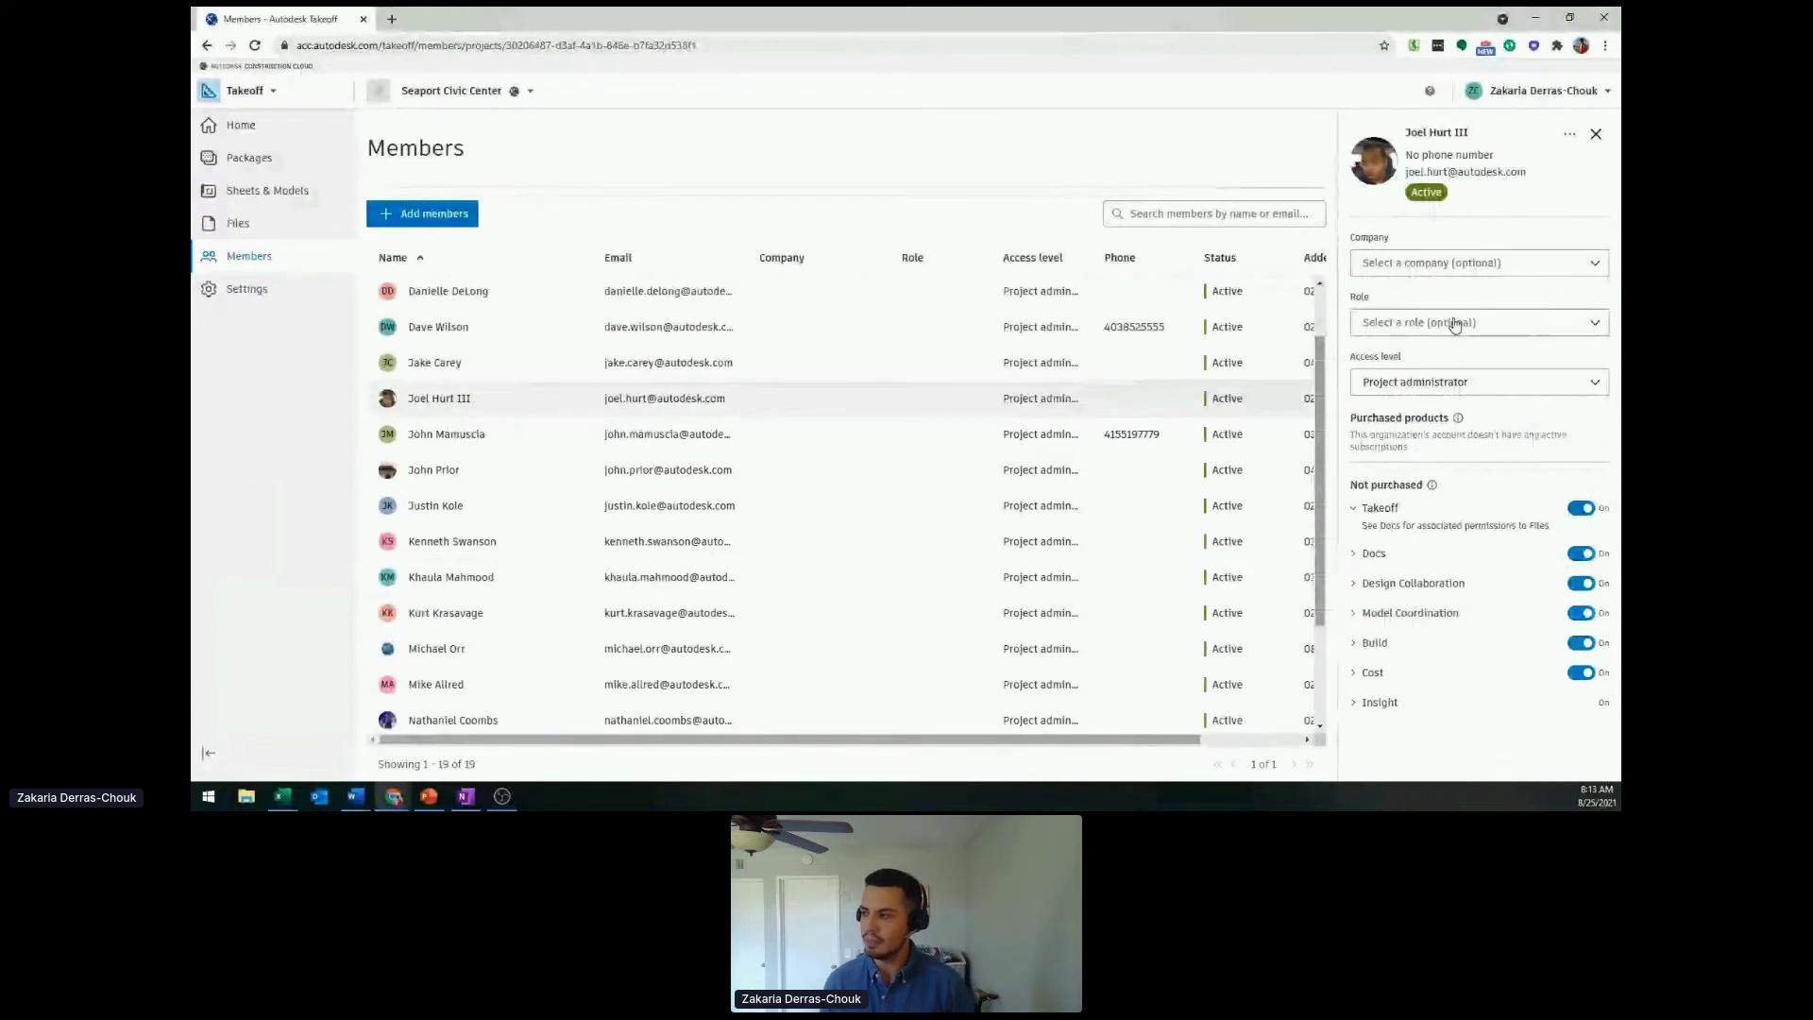
pyautogui.click(1515, 269)
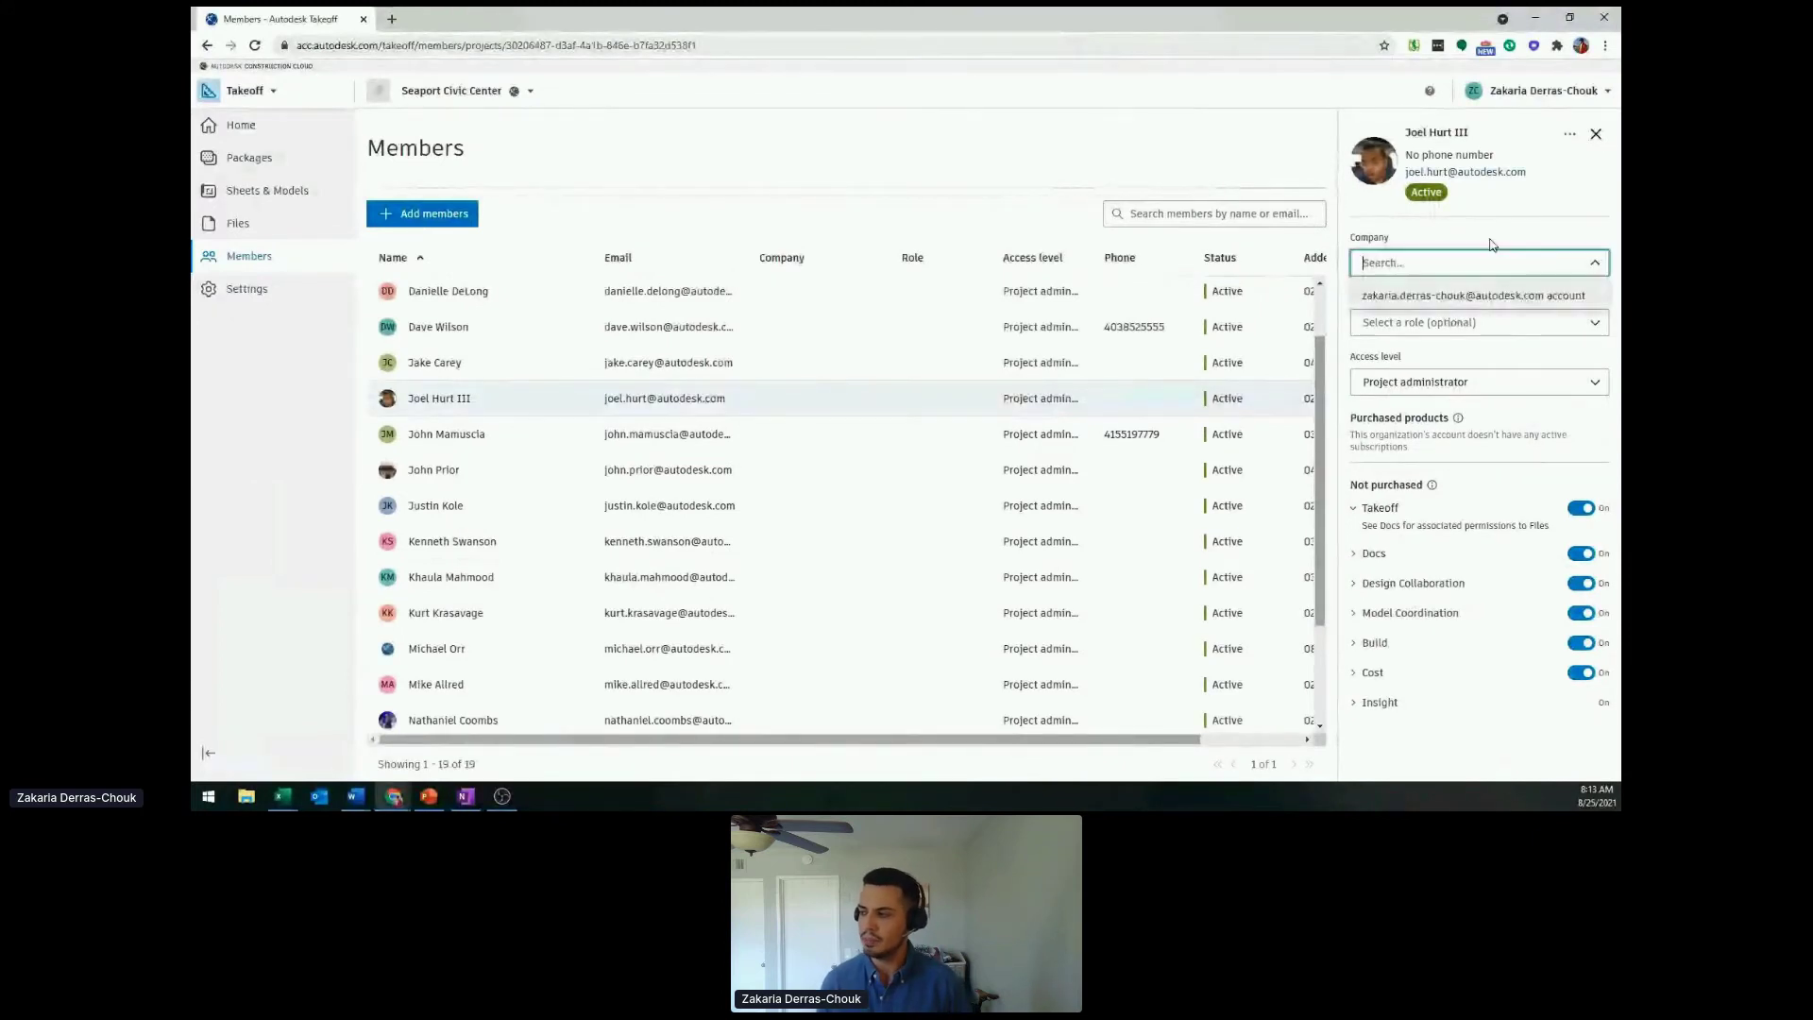
pyautogui.click(1507, 239)
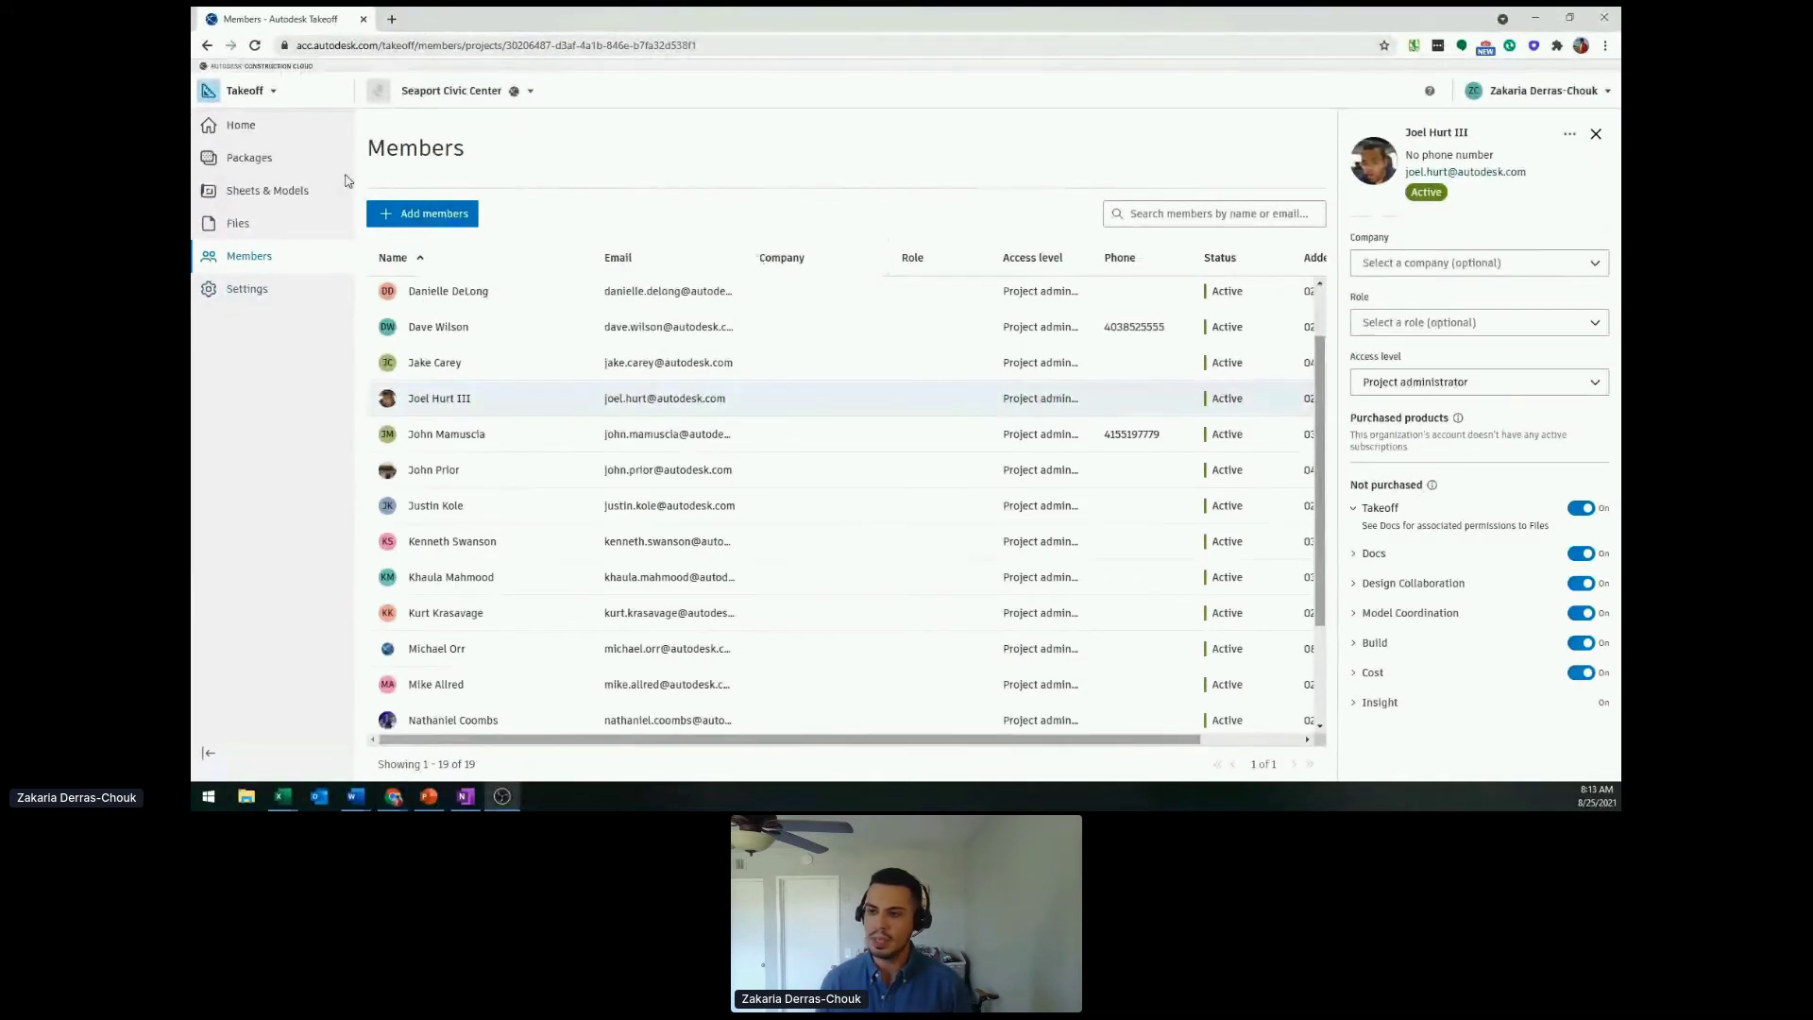
pyautogui.click(272, 165)
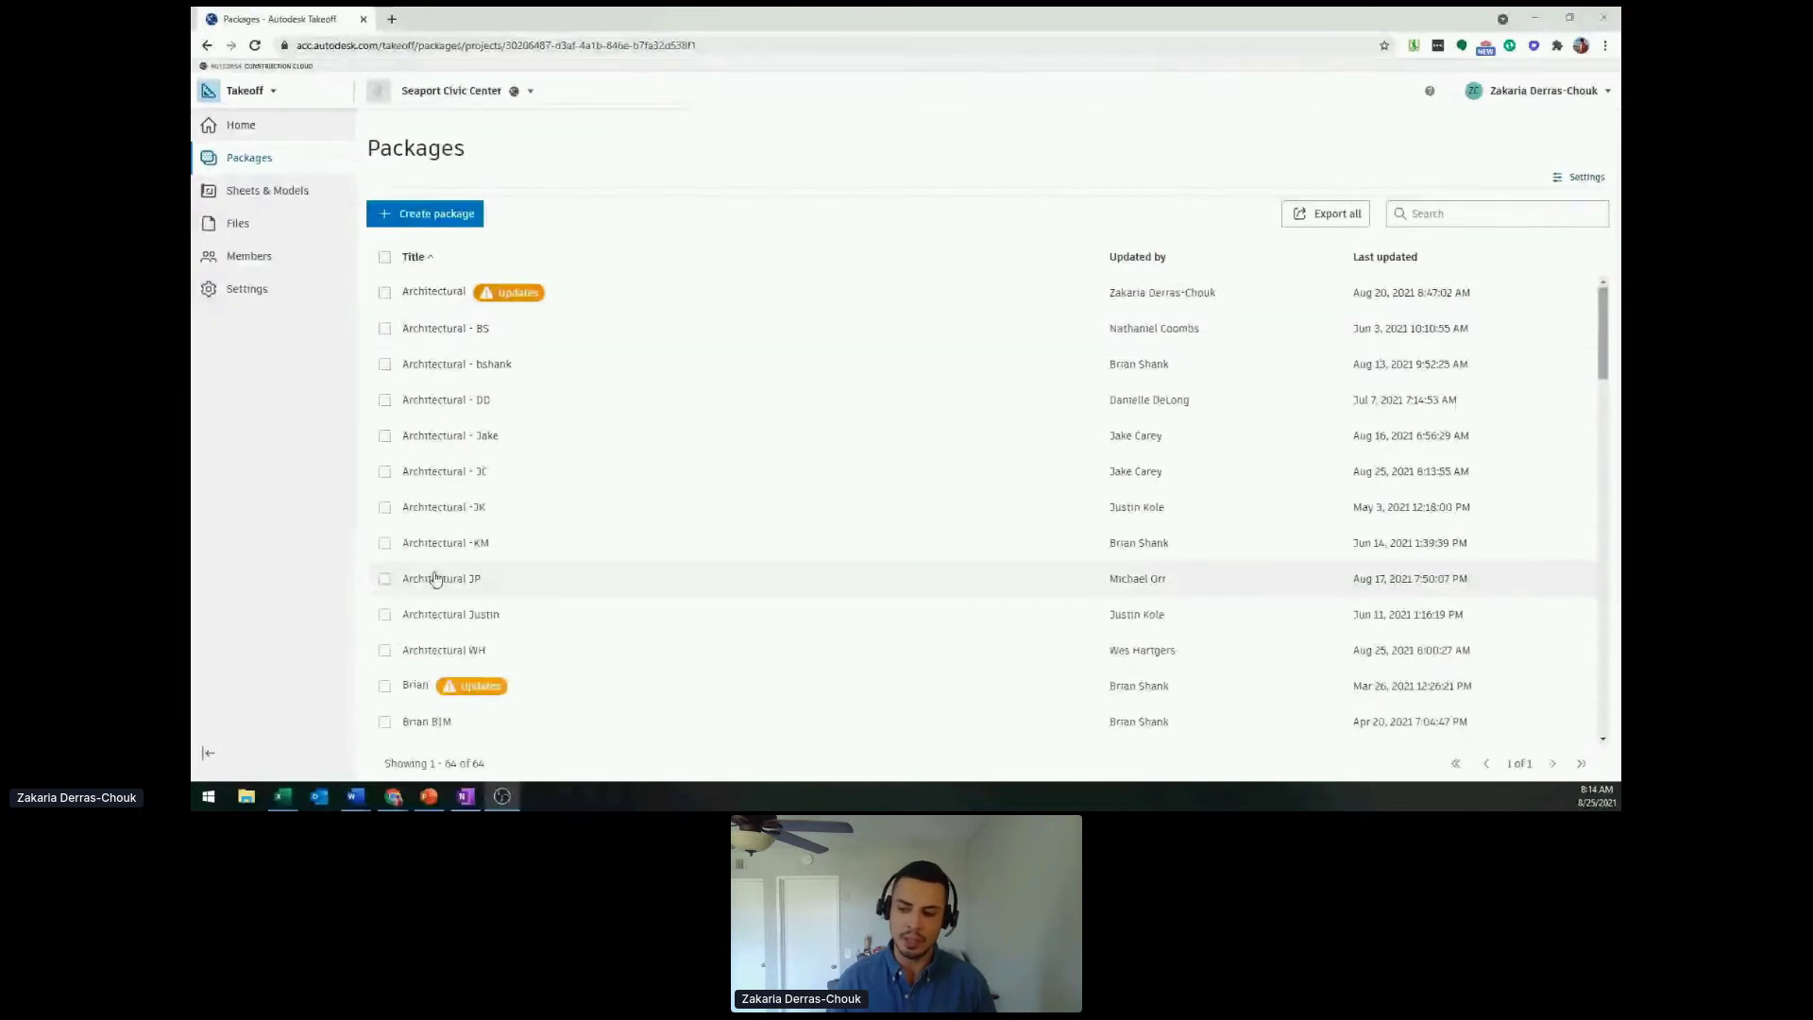
# - Browse the takeoff packages list, cancelling a new package before creating it
pyautogui.scroll(-5, 454, 529)
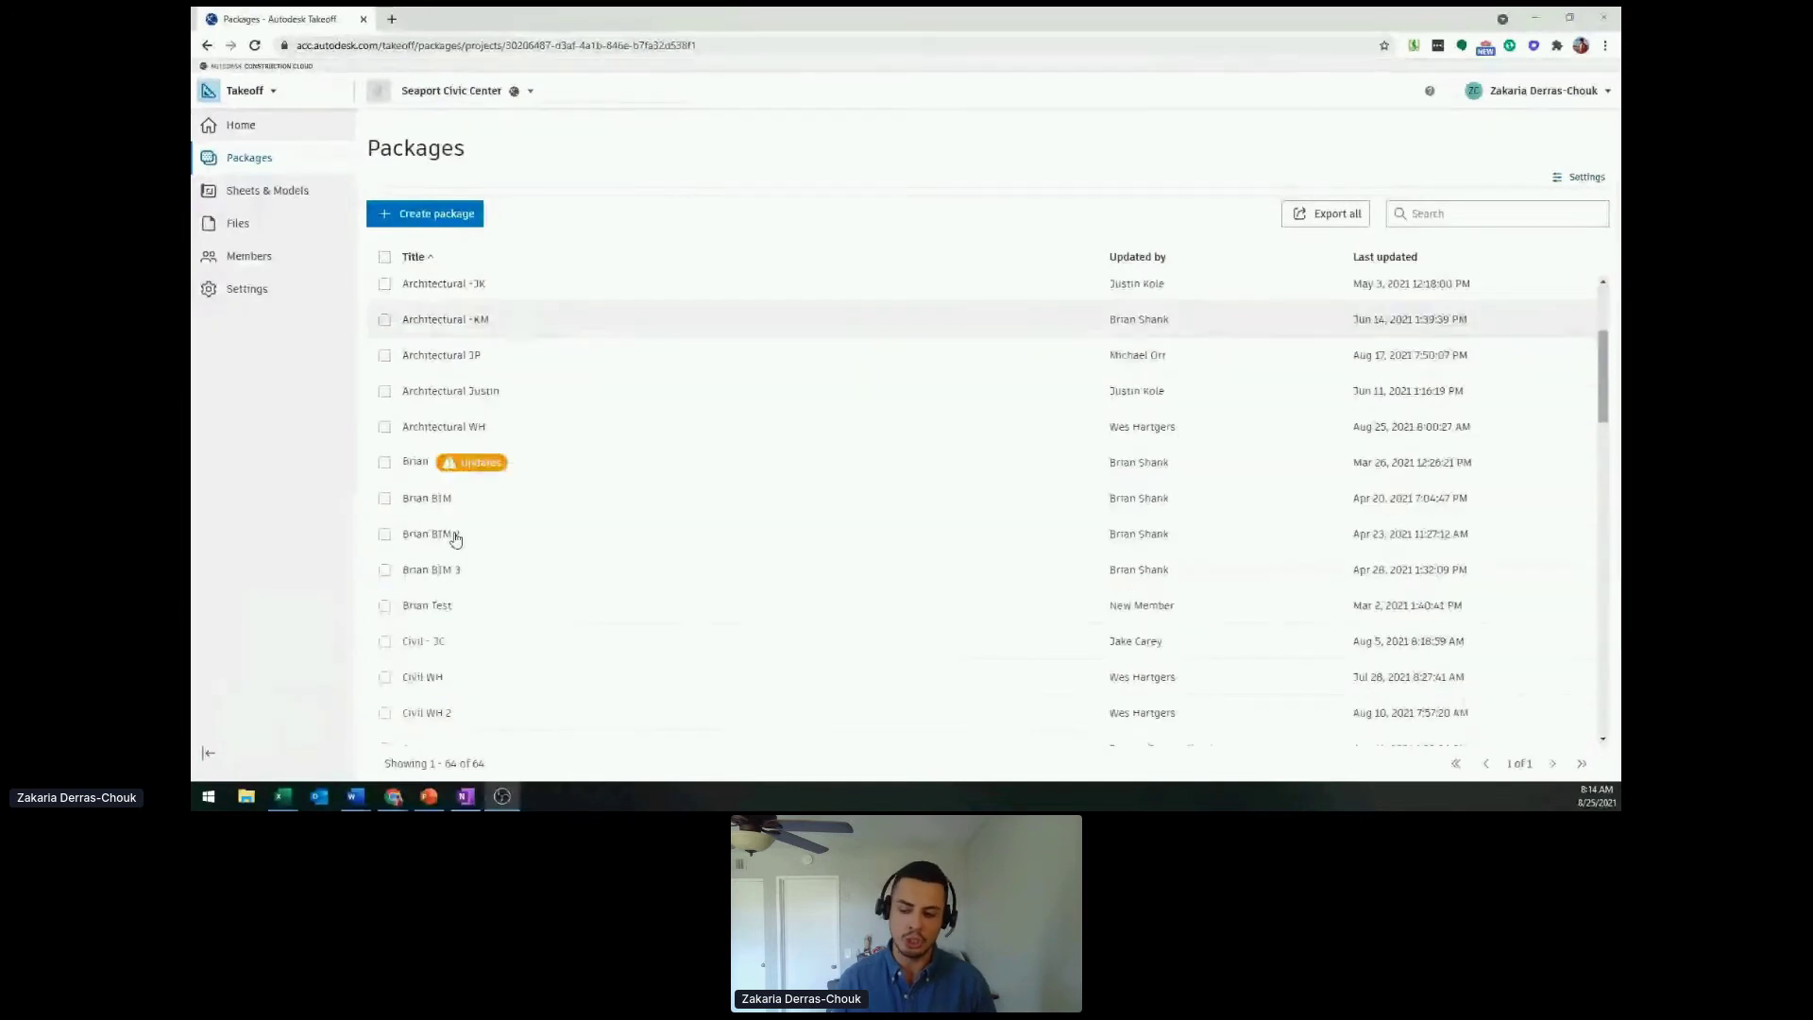
pyautogui.click(425, 216)
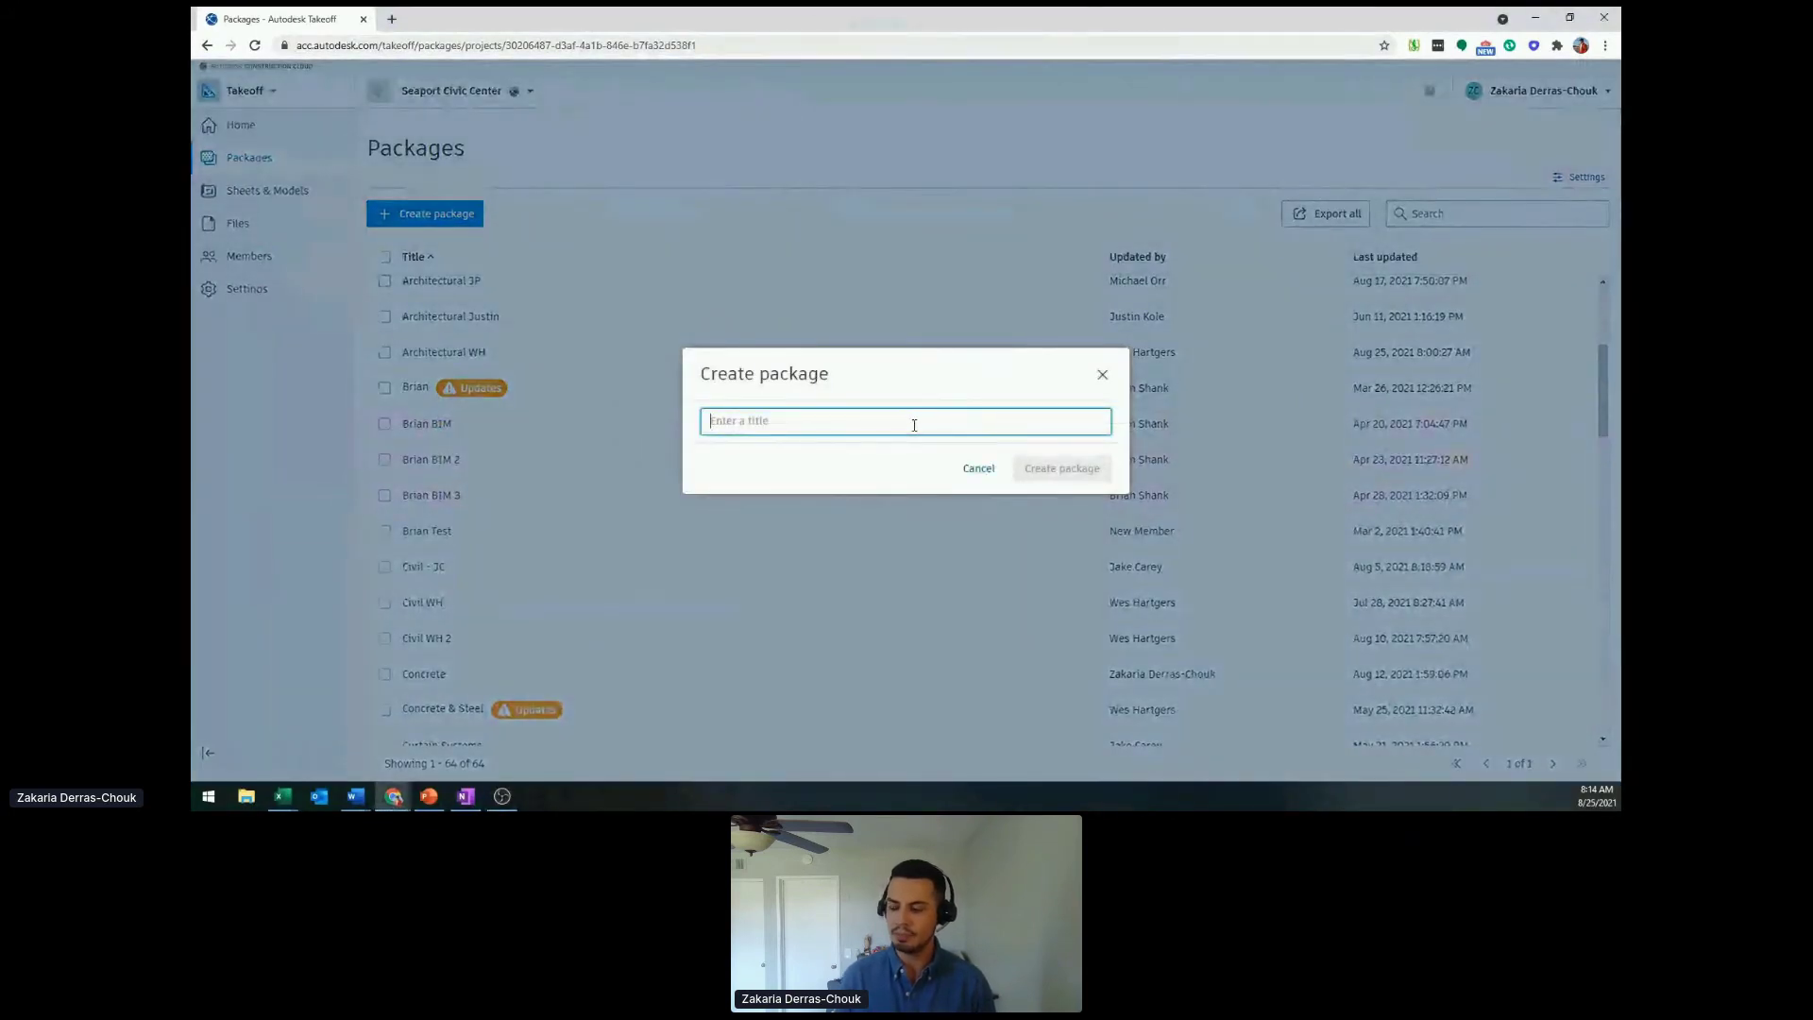
pyautogui.click(991, 470)
pyautogui.scroll(1, 579, 407)
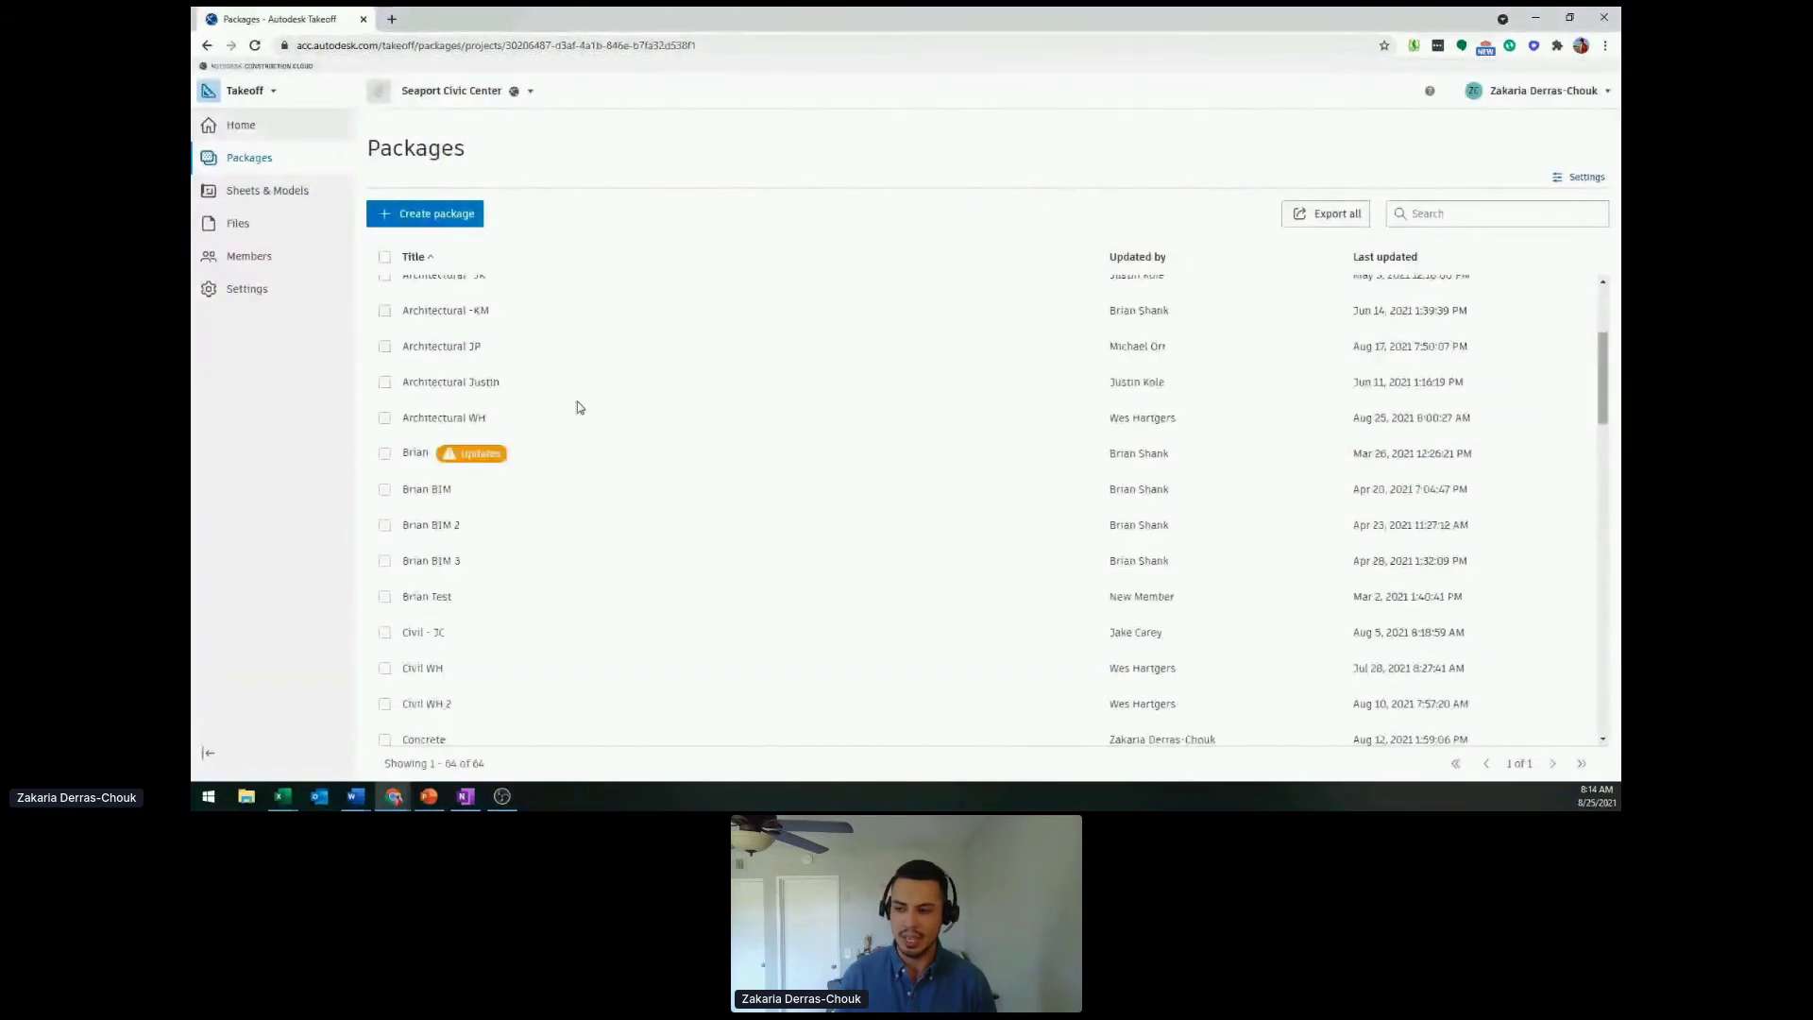
pyautogui.scroll(3, 579, 407)
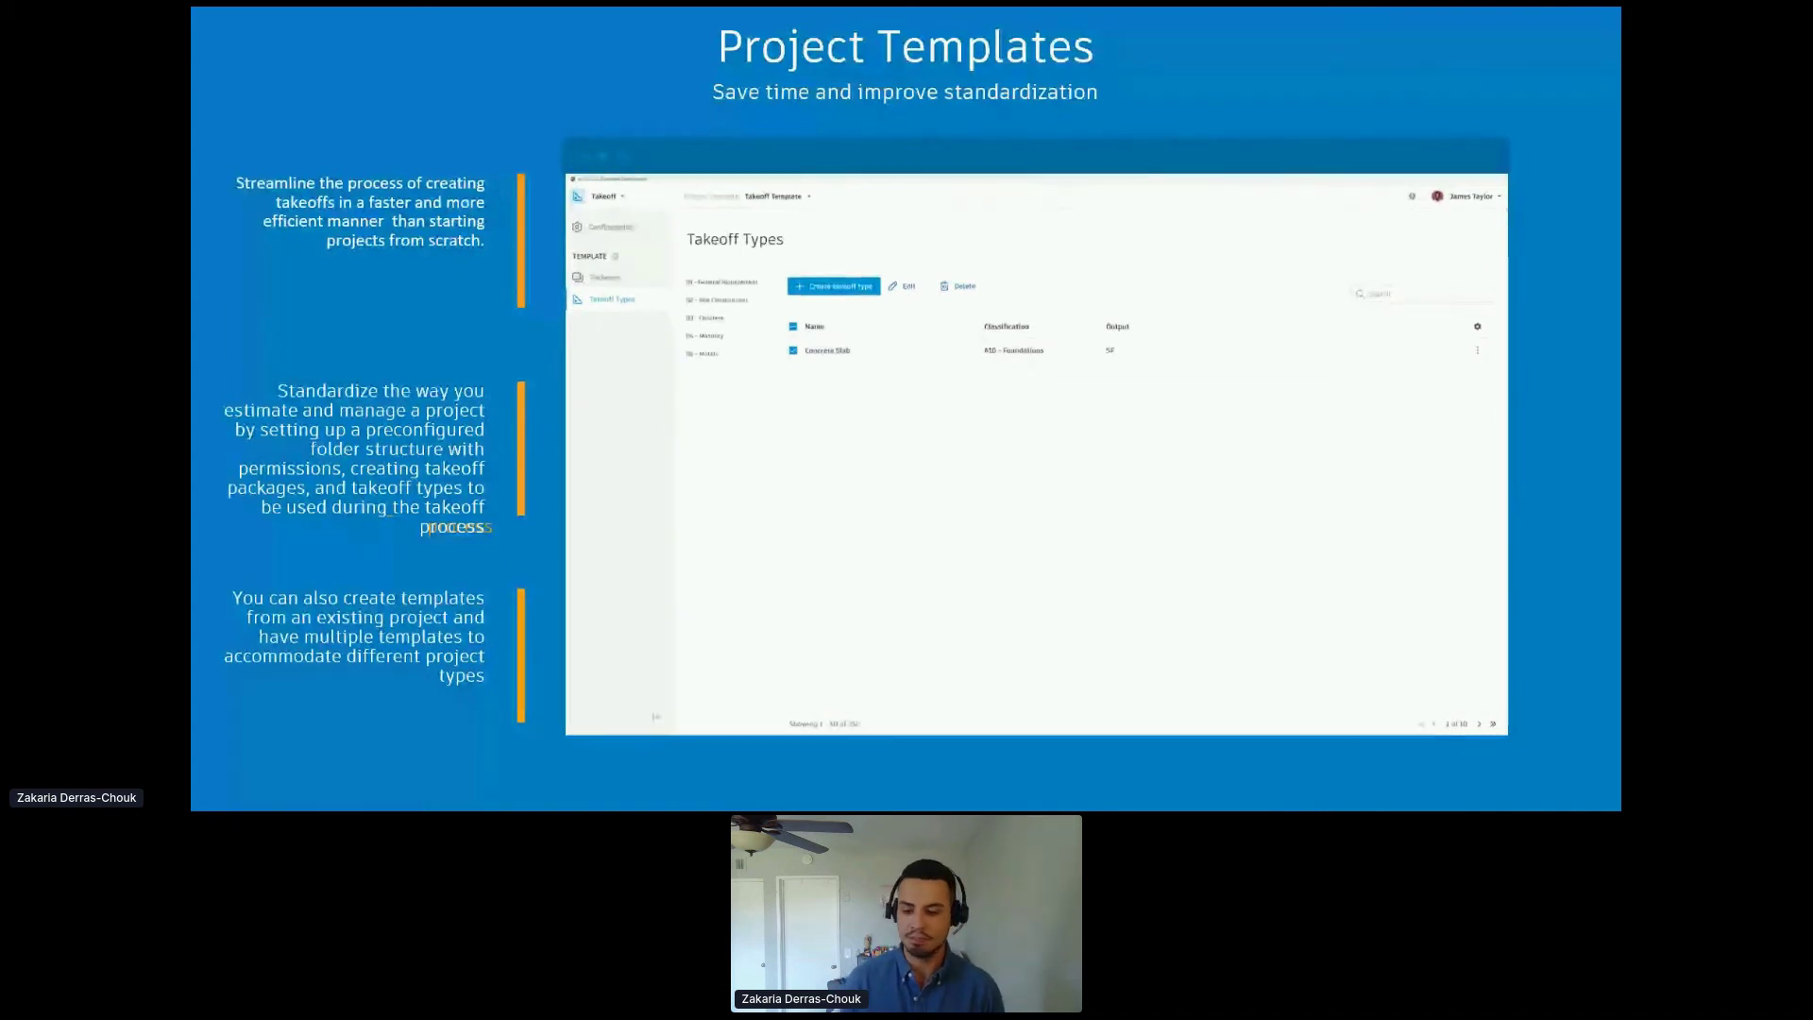
# - Advance past the Digitization slides and open the Architectural takeoff package
pyautogui.press('Right')
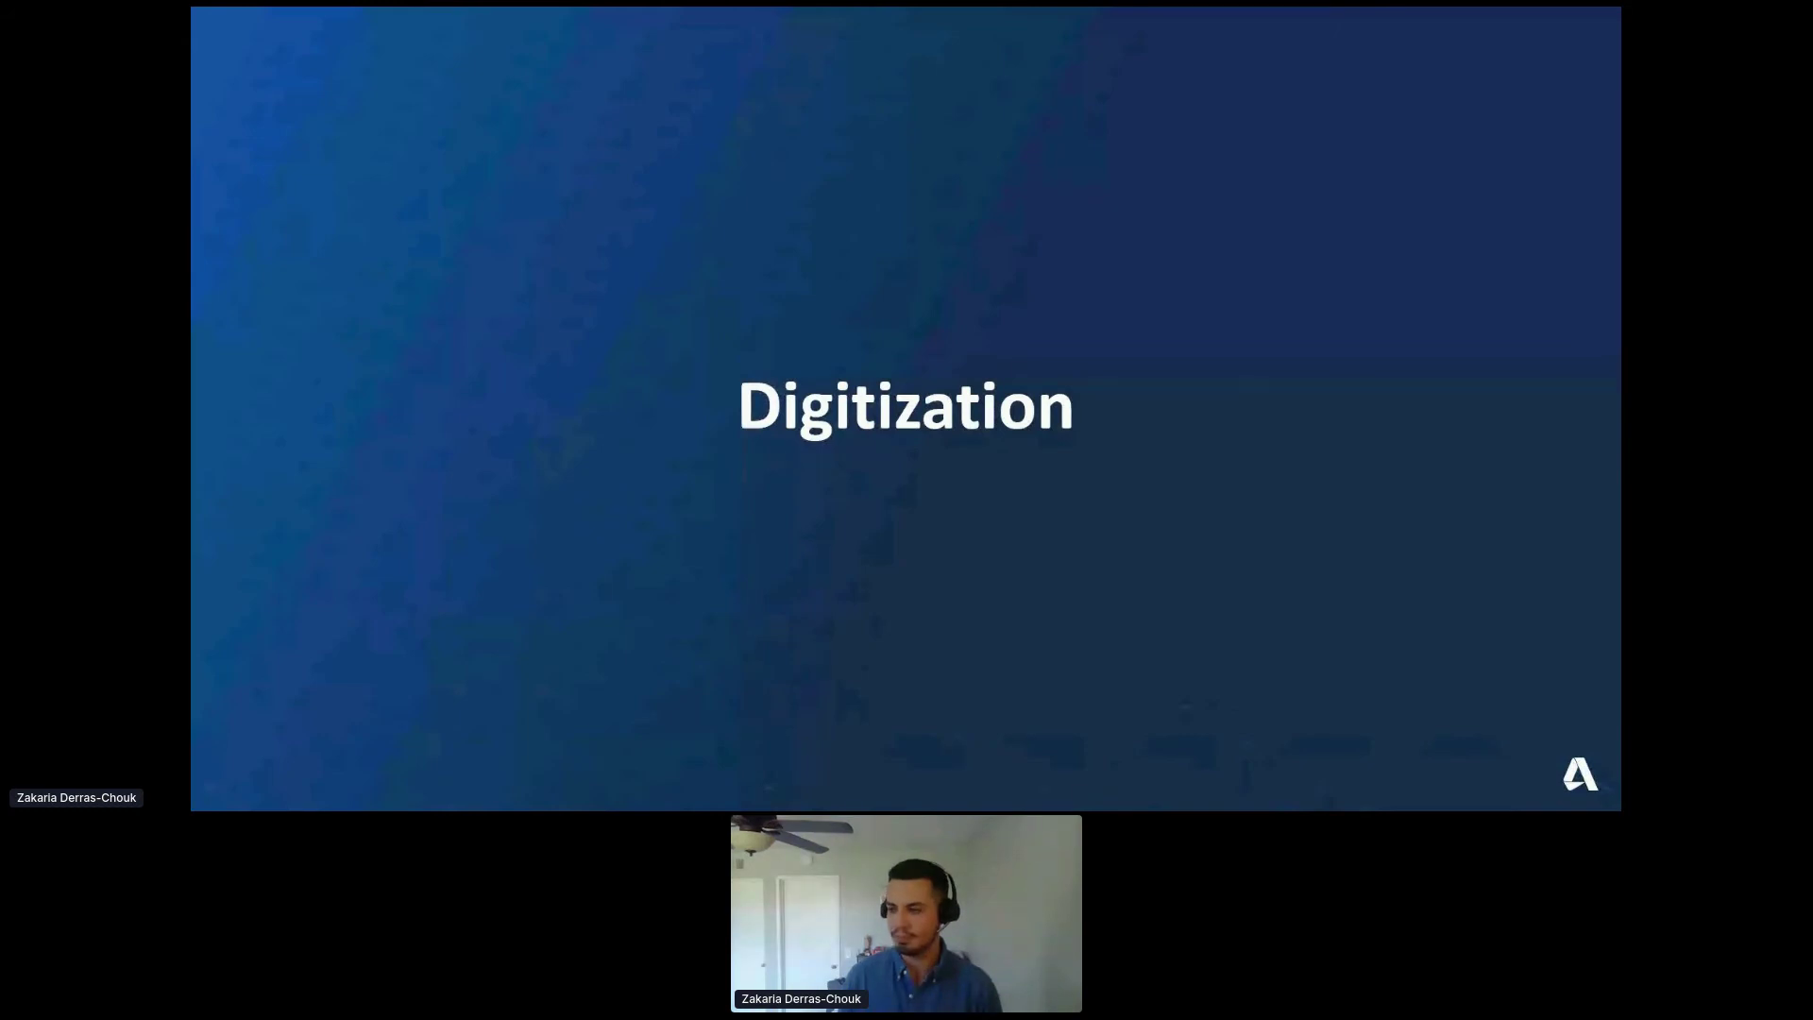
pyautogui.press('Right')
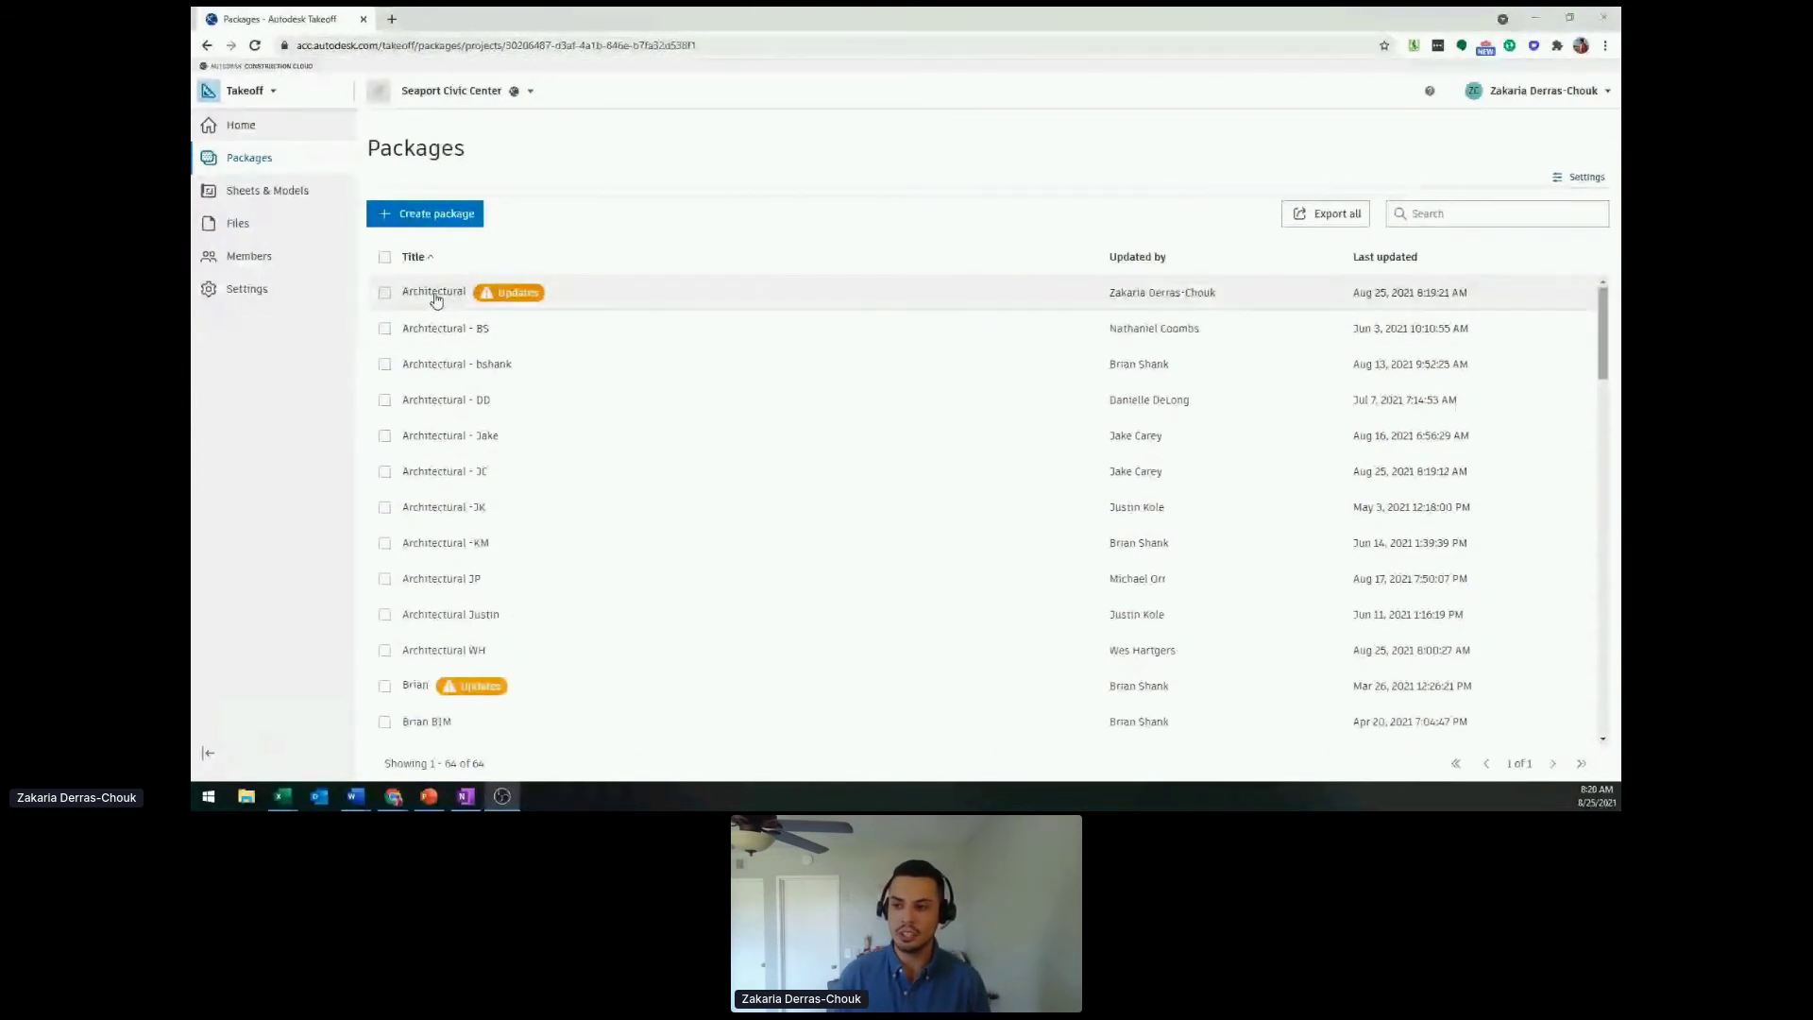
pyautogui.click(436, 300)
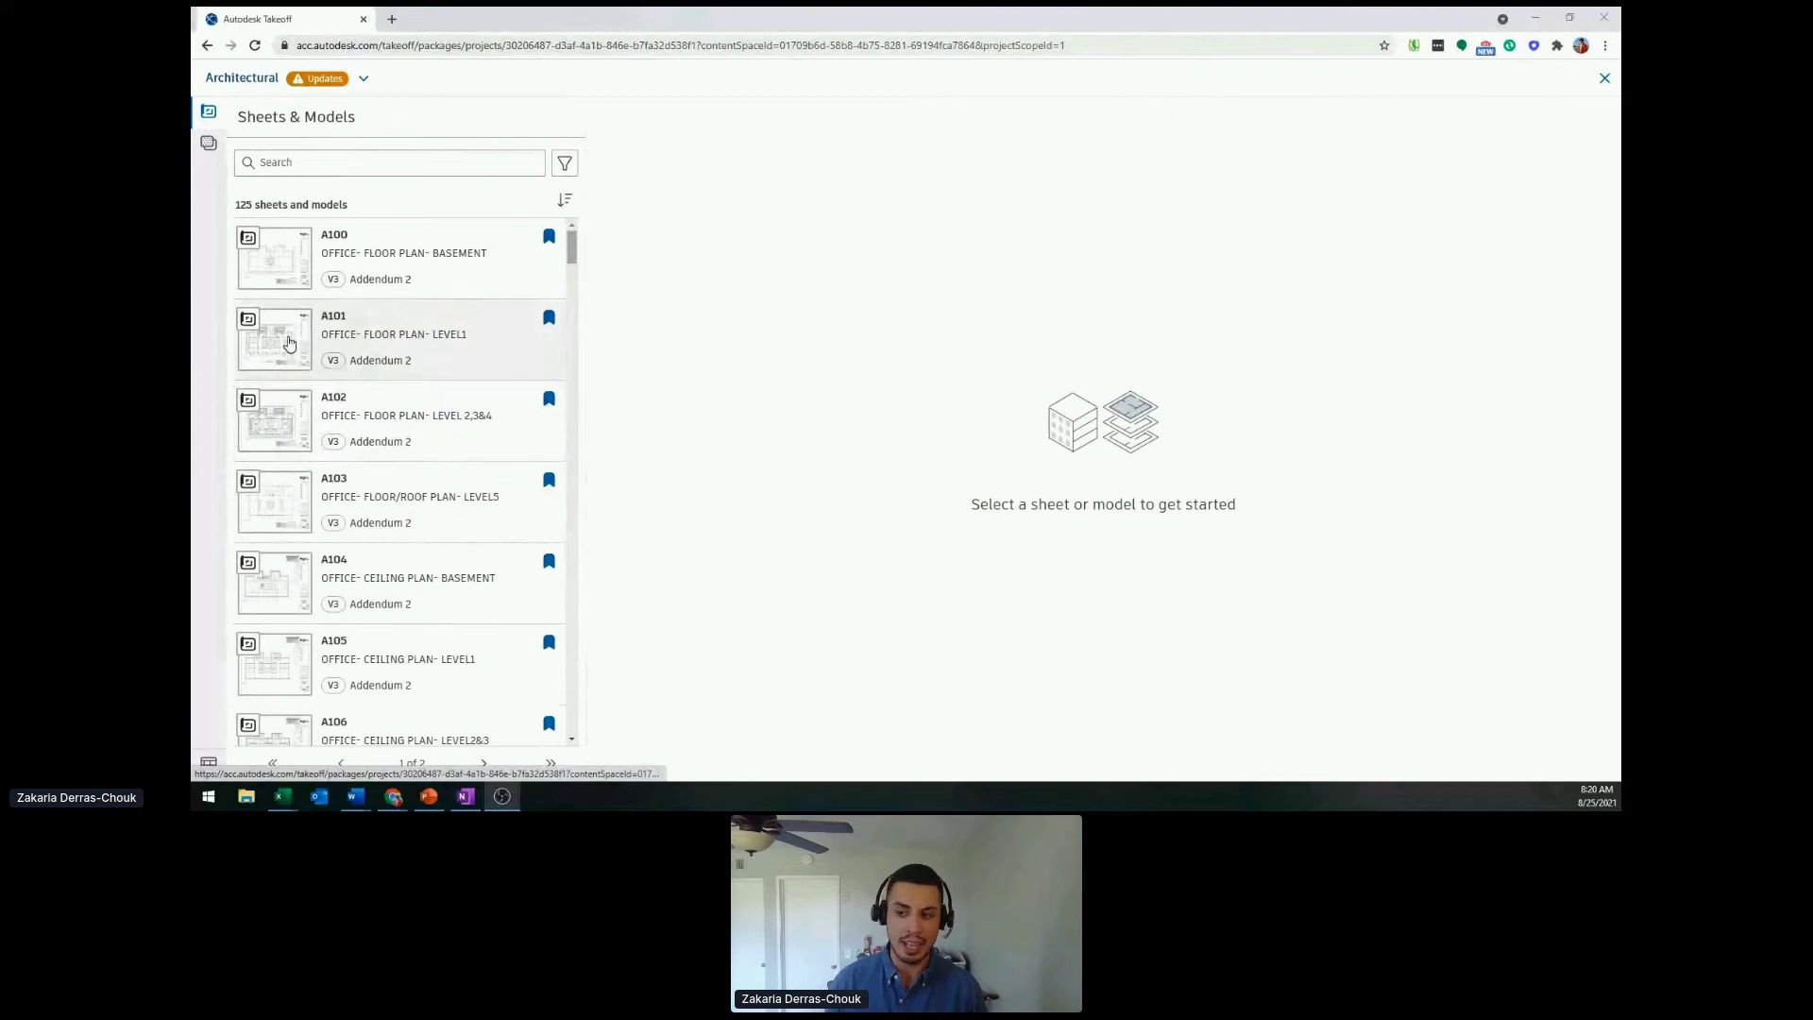
# - Load sheet A101, try a sheet search for A301, clear it, and show the filter options
pyautogui.click(288, 340)
pyautogui.click(341, 173)
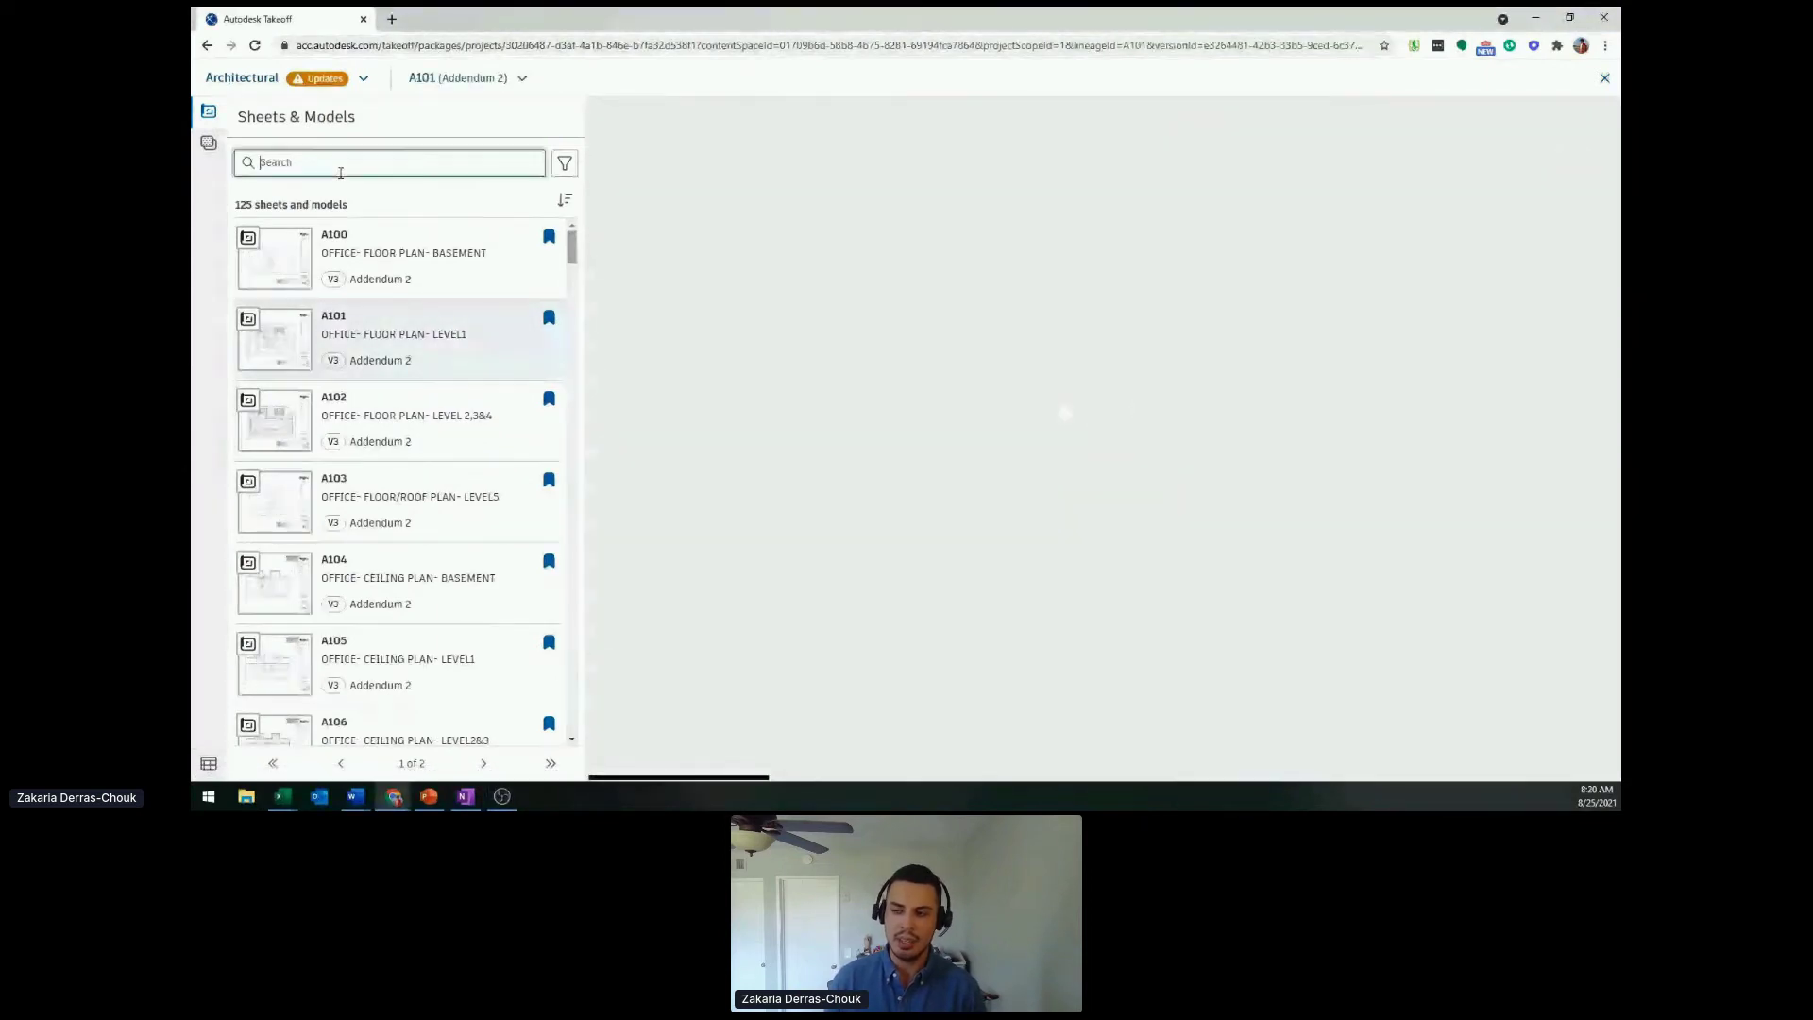
pyautogui.write('A30')
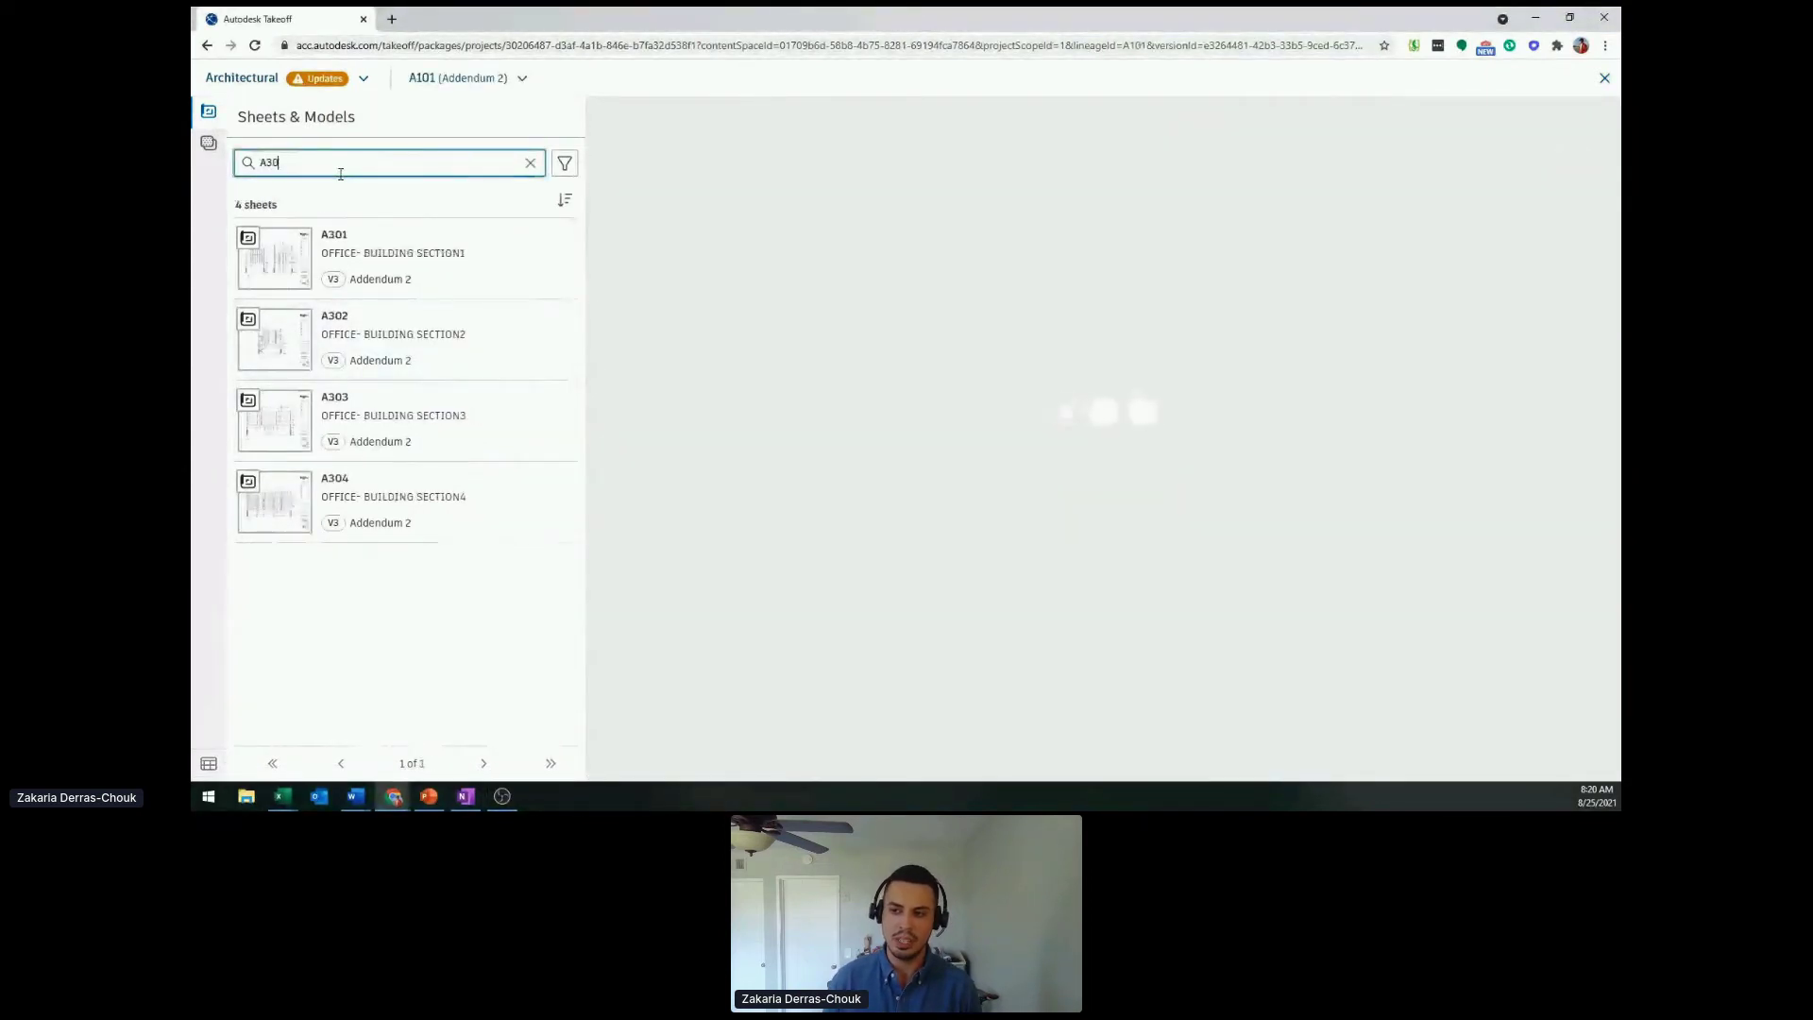
pyautogui.write('1')
pyautogui.click(531, 164)
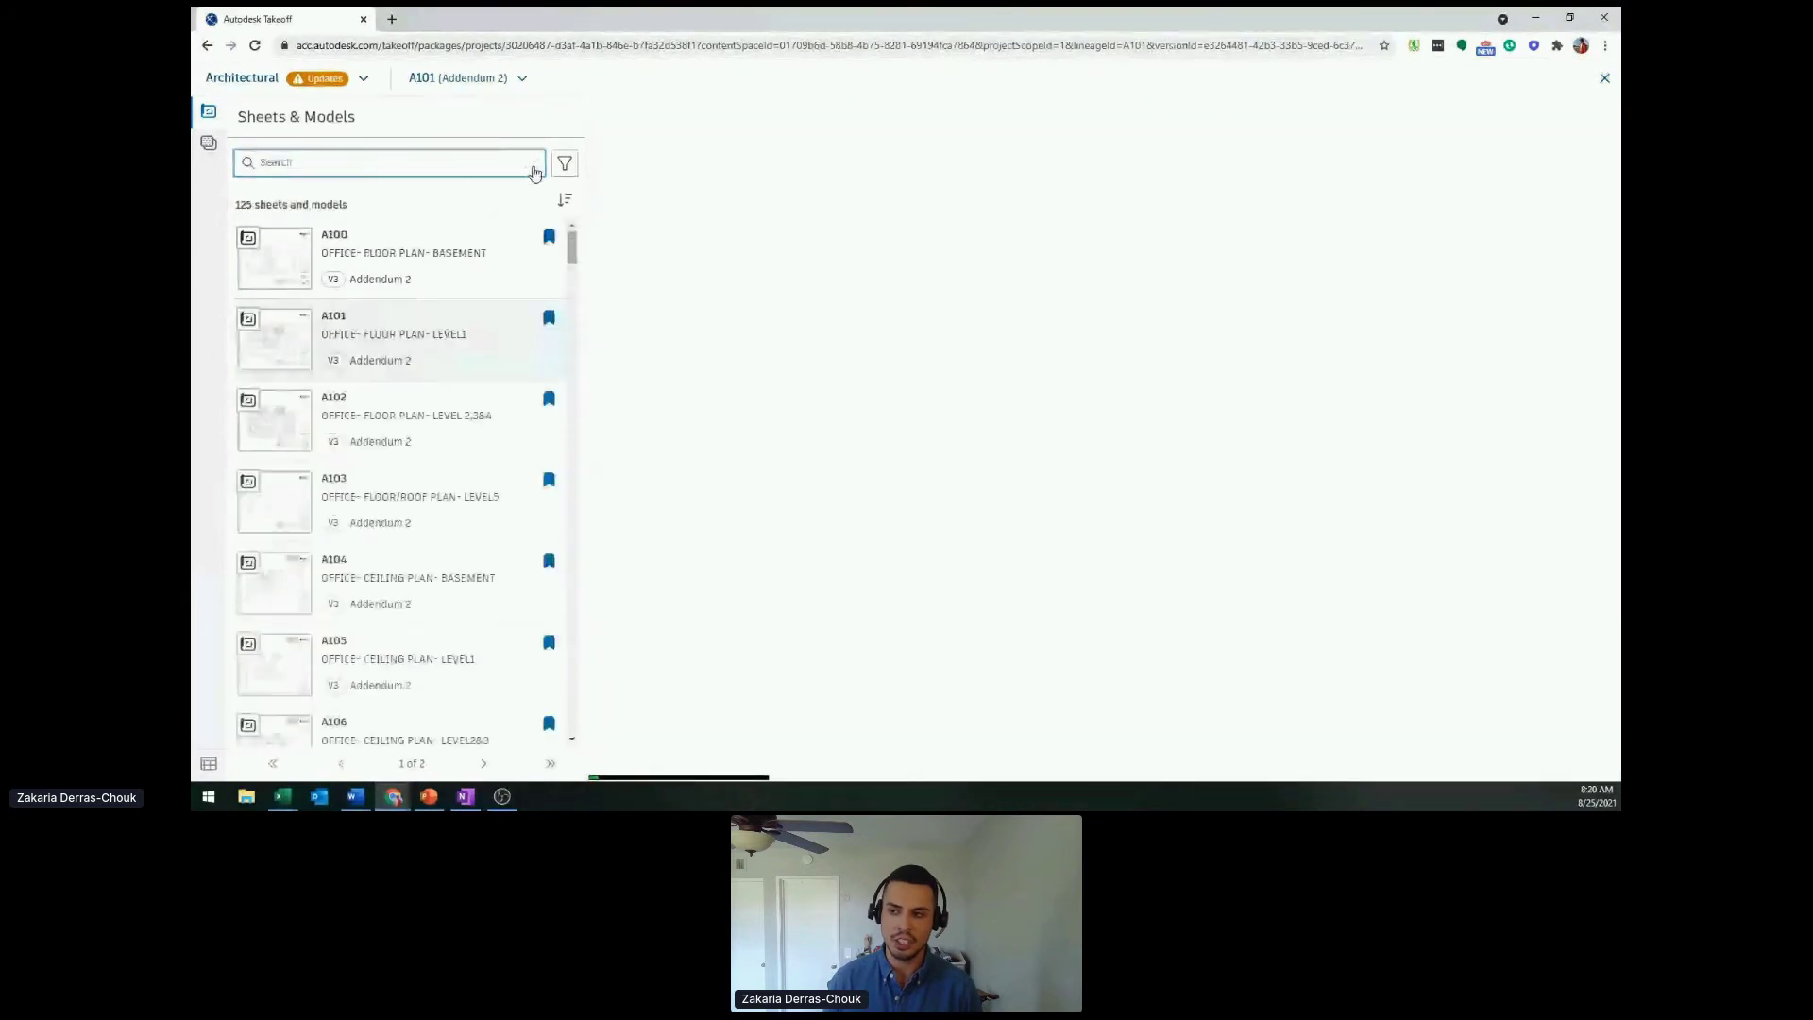
pyautogui.click(564, 164)
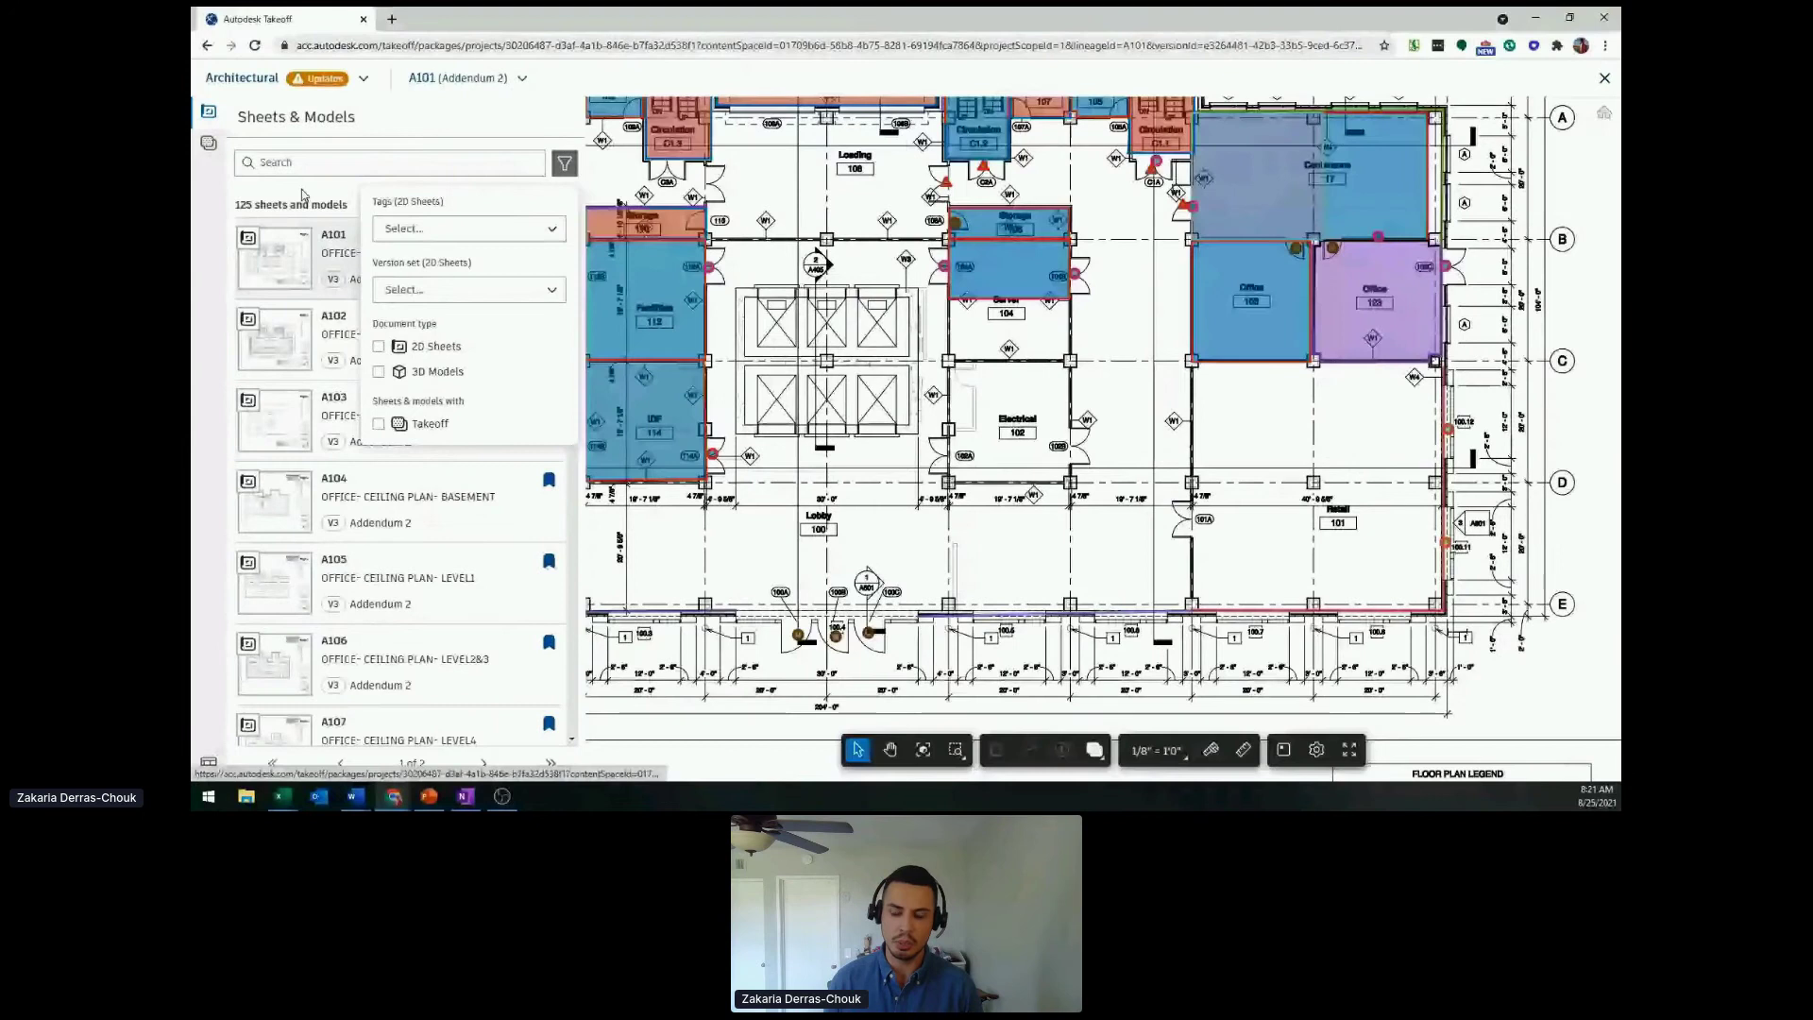
# - Close the sheet filter options, keeping the A101 floor plan displayed
pyautogui.click(326, 232)
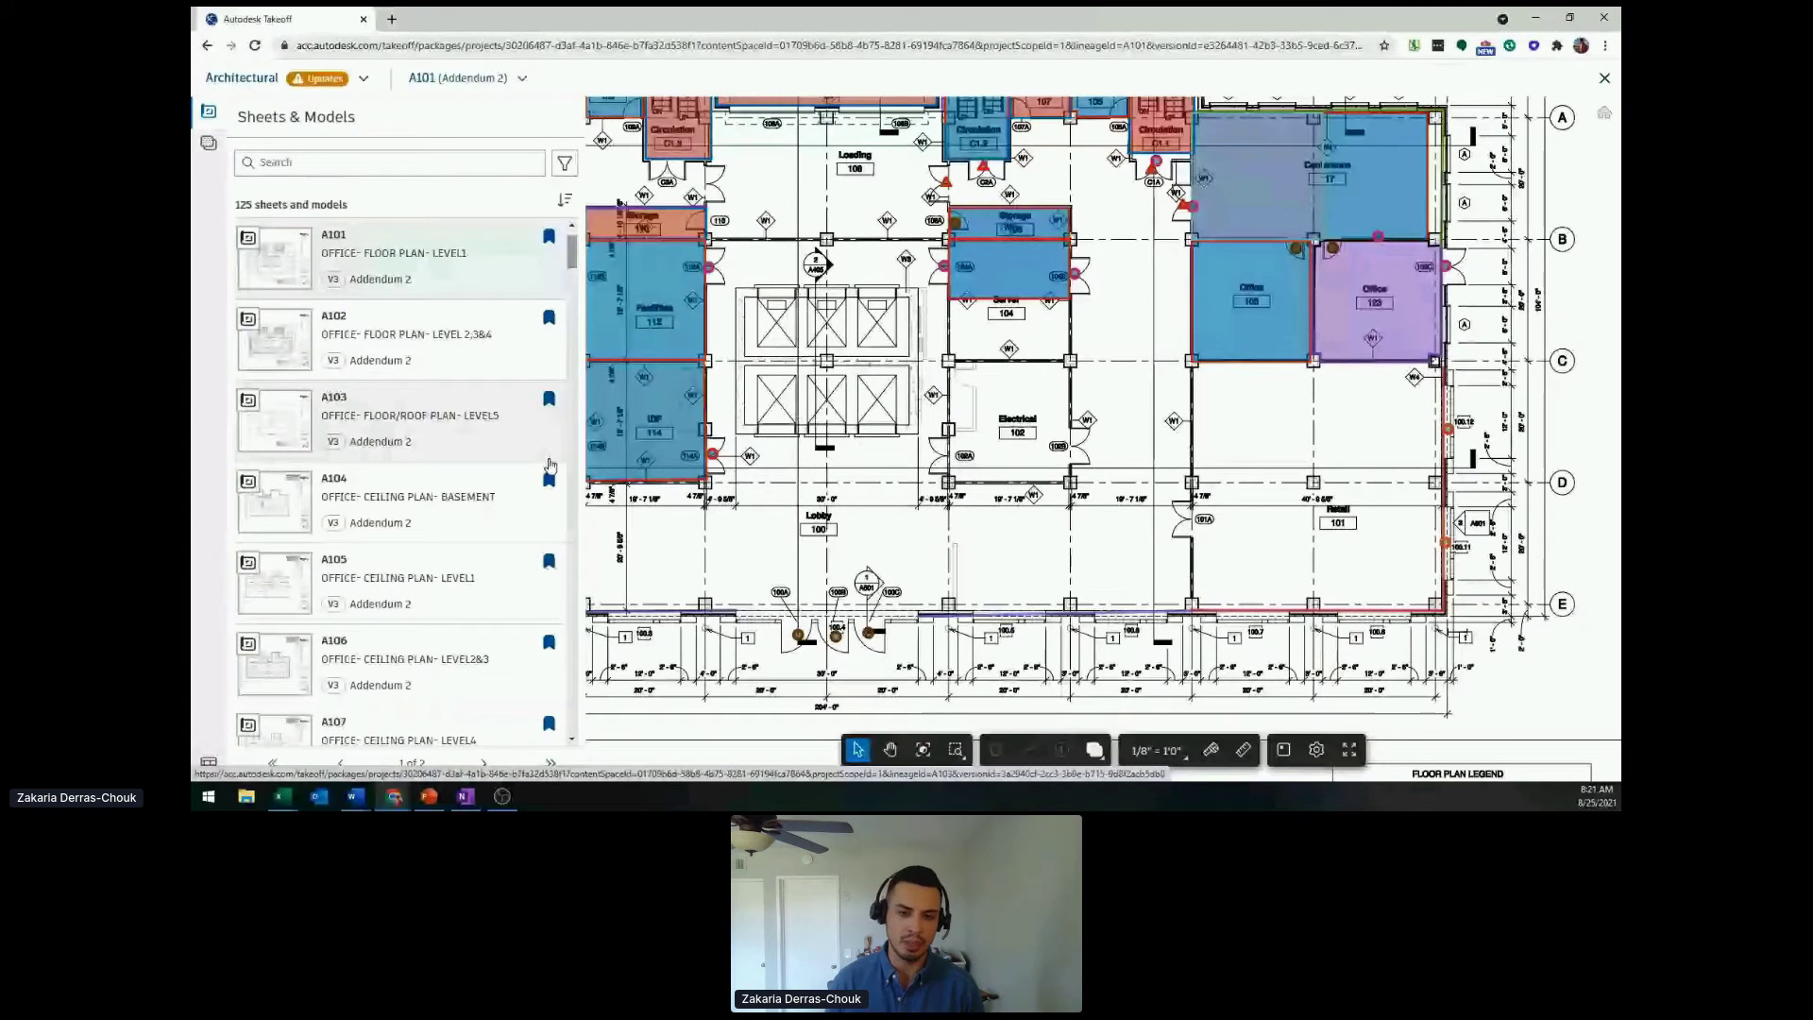
# - Zoom around the A101 plan, then show the package's 47 takeoff types
pyautogui.scroll(1, 514, 421)
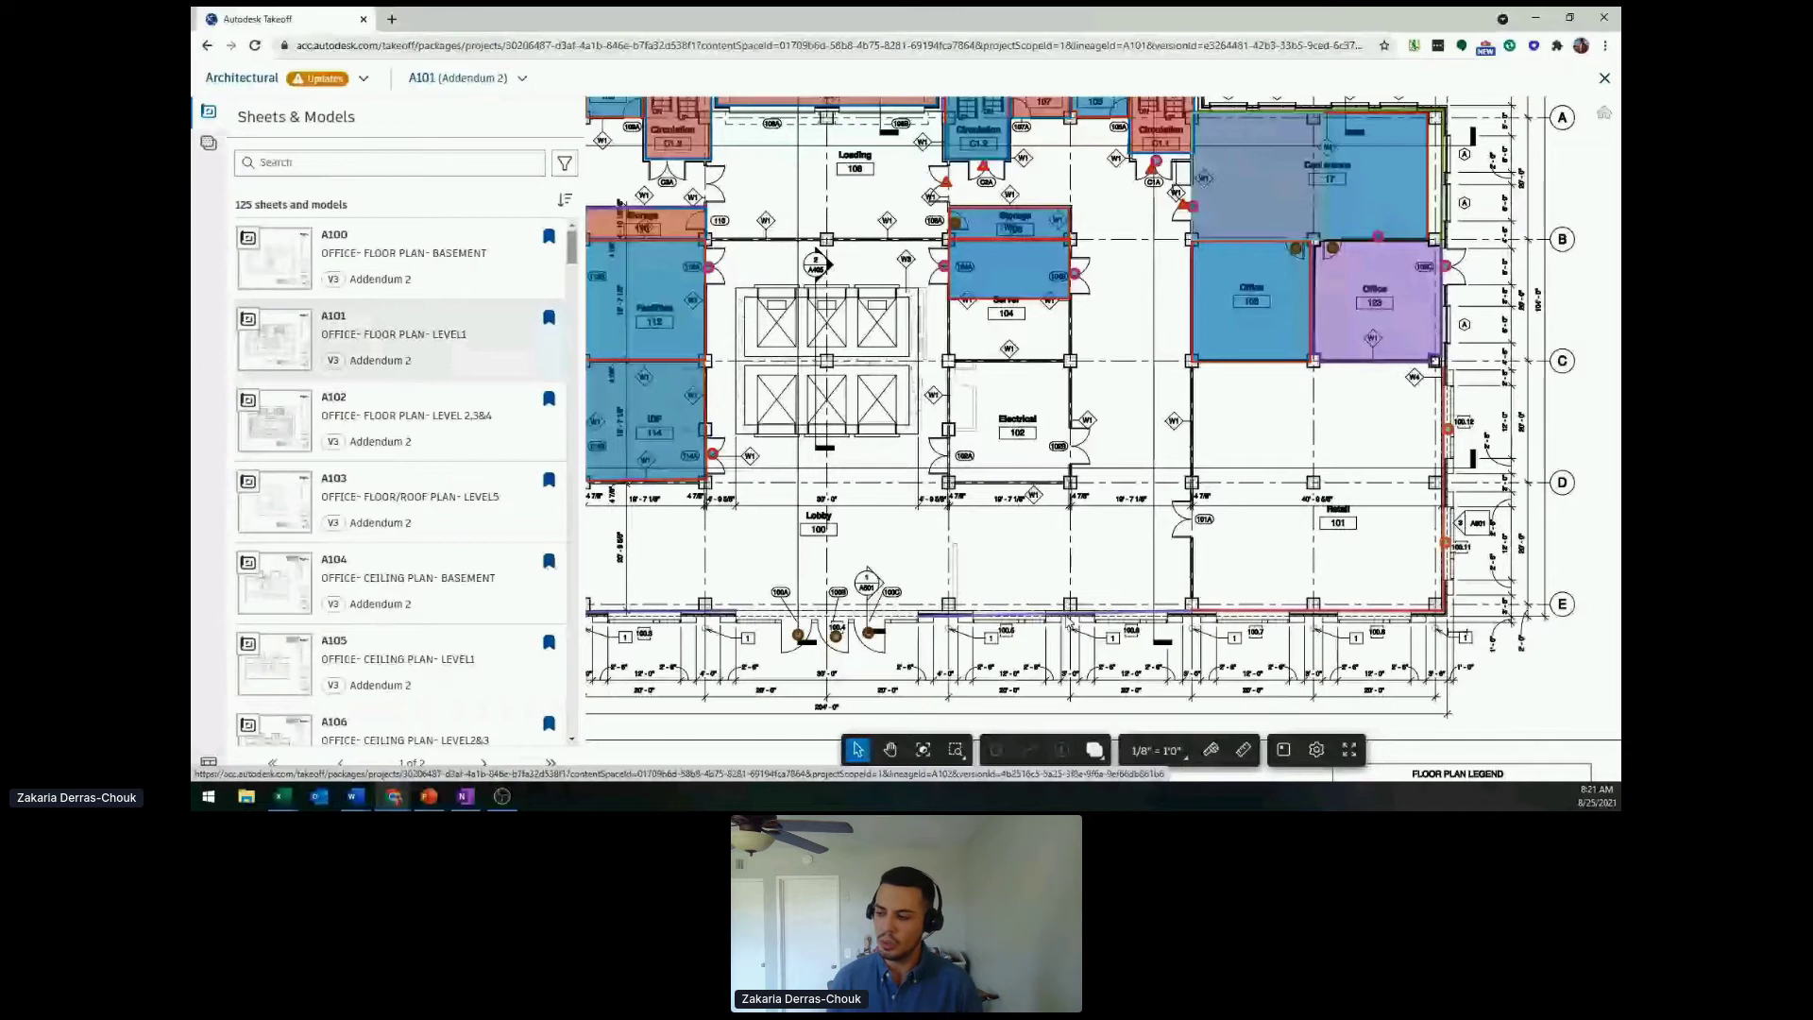
pyautogui.scroll(-2, 1059, 540)
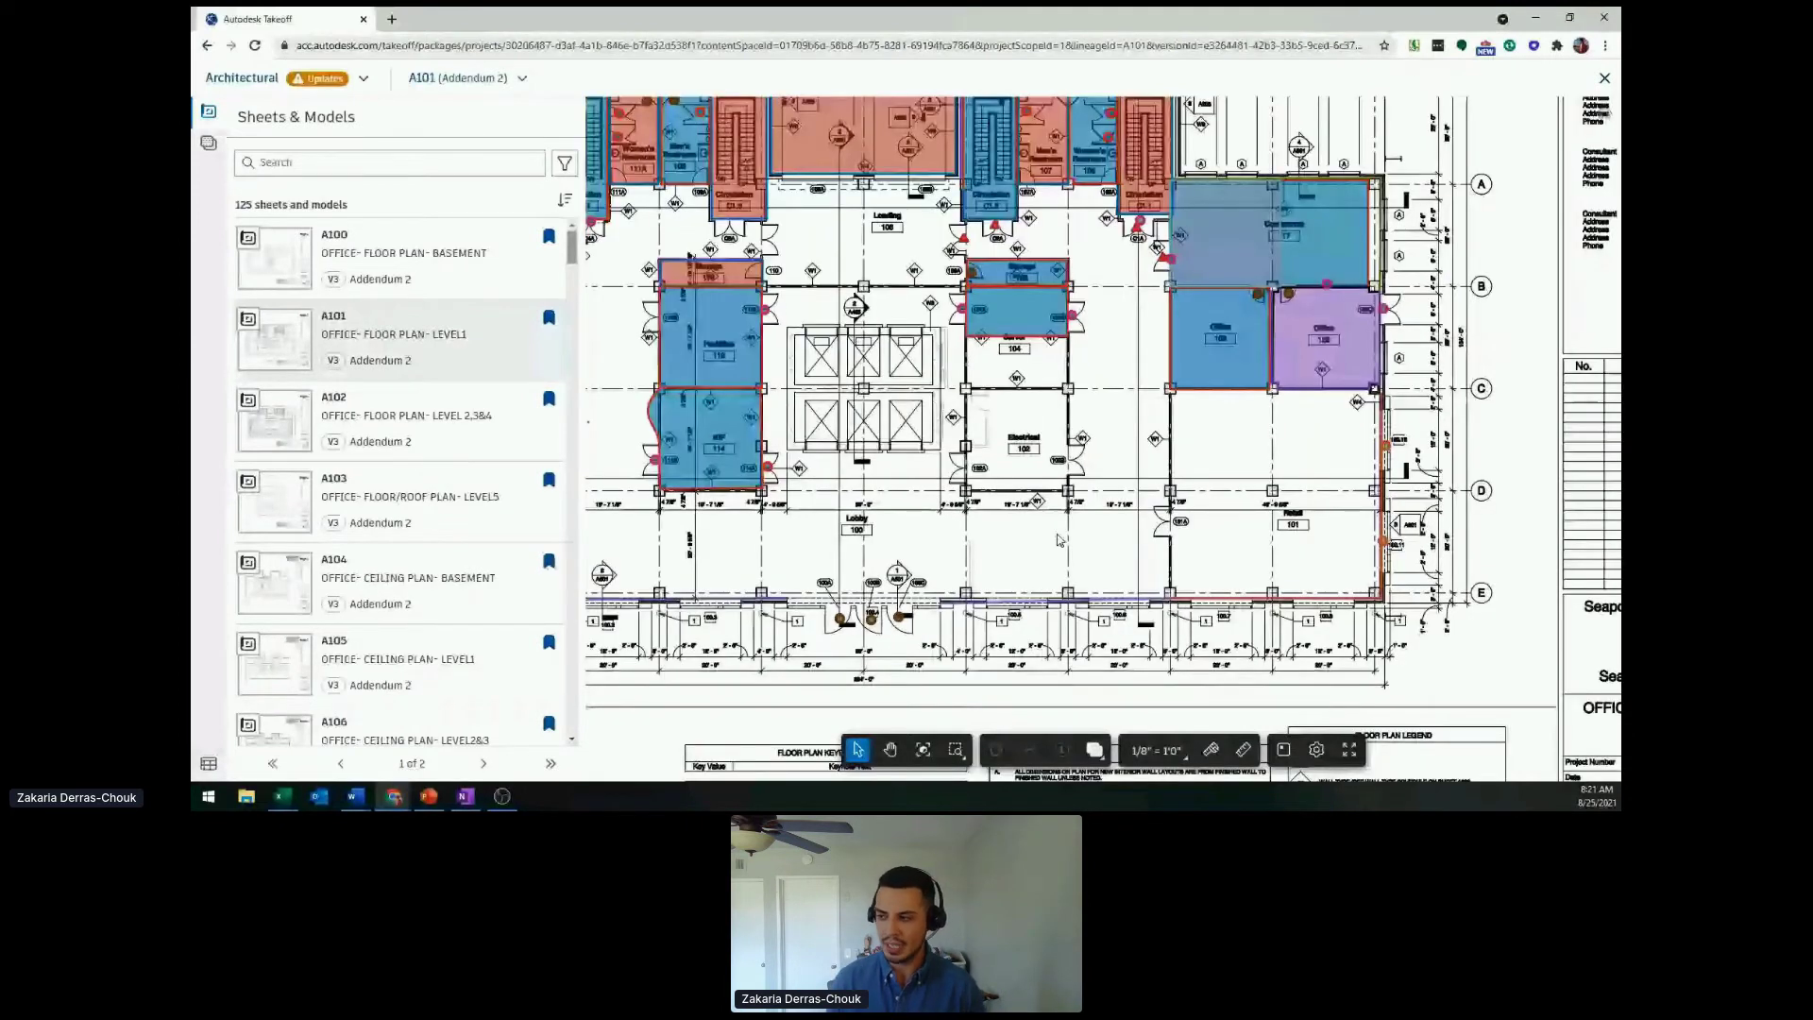
pyautogui.scroll(1, 1174, 535)
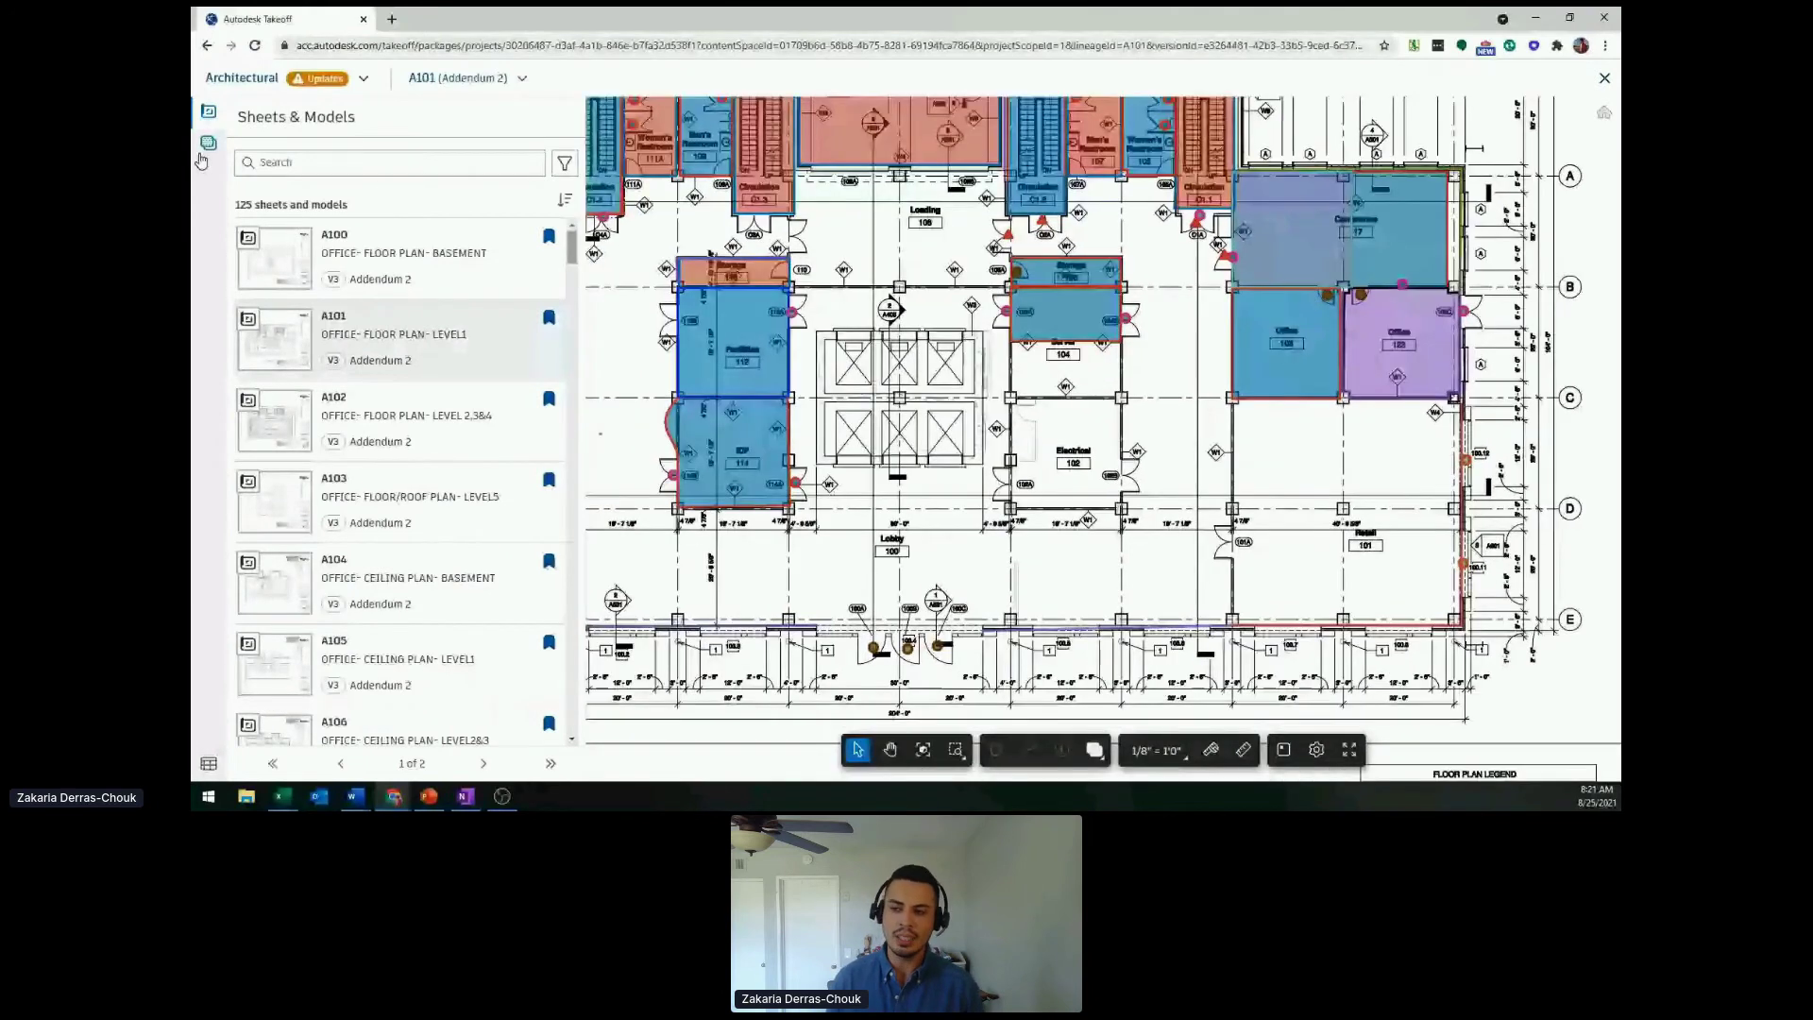
pyautogui.click(203, 149)
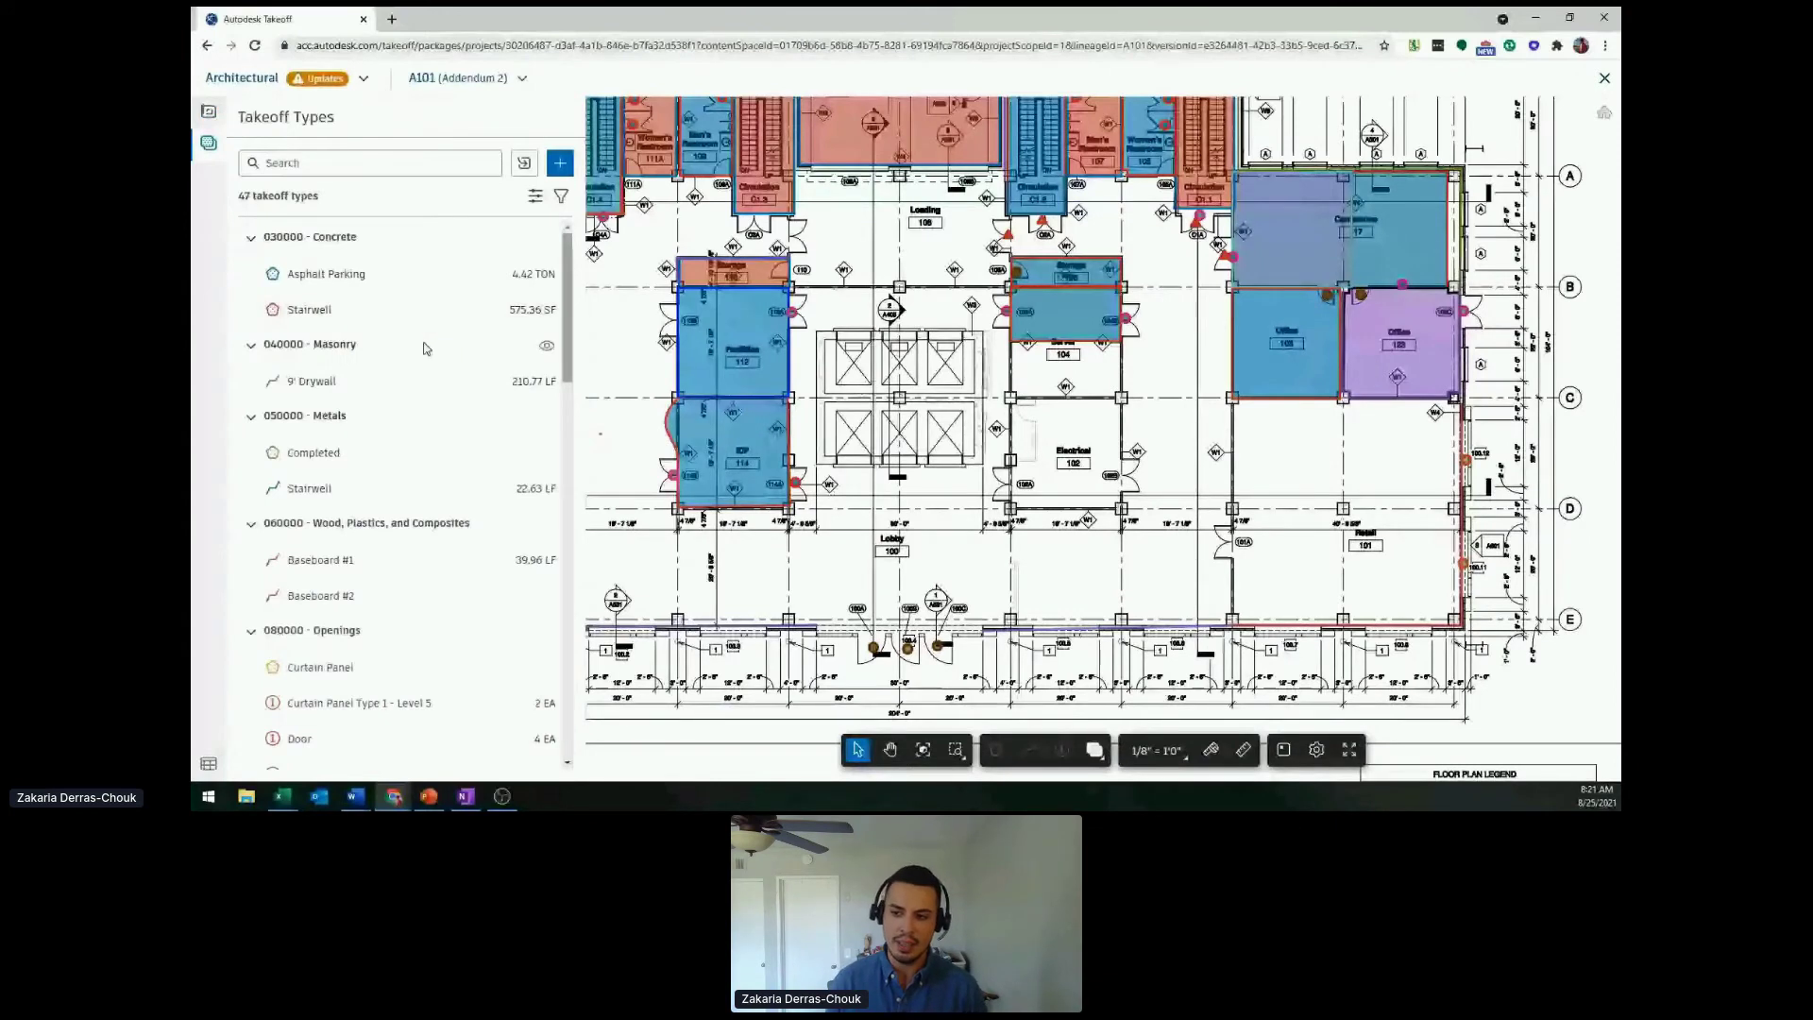
# - Count doors 102A, 102B and one more as Double Doors, bringing the total to 15 EA
pyautogui.scroll(-3, 424, 349)
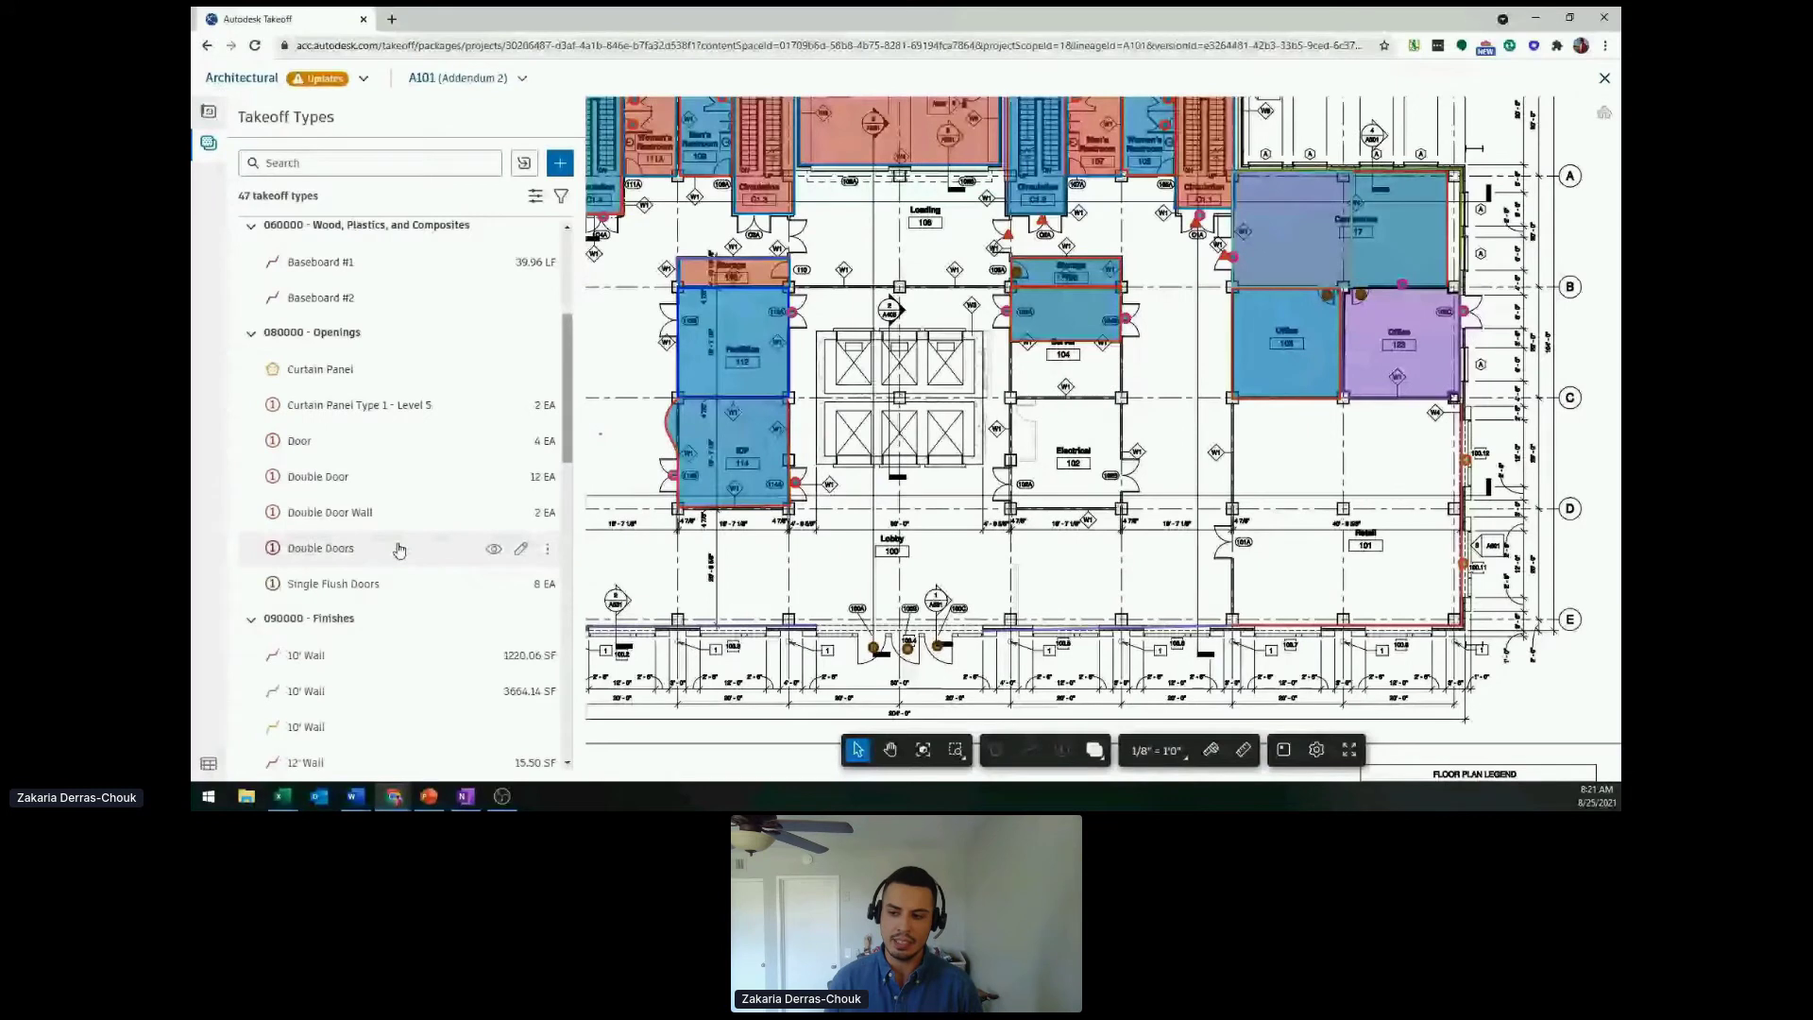
pyautogui.click(377, 476)
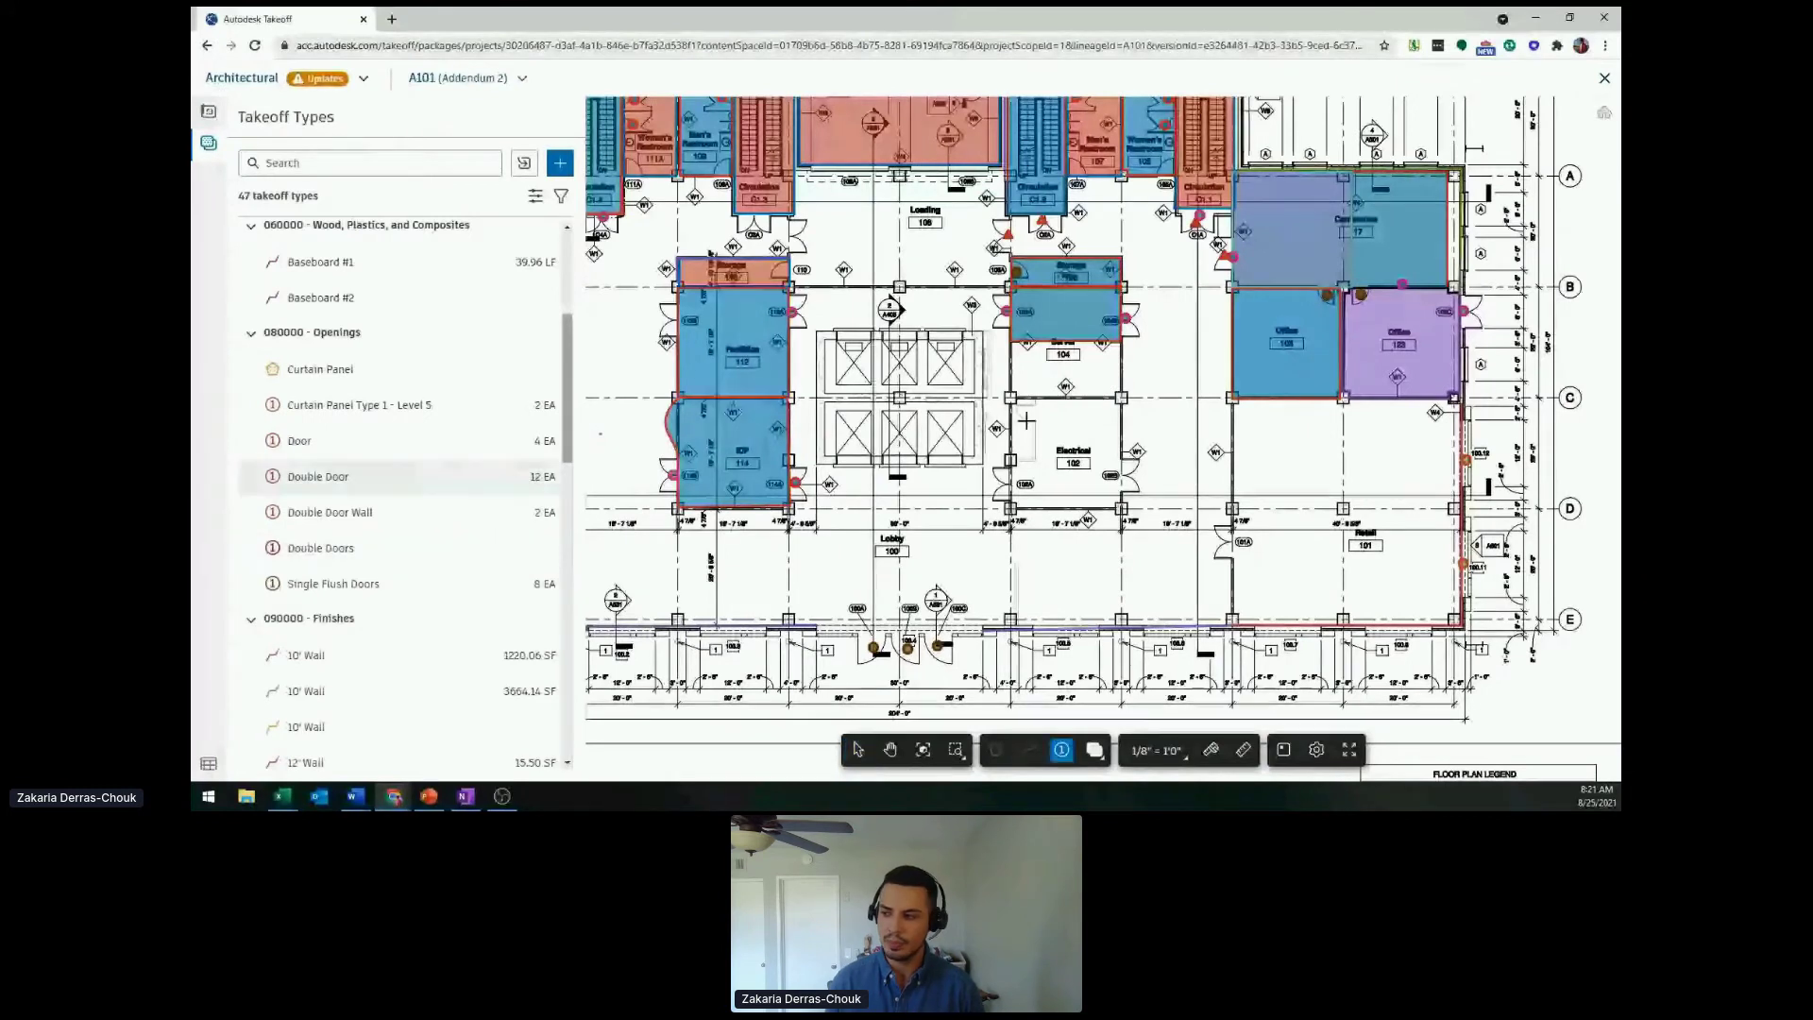
pyautogui.scroll(3, 1026, 421)
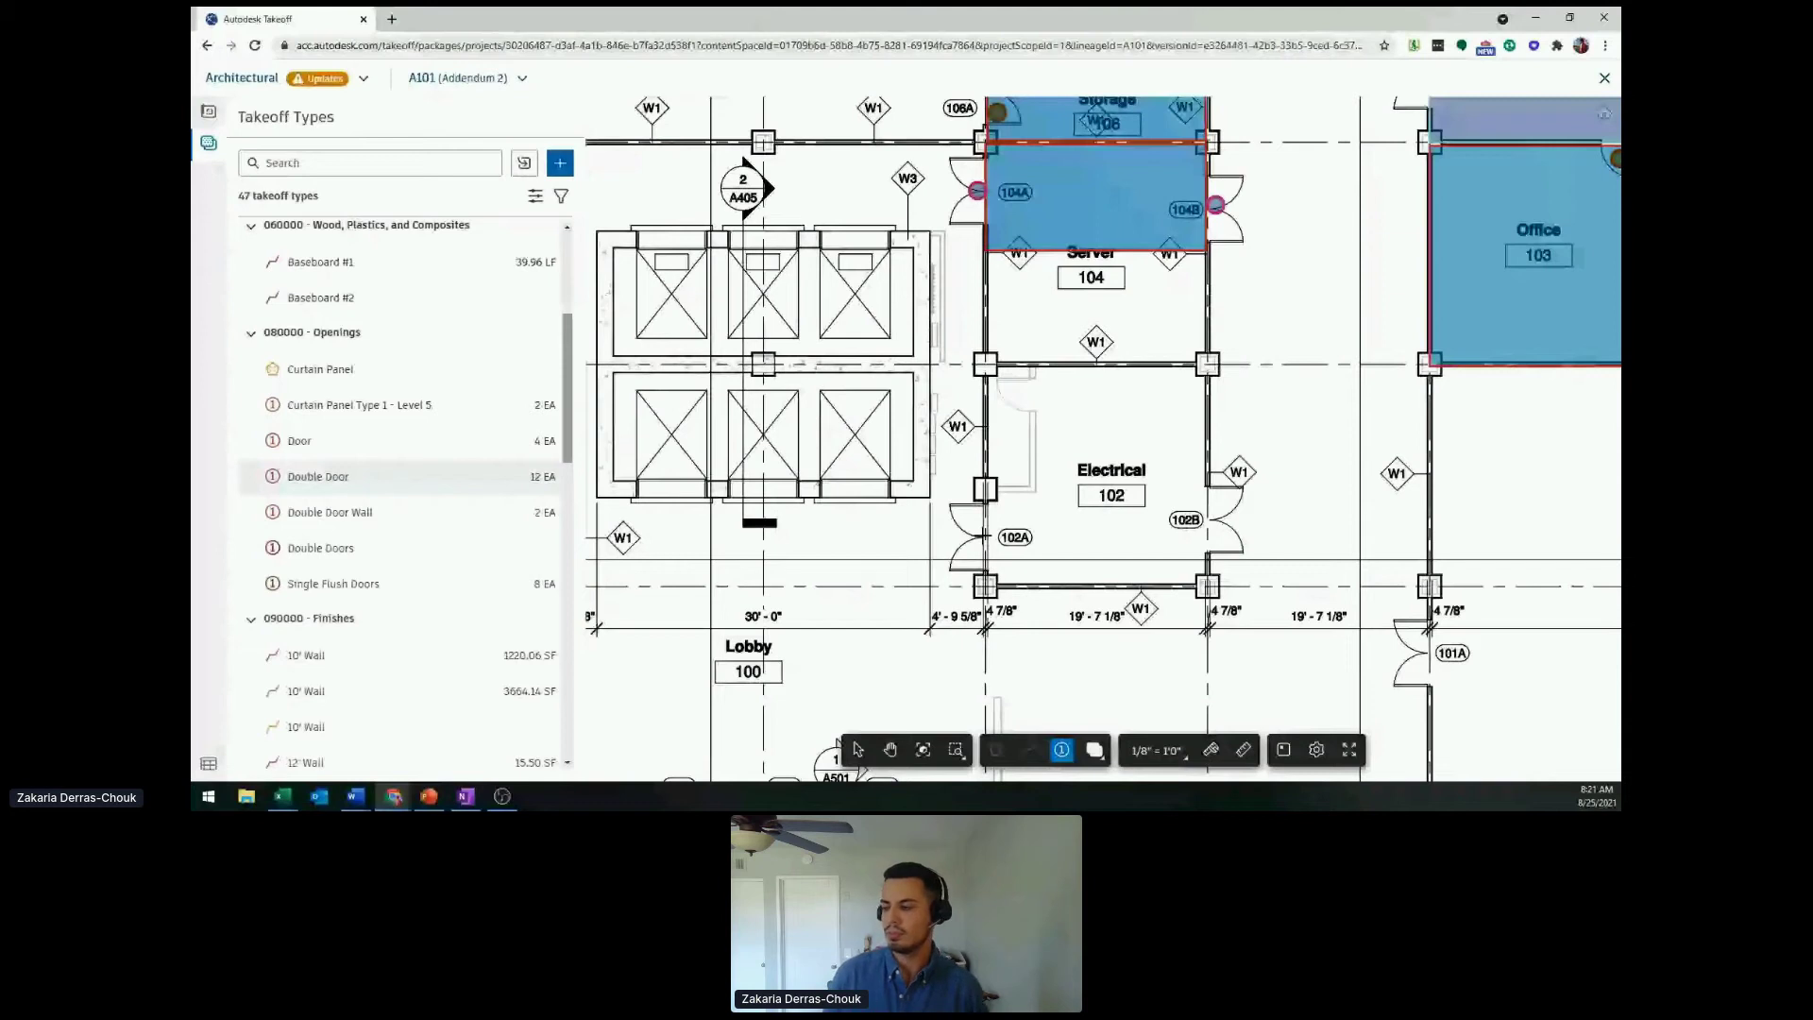
pyautogui.click(981, 536)
pyautogui.click(1219, 516)
pyautogui.scroll(-2, 1348, 591)
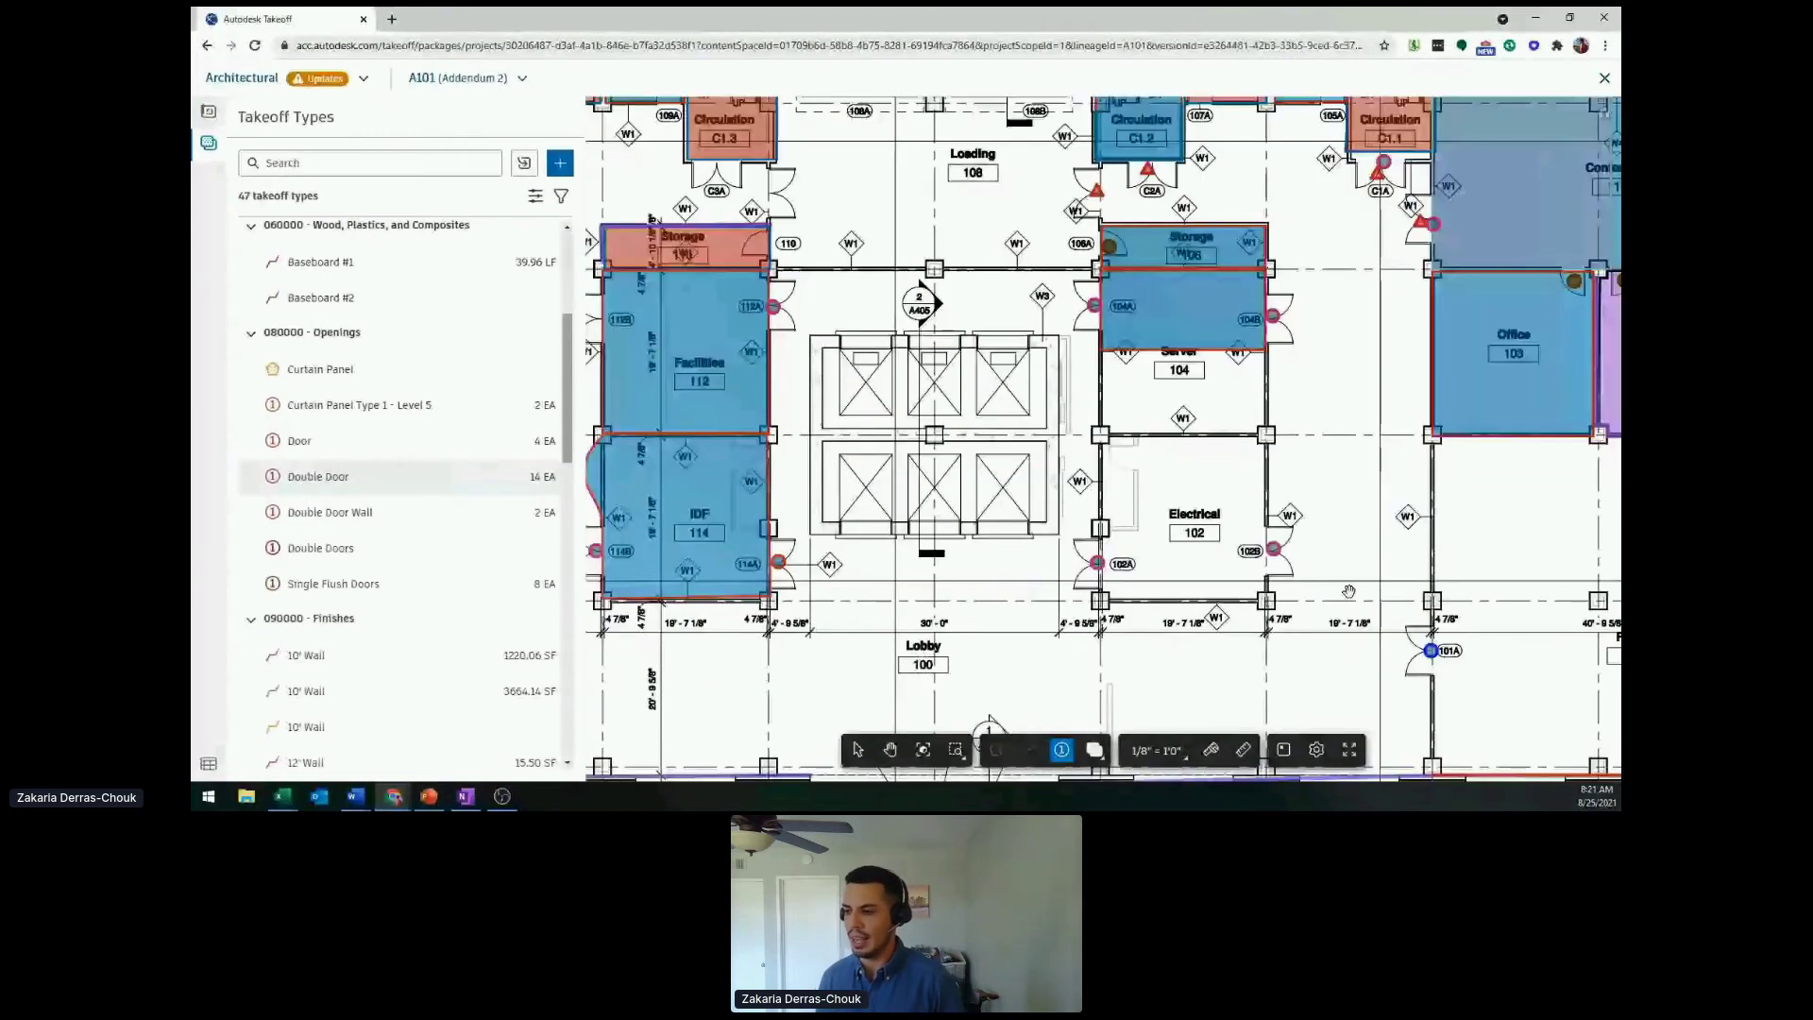
pyautogui.moveTo(1349, 591); pyautogui.dragTo(1111, 486, button='middle')
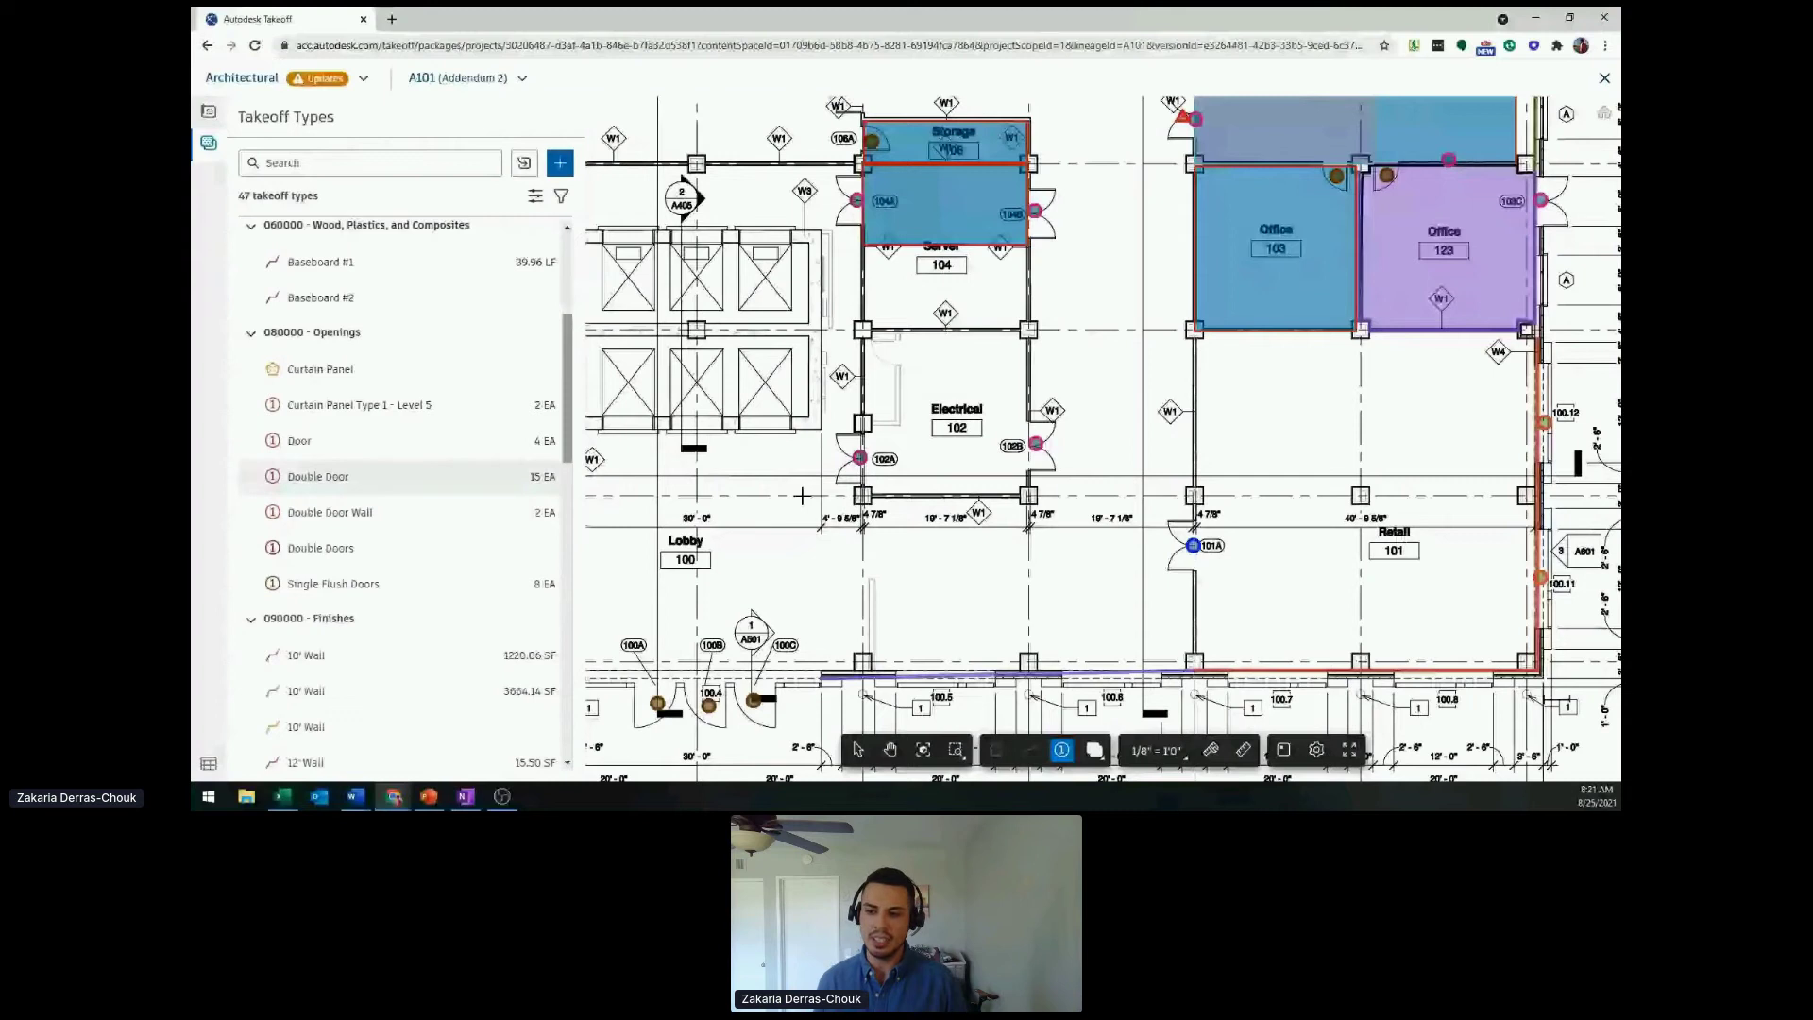
pyautogui.press('Escape')
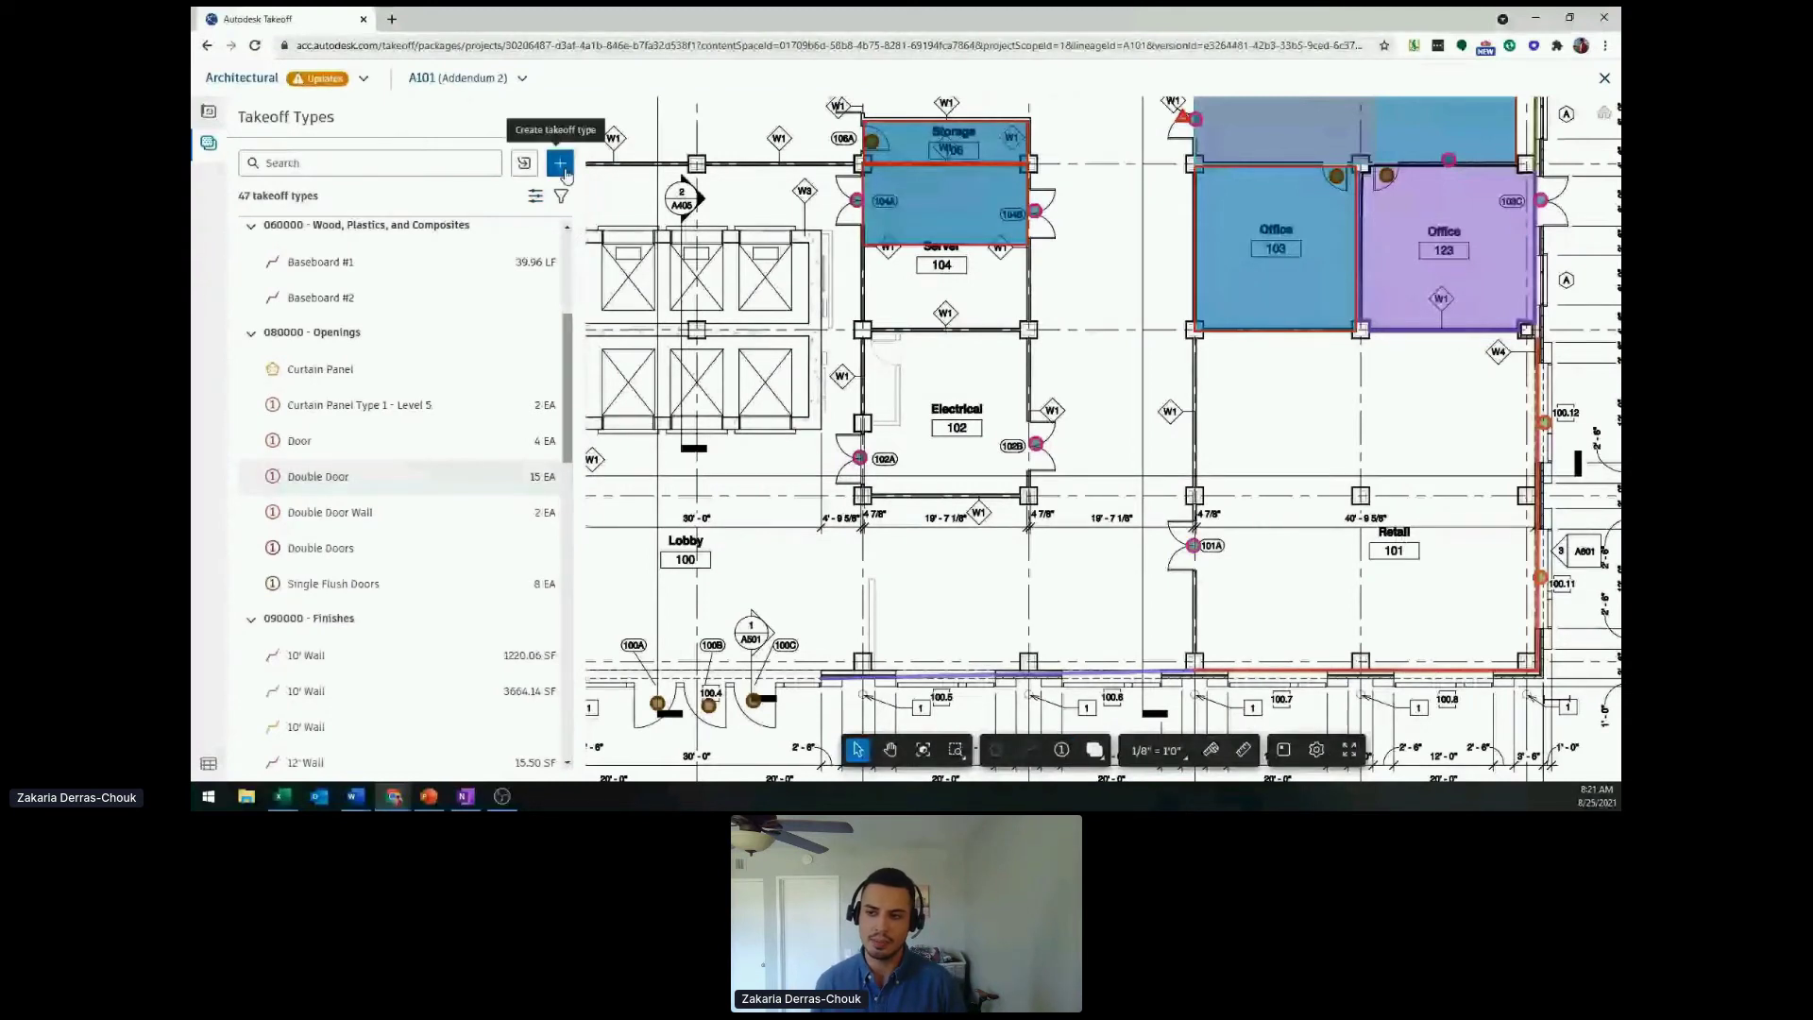
# - Create a new Area takeoff type named Room Area with orange fill and purple border
pyautogui.click(560, 164)
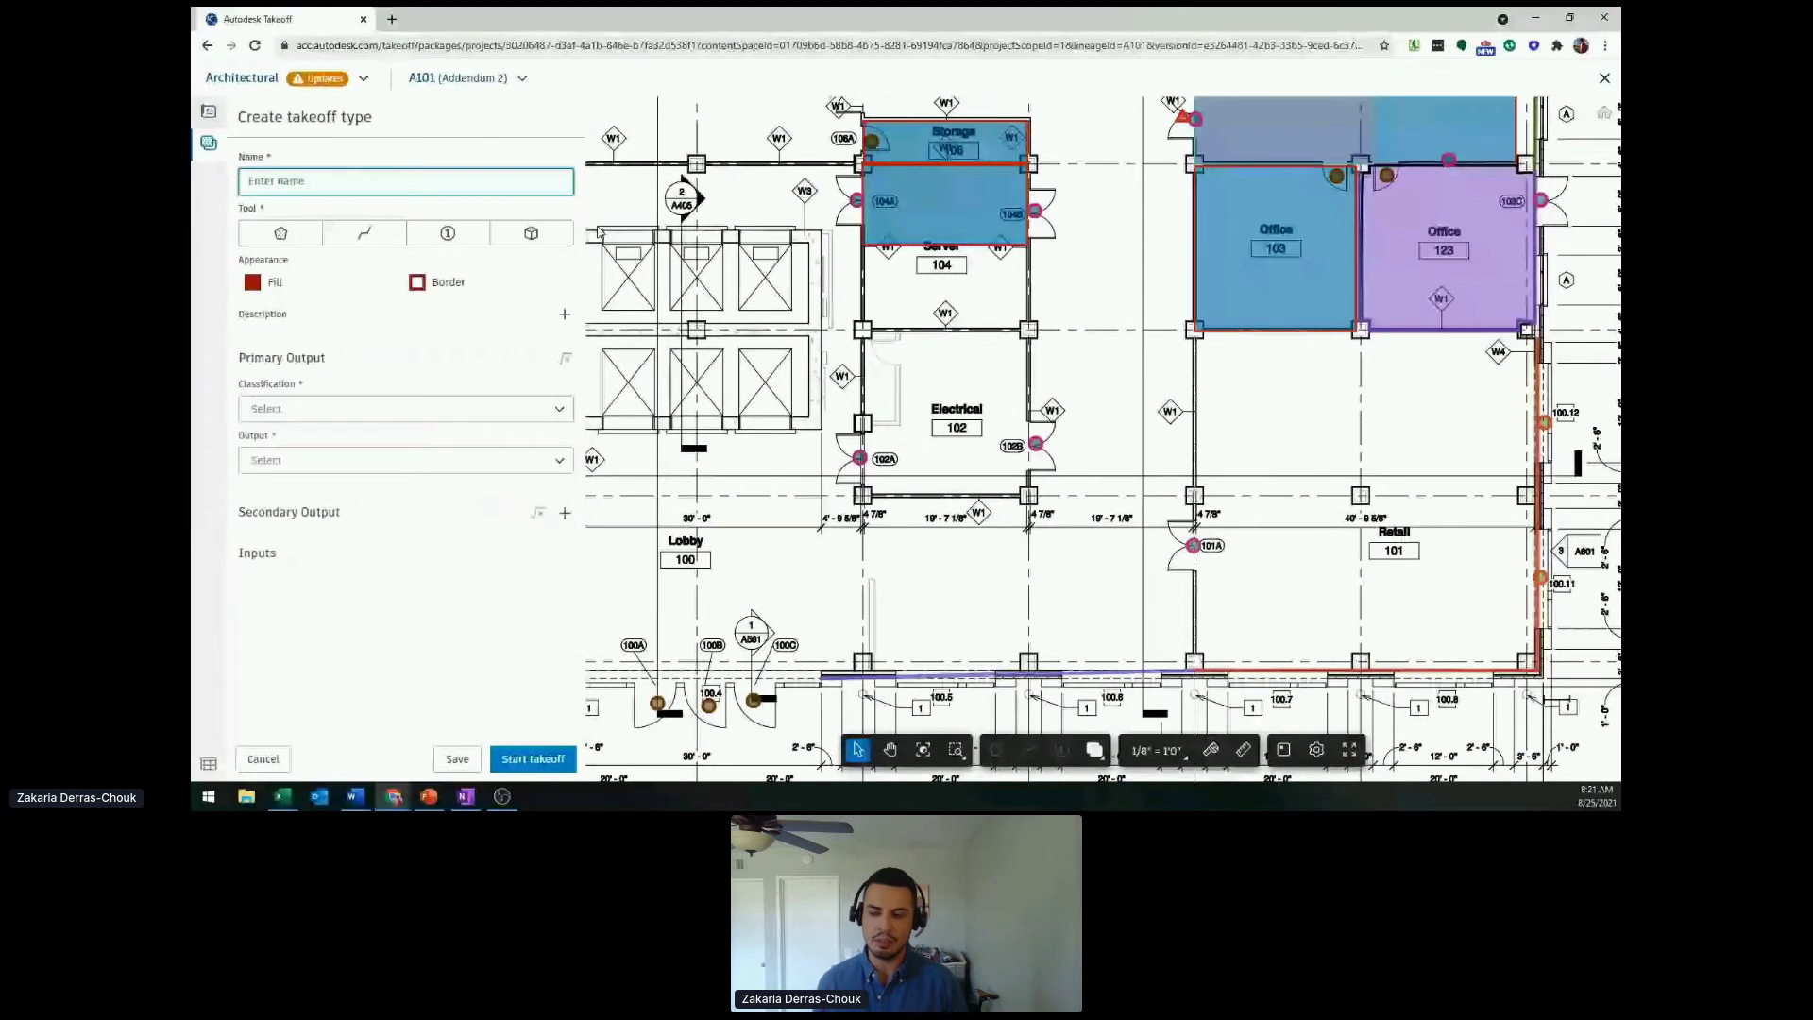
pyautogui.write('C')
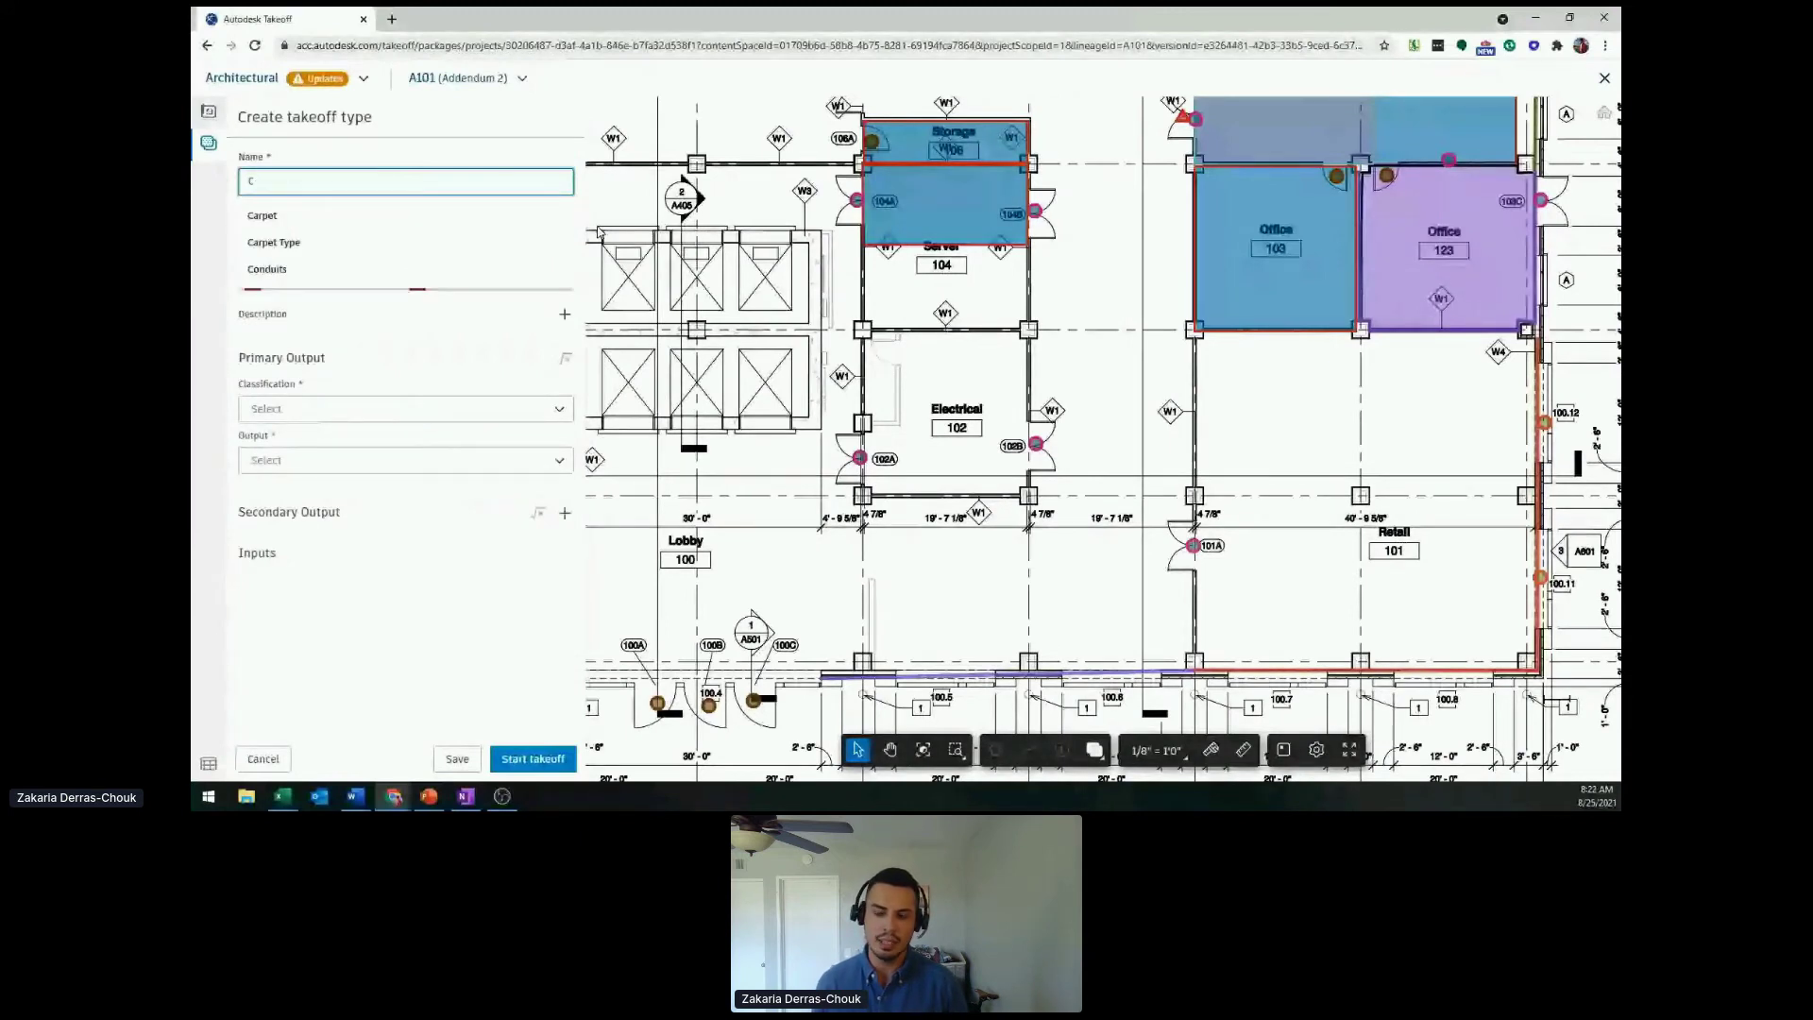
pyautogui.press('BackSpace')
pyautogui.write('Room Area')
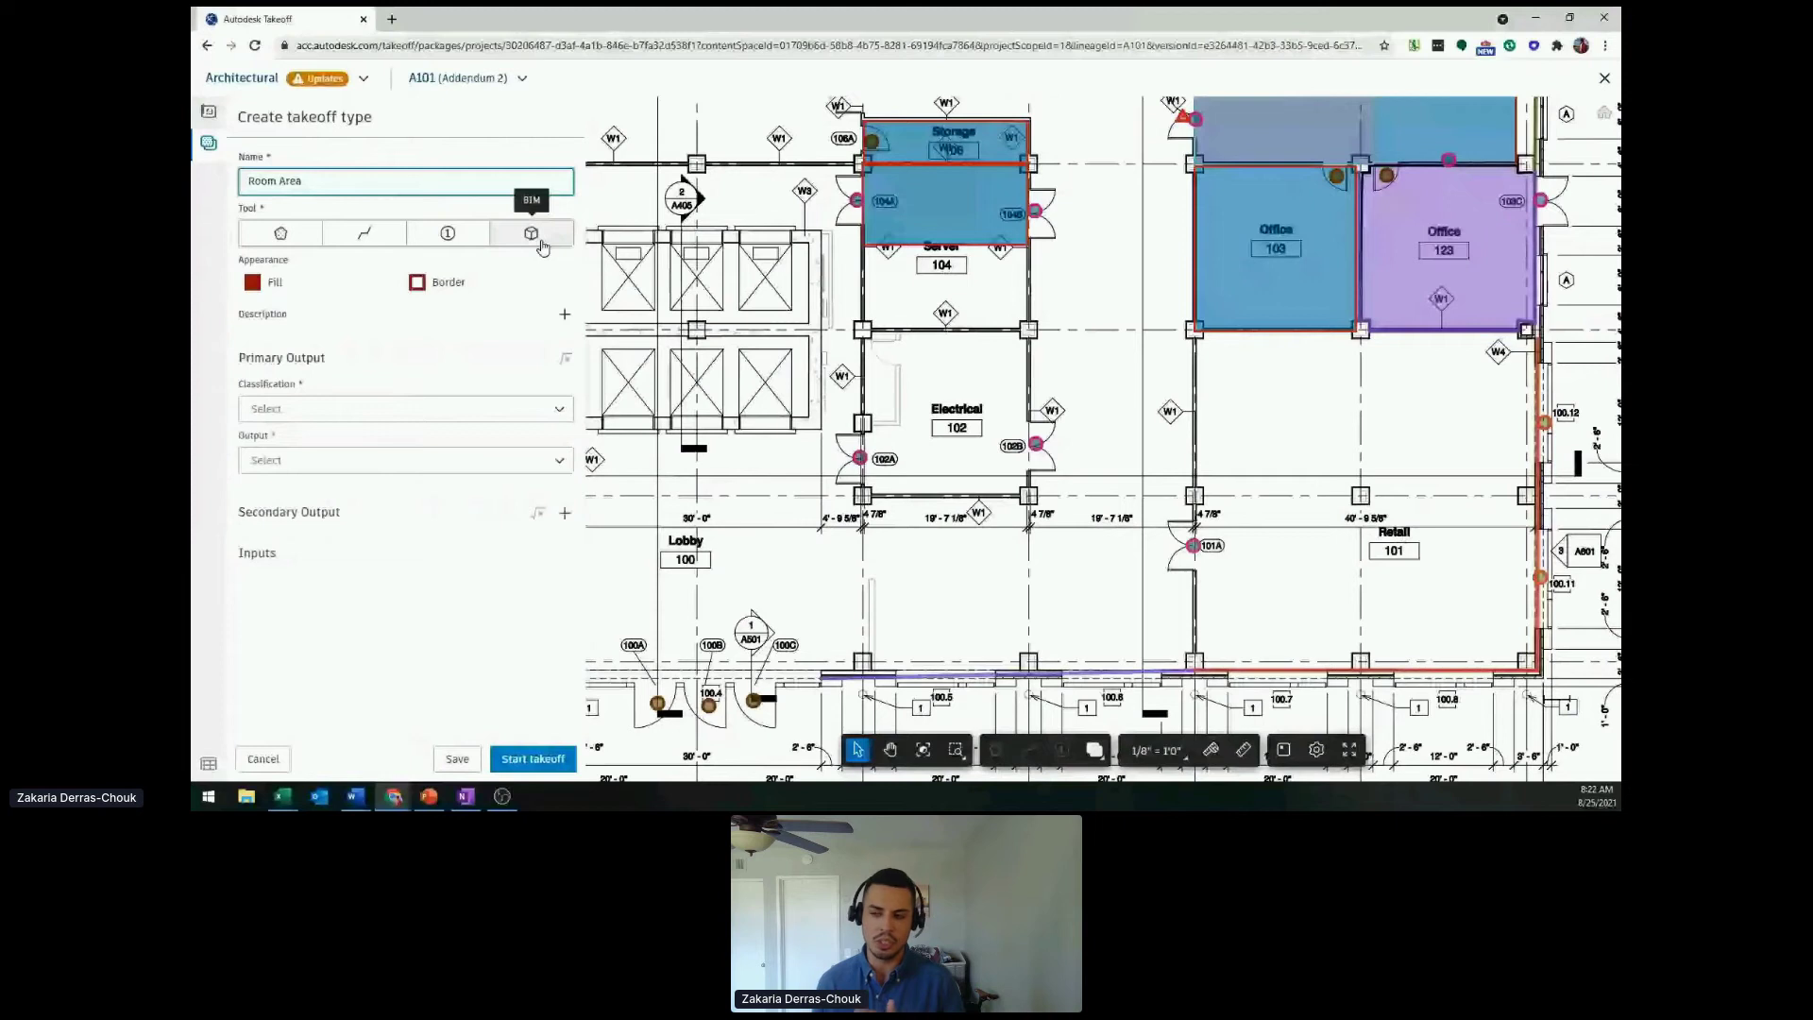
pyautogui.click(304, 246)
pyautogui.click(252, 281)
pyautogui.click(281, 354)
pyautogui.click(418, 282)
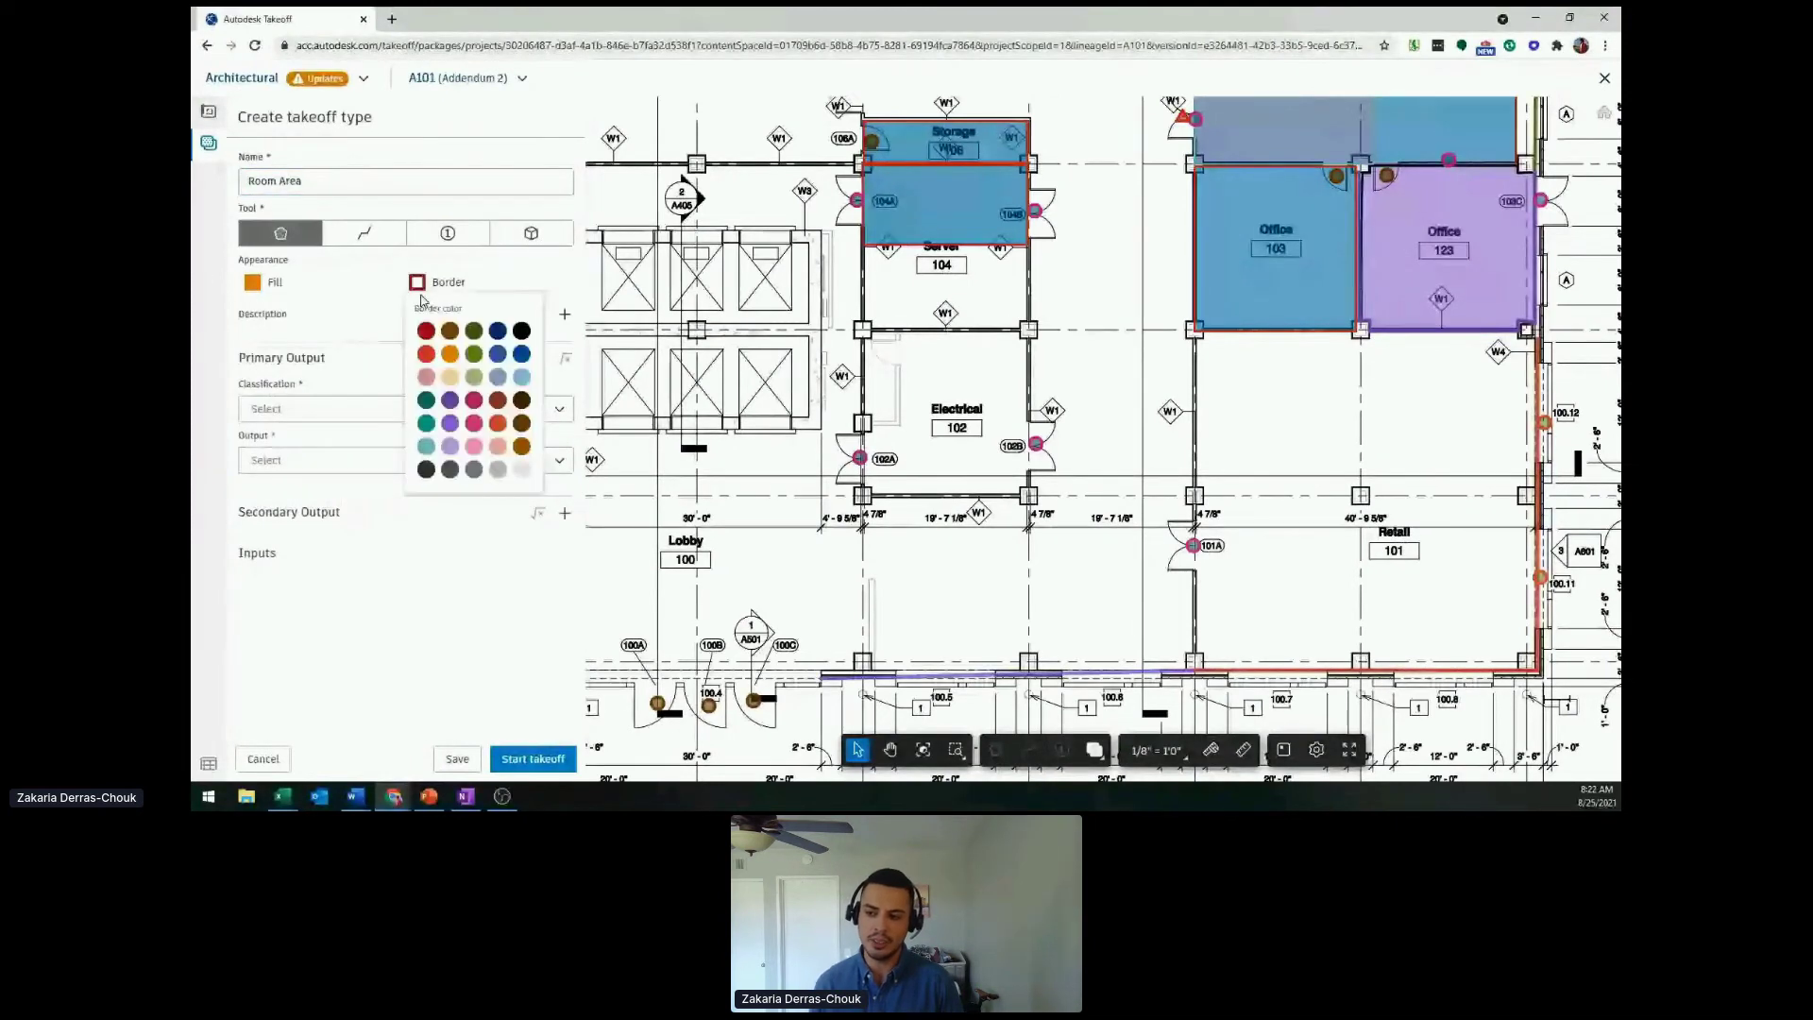
pyautogui.click(450, 400)
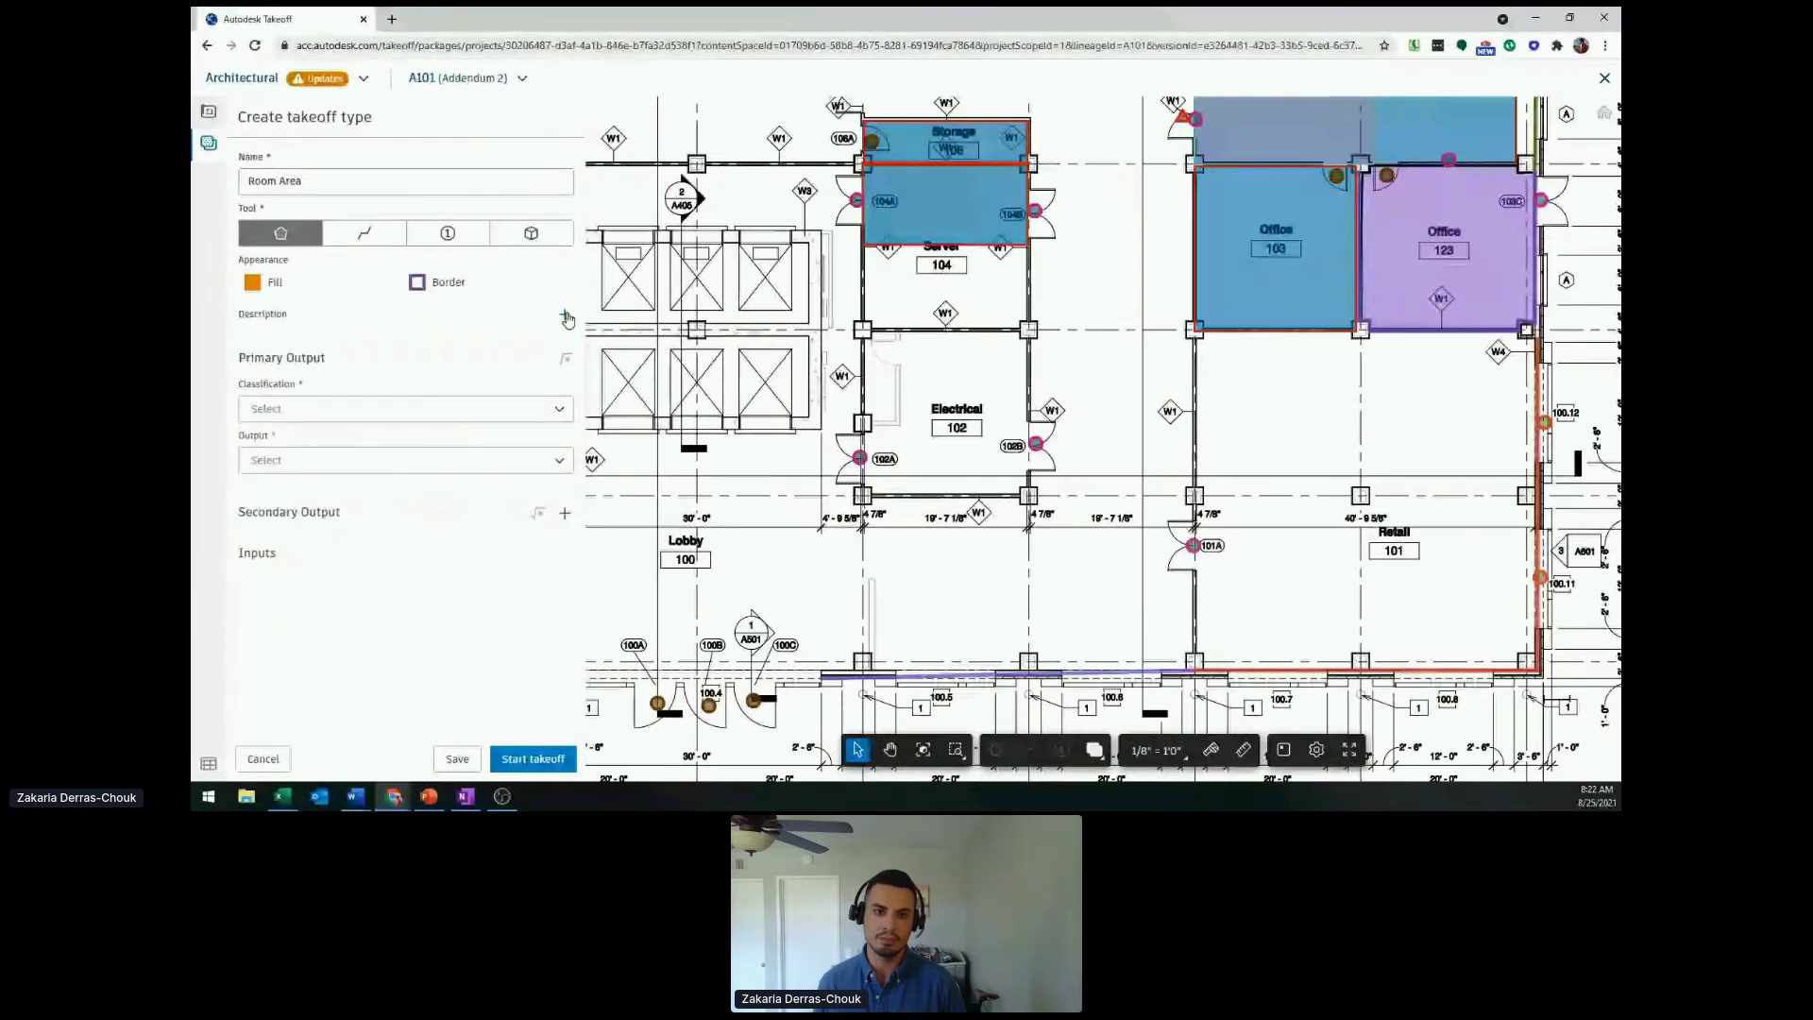
# - Classify Room Area under 097000 - Wall Finishes and change its formula to Area * 2
pyautogui.click(496, 408)
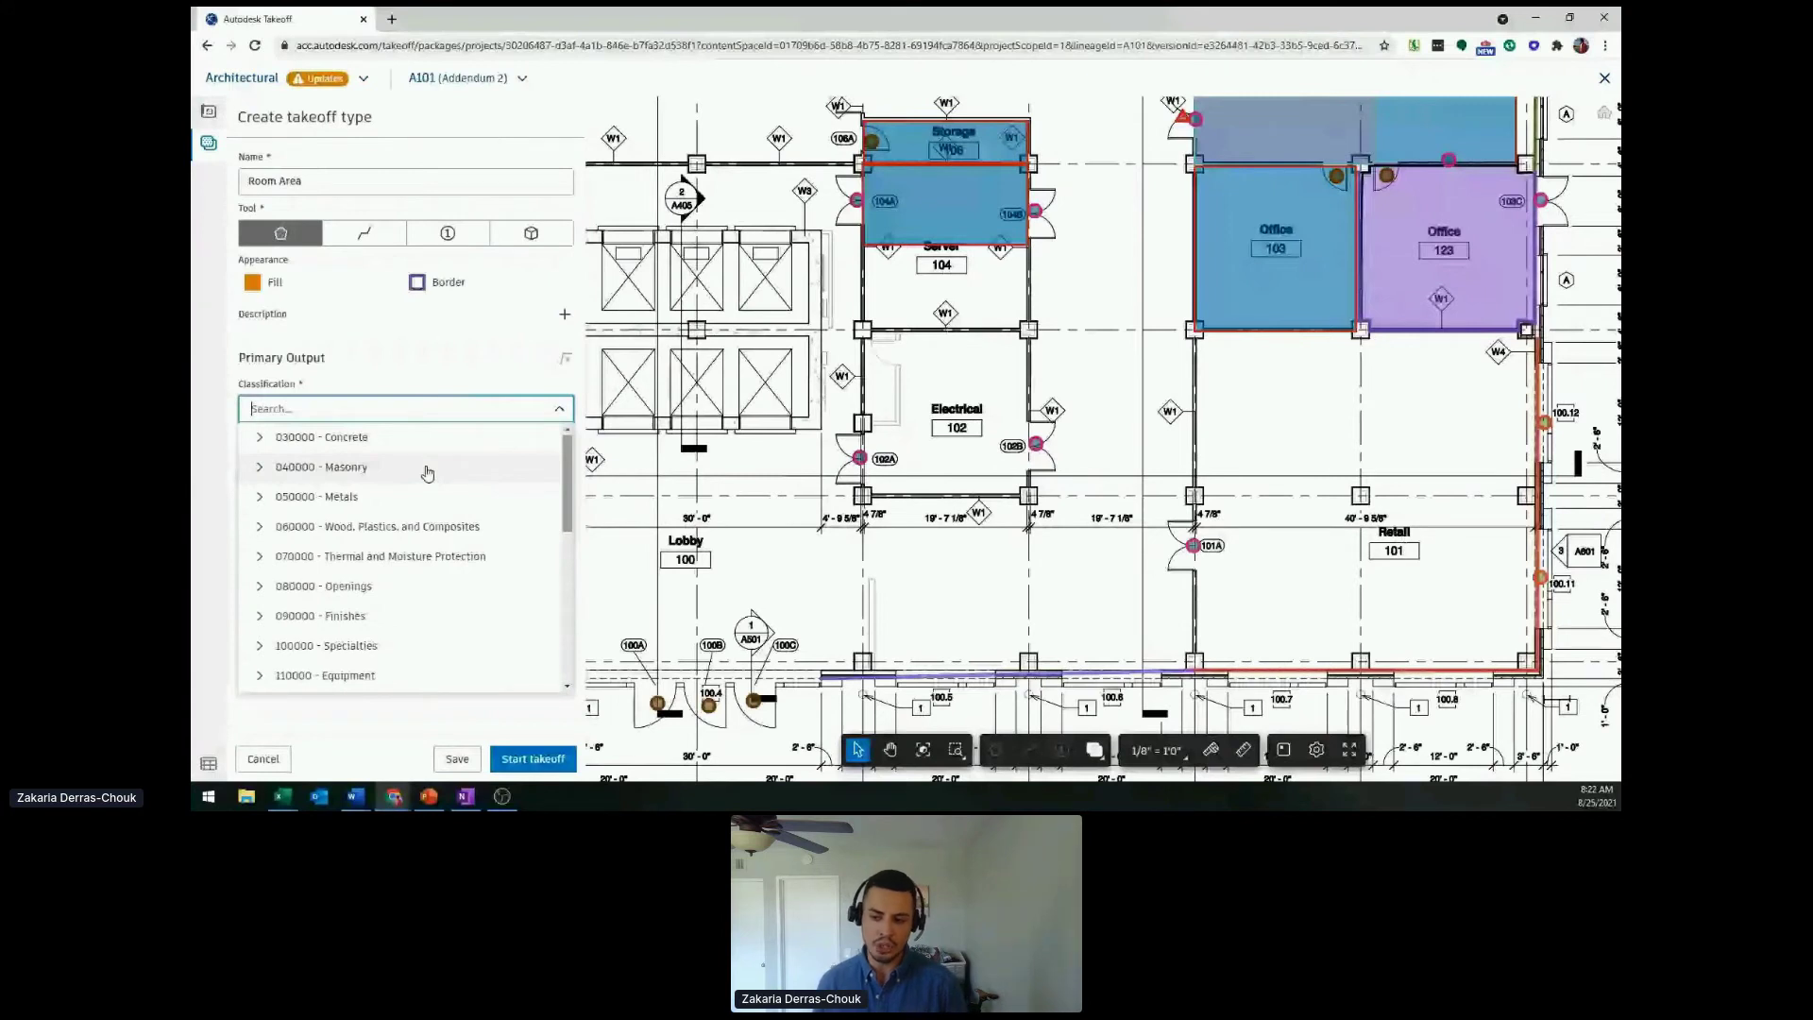
pyautogui.scroll(-2, 427, 472)
pyautogui.click(260, 468)
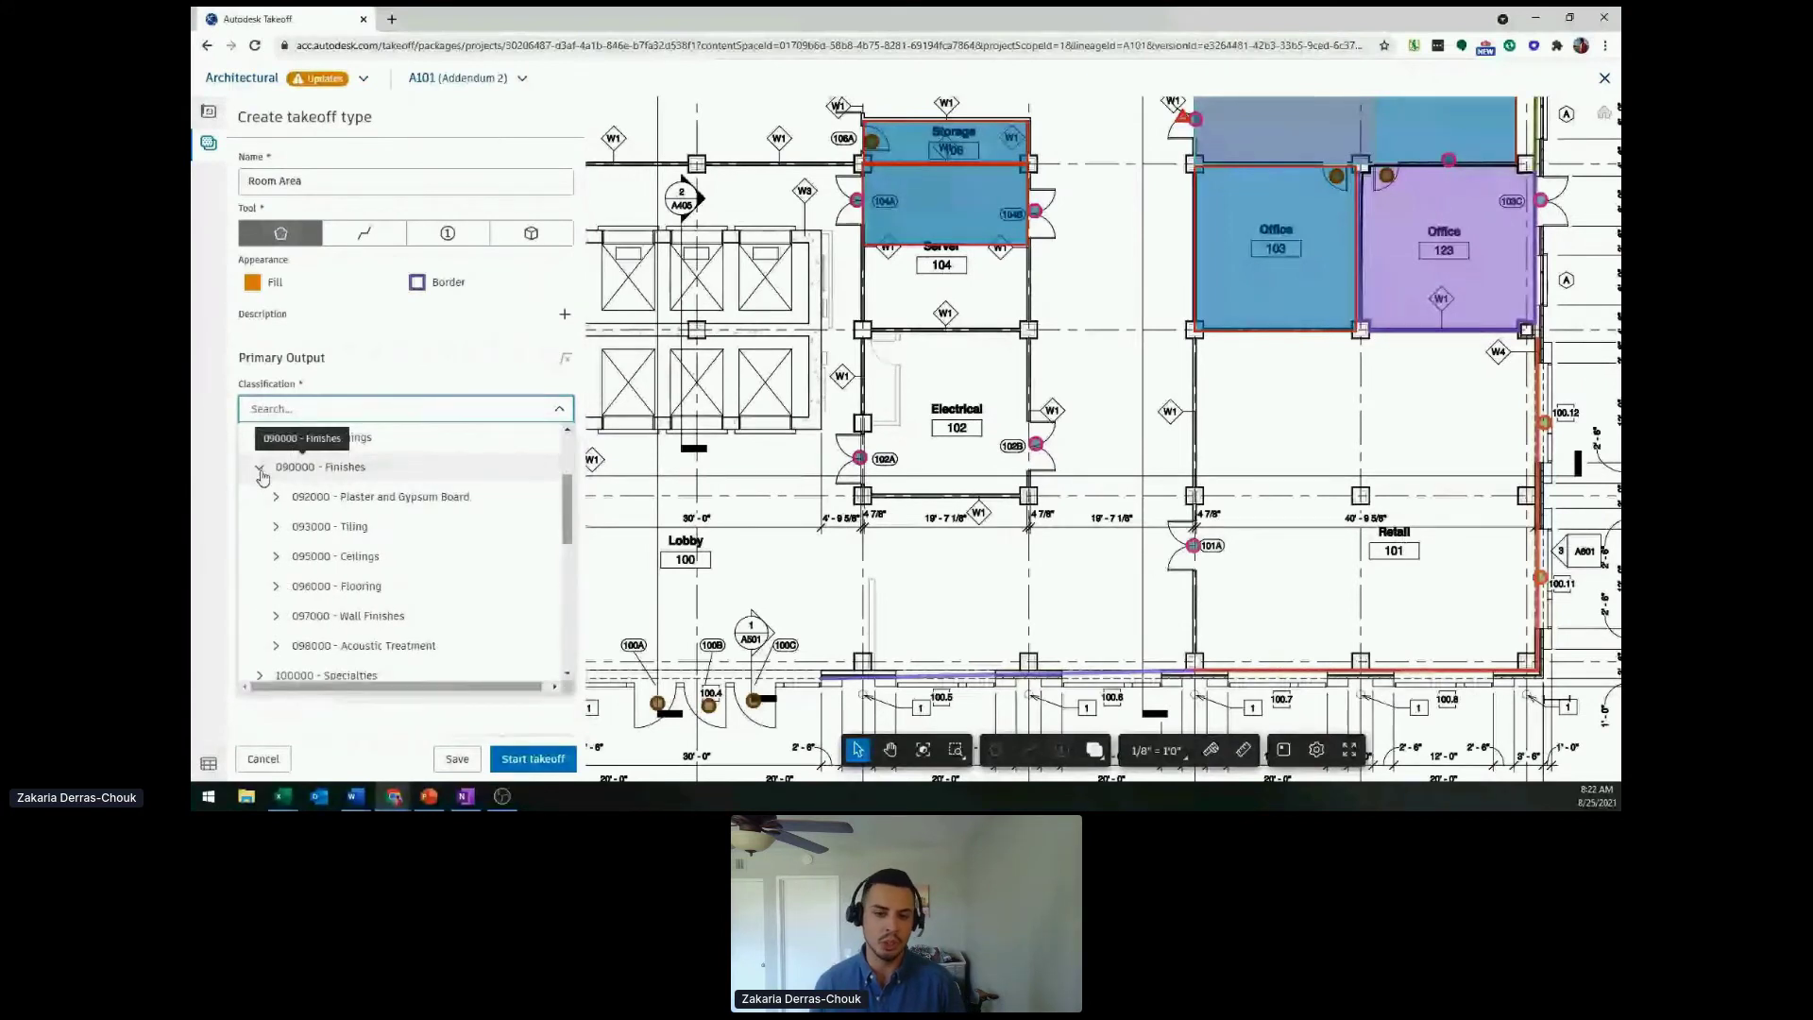
pyautogui.scroll(-2, 262, 477)
pyautogui.click(276, 467)
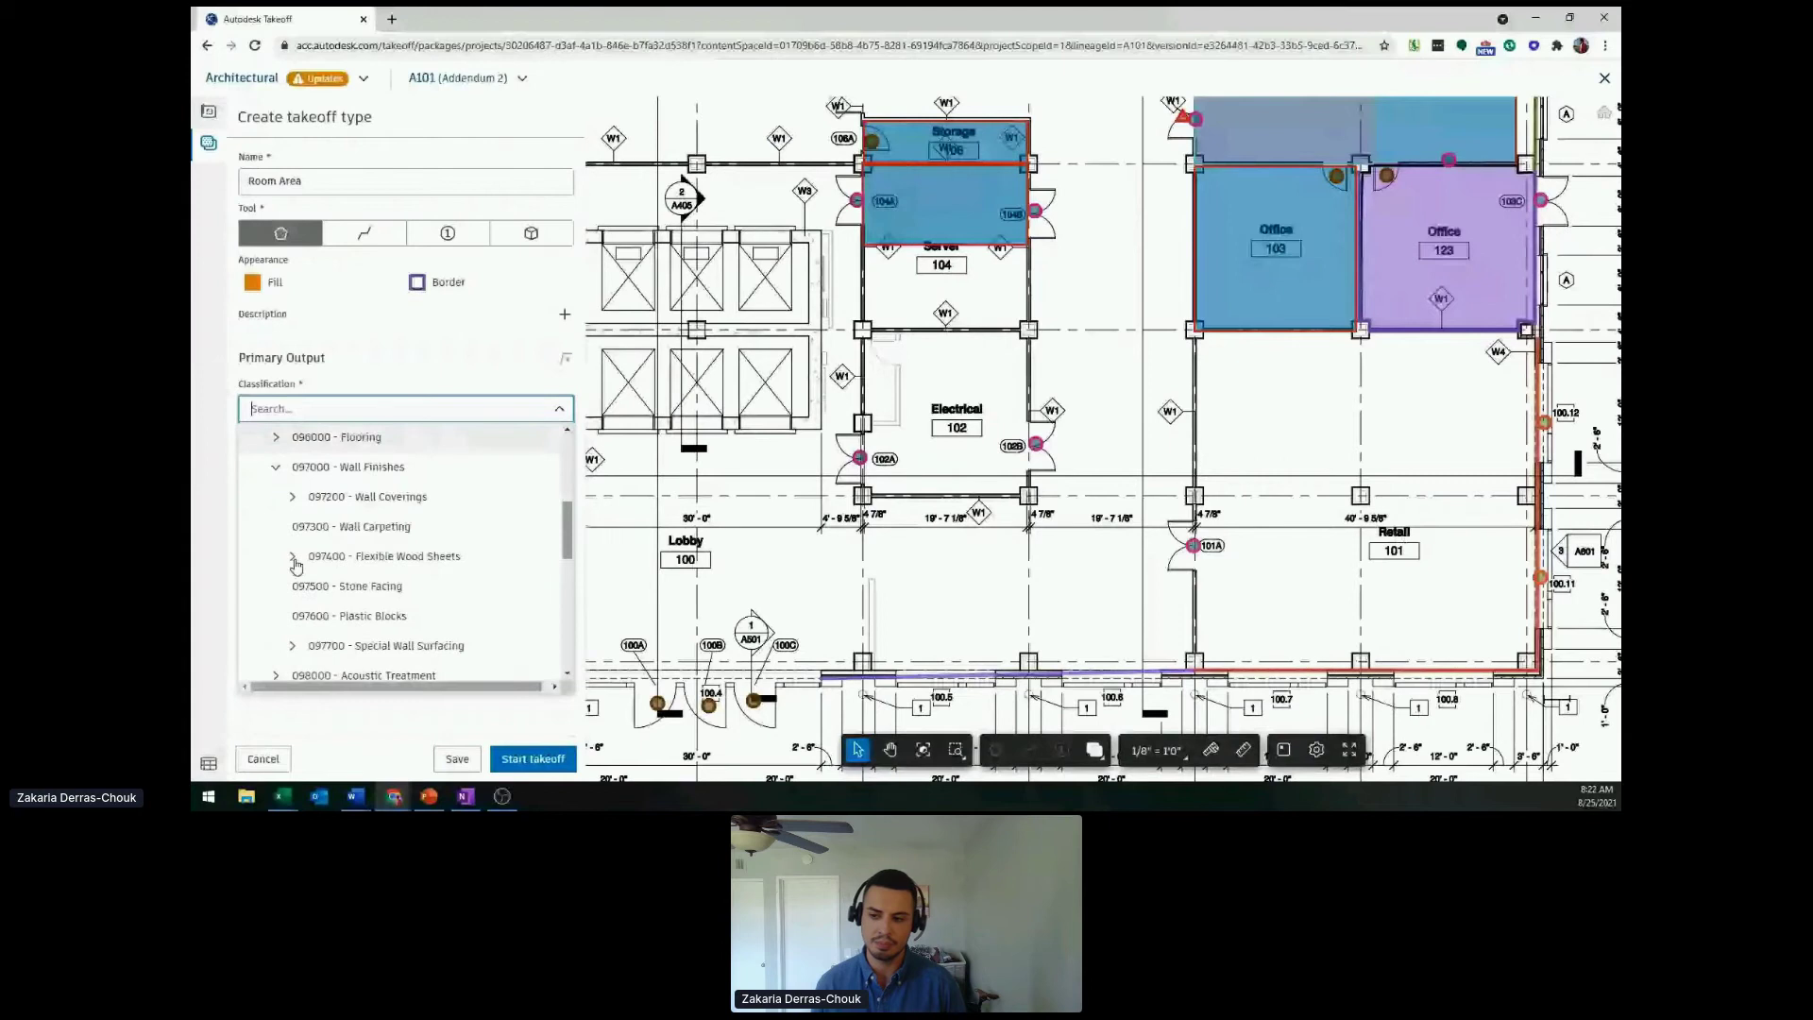
pyautogui.click(329, 468)
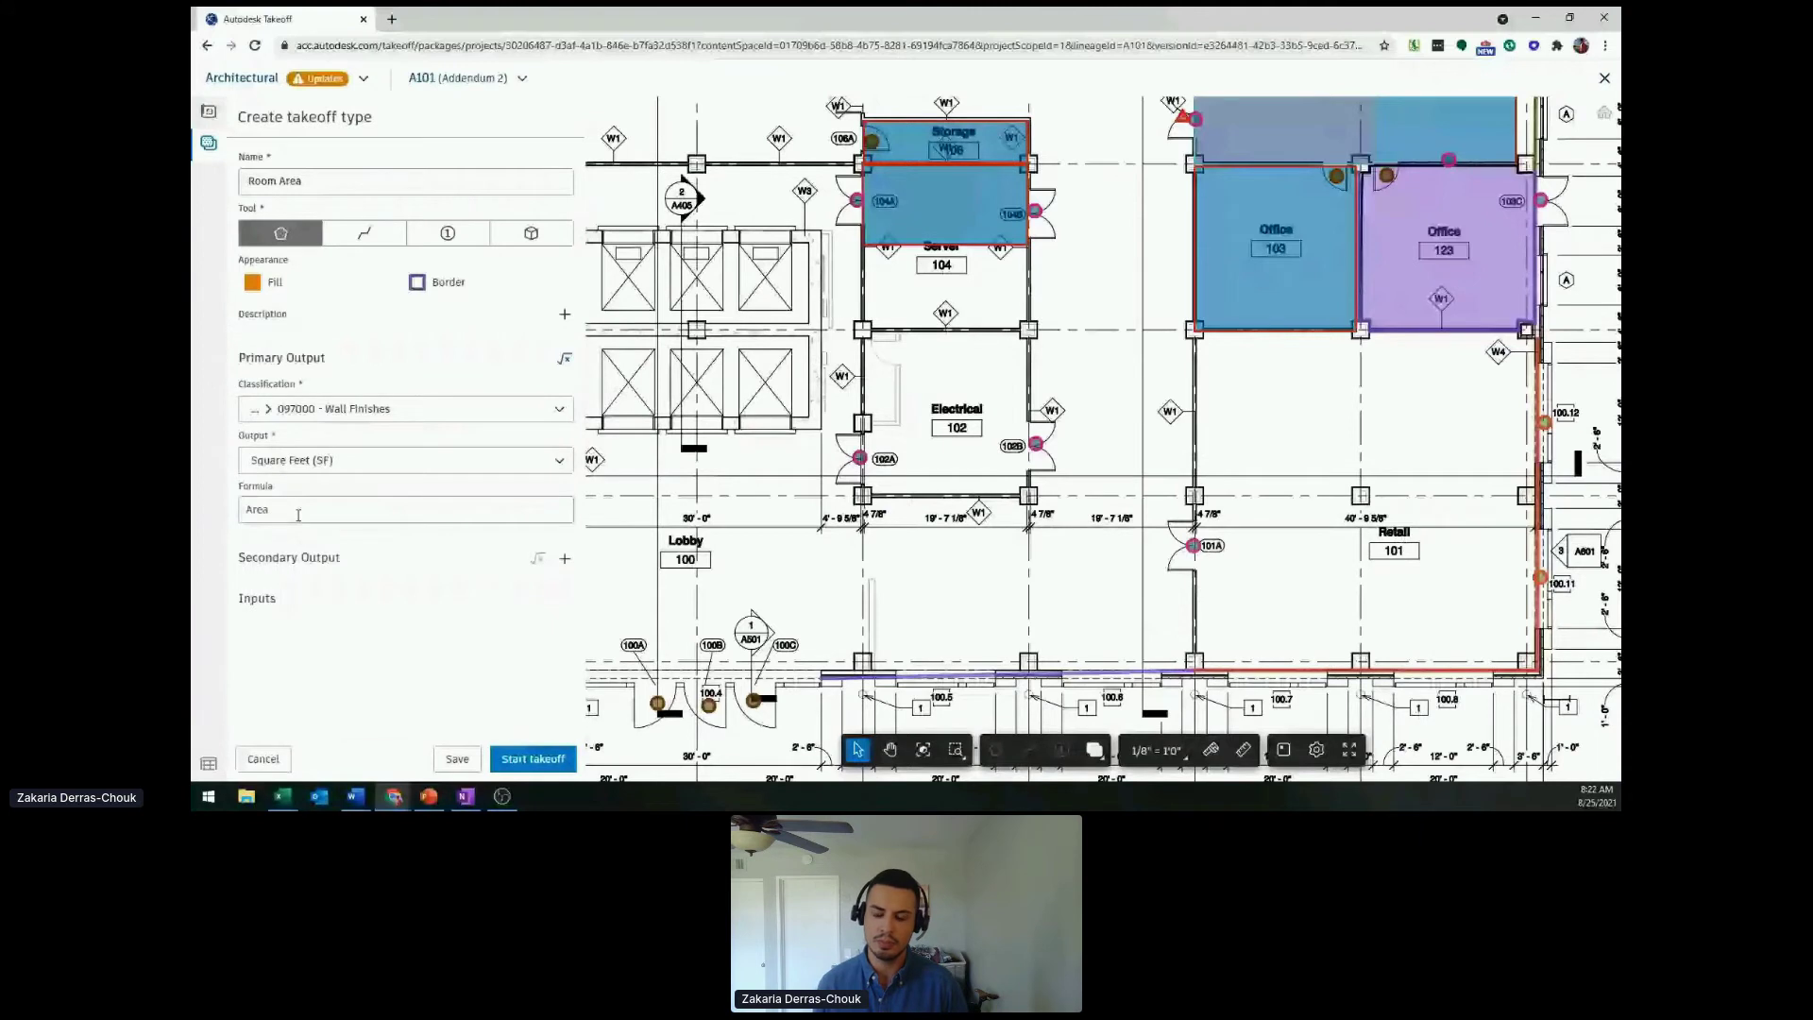
pyautogui.click(299, 515)
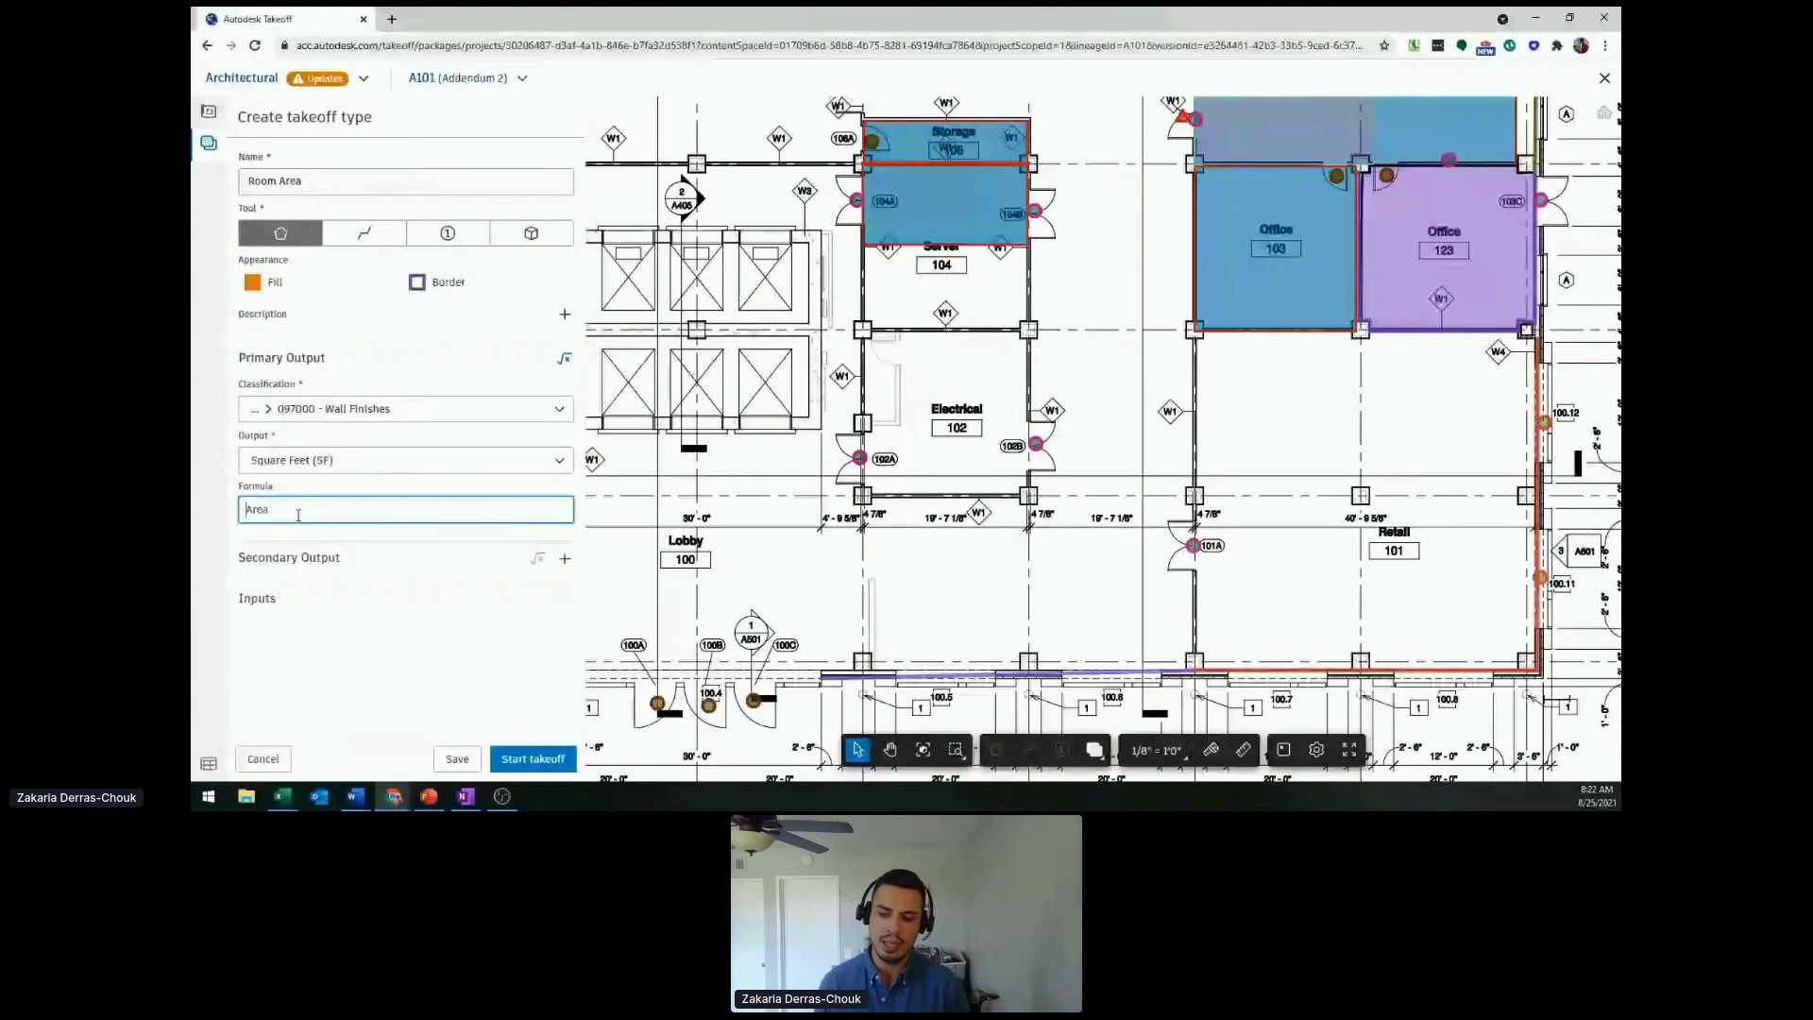
pyautogui.write('*2')
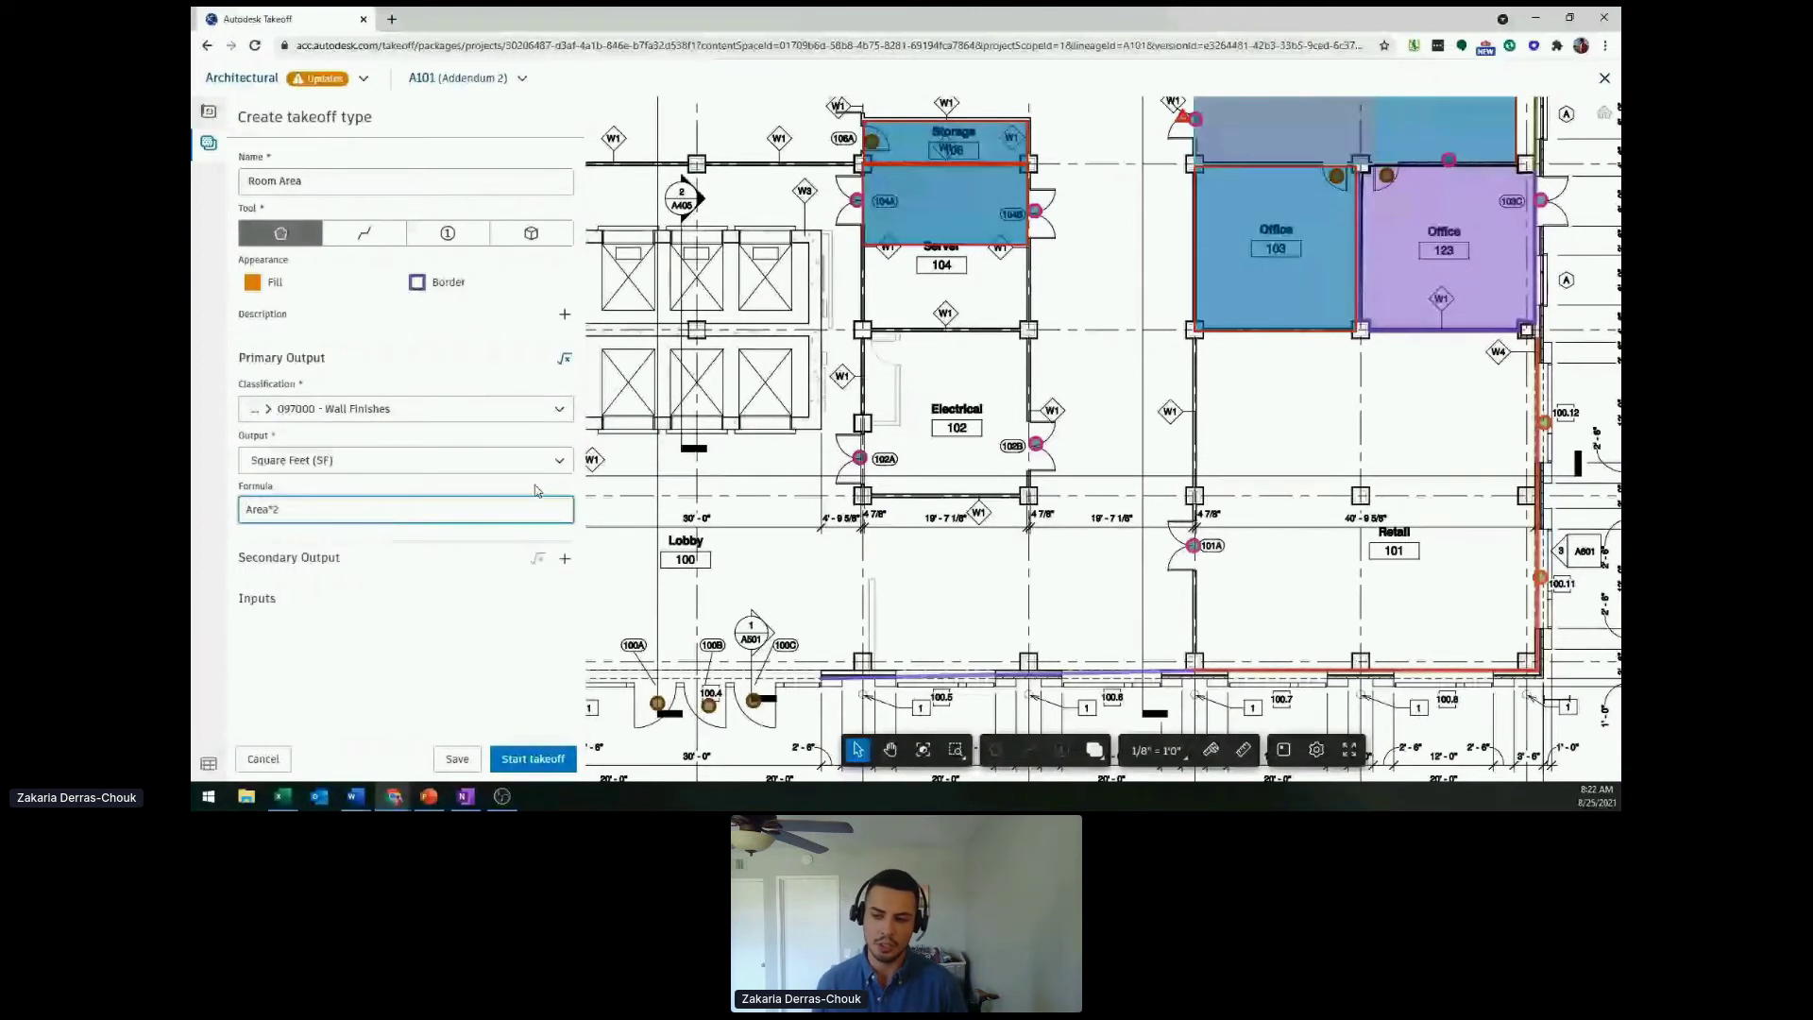
pyautogui.click(560, 565)
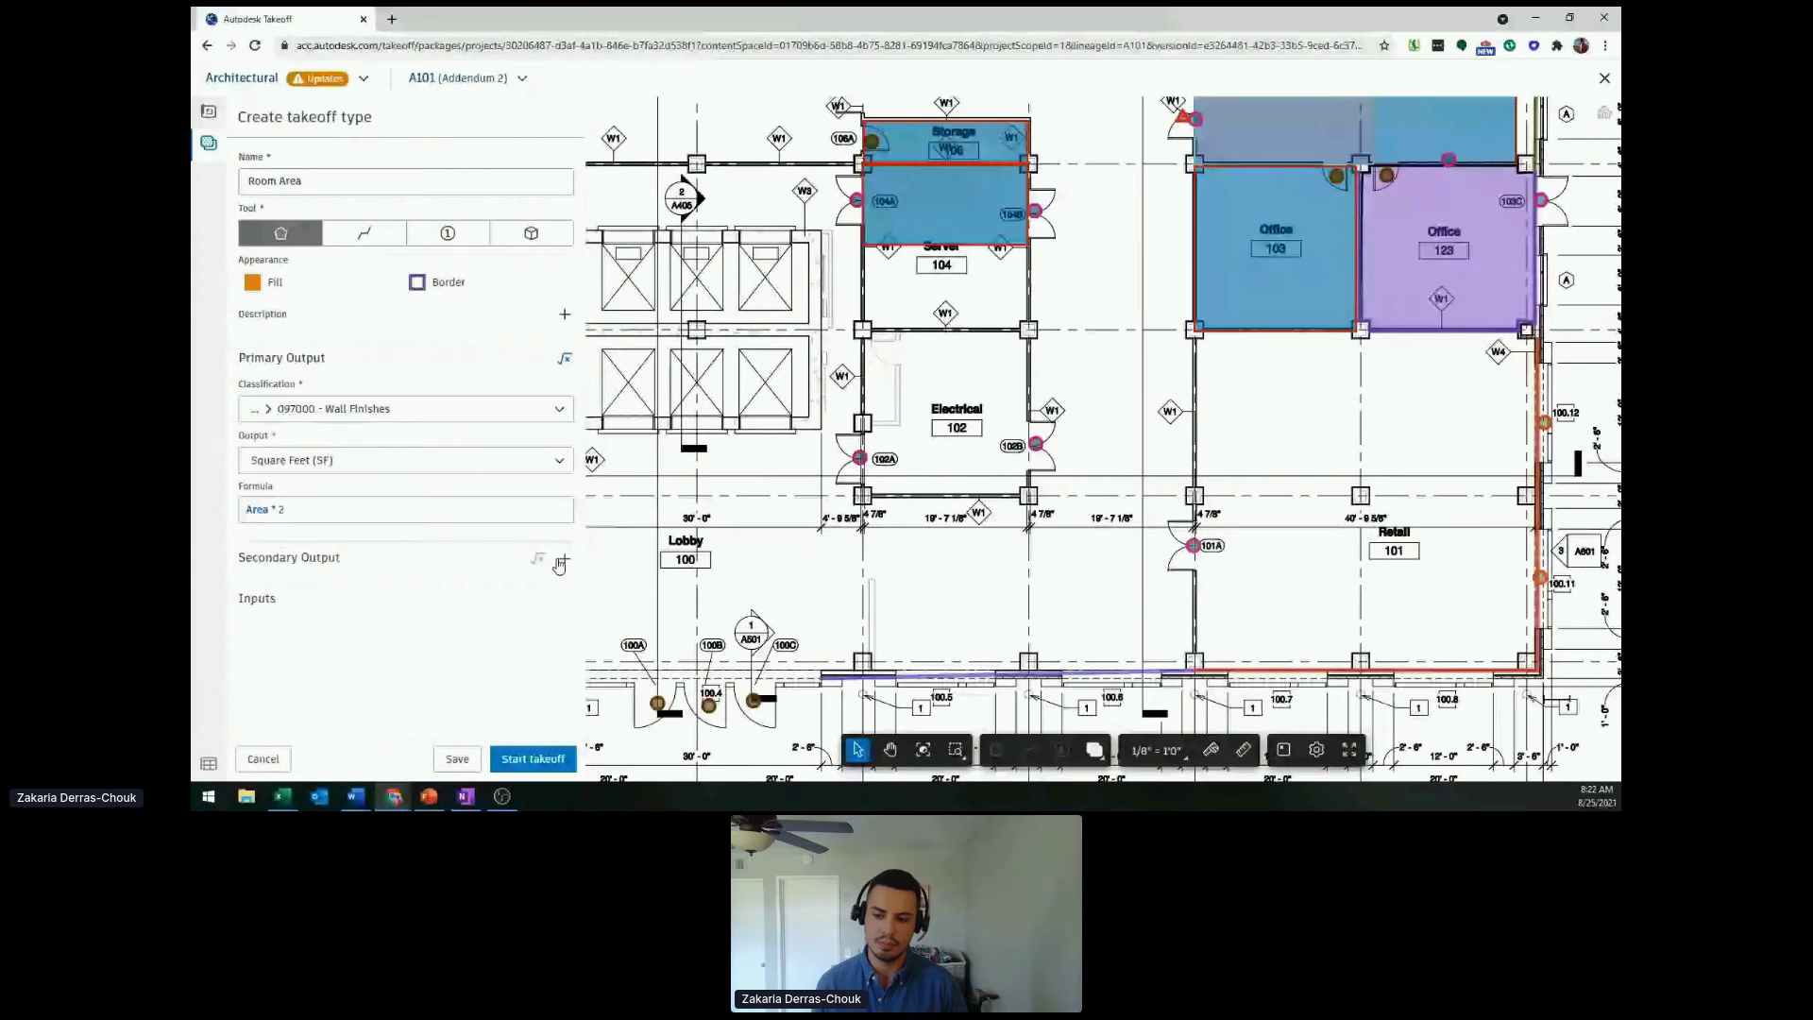
# - Keep a single secondary output on Room Area, classified C - Interiors in Linear Feet (LF)
pyautogui.click(560, 564)
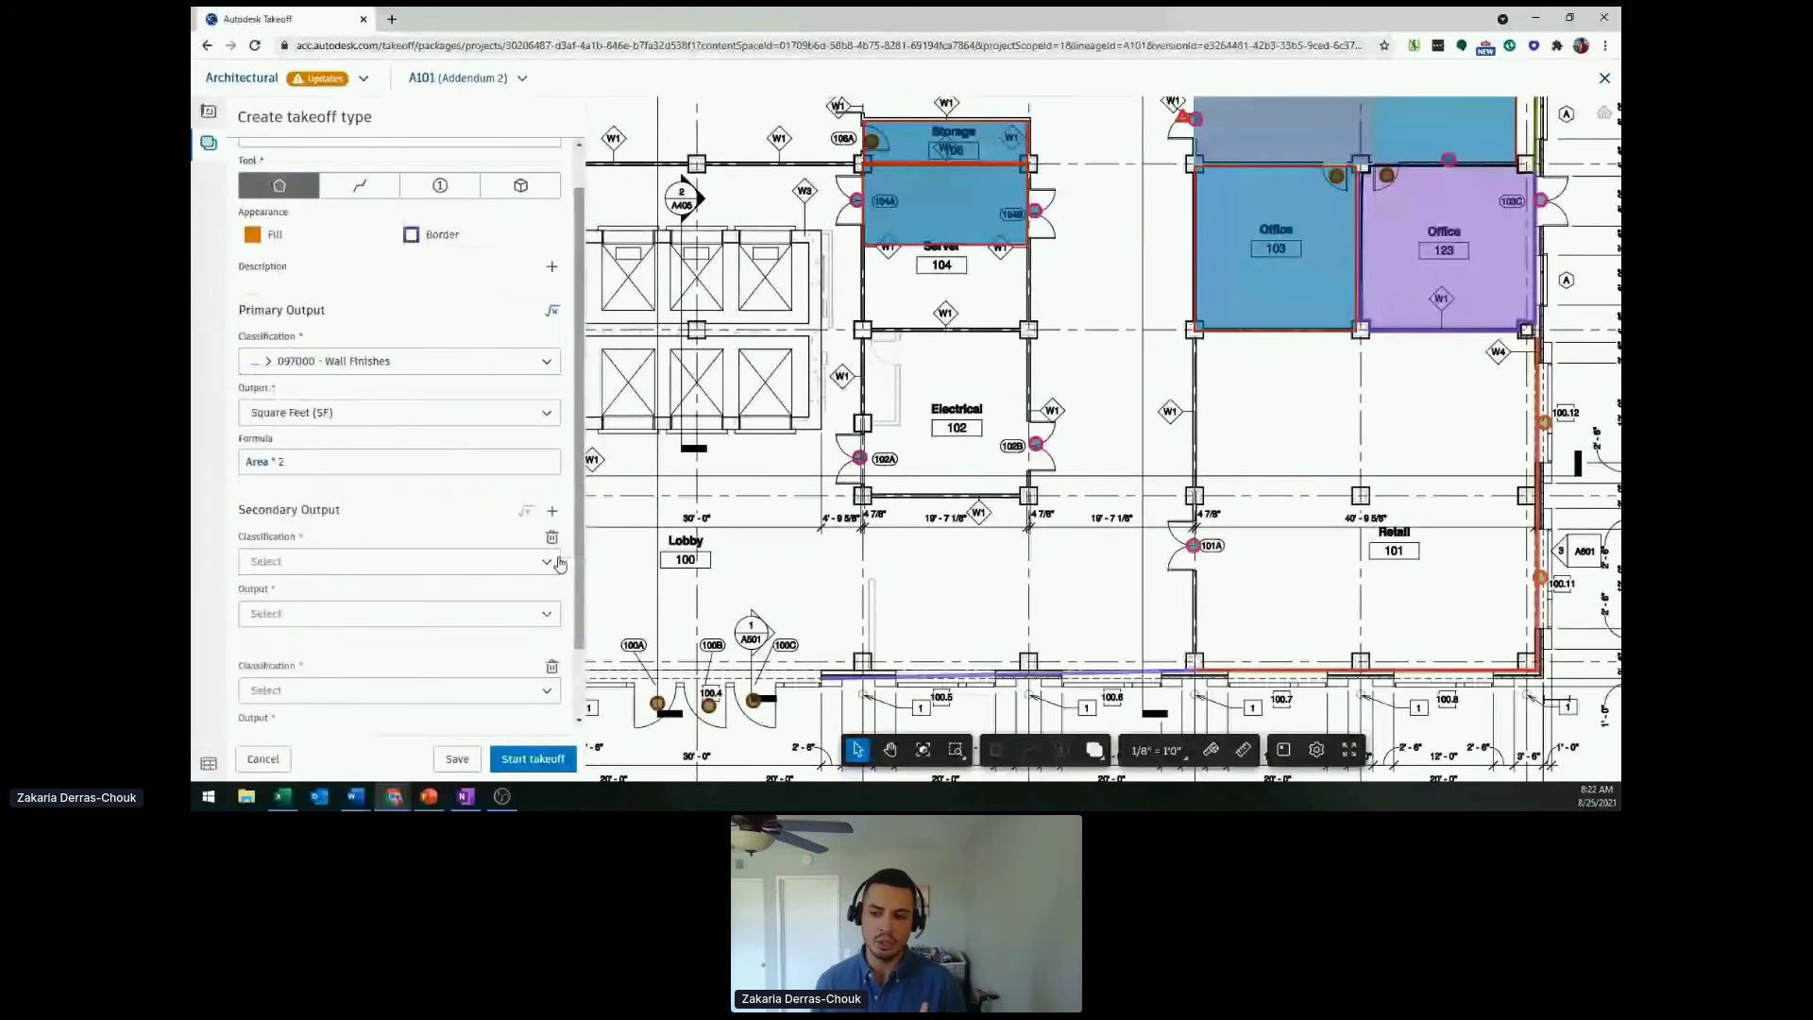
pyautogui.click(552, 522)
pyautogui.click(552, 430)
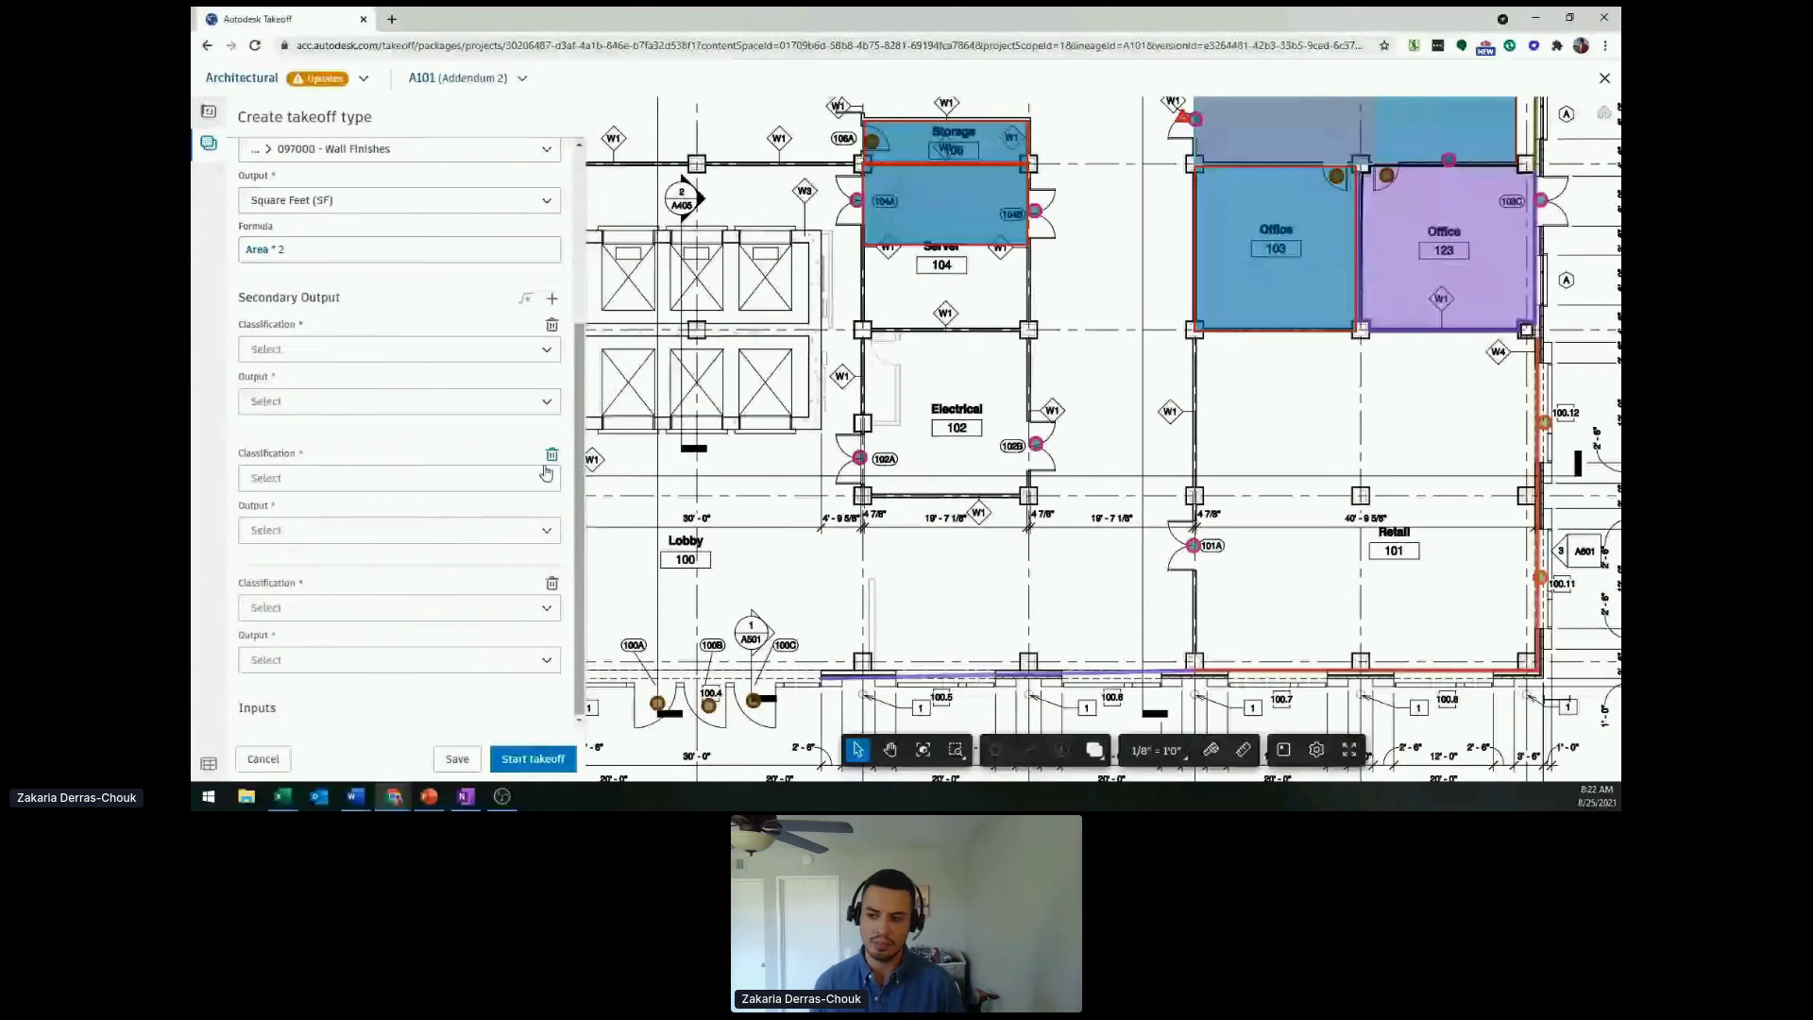
pyautogui.click(551, 456)
pyautogui.click(551, 457)
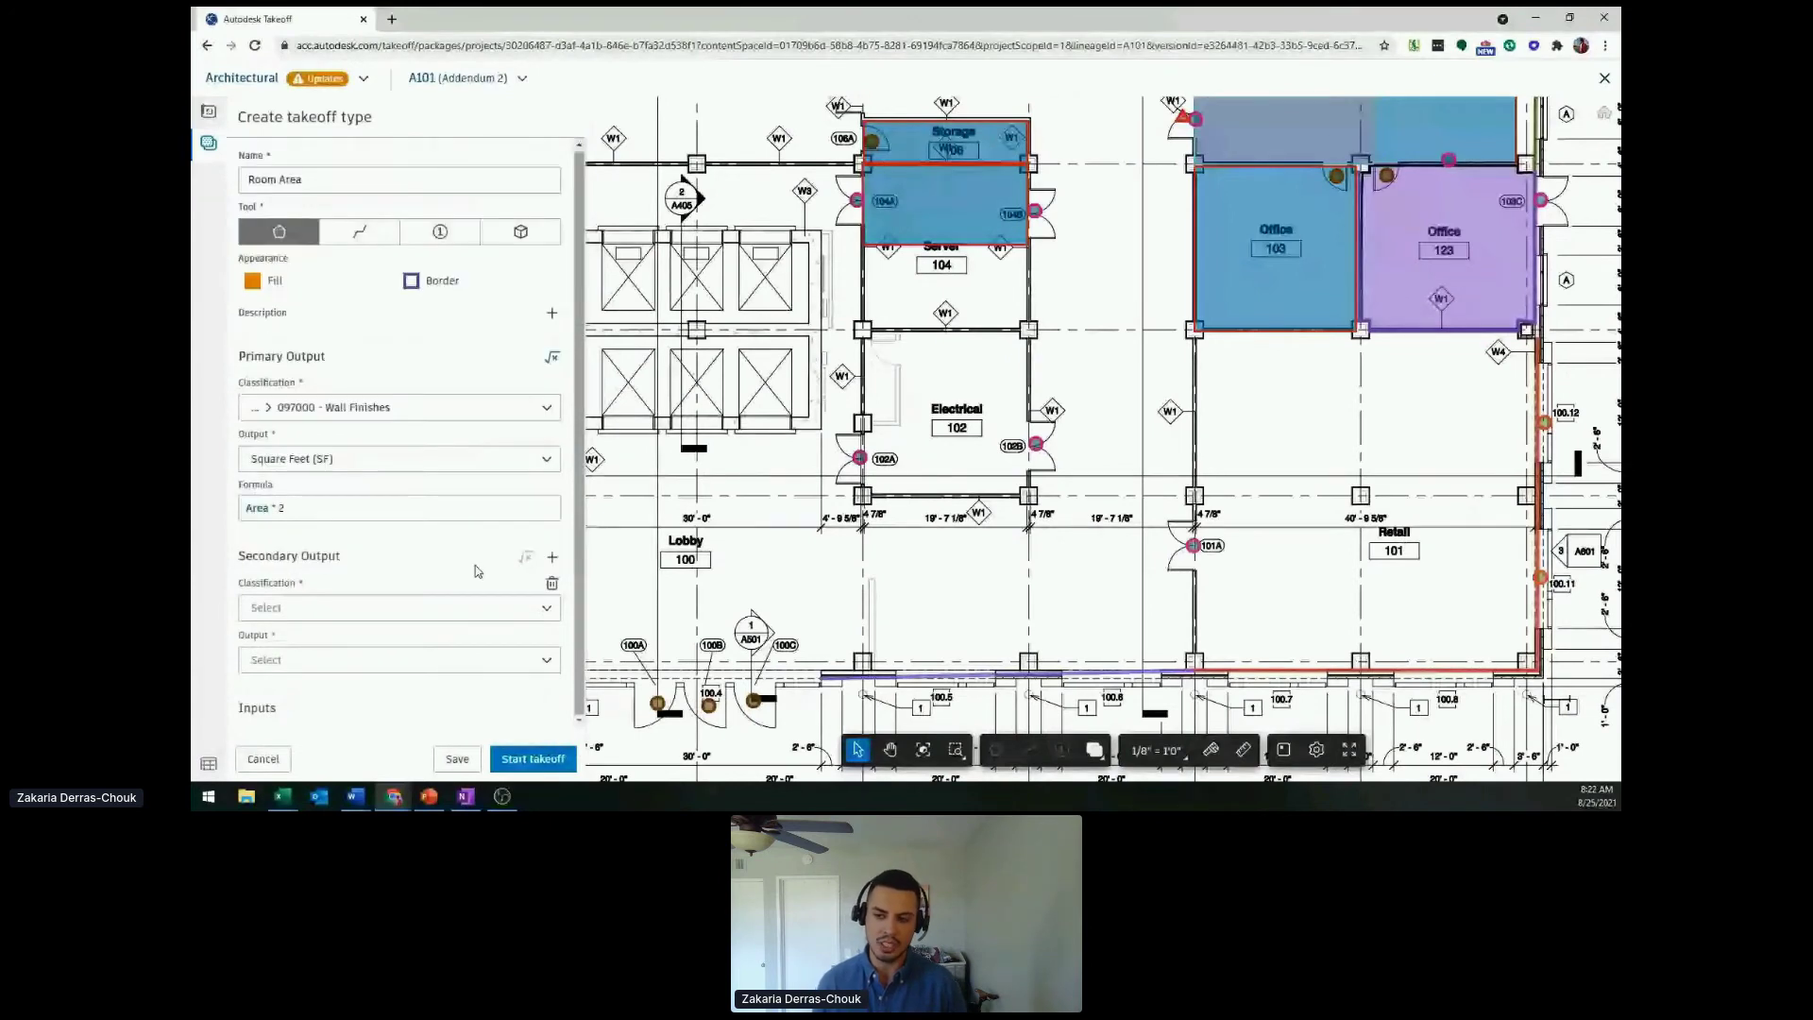
pyautogui.click(396, 608)
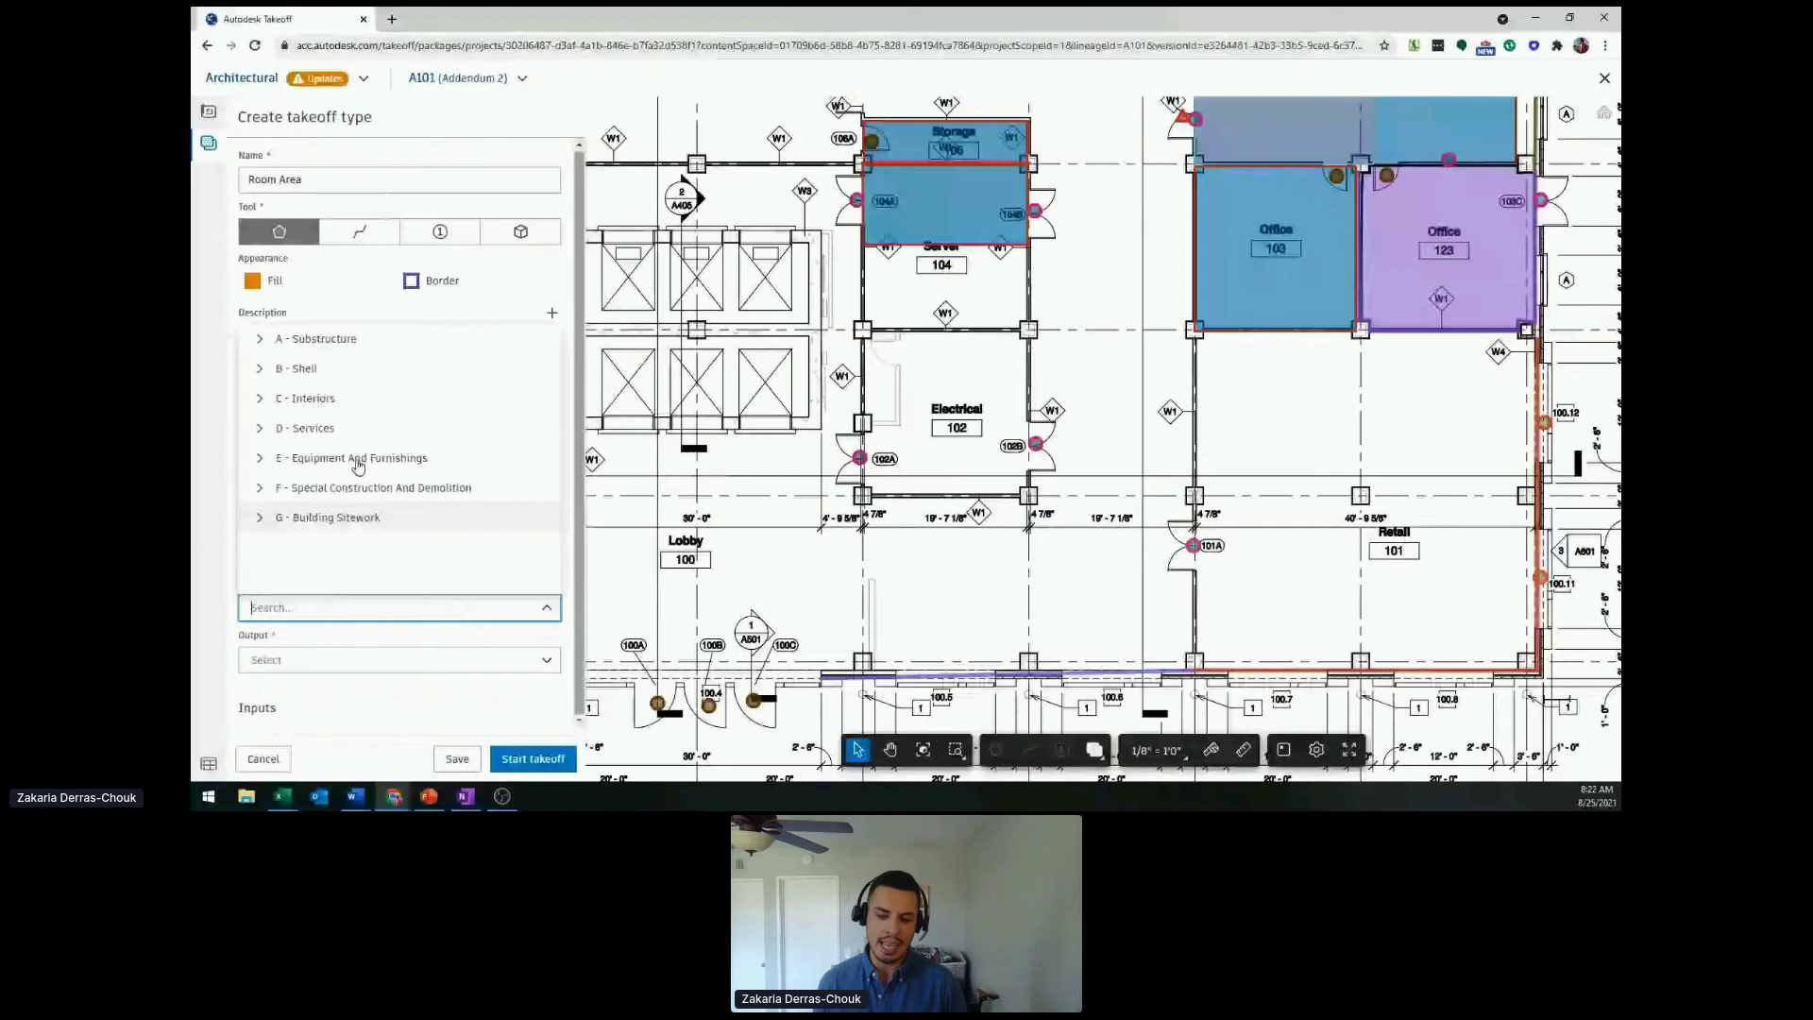
pyautogui.click(305, 398)
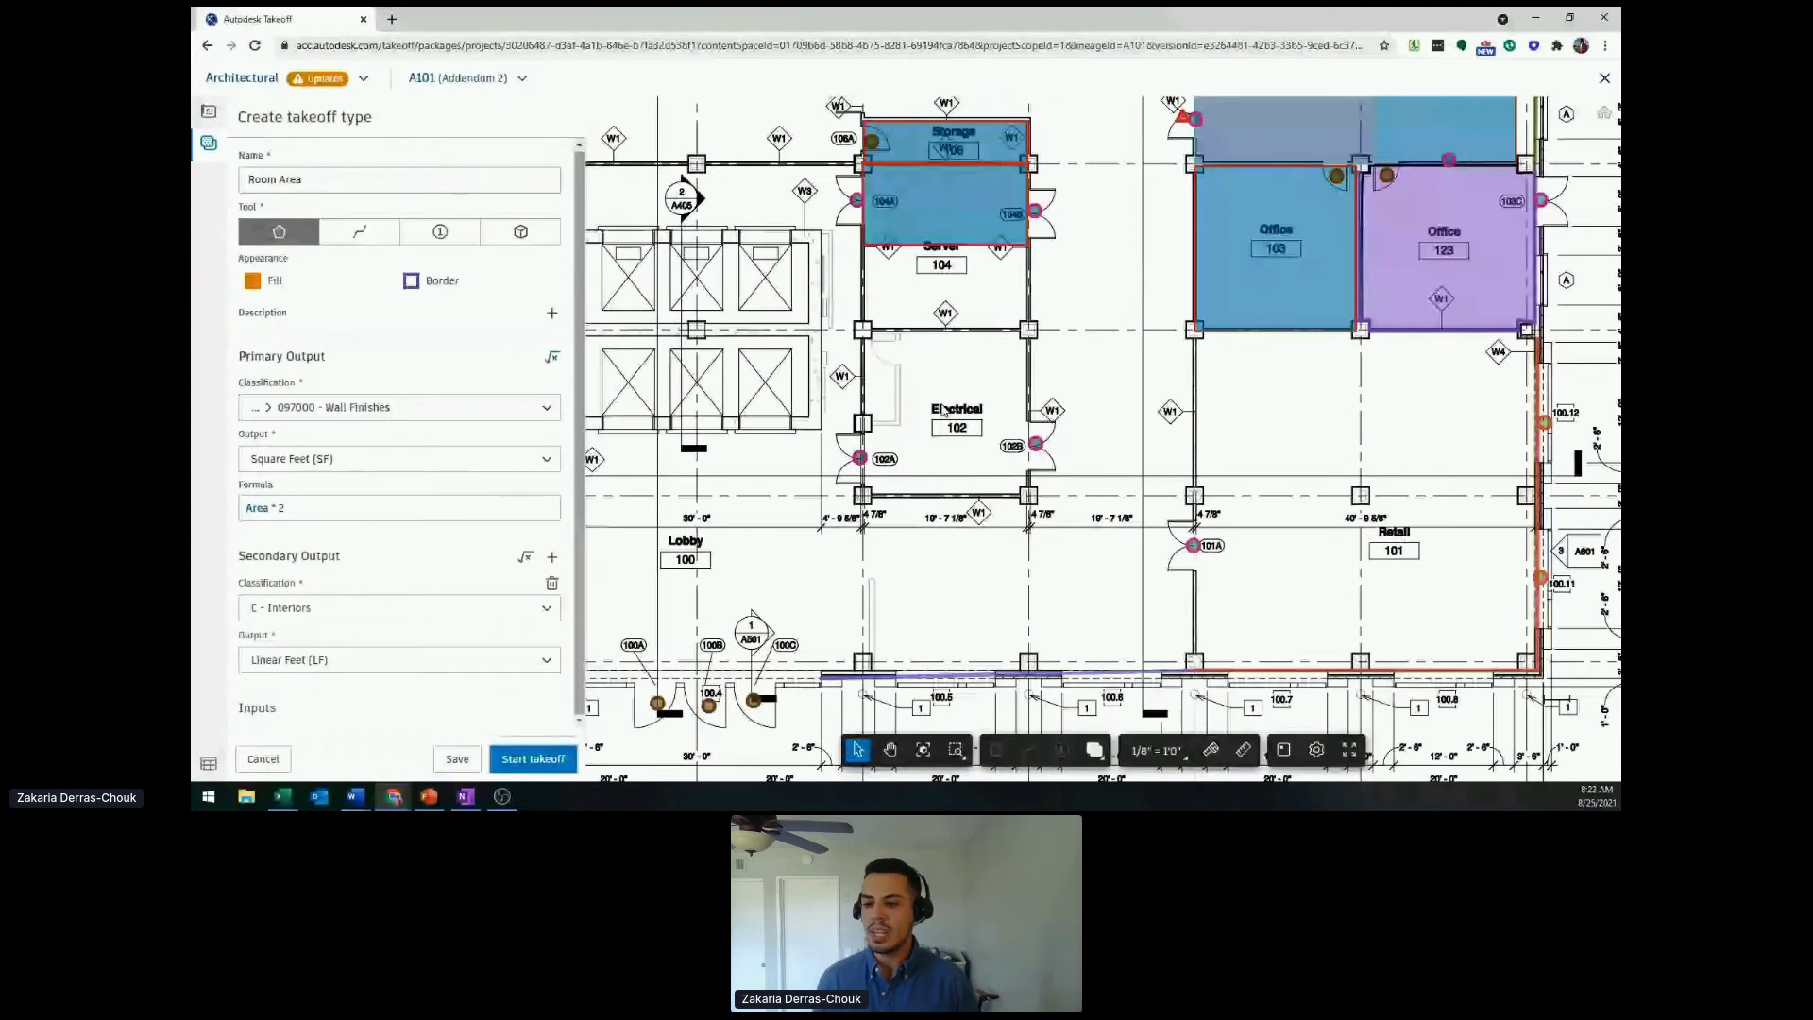
# - Start outlining Electrical room 102 along its top wall and down the left wall column
pyautogui.scroll(2, 944, 410)
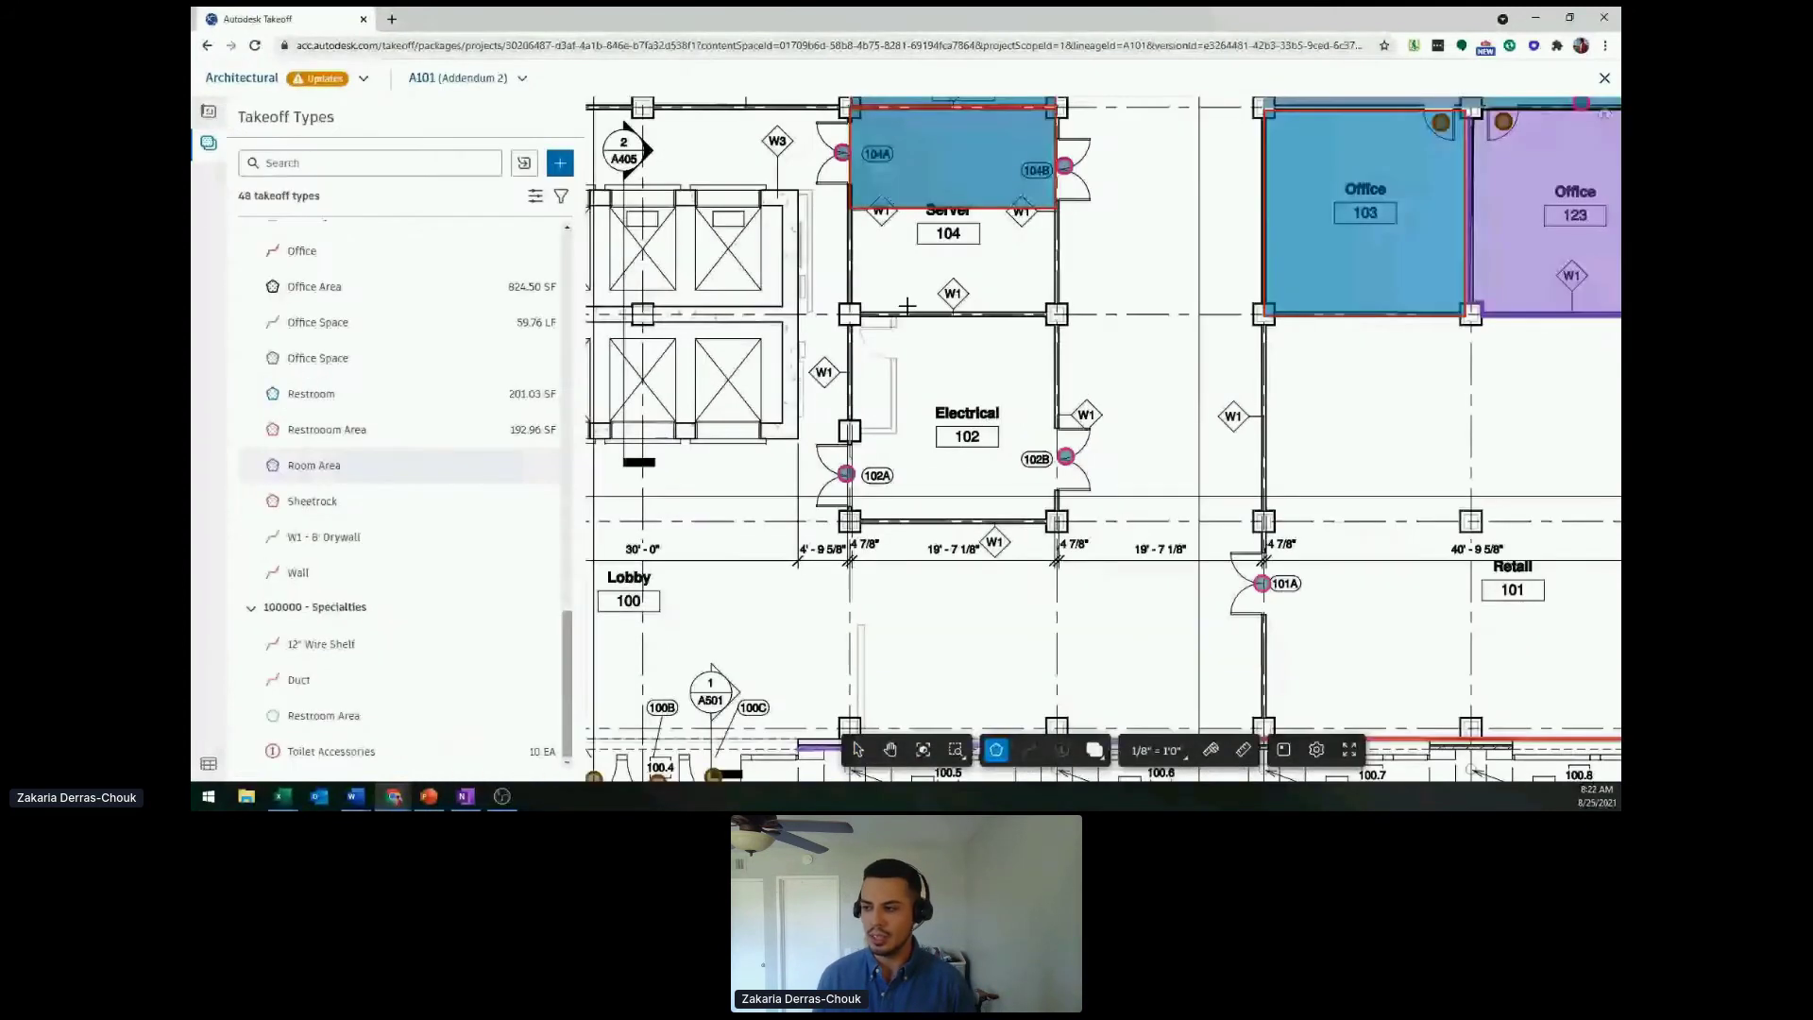
pyautogui.scroll(3, 906, 306)
pyautogui.click(1195, 300)
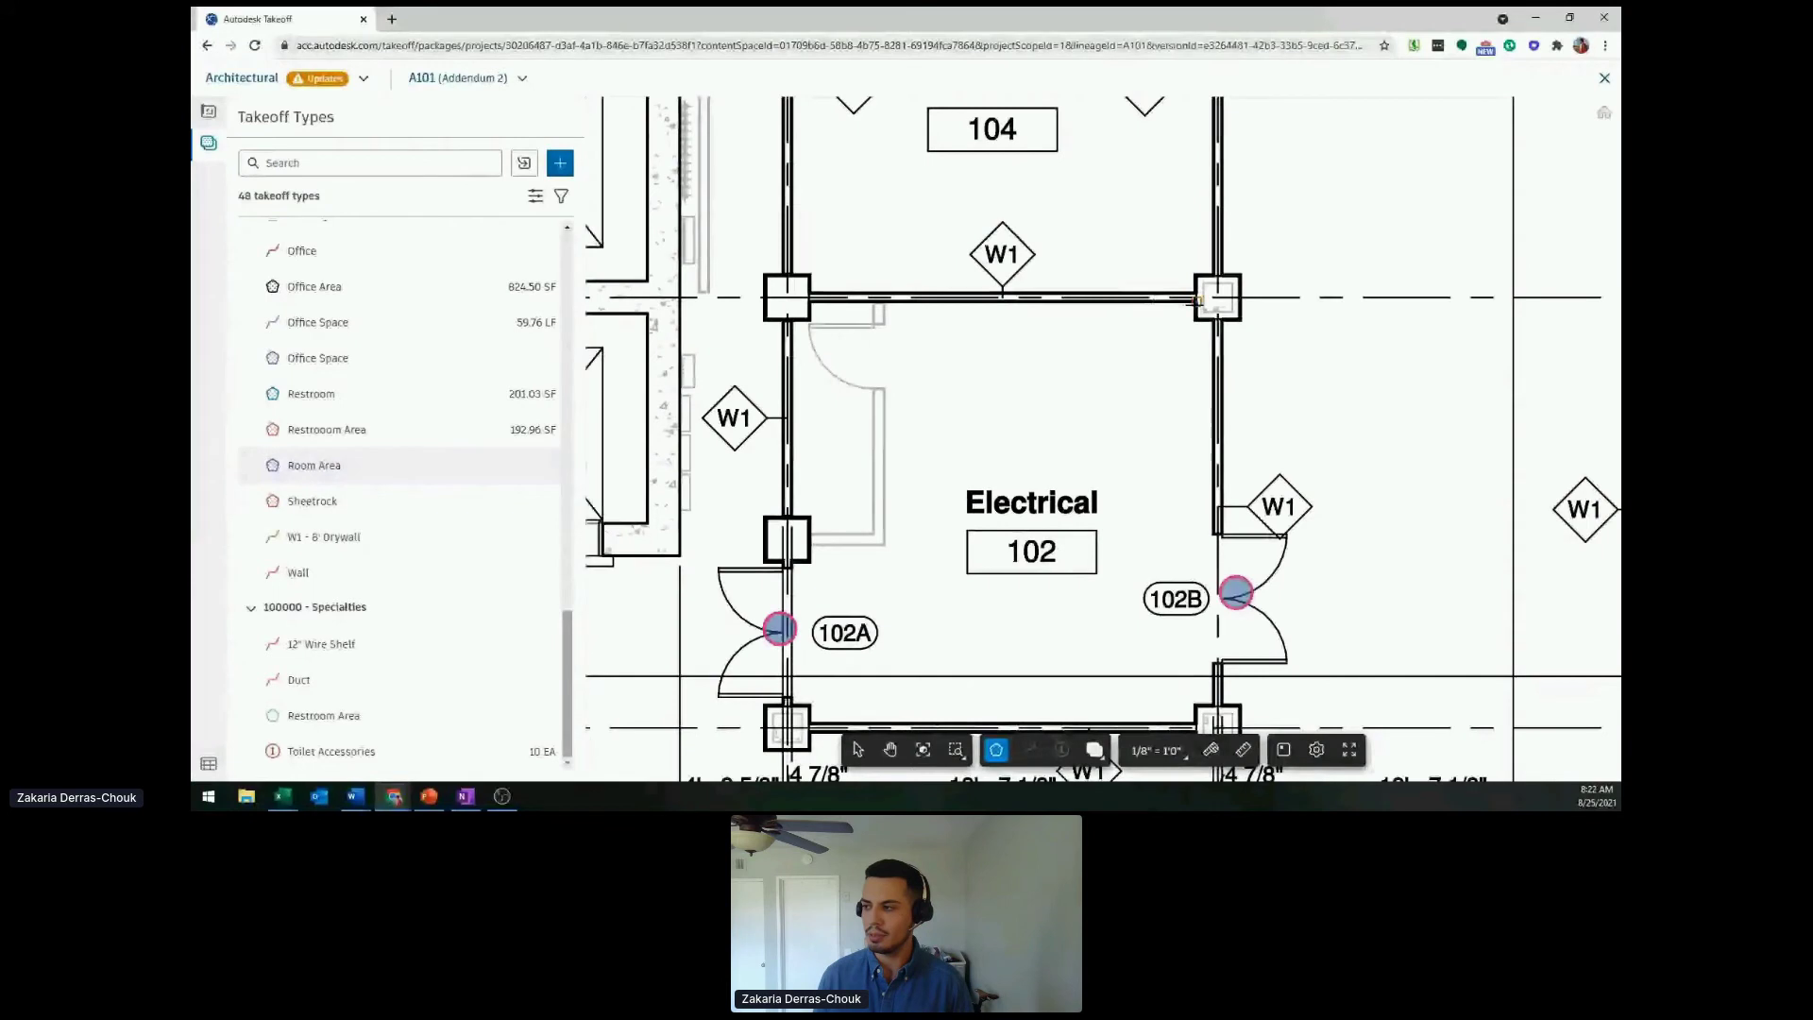
pyautogui.click(810, 298)
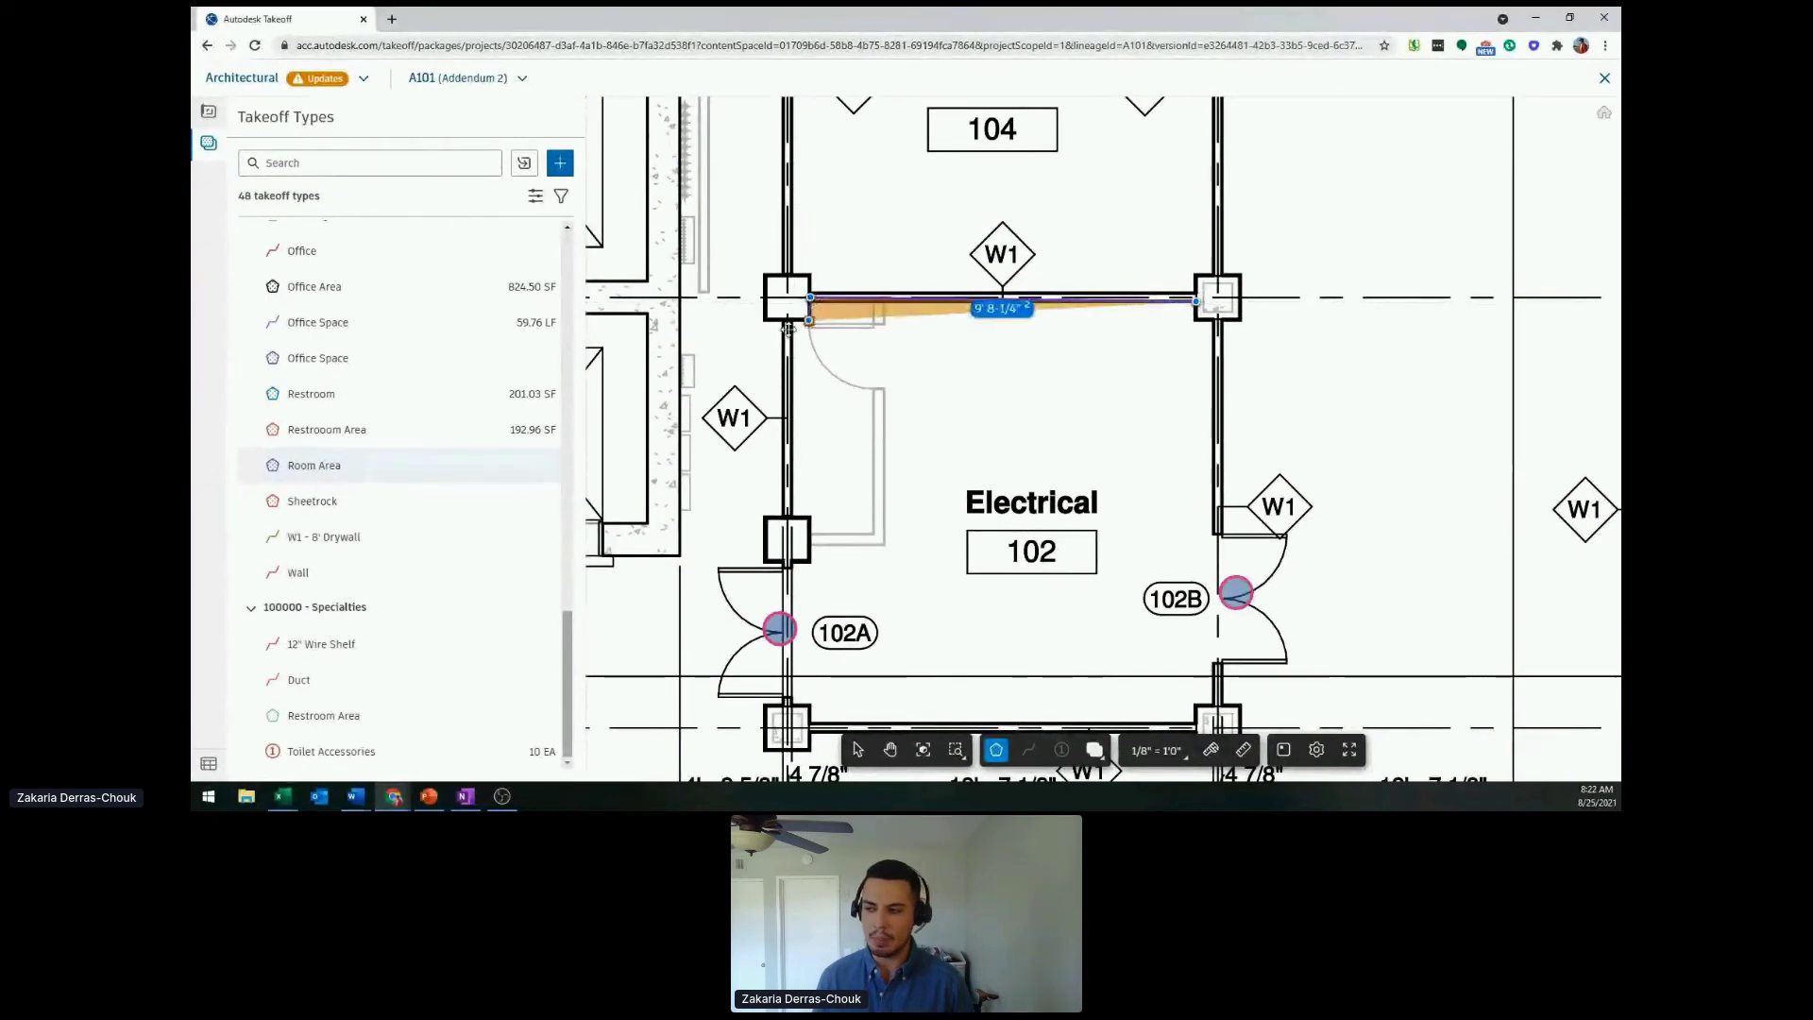
pyautogui.click(808, 319)
pyautogui.click(791, 319)
pyautogui.click(789, 515)
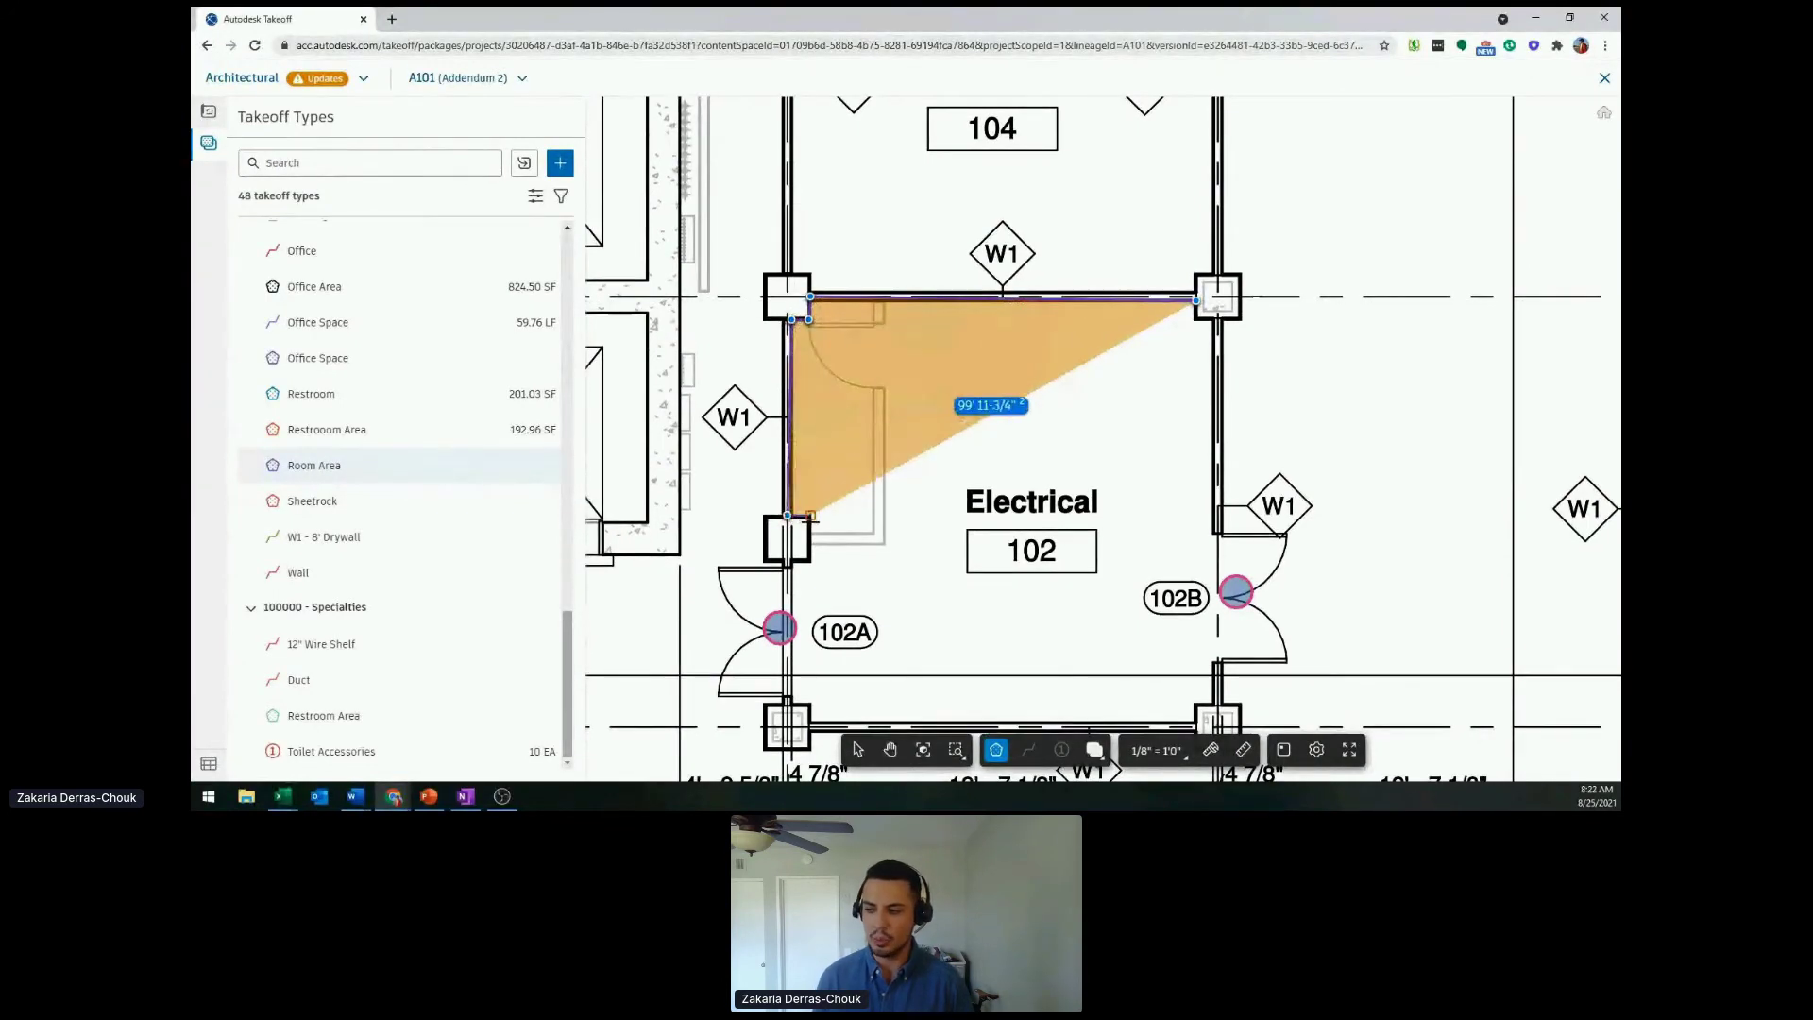
# - Finish the Electrical 102 outline along the bottom and right walls and close it
pyautogui.scroll(-1, 790, 515)
pyautogui.scroll(-2, 810, 516)
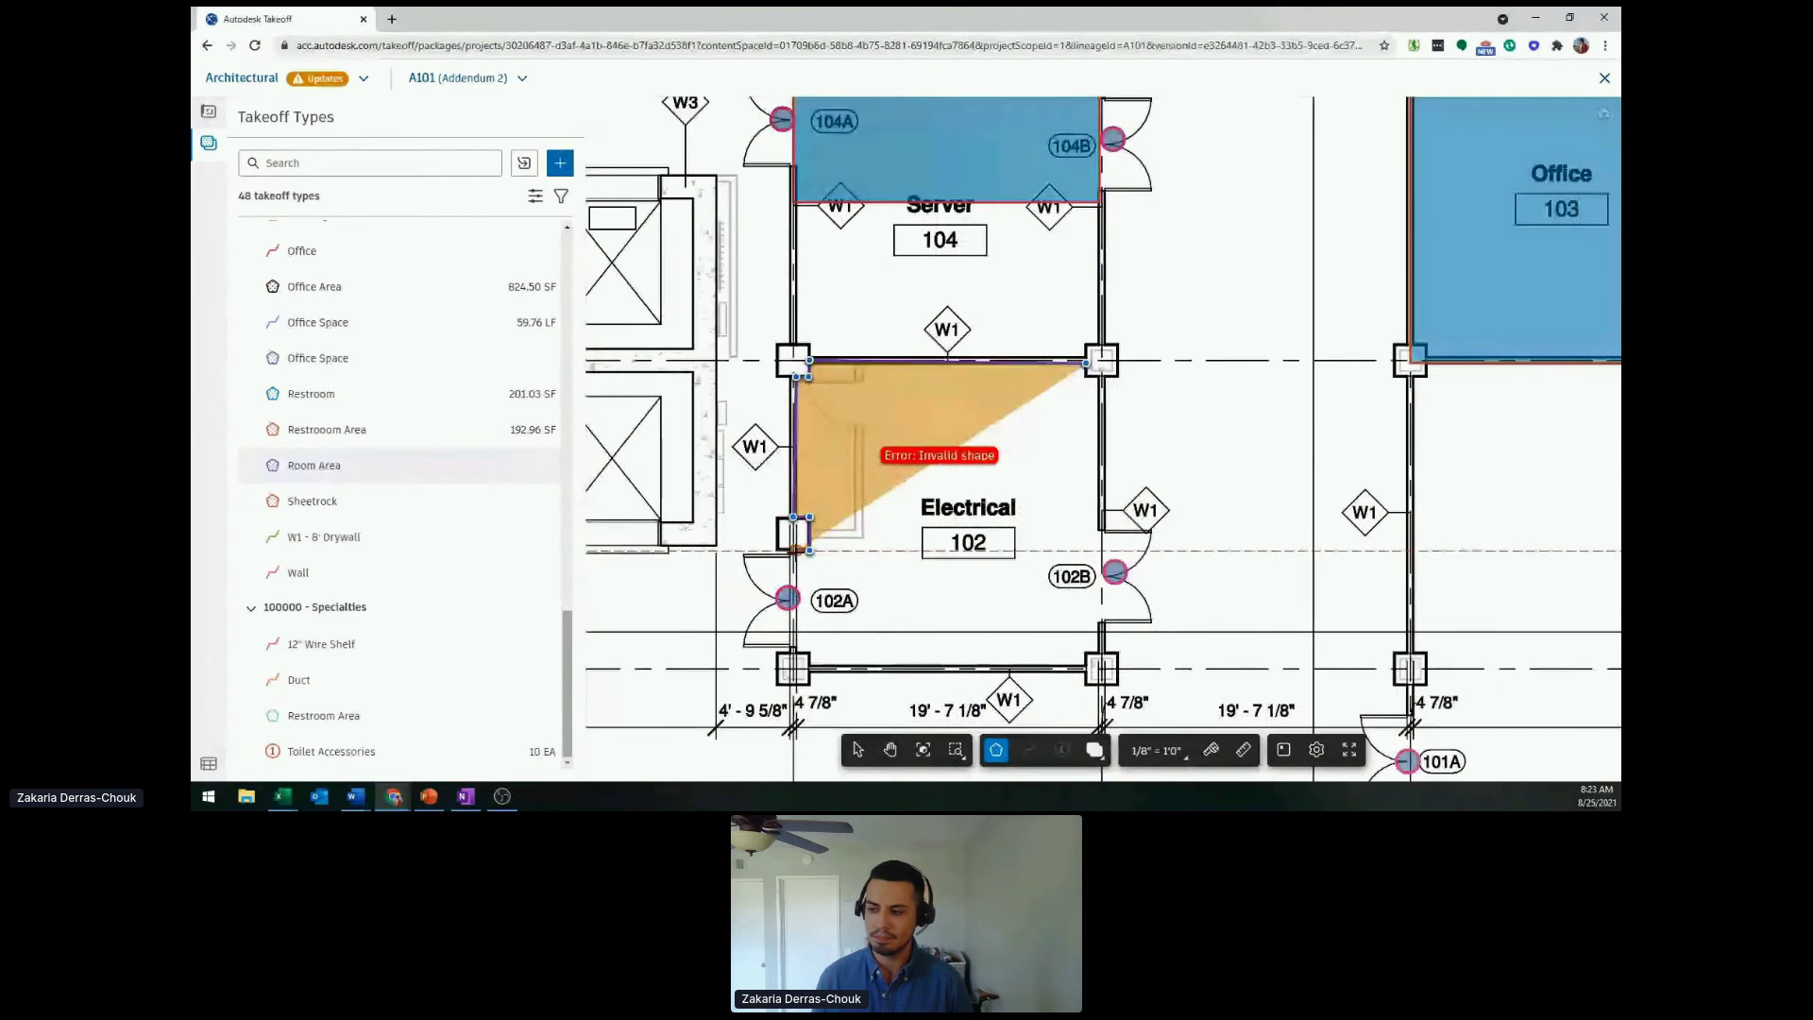
pyautogui.click(794, 550)
pyautogui.click(796, 652)
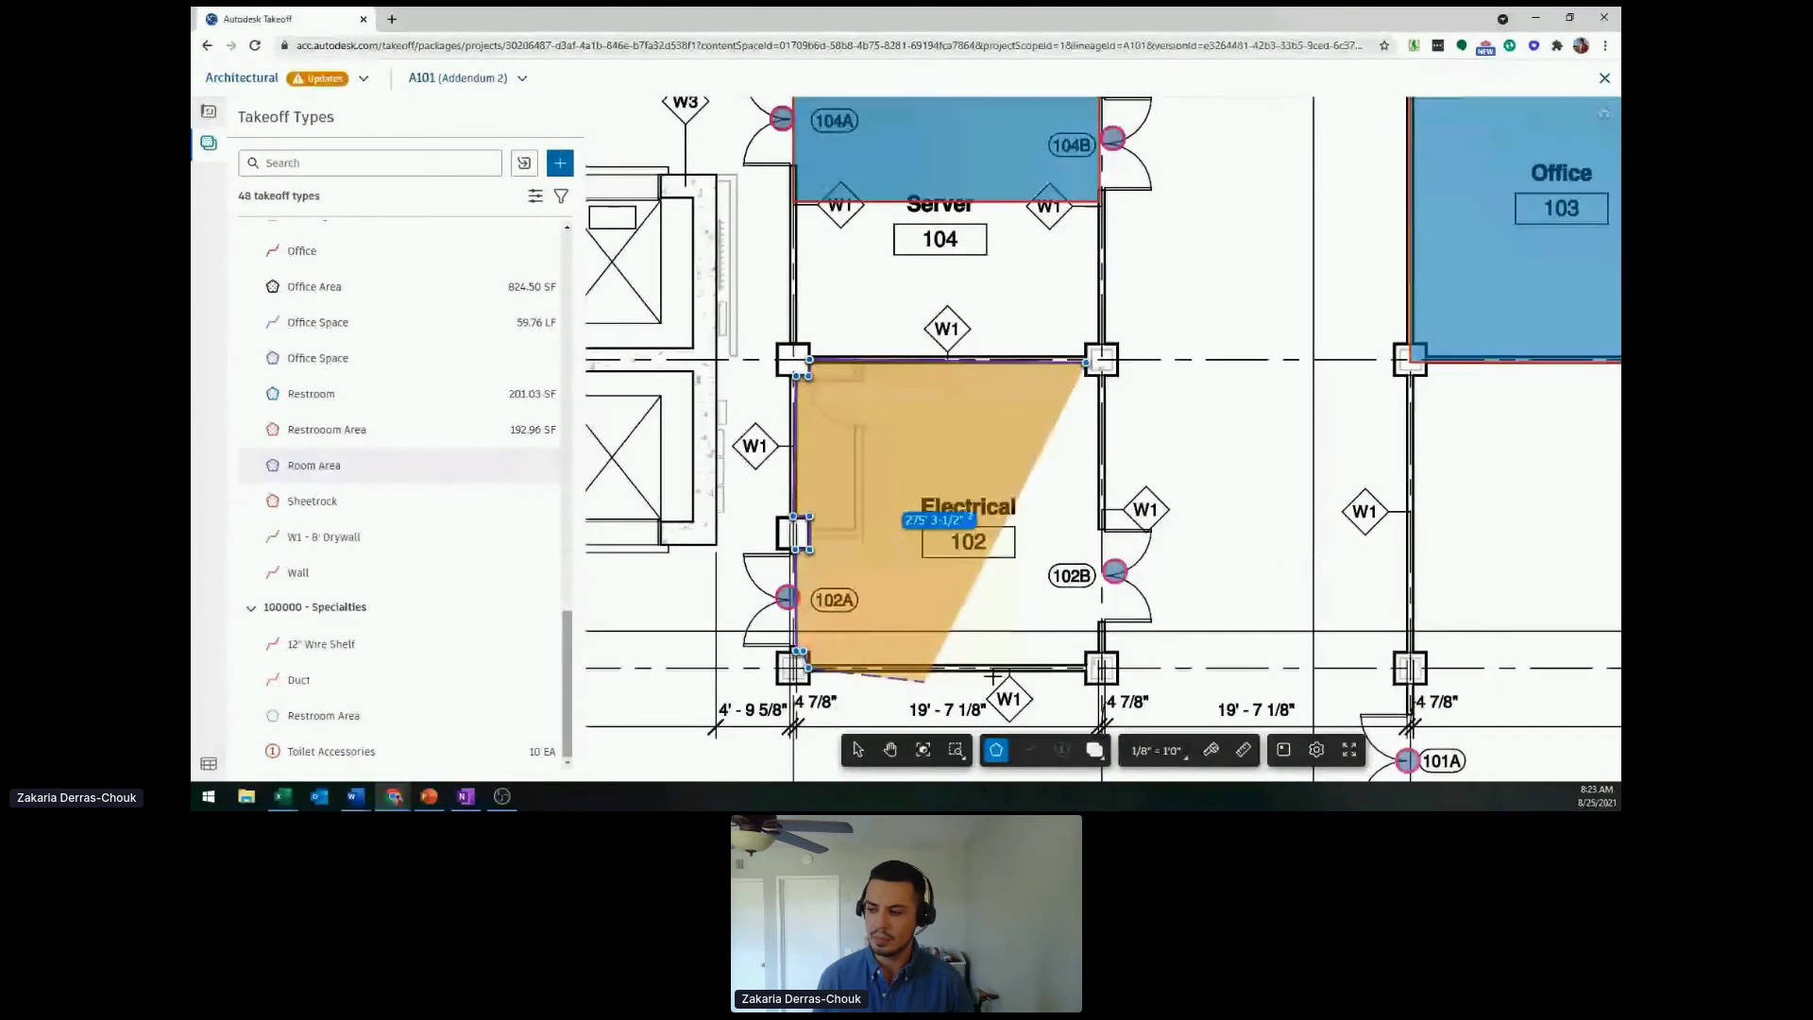
pyautogui.click(1086, 666)
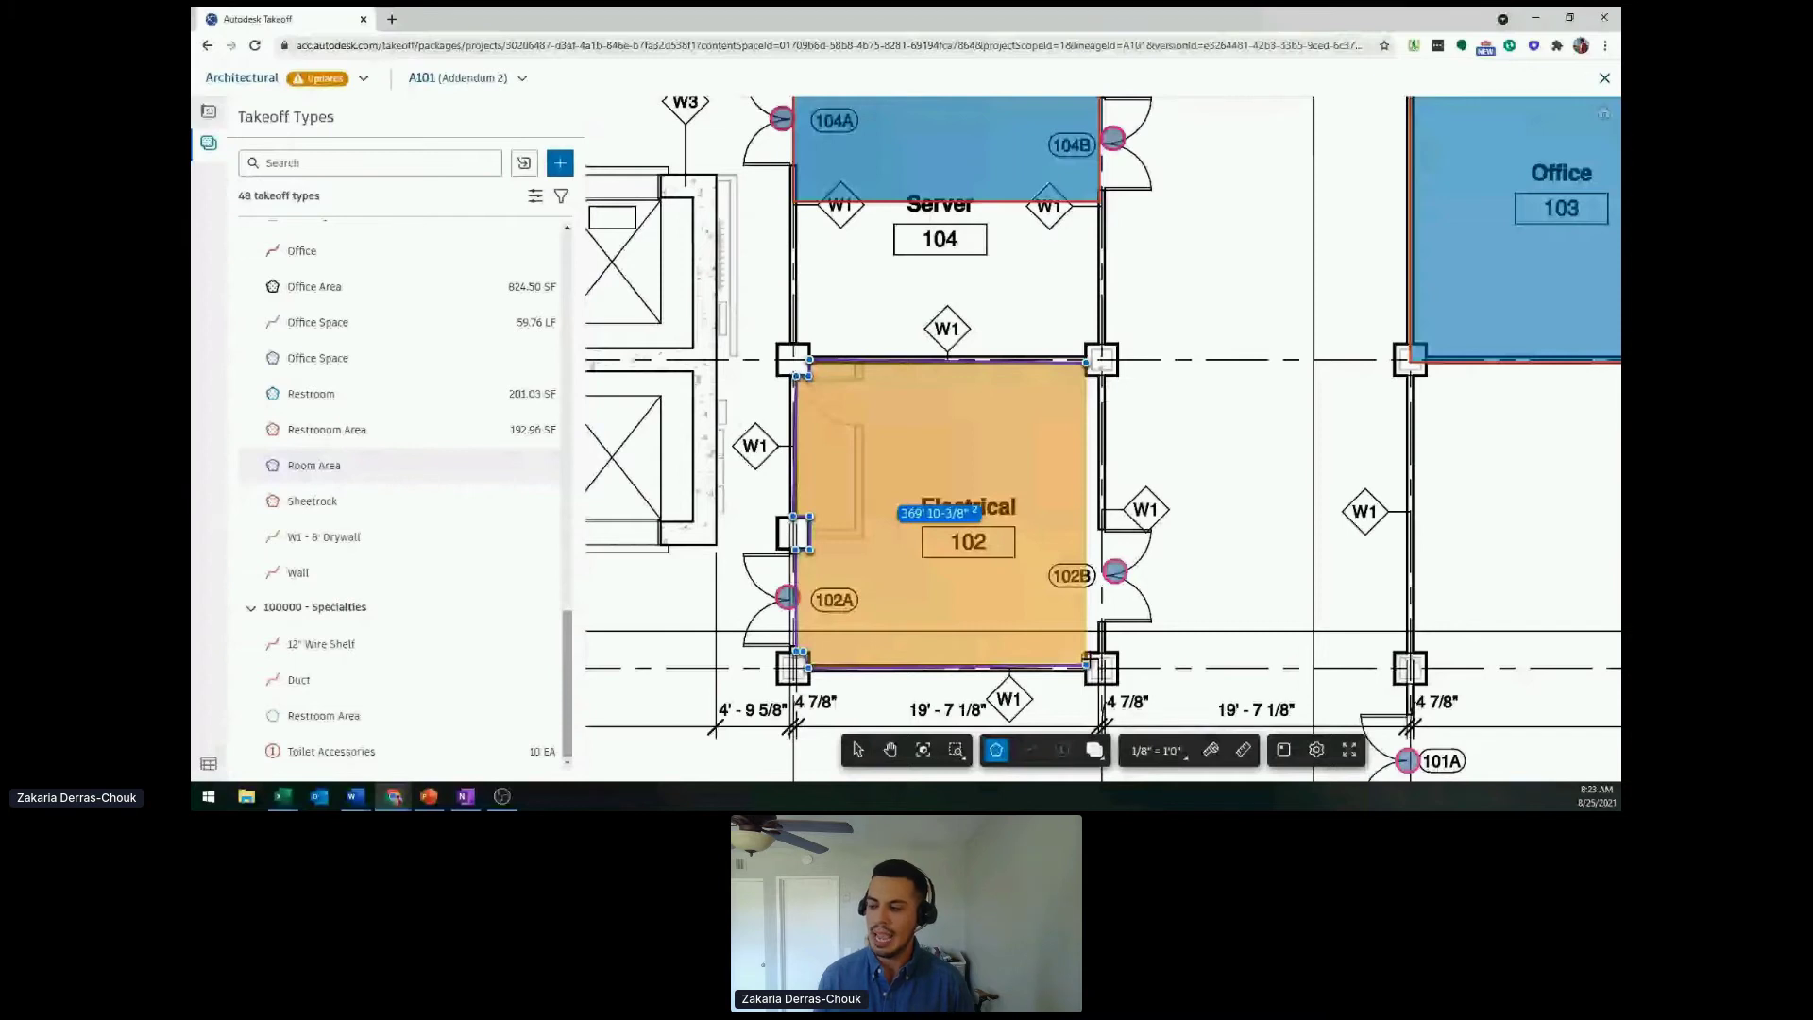
pyautogui.click(1103, 651)
pyautogui.click(1086, 375)
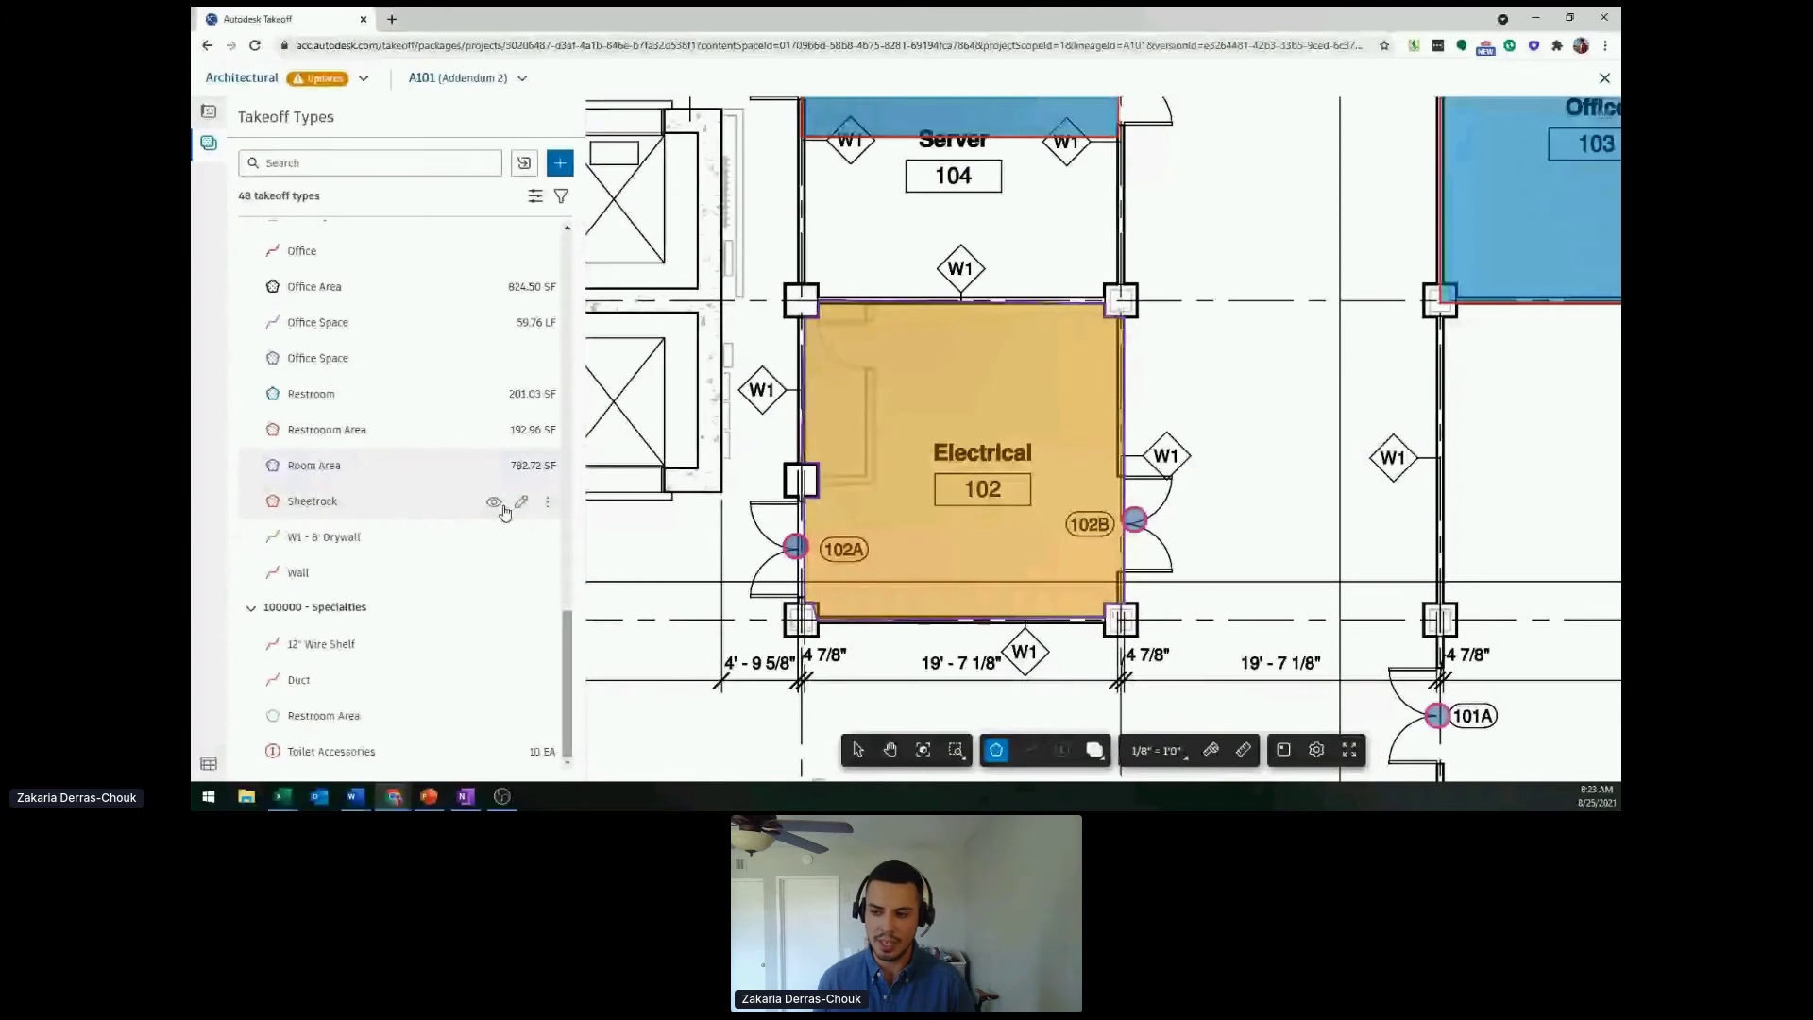
# - Review the Room Area quantities: 782.72 SF, with C - Interiors at 81.08 LF
pyautogui.click(454, 467)
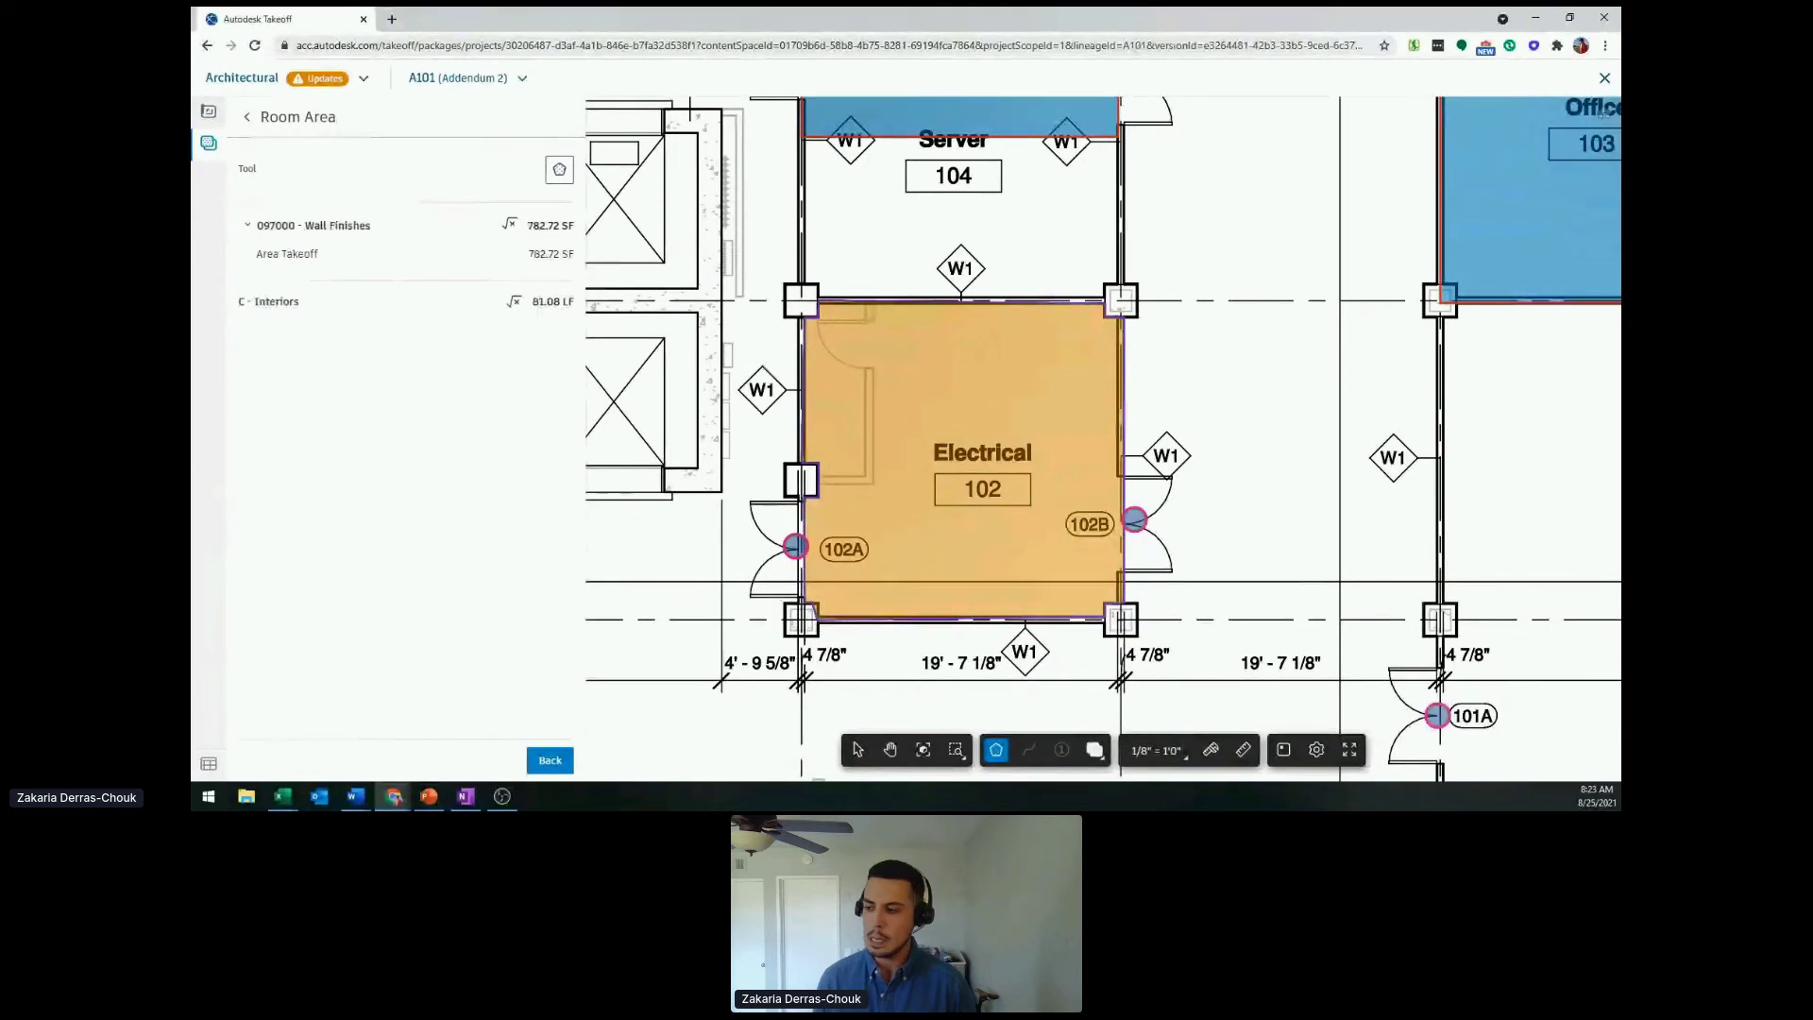
pyautogui.click(502, 796)
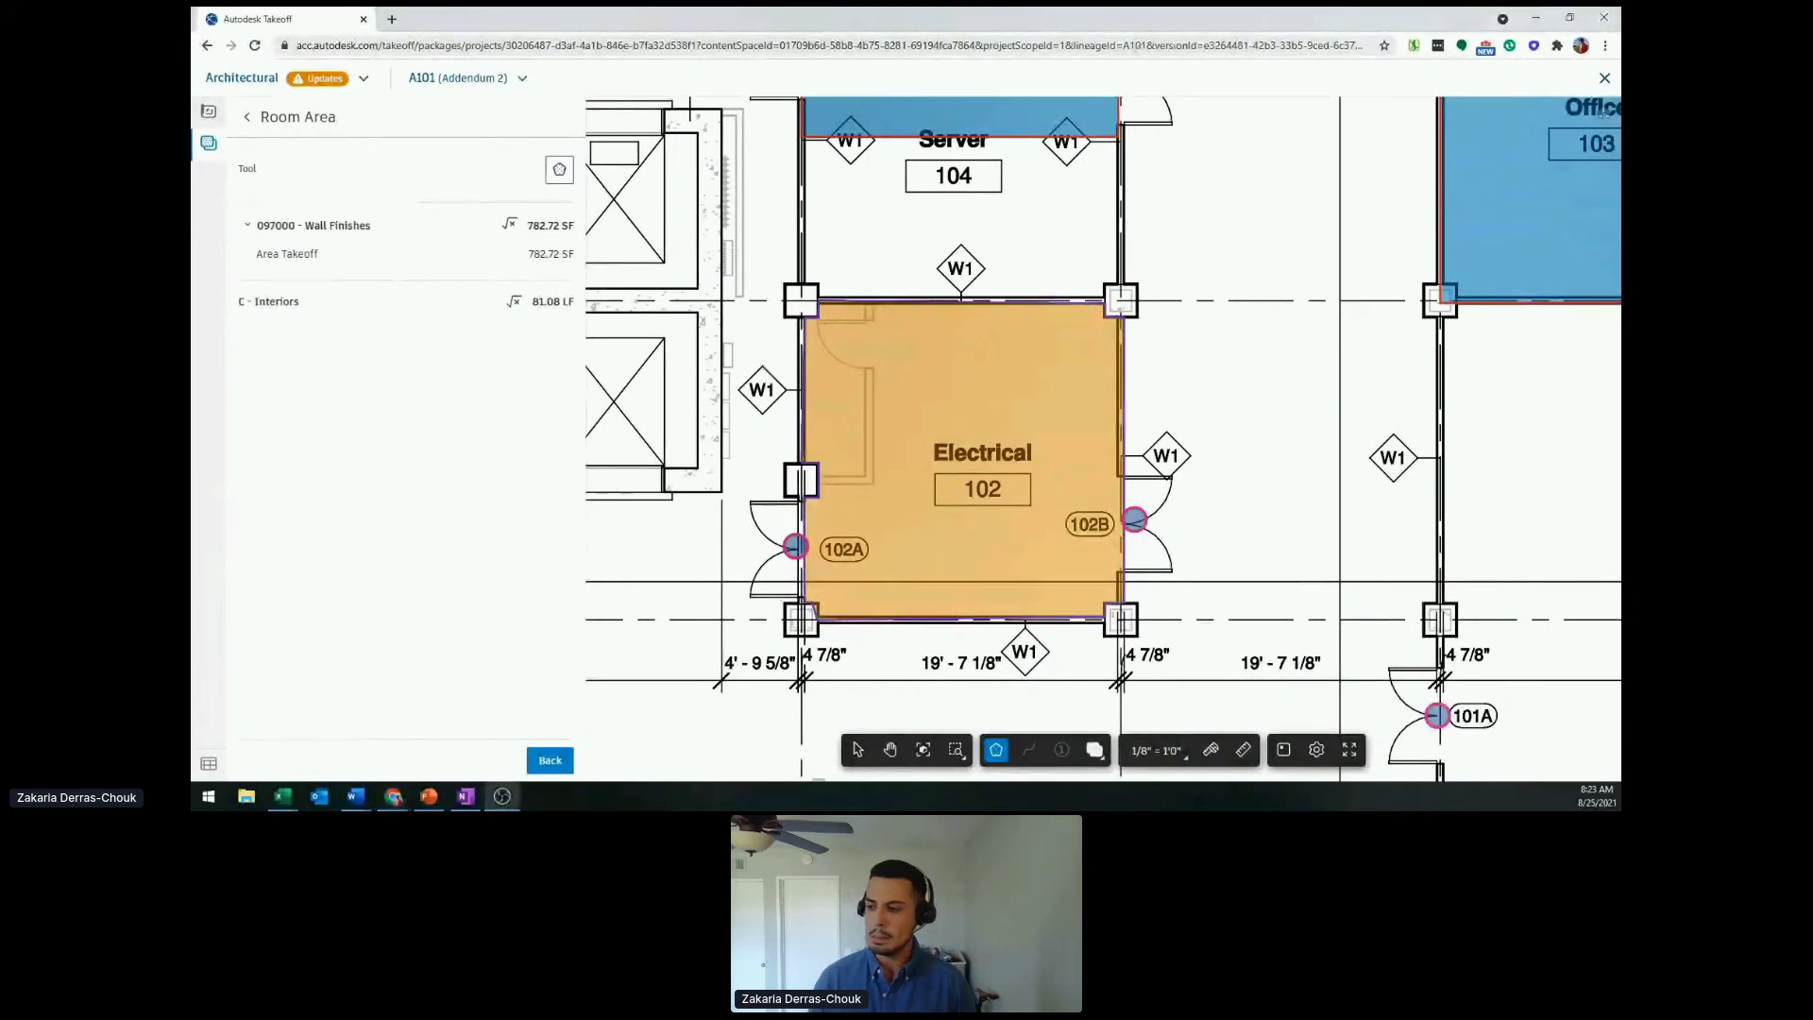
pyautogui.click(548, 759)
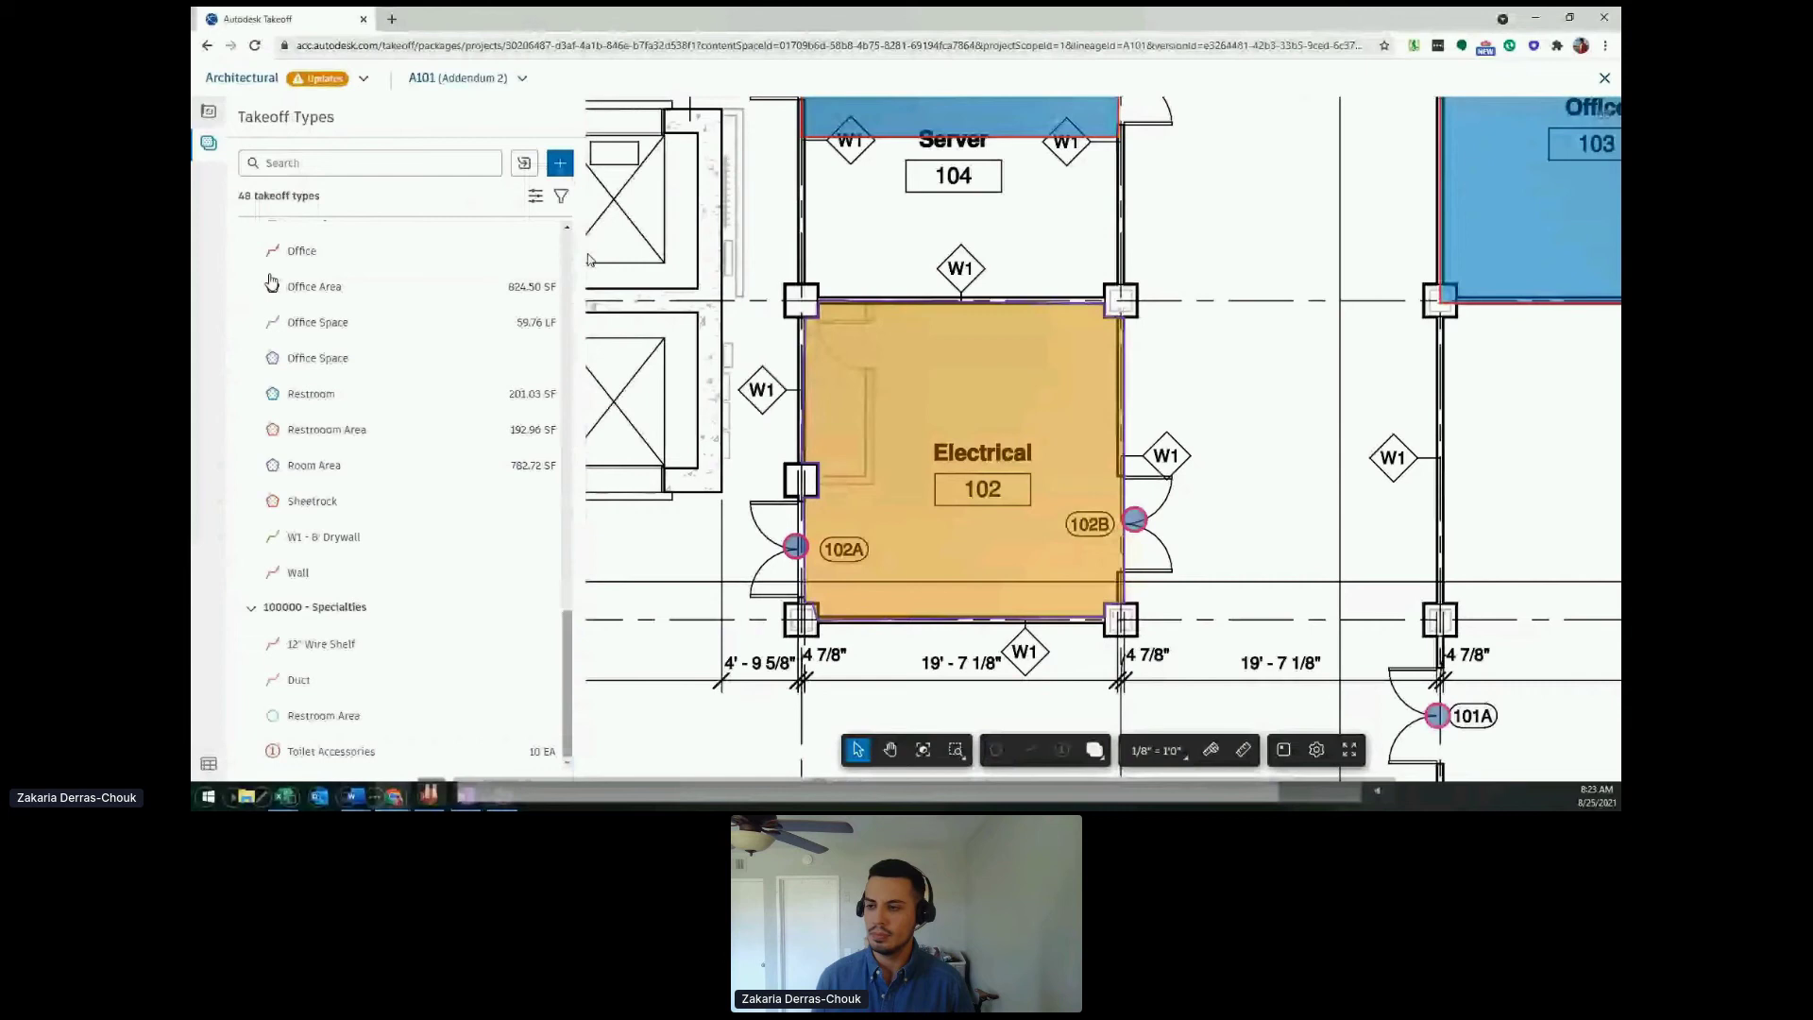
pyautogui.click(524, 162)
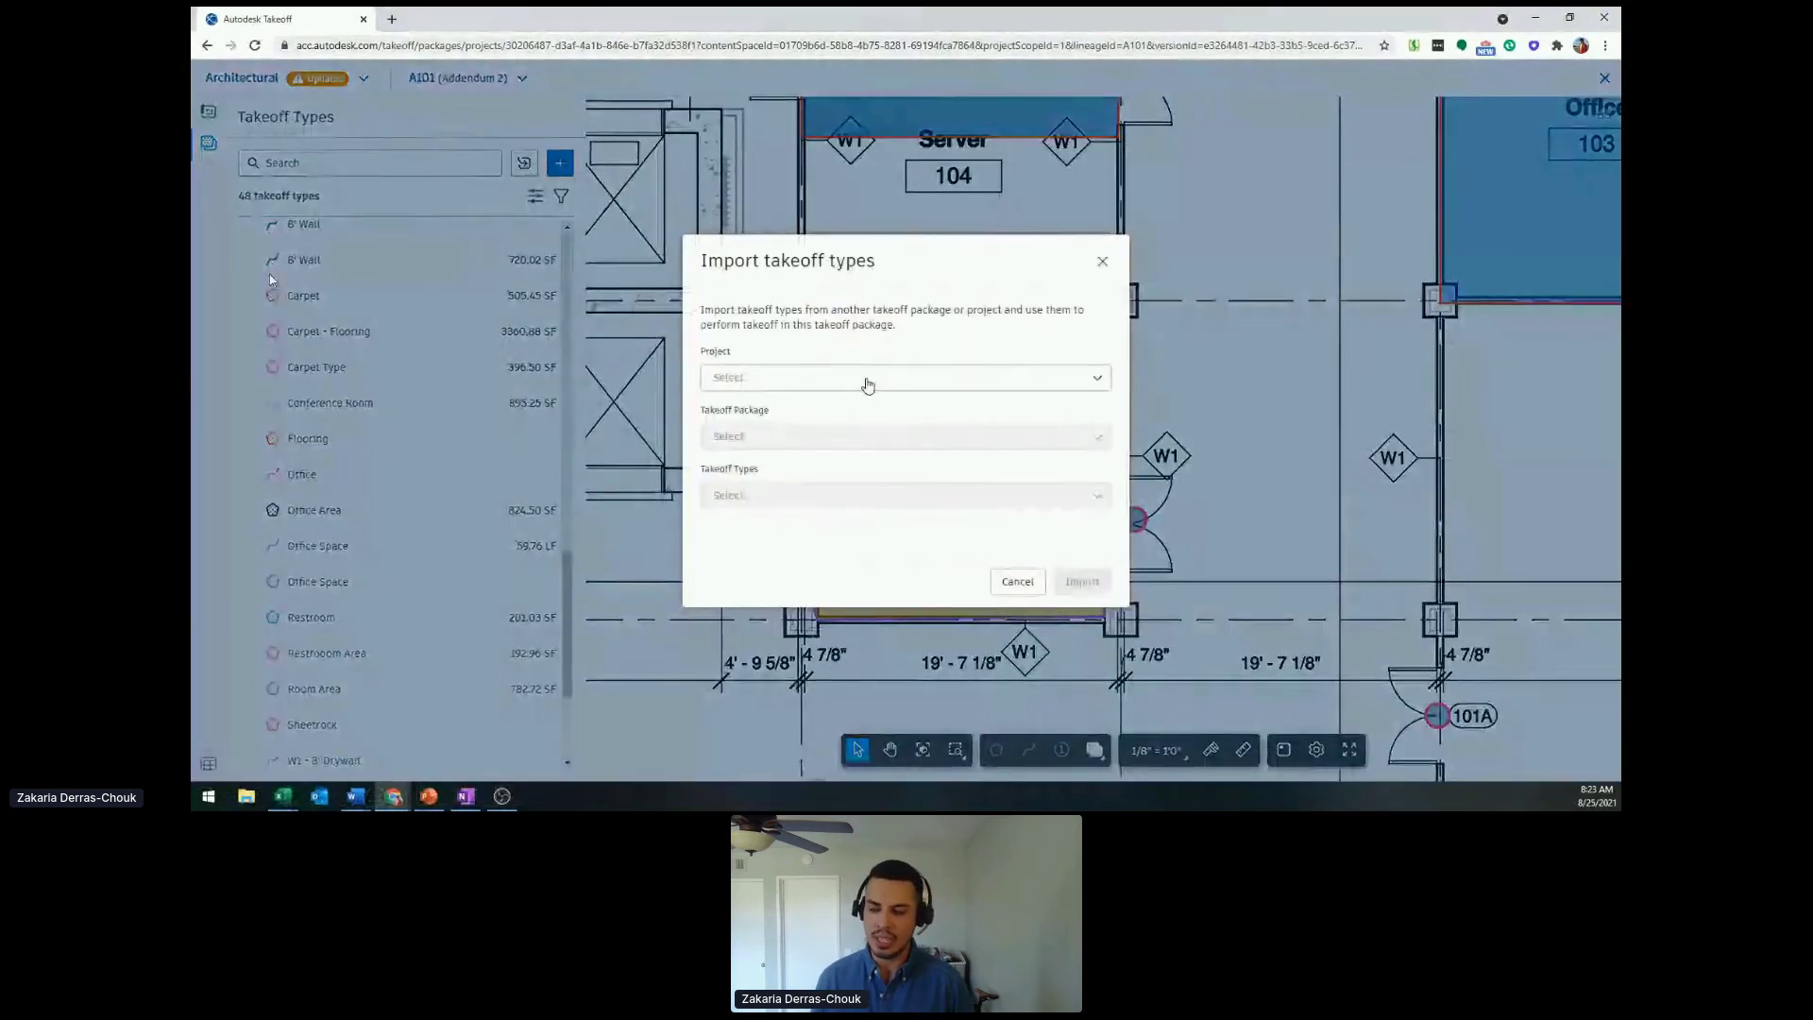
# - Choose Civil Project as the takeoff type import source, then cancel the import
pyautogui.click(871, 378)
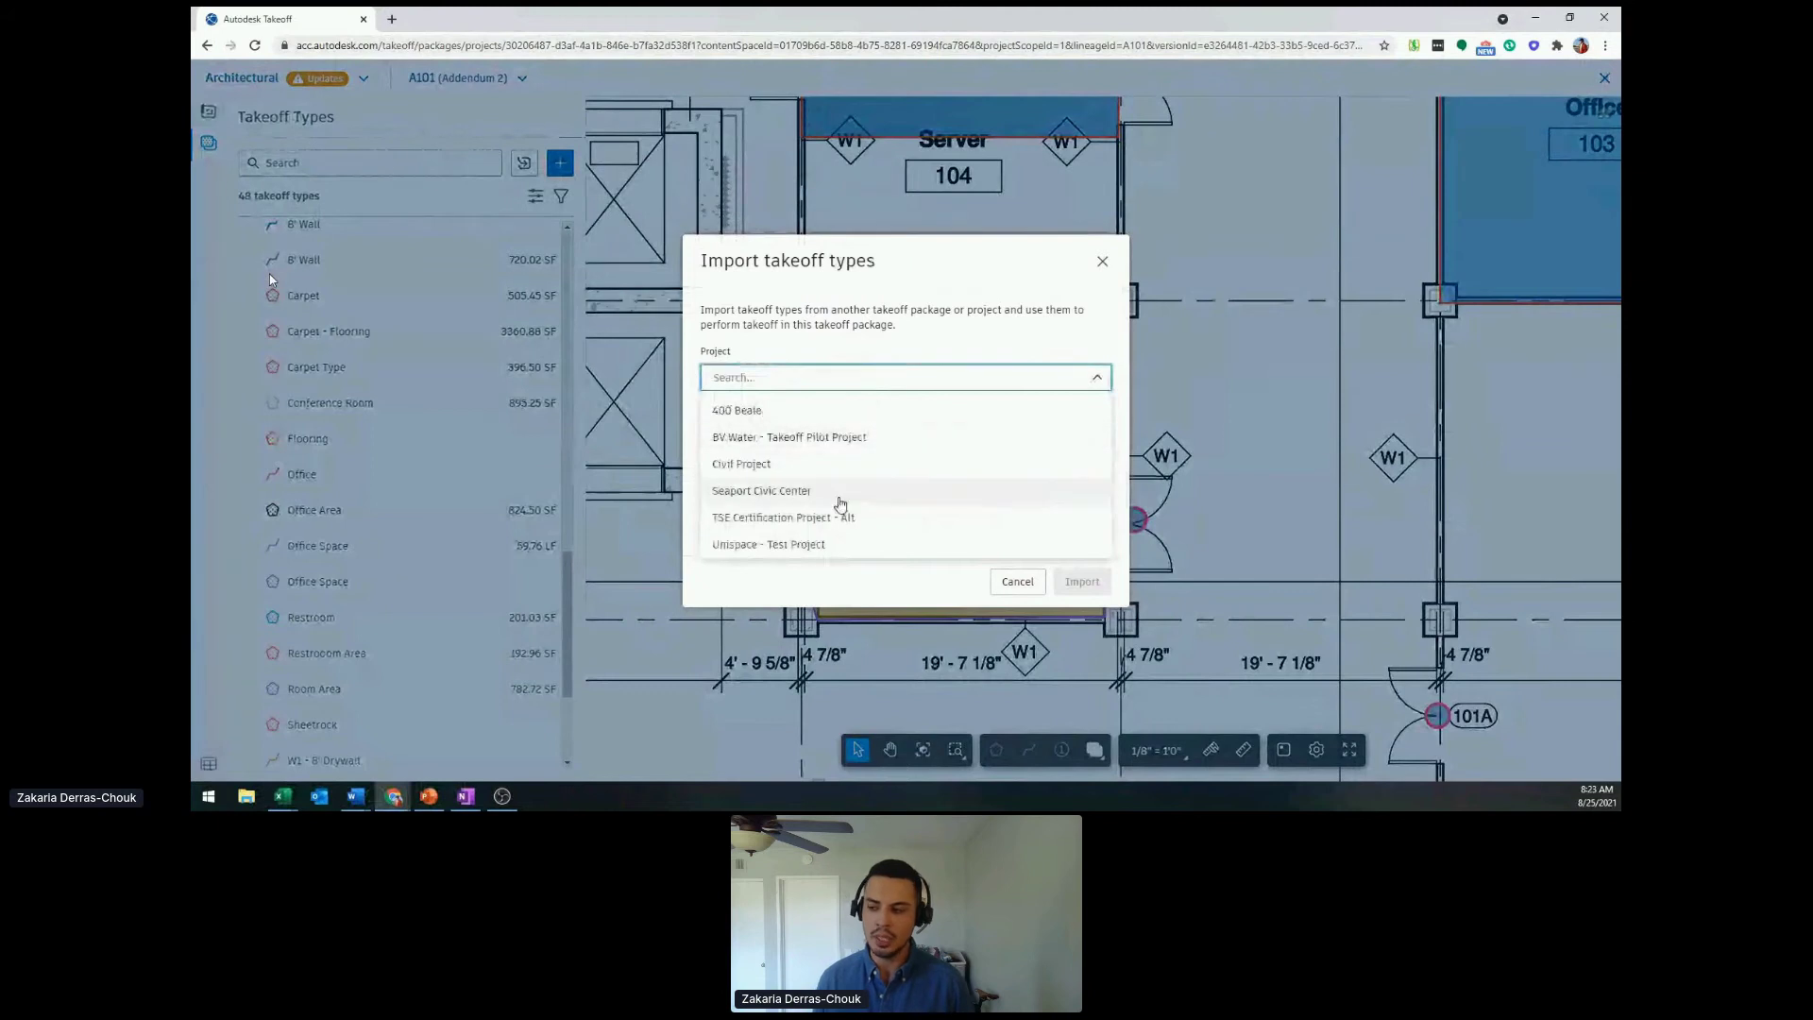
pyautogui.click(850, 472)
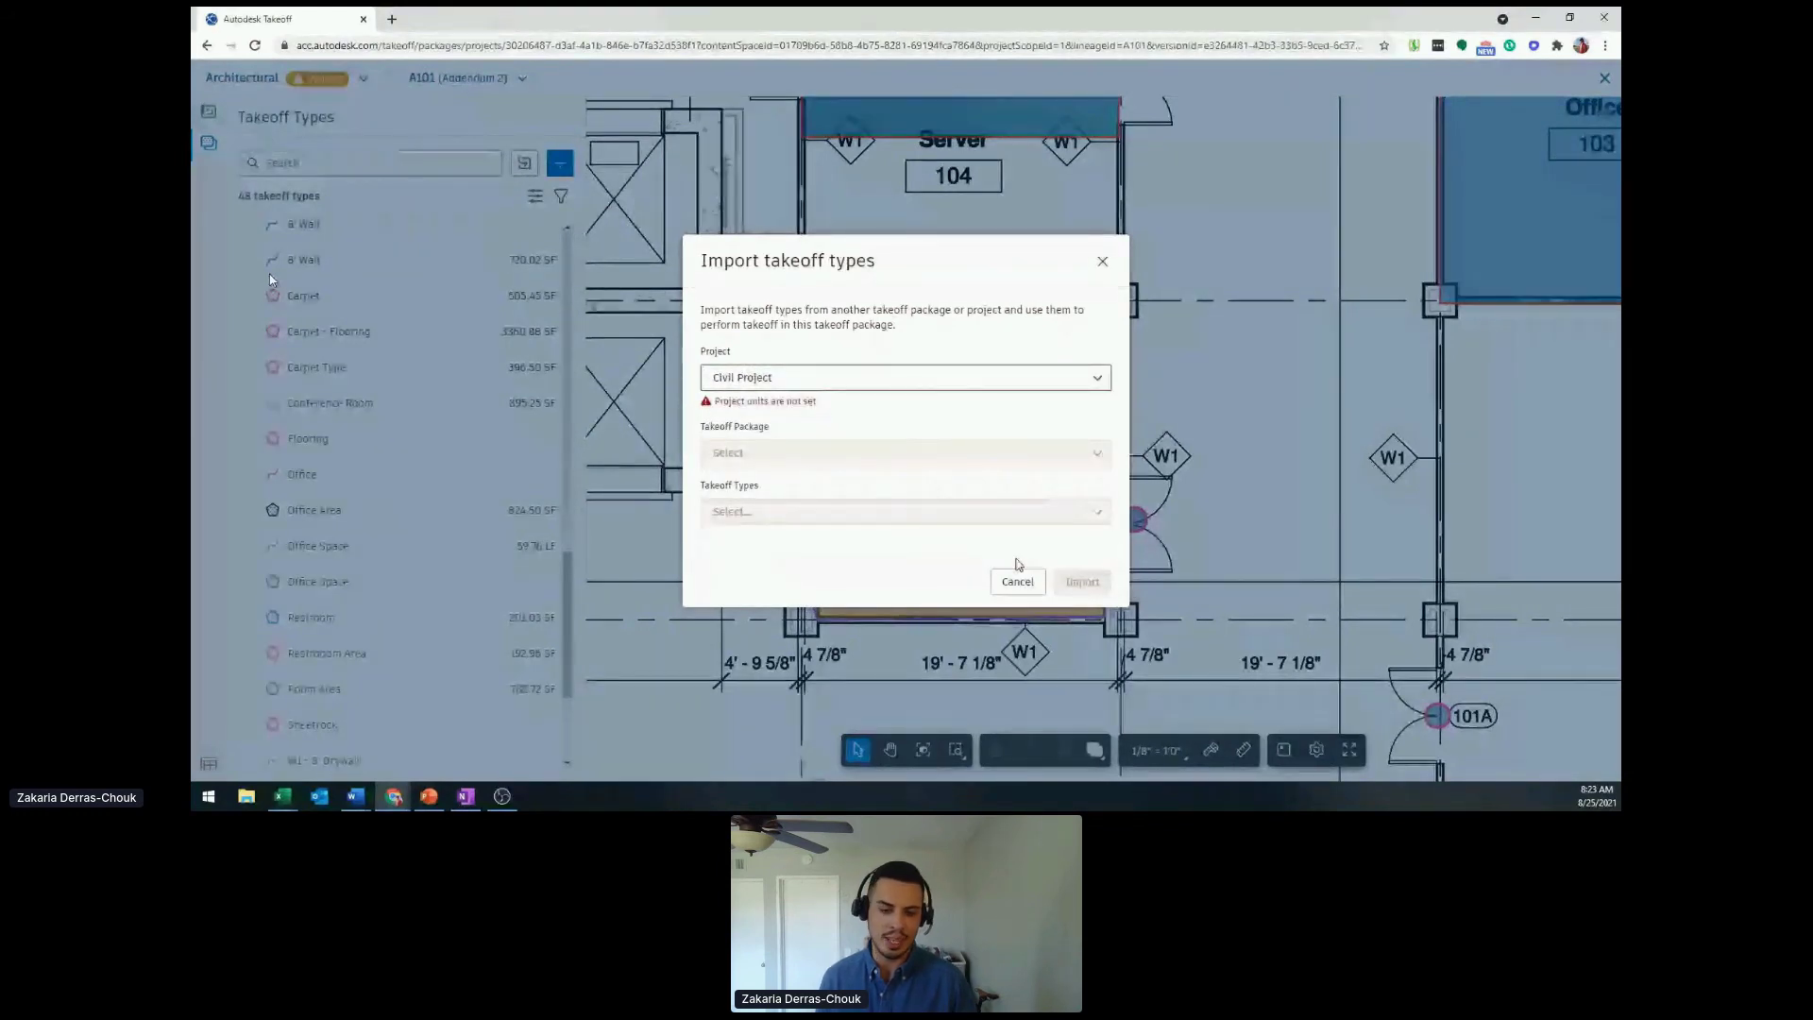
pyautogui.click(1018, 581)
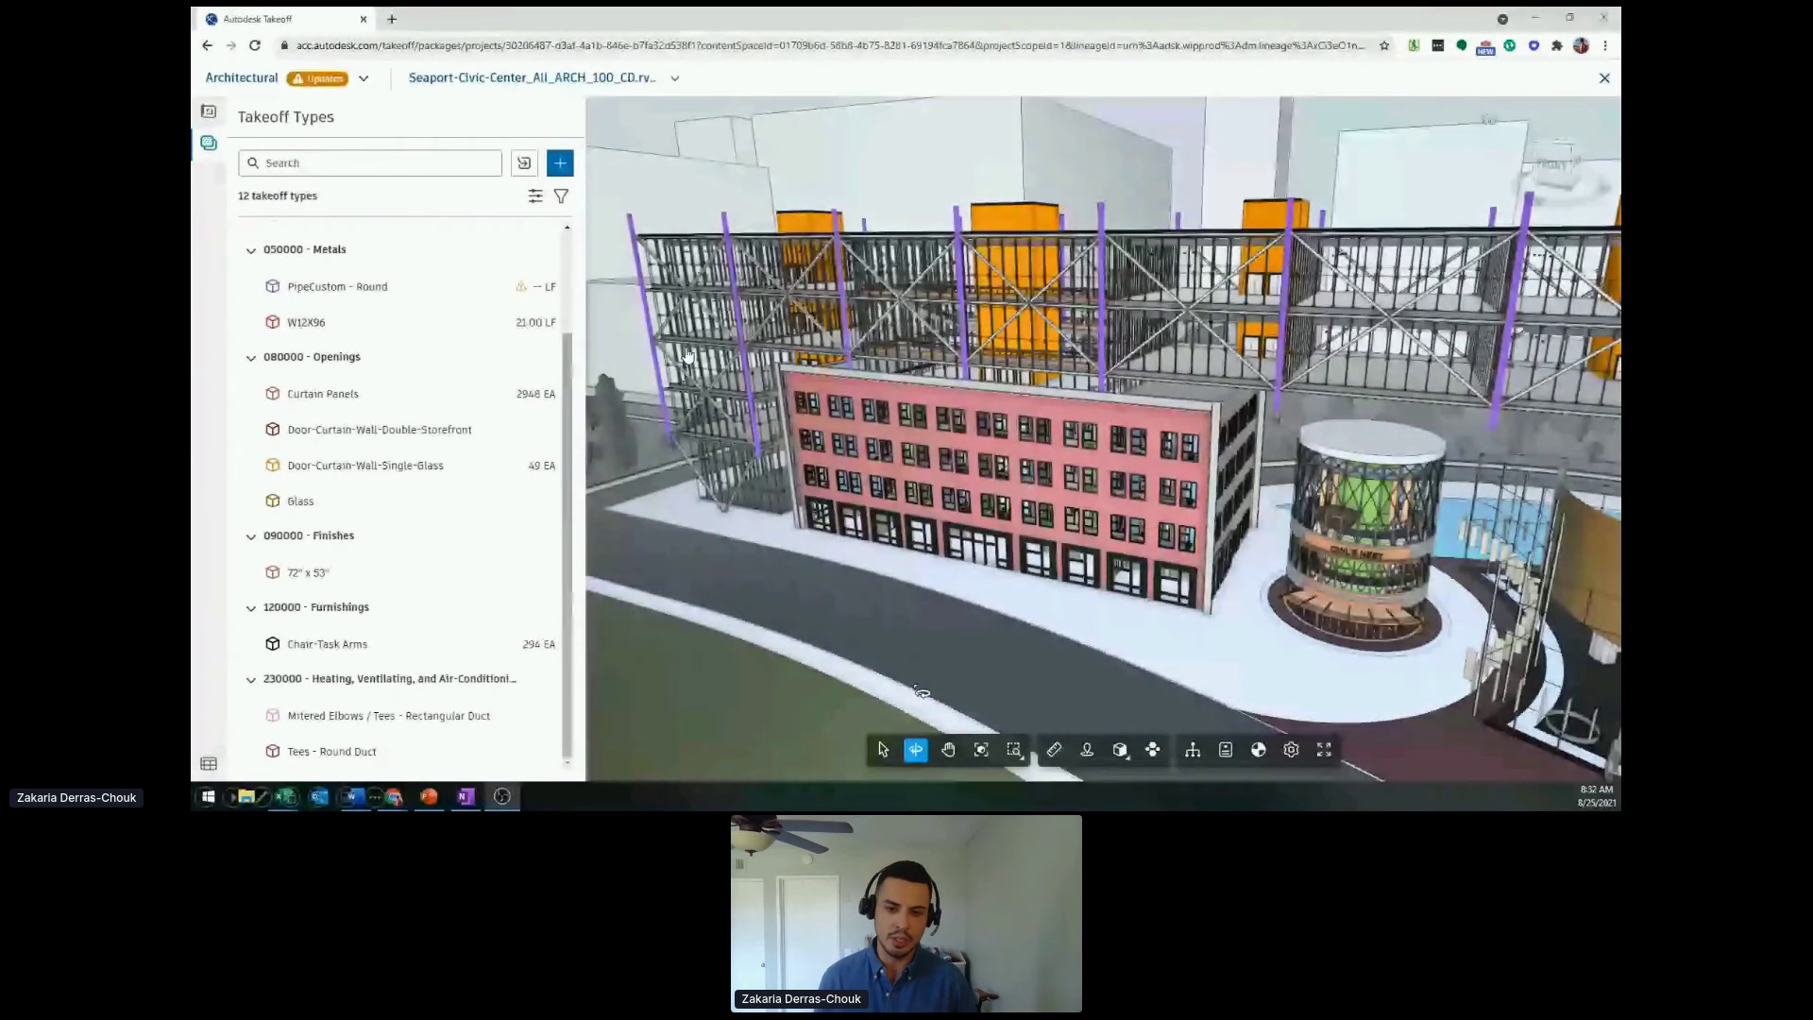
# - Select the pink brick building in the Seaport Civic Center 3D model
pyautogui.press('Escape')
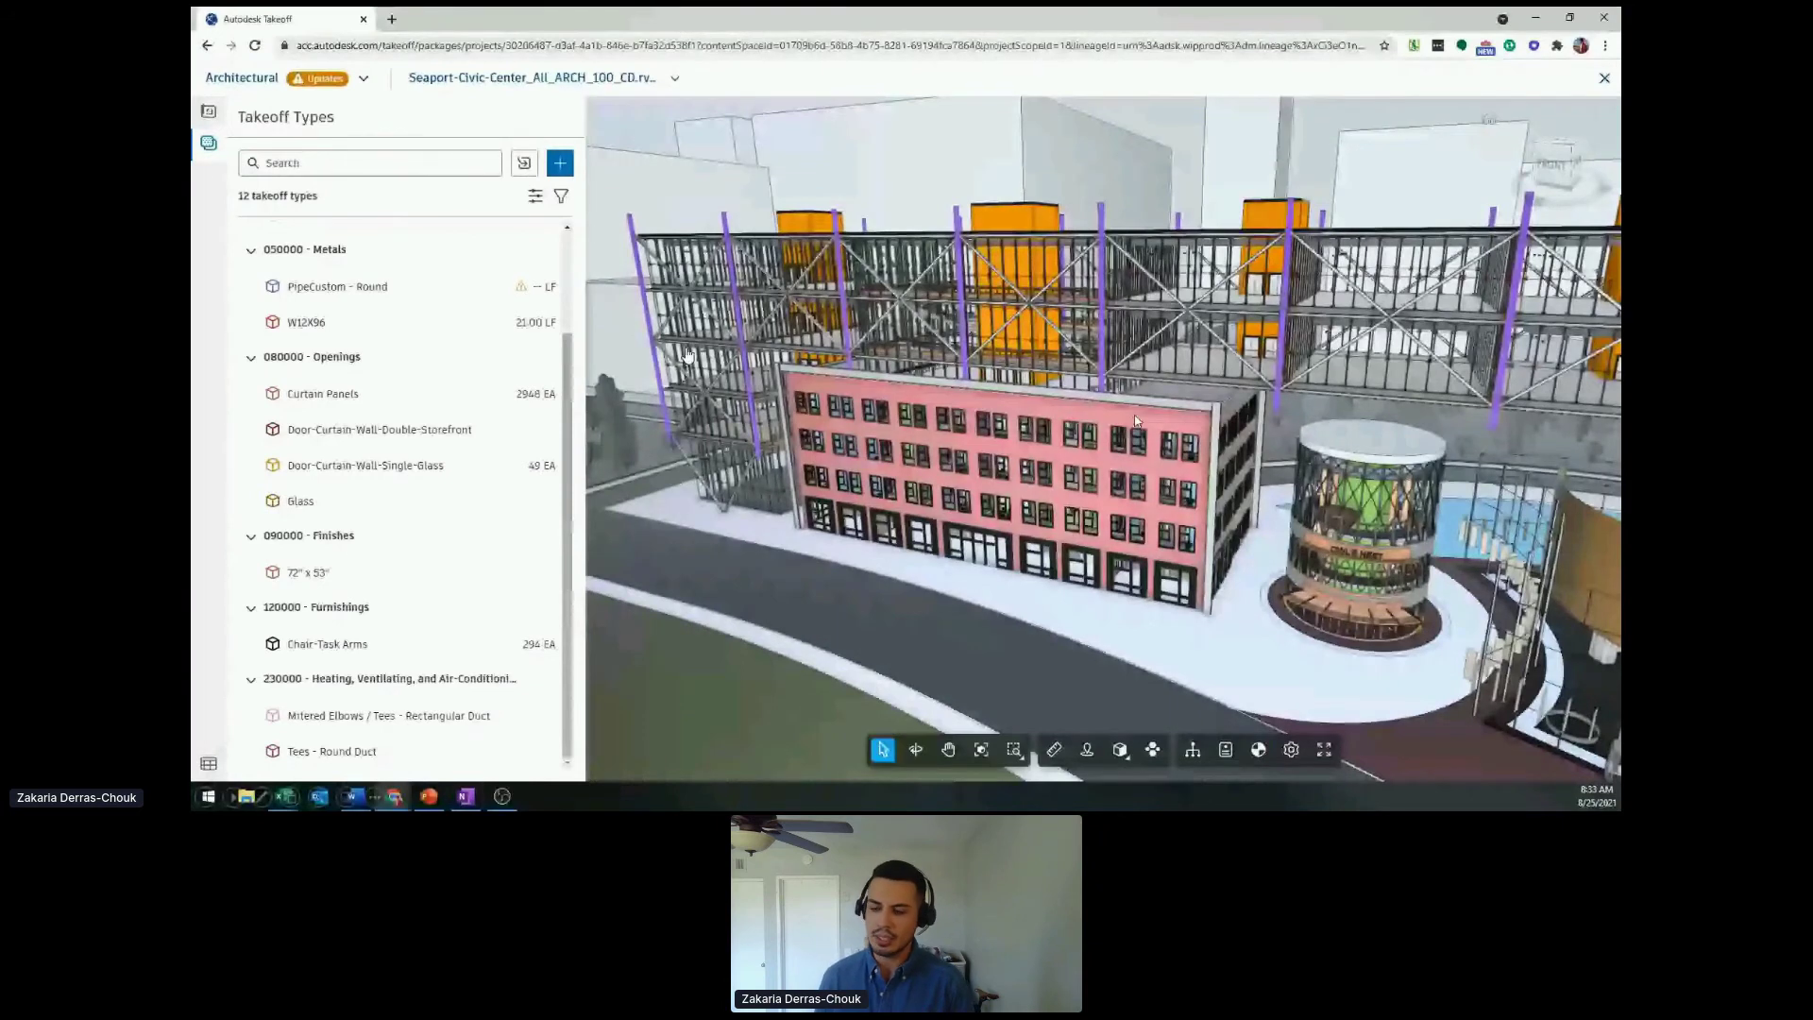
pyautogui.click(1137, 421)
pyautogui.click(374, 472)
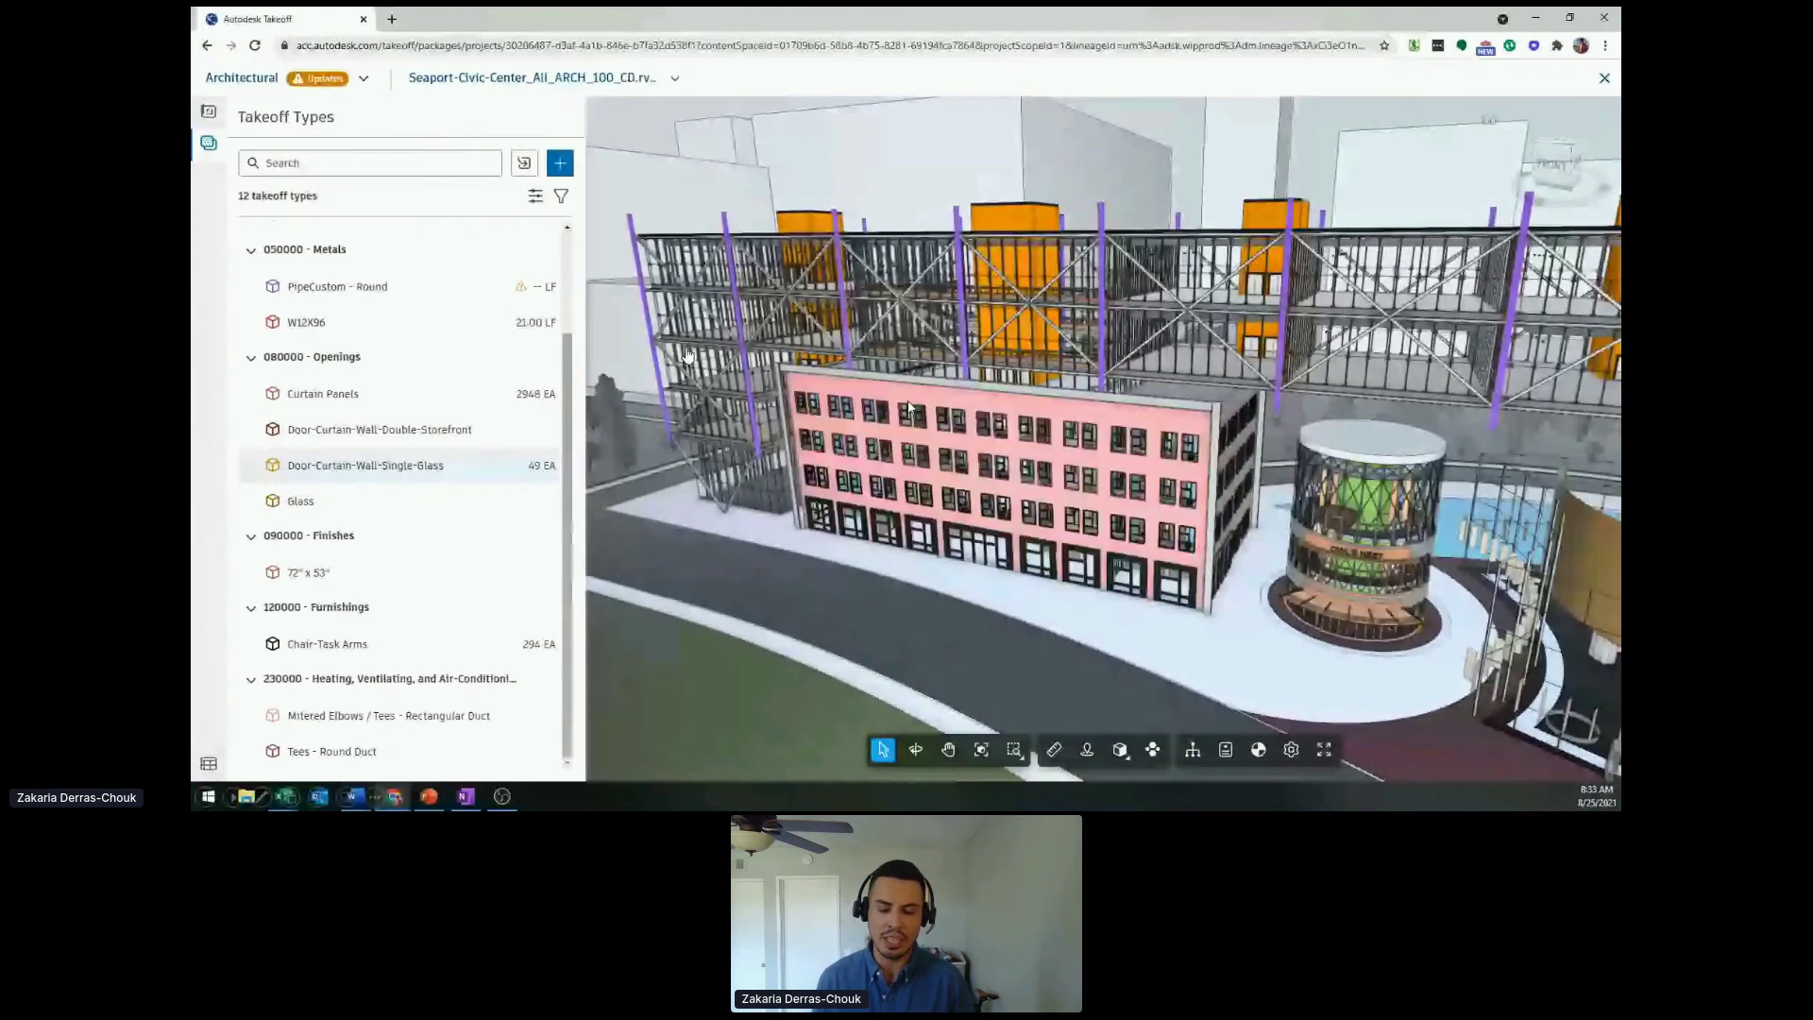
pyautogui.click(939, 400)
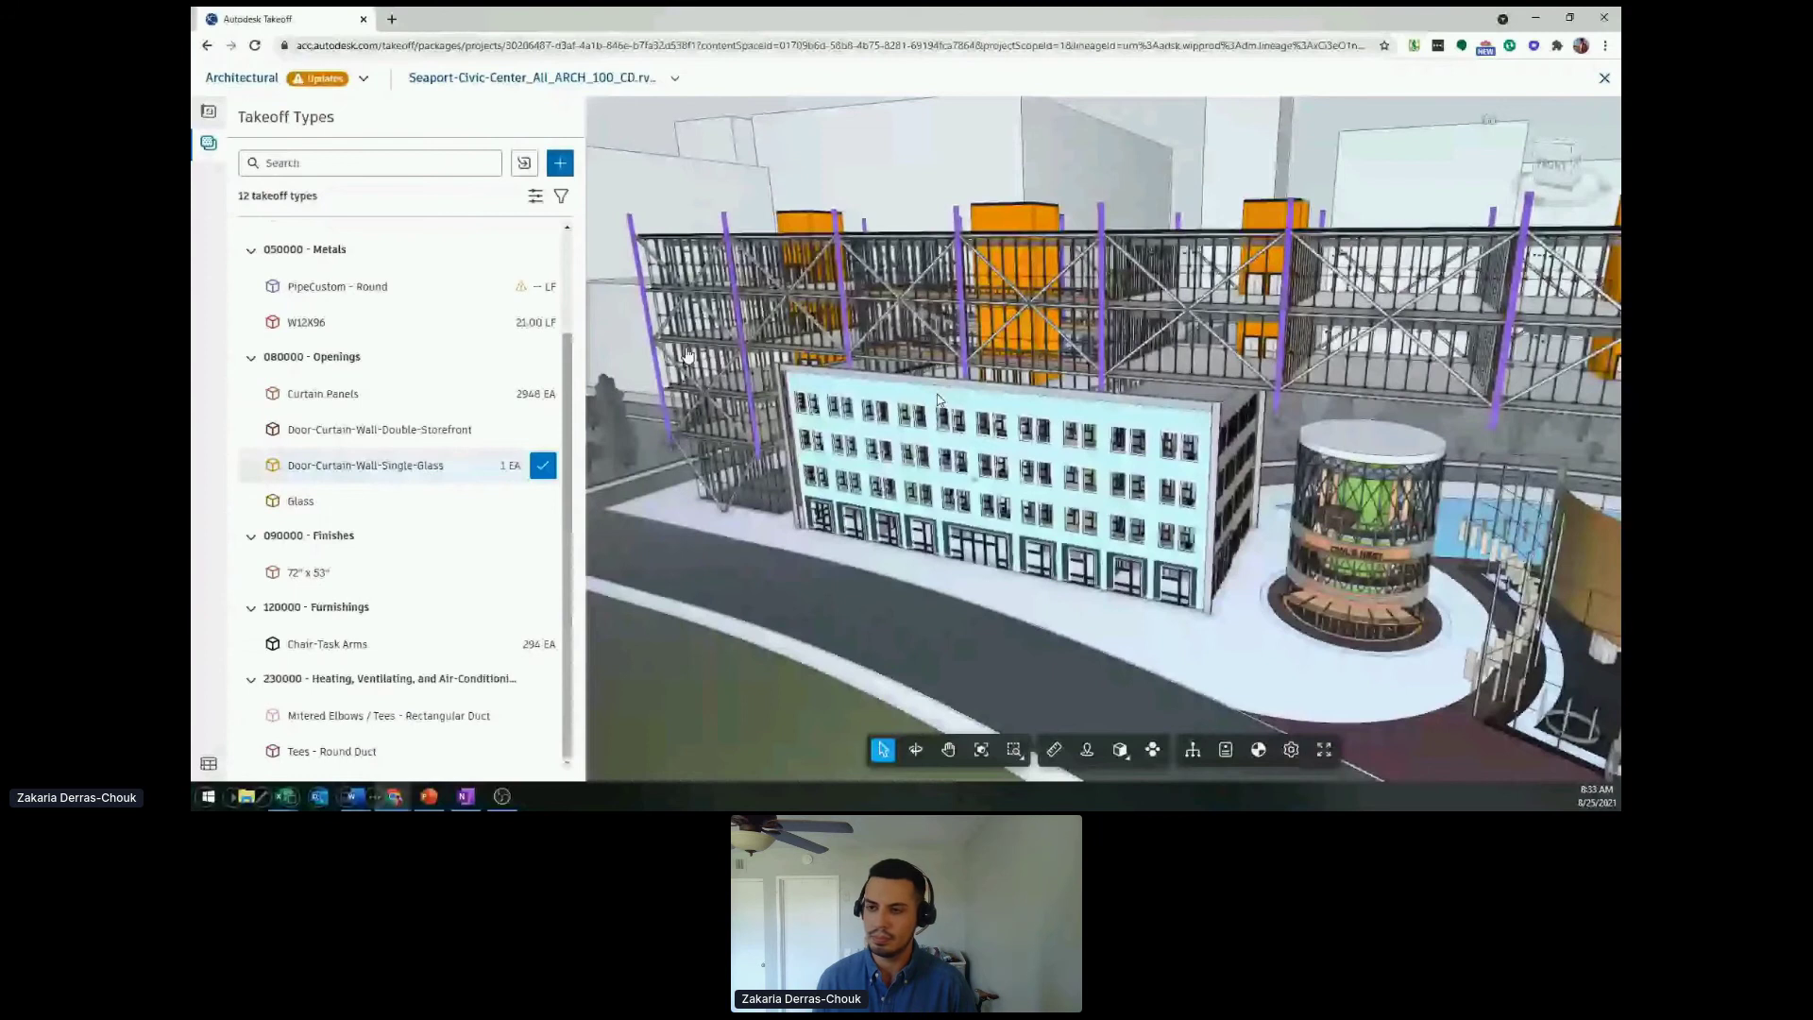
# - Create a takeoff type for the selected building with orange fill, classified 090000 - Finishes
pyautogui.click(560, 163)
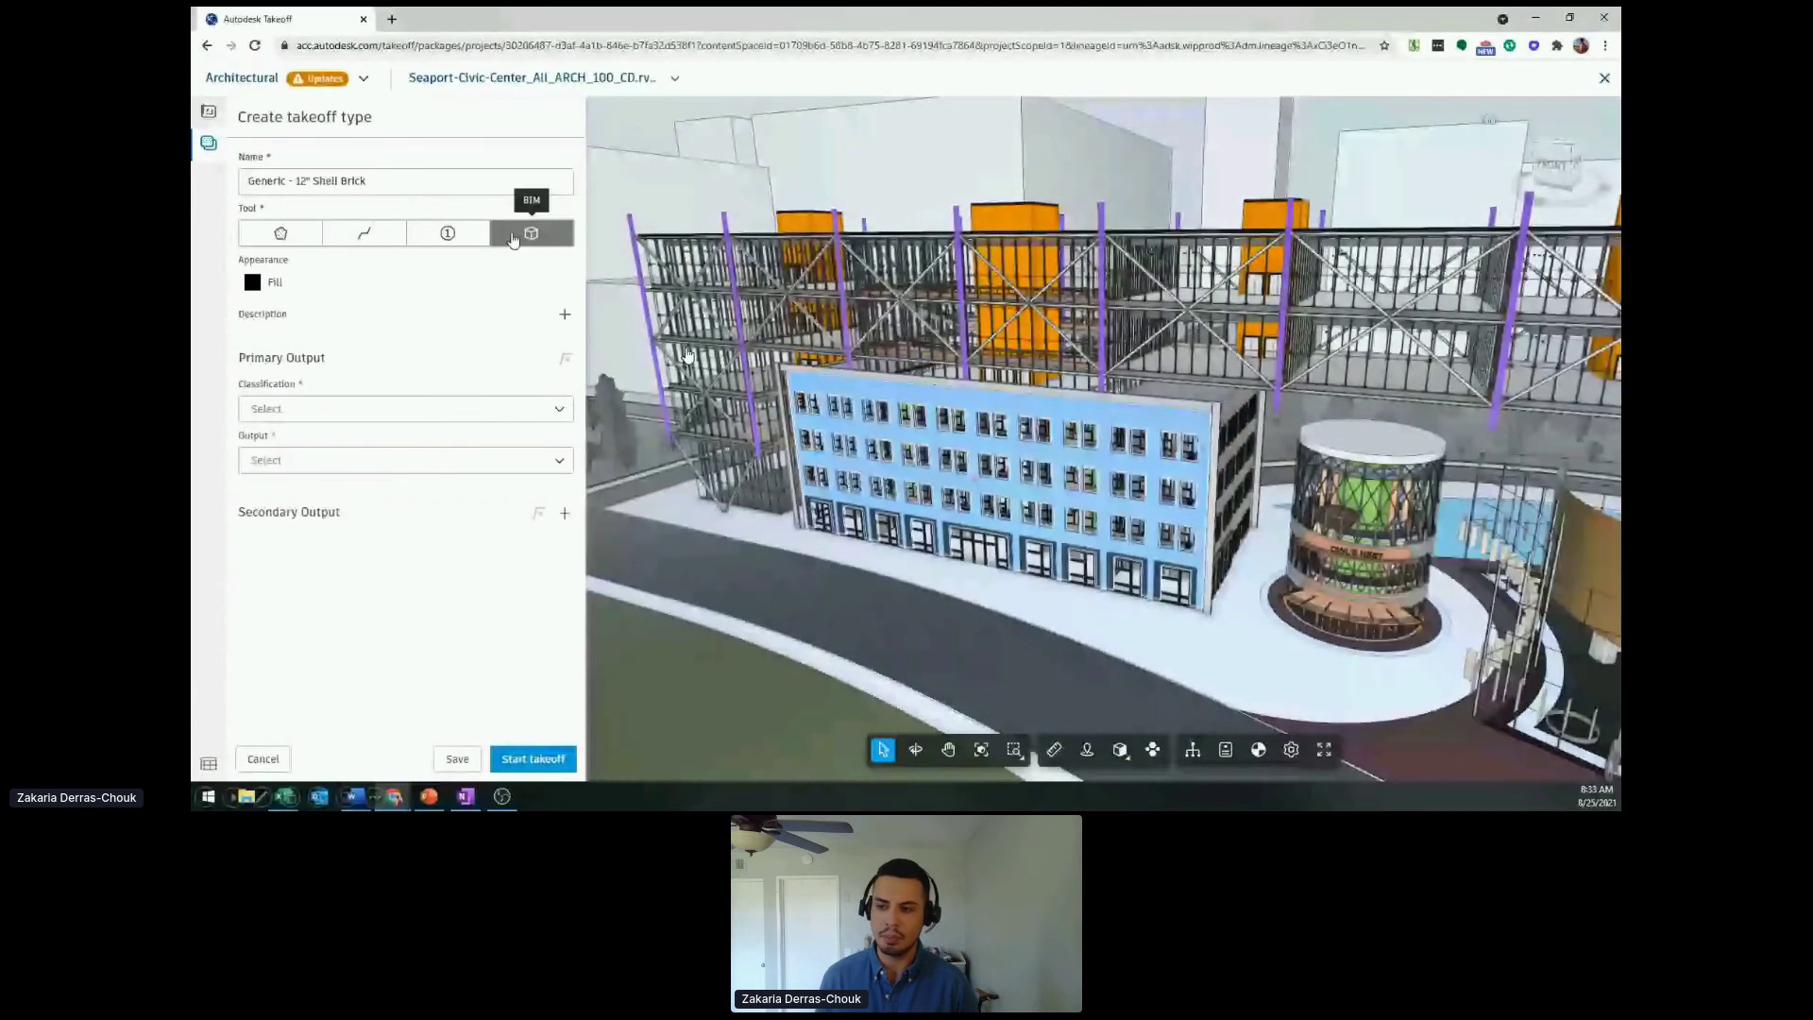
pyautogui.click(253, 284)
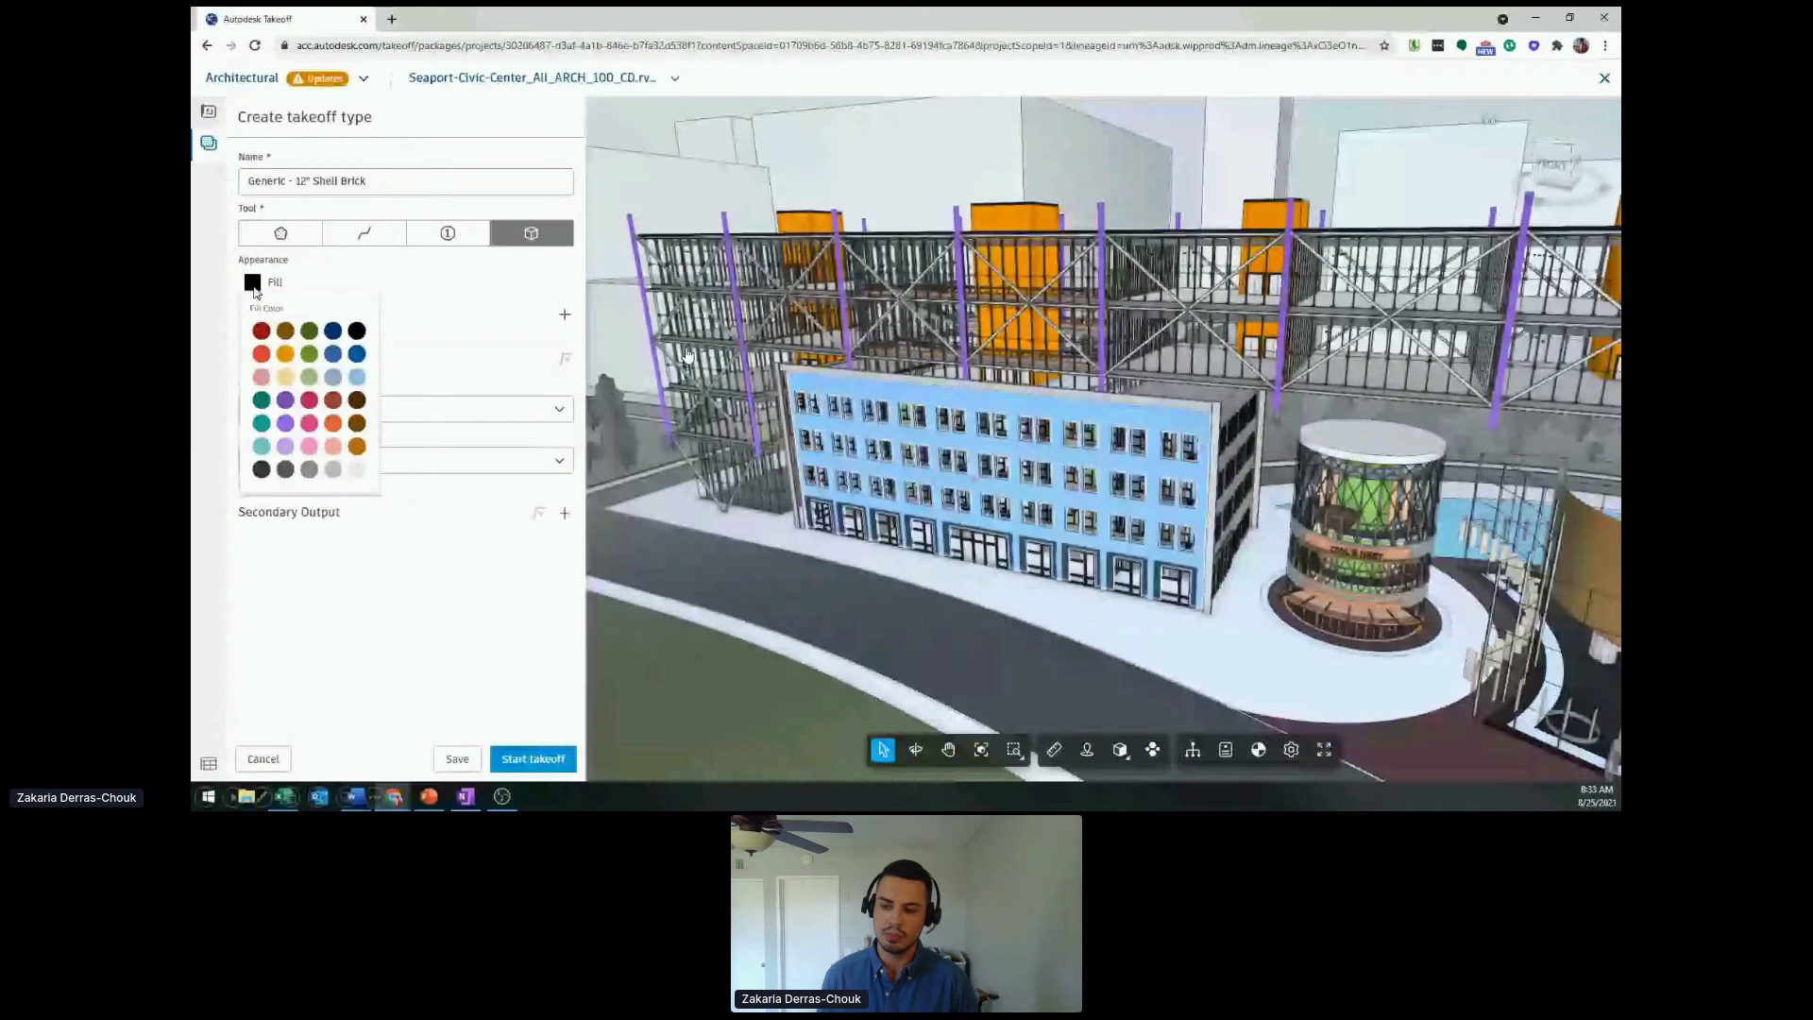
pyautogui.click(285, 353)
pyautogui.click(286, 408)
pyautogui.click(287, 619)
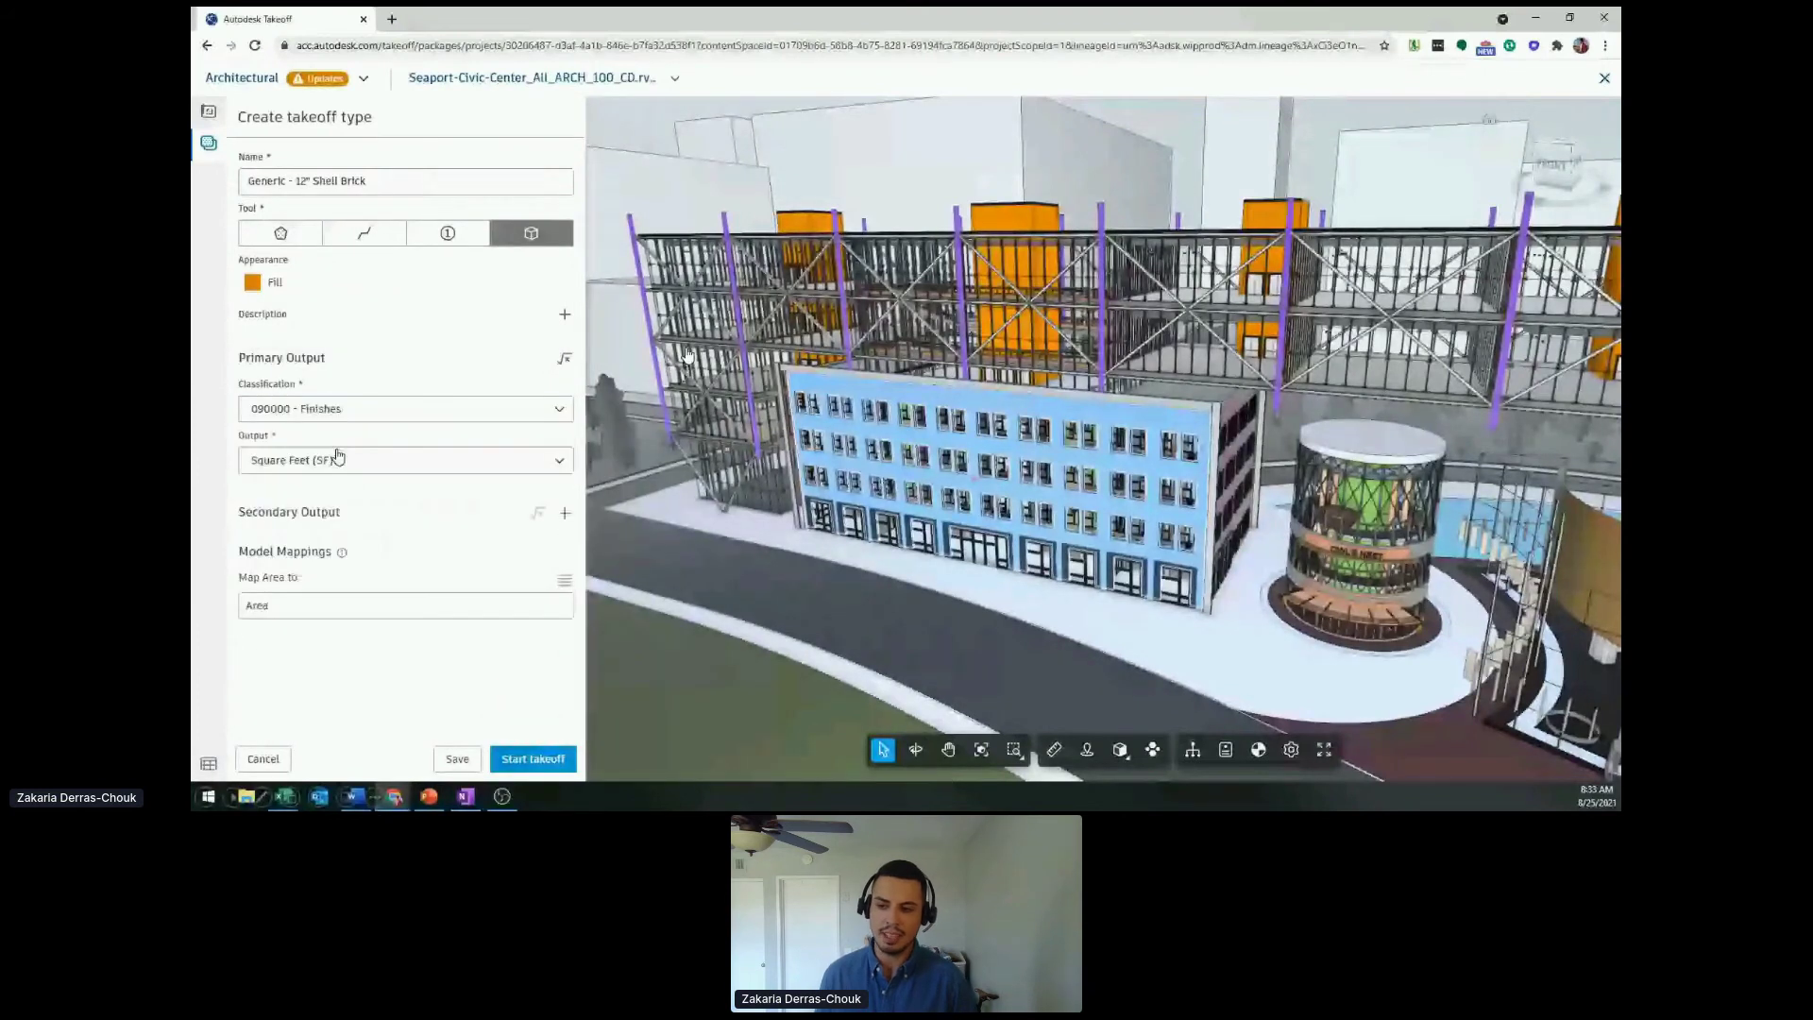
# - Take off the building and additional brick walls as Shell Brick, reaching 25348.00 SF
pyautogui.click(532, 759)
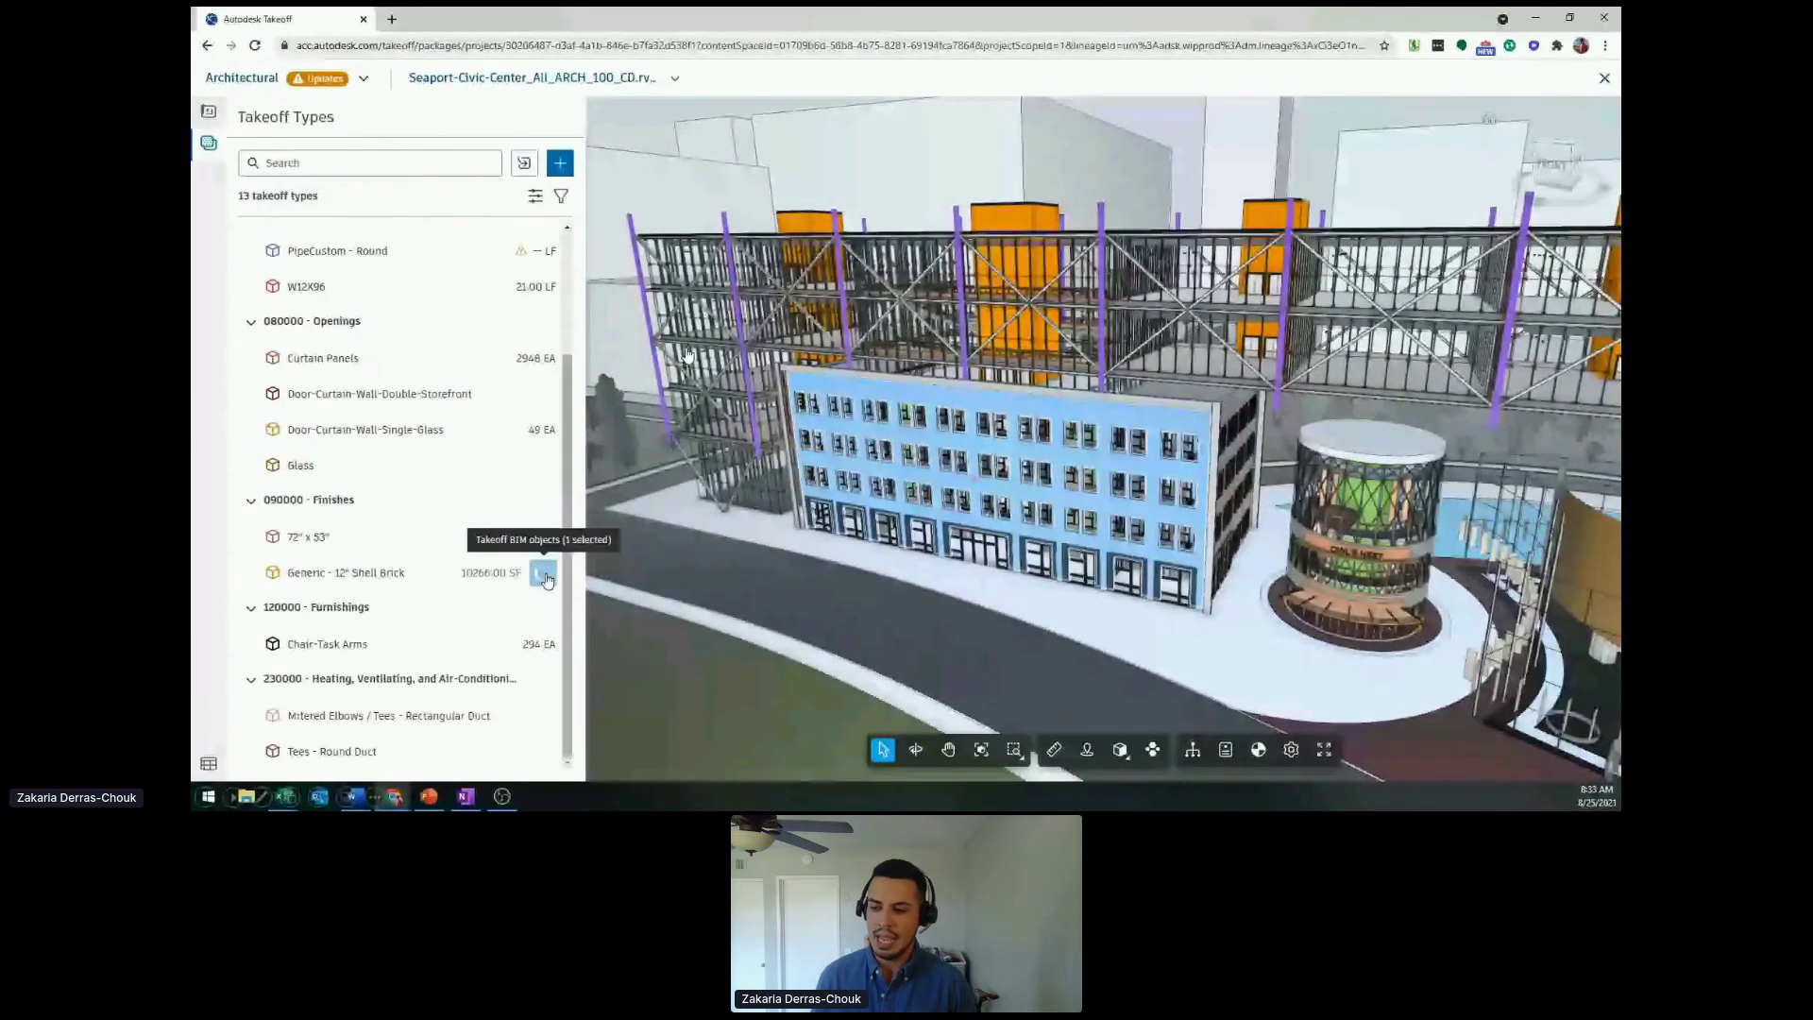
pyautogui.click(544, 574)
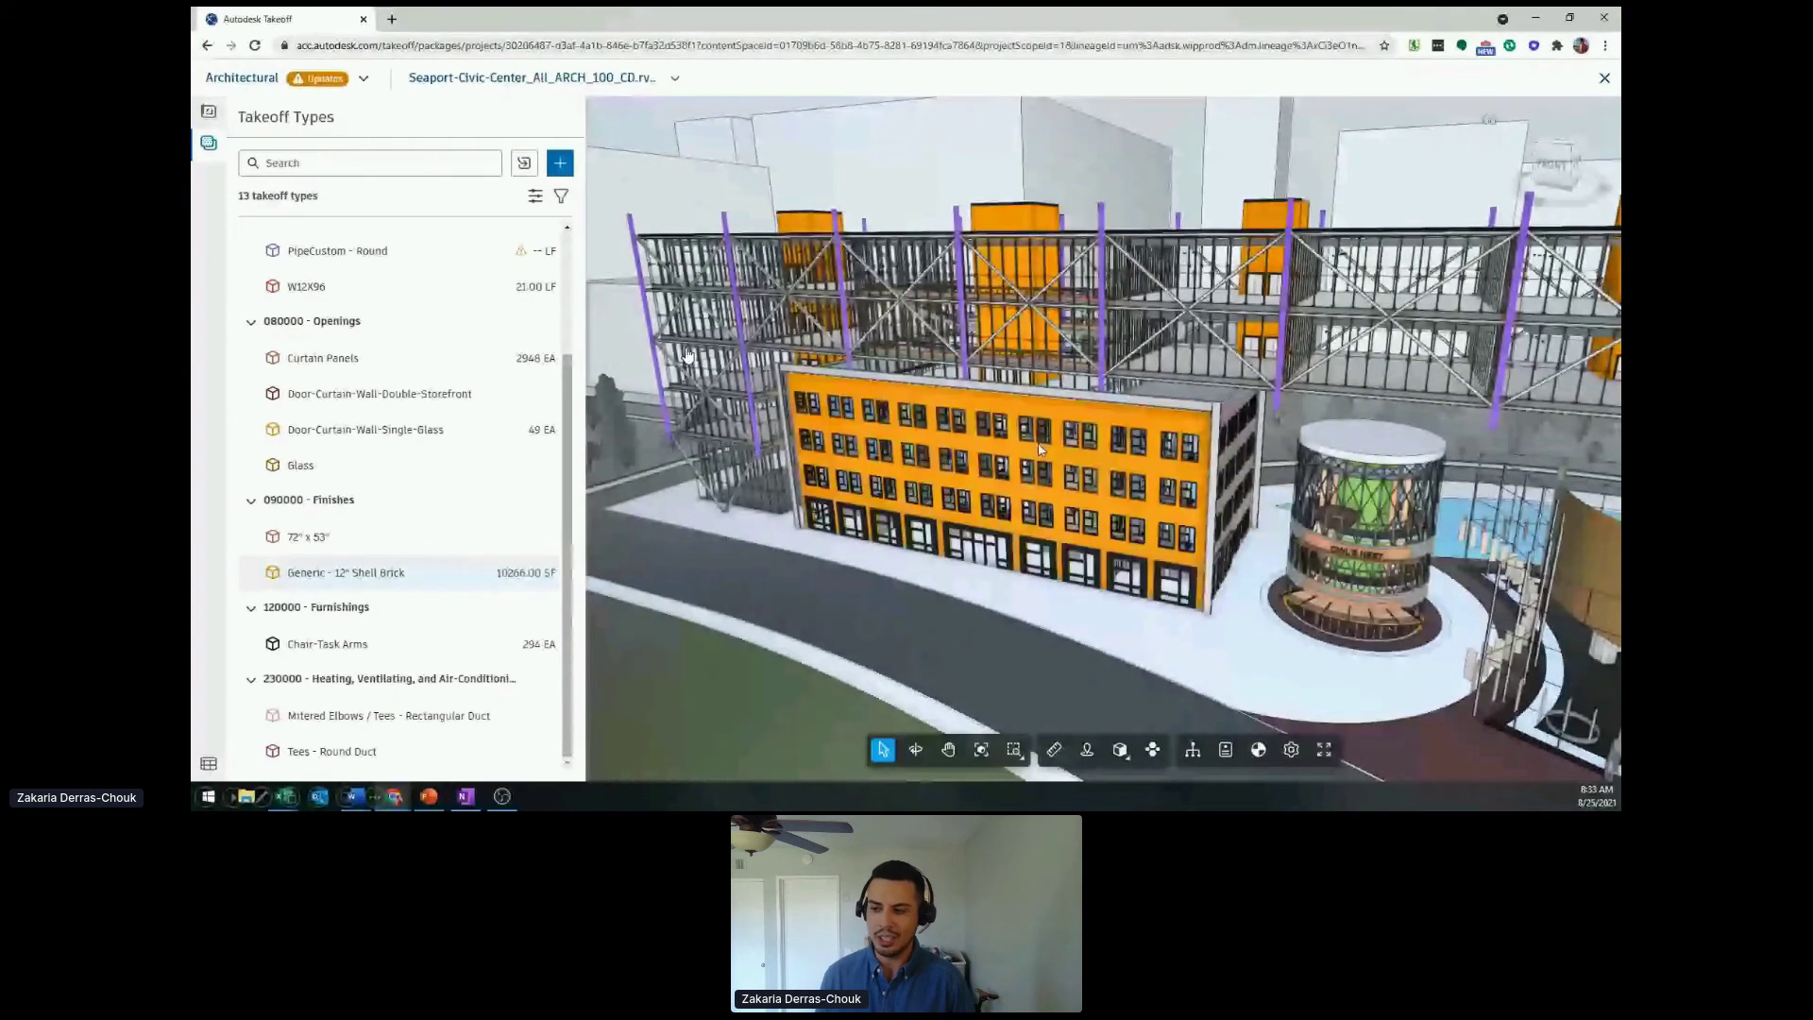
pyautogui.scroll(3, 1112, 408)
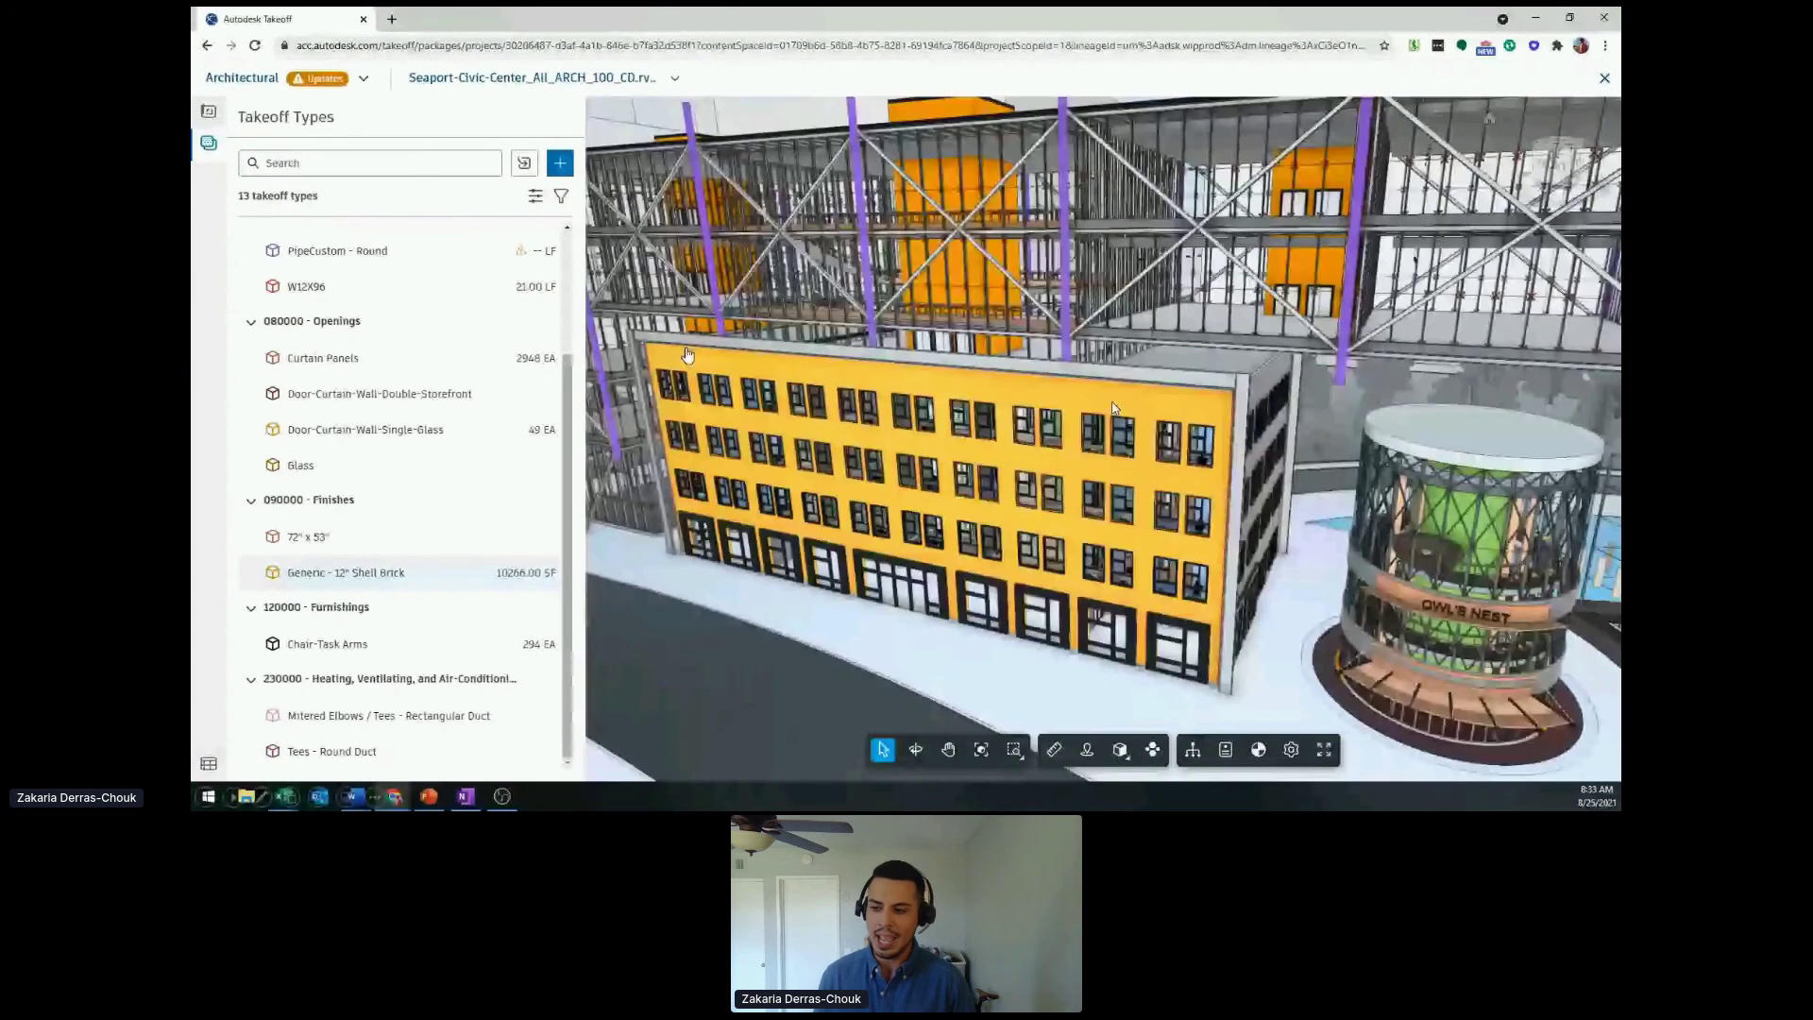
pyautogui.click(1012, 391)
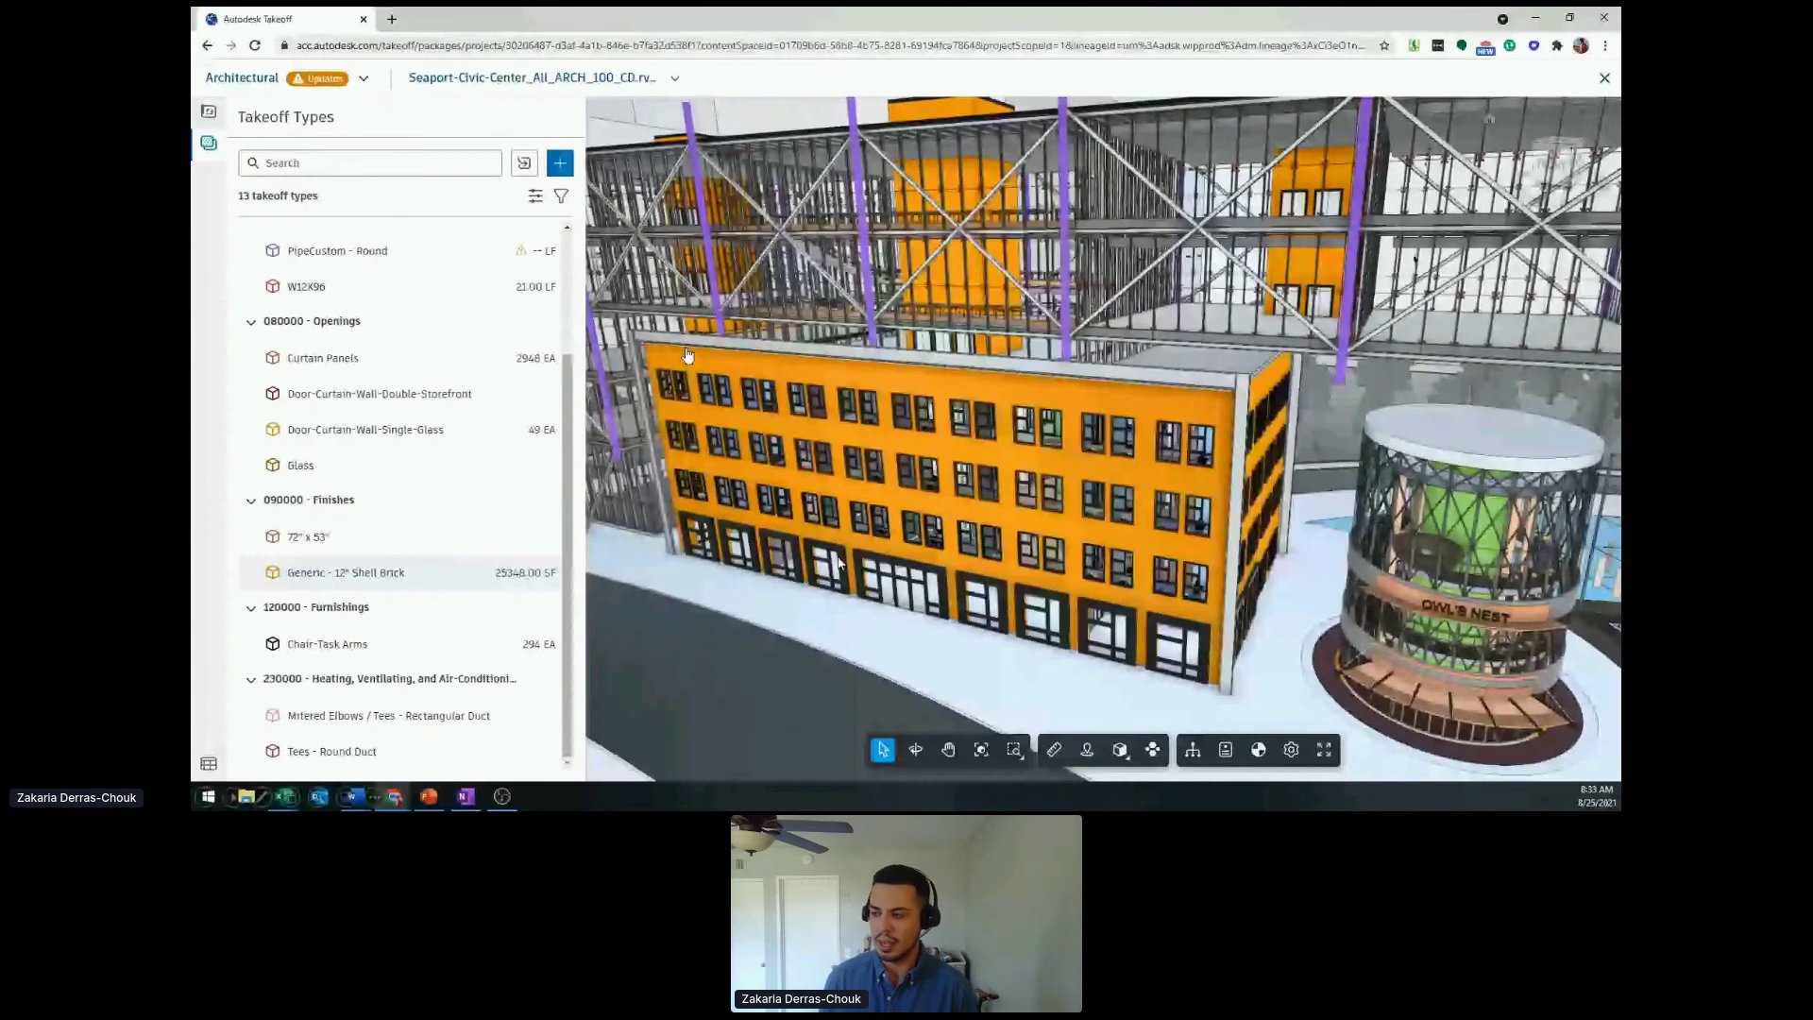
pyautogui.moveTo(838, 563); pyautogui.dragTo(955, 742)
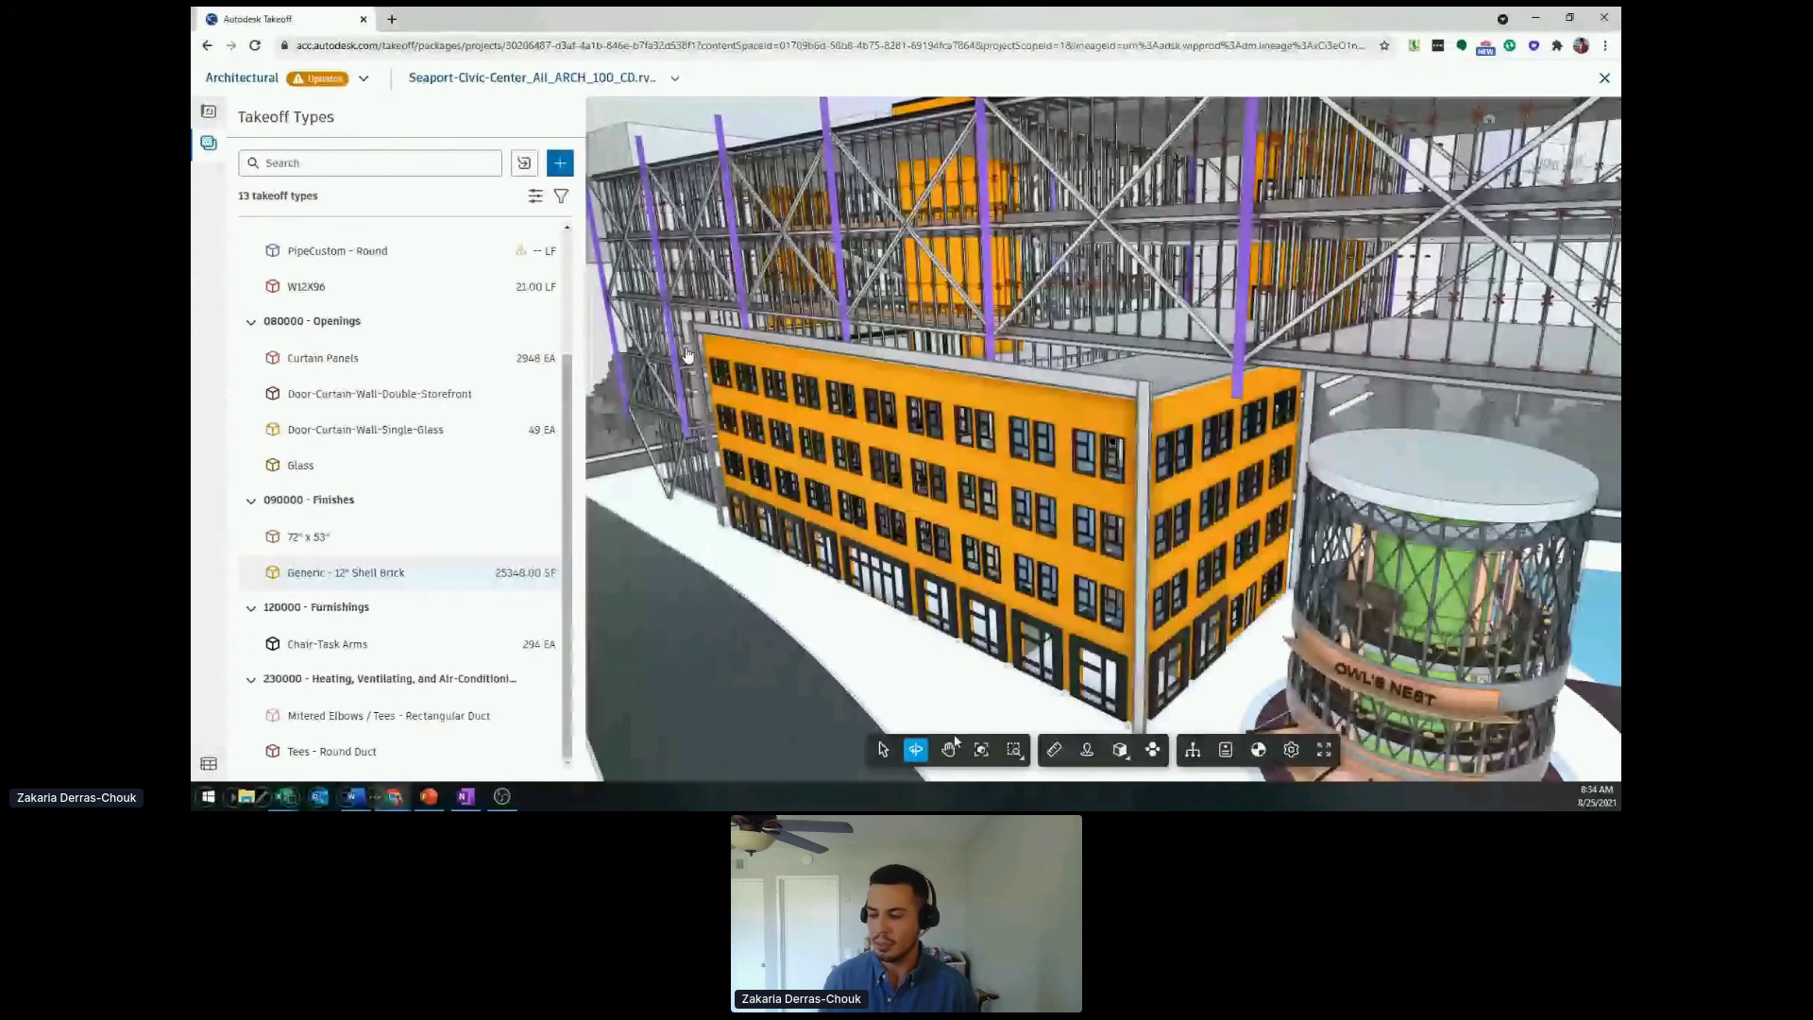
# - Isolate G-Level 5 from the Levels list, then zoom back out to the whole building
pyautogui.press('Escape')
pyautogui.click(1259, 751)
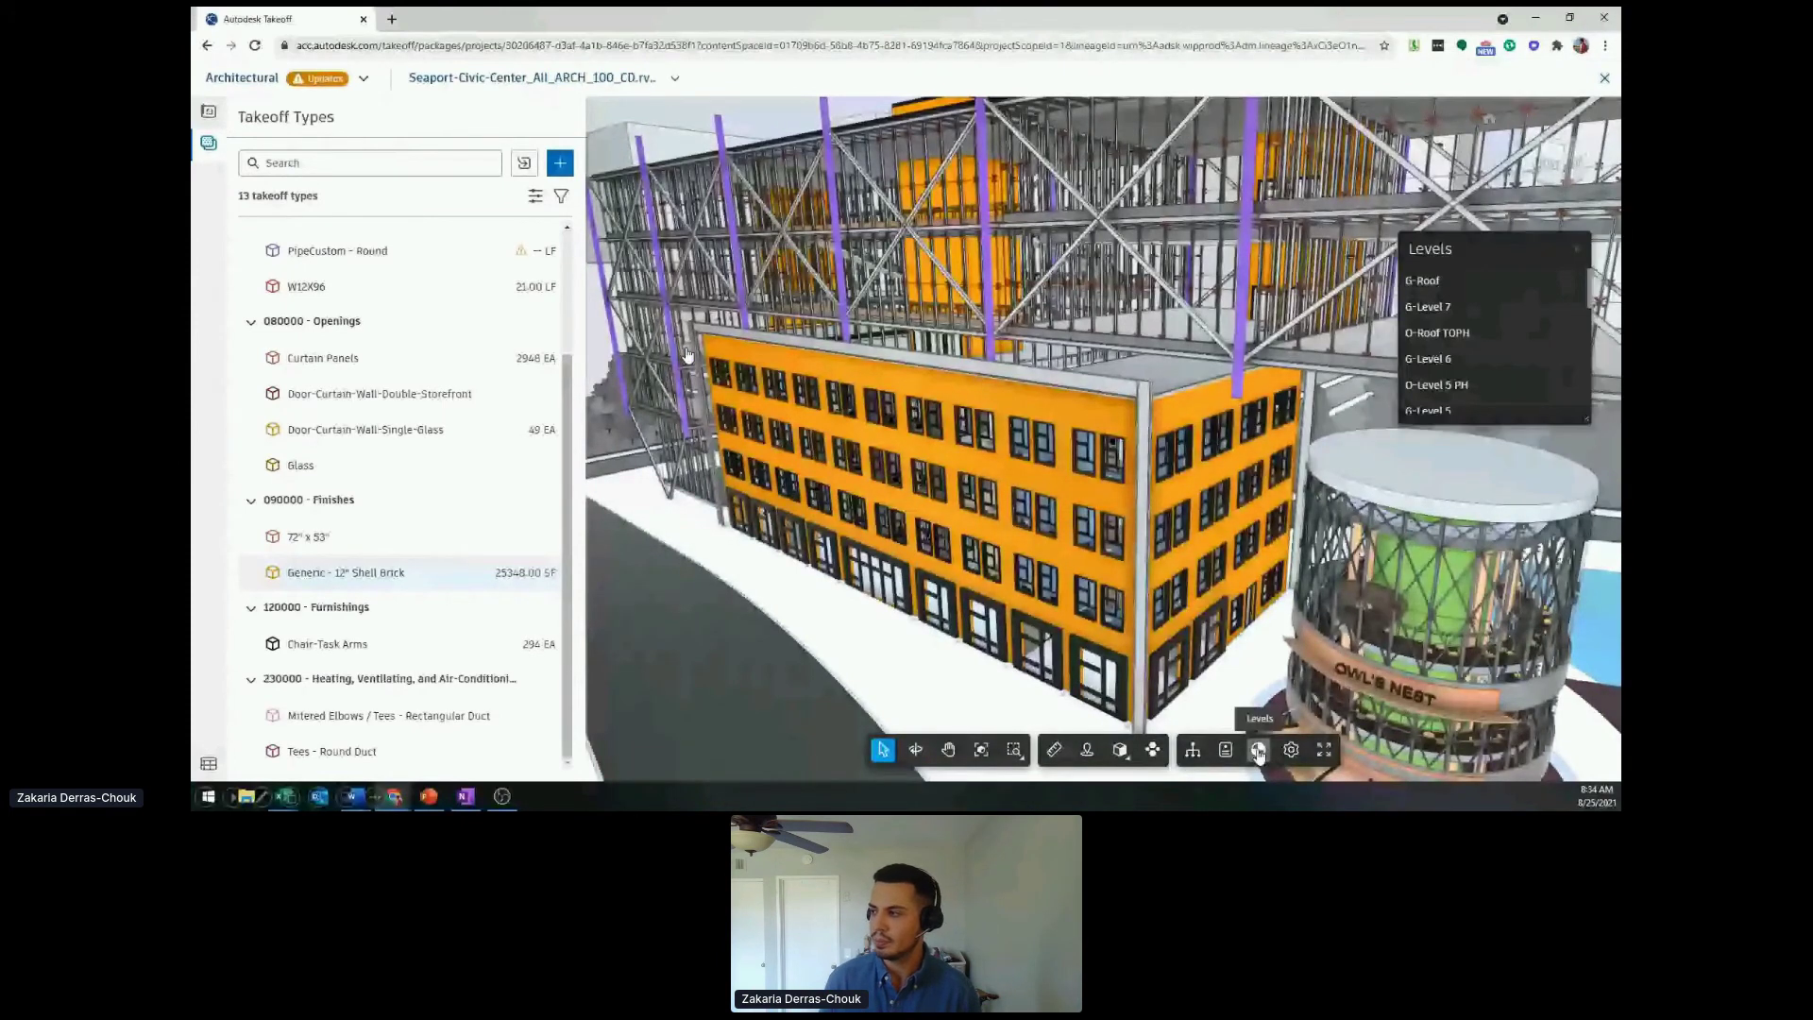
pyautogui.scroll(-1, 1461, 347)
pyautogui.click(1461, 342)
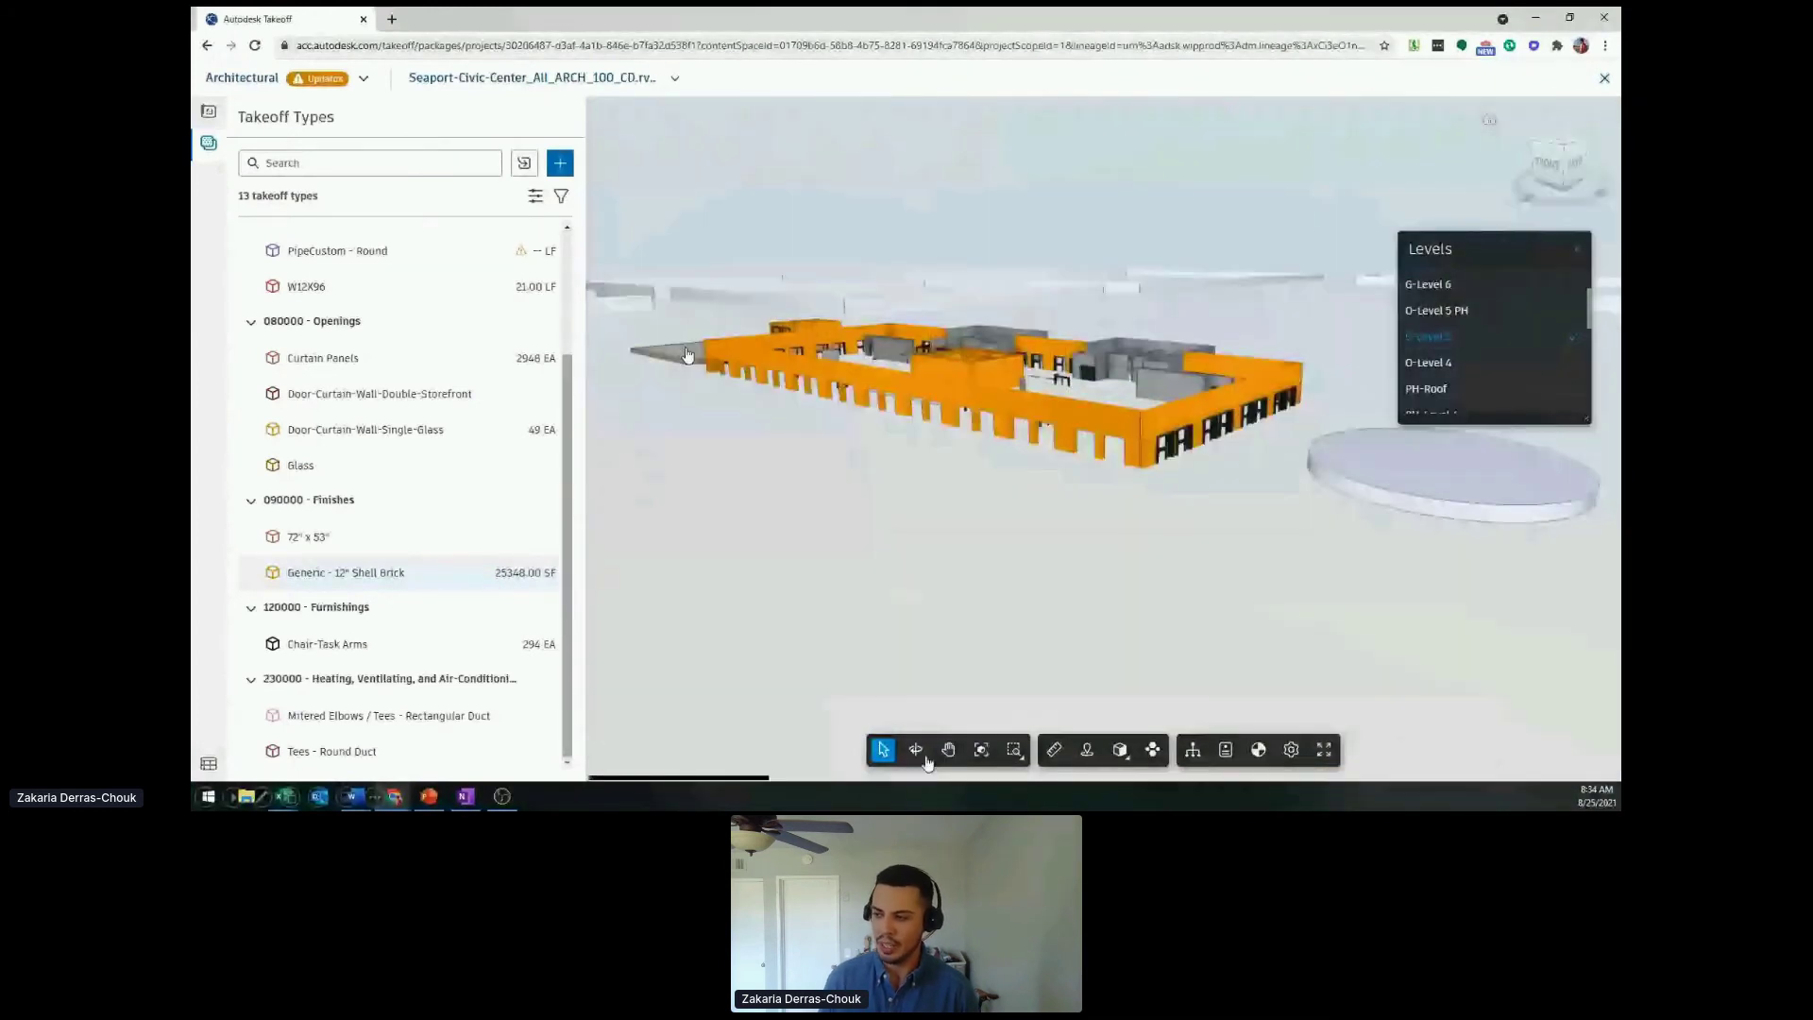
pyautogui.click(915, 749)
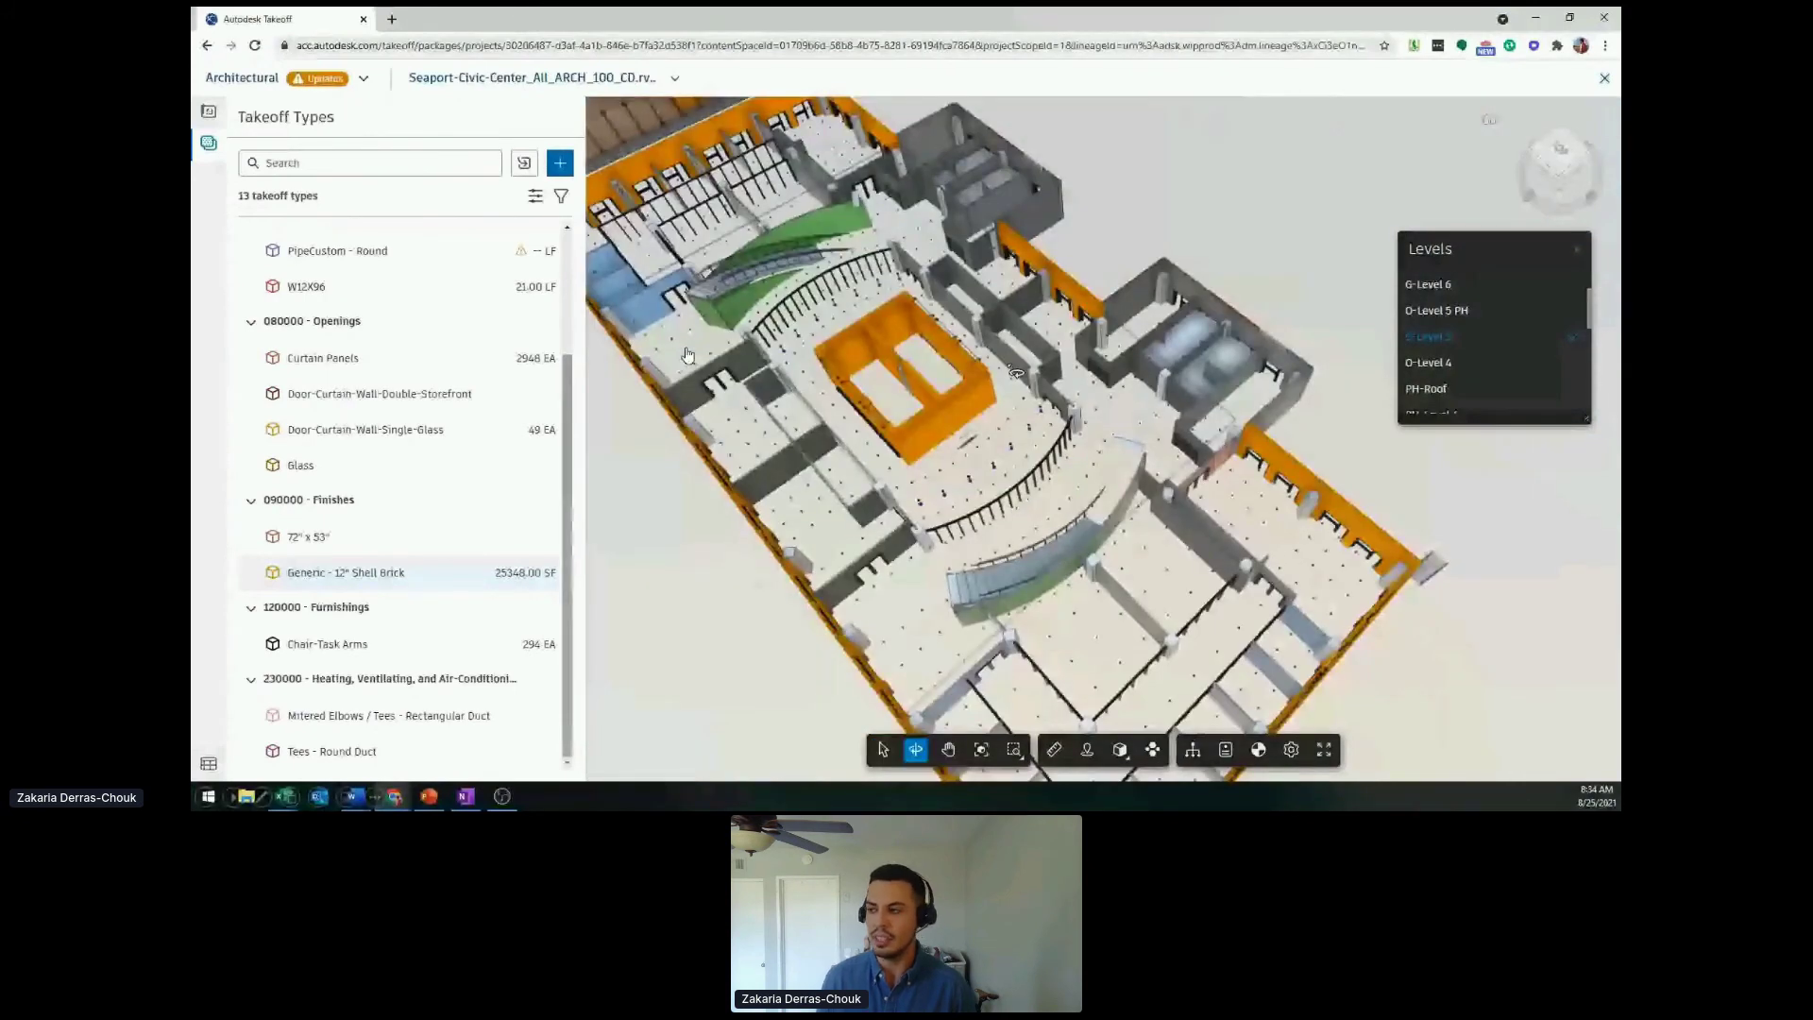
pyautogui.click(1427, 337)
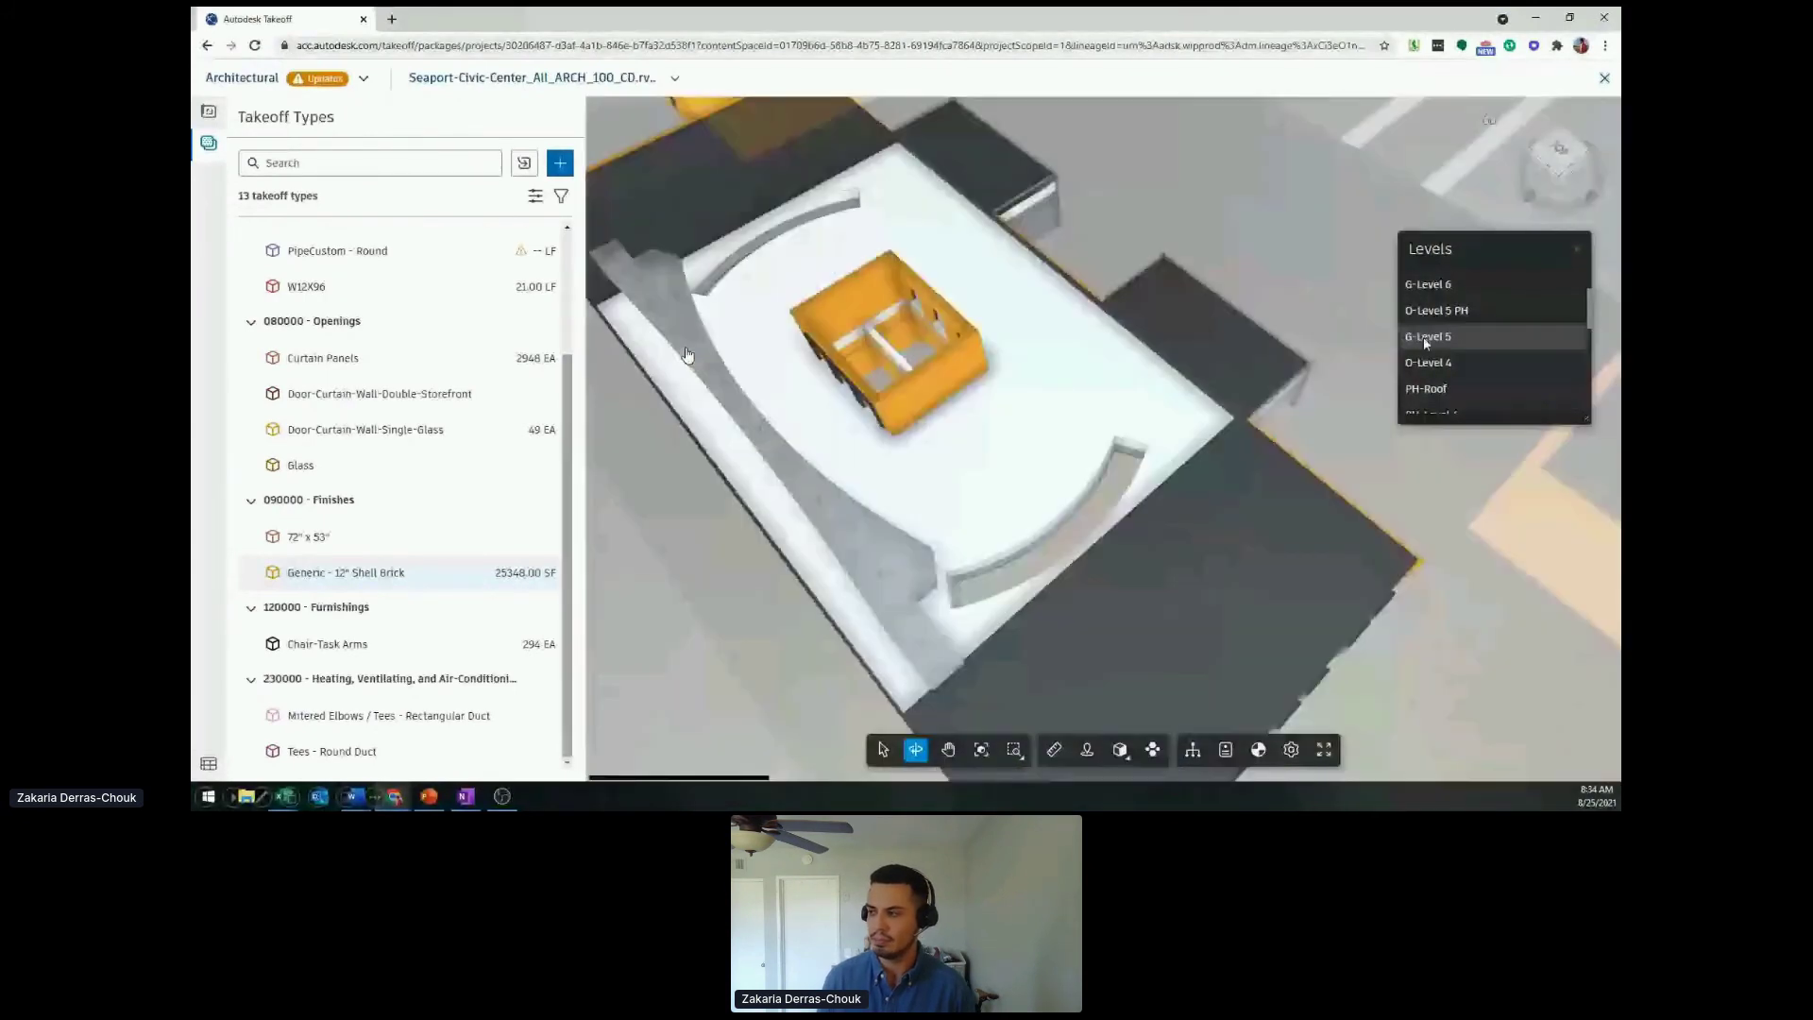
pyautogui.scroll(5, 1109, 452)
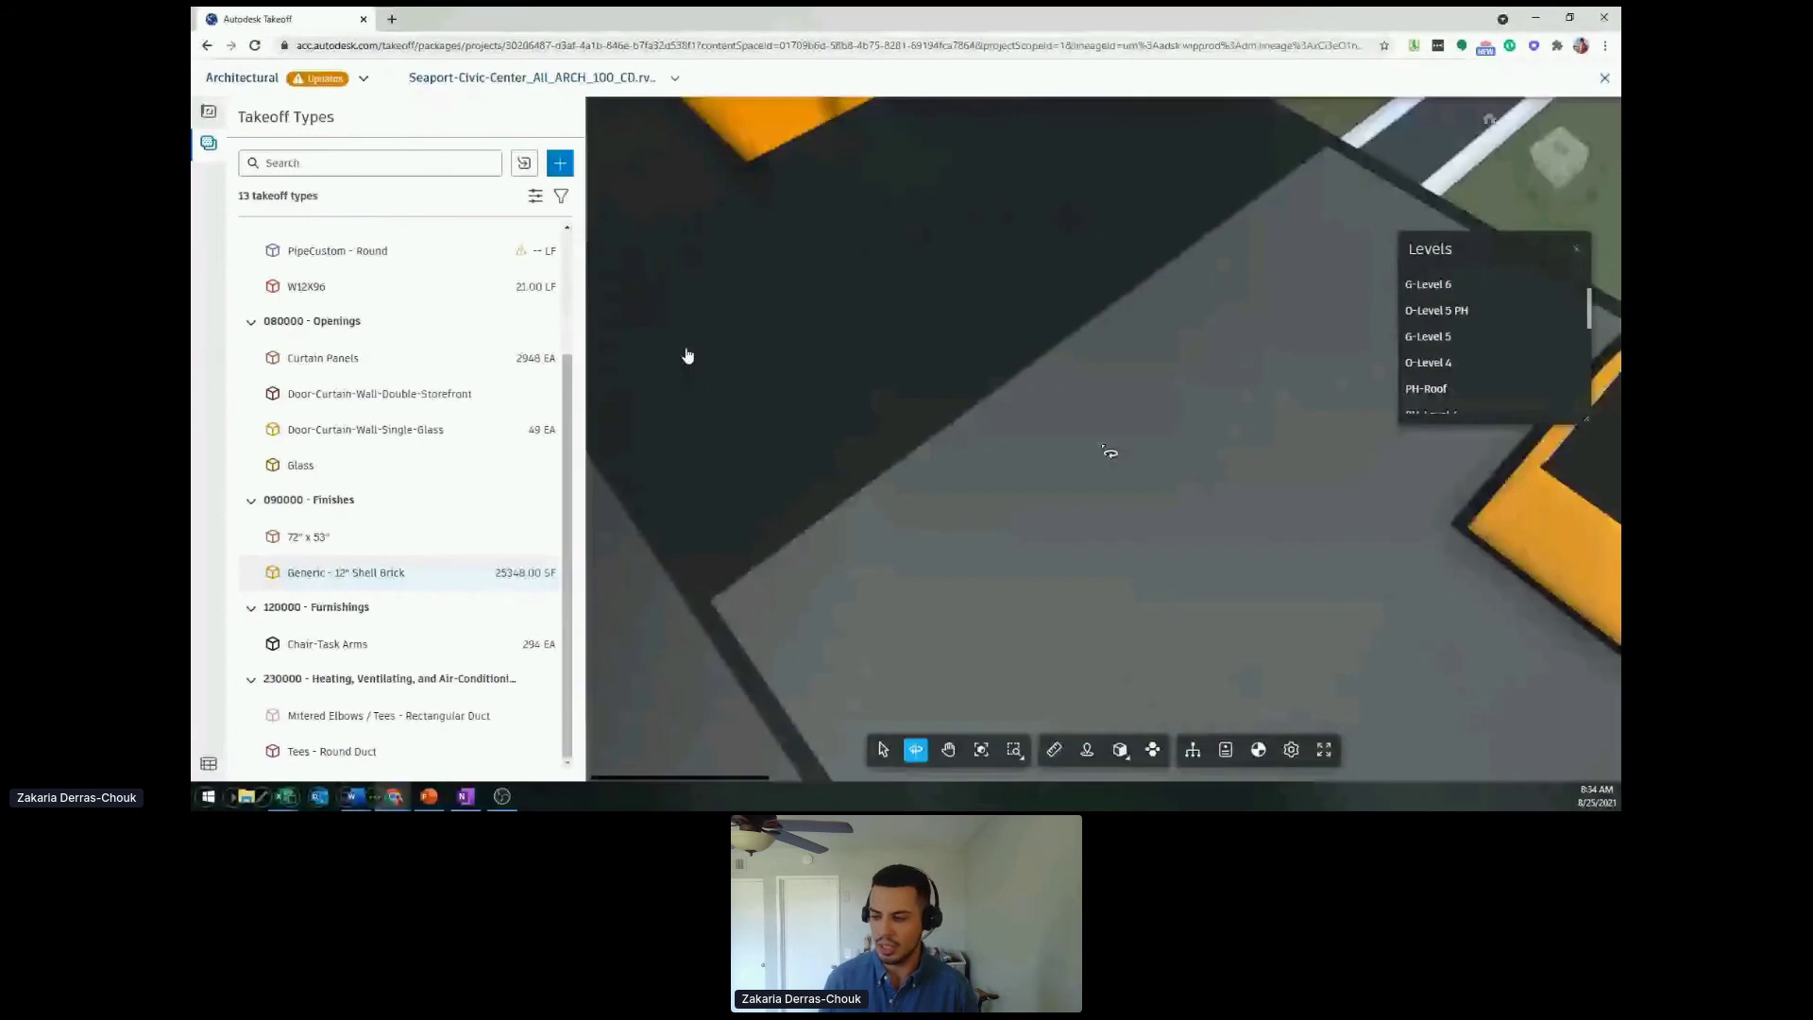
pyautogui.scroll(-5, 1057, 387)
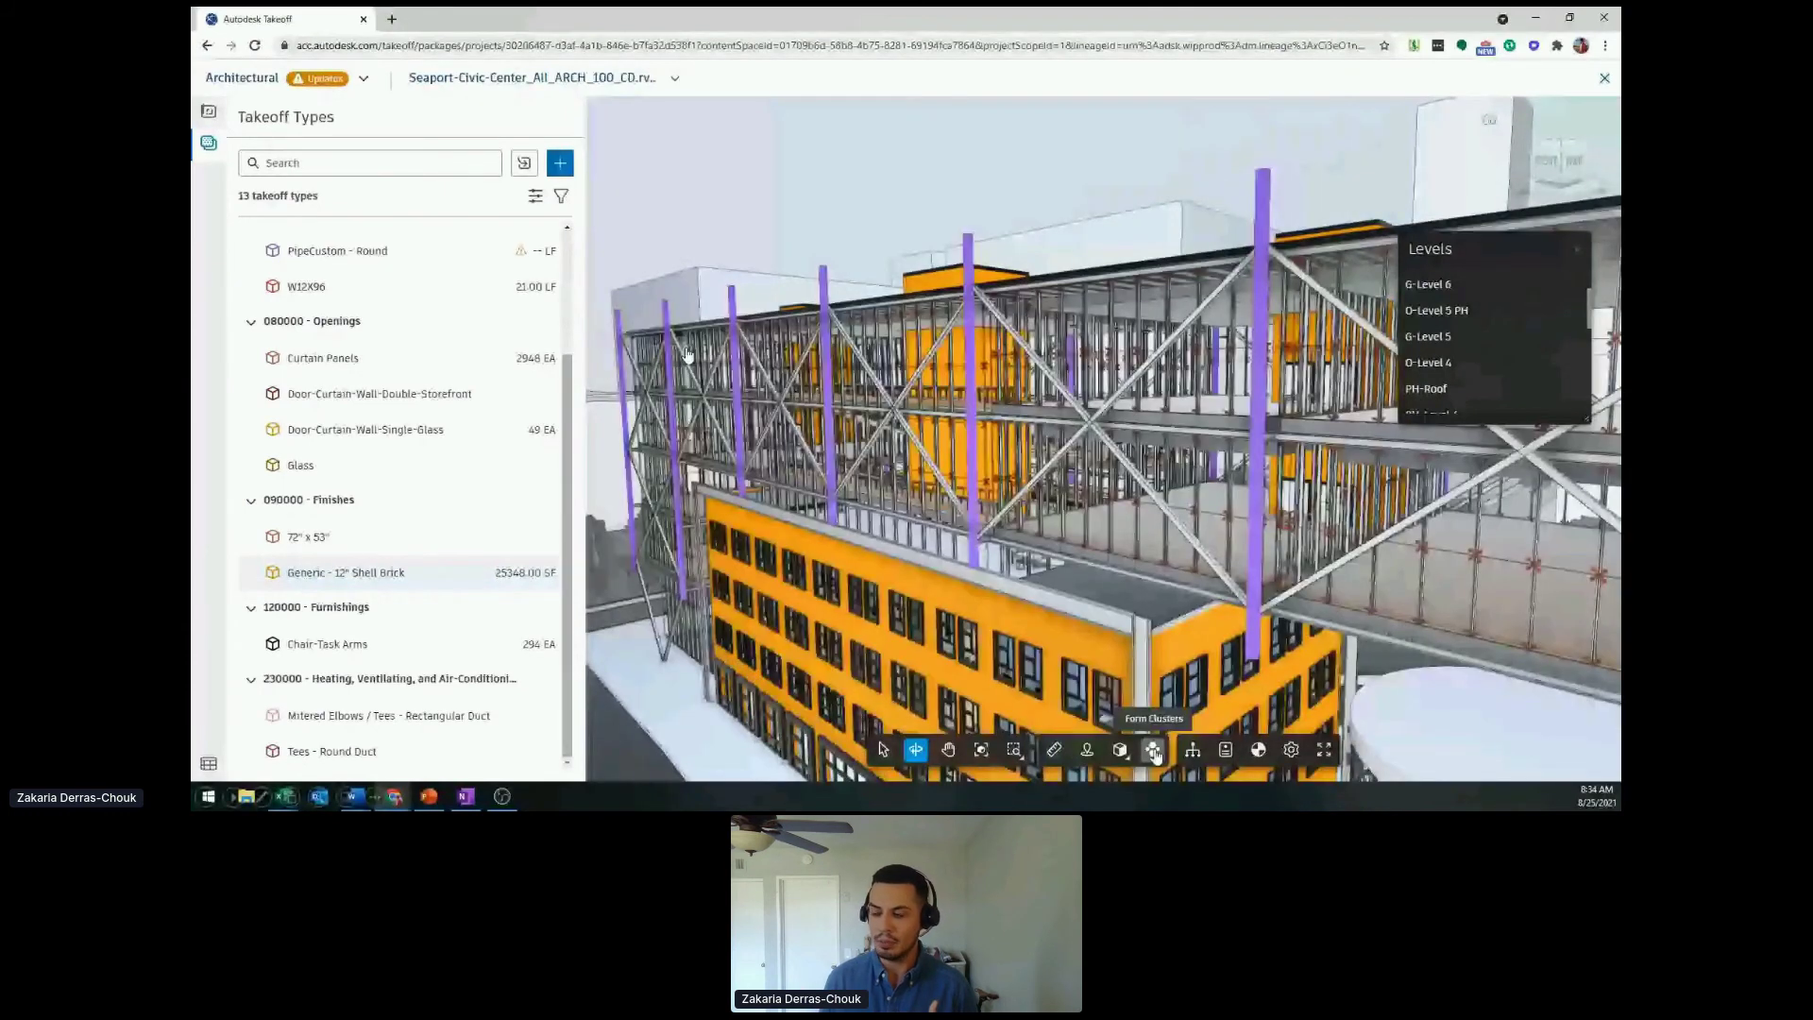
# - Select all matching generic interior walls and add them to Shell Brick, totalling 68651.18 SF
pyautogui.scroll(5, 1087, 470)
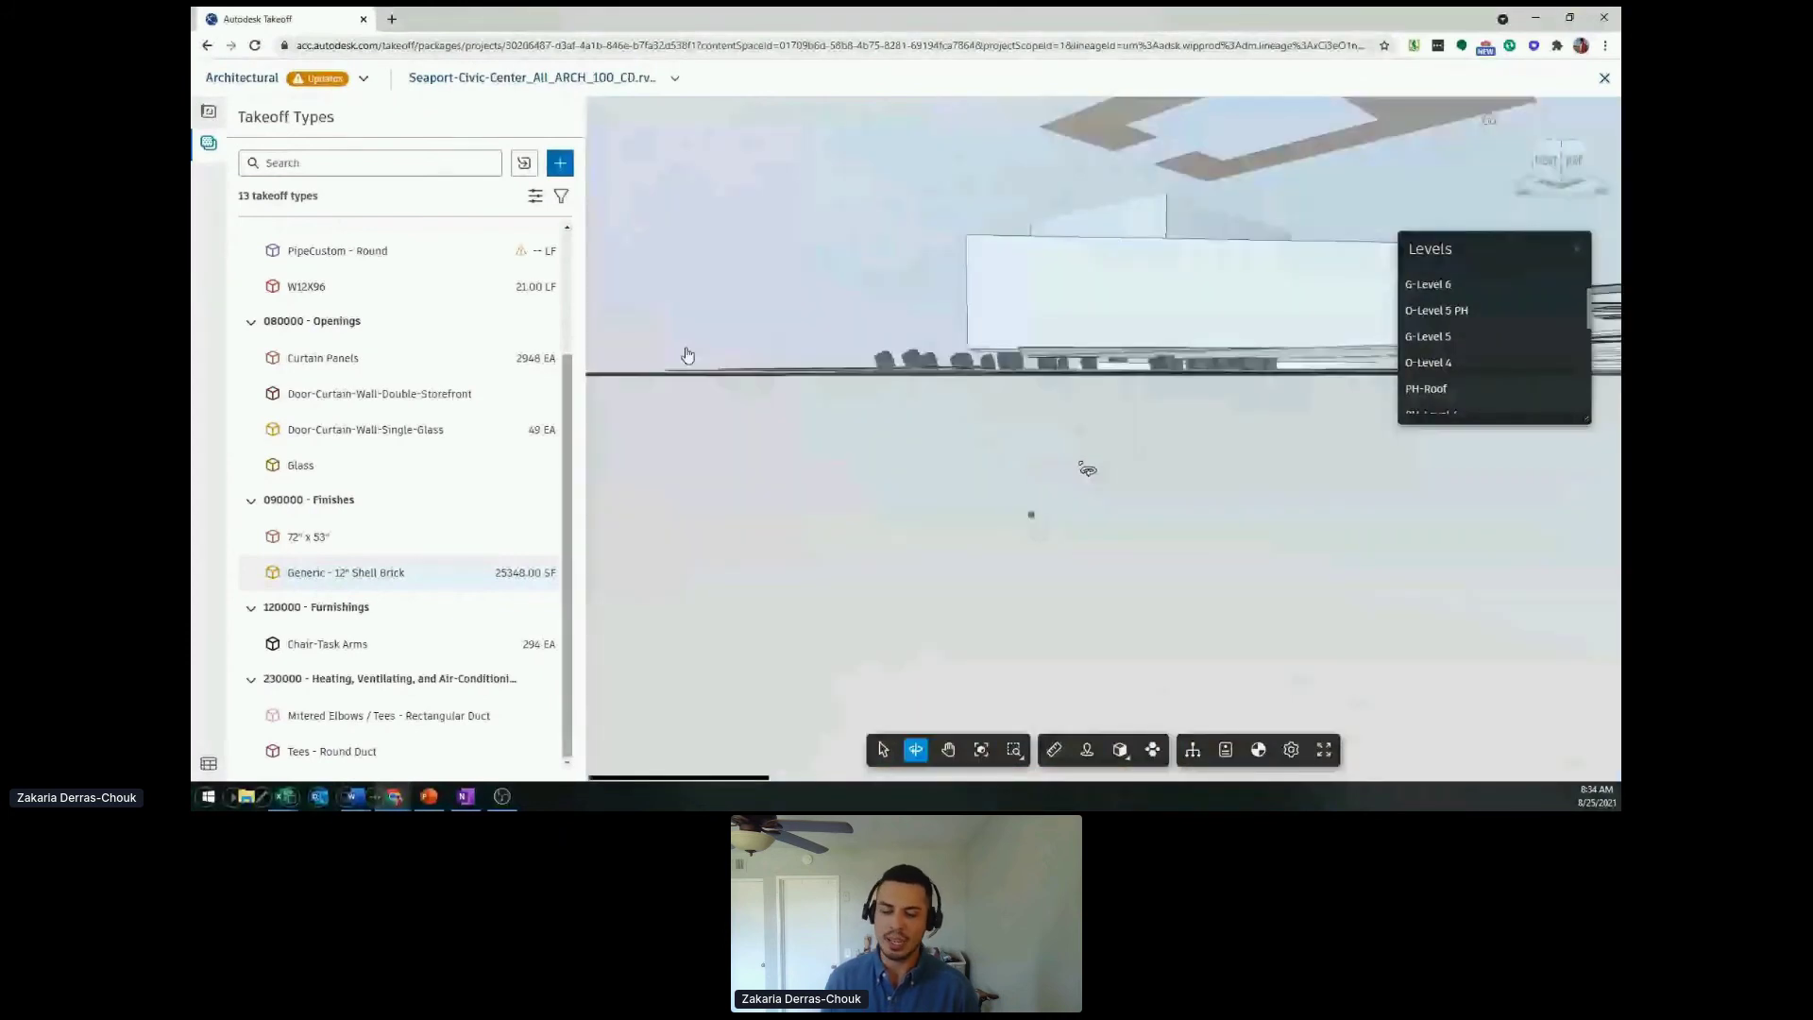
pyautogui.scroll(-5, 790, 631)
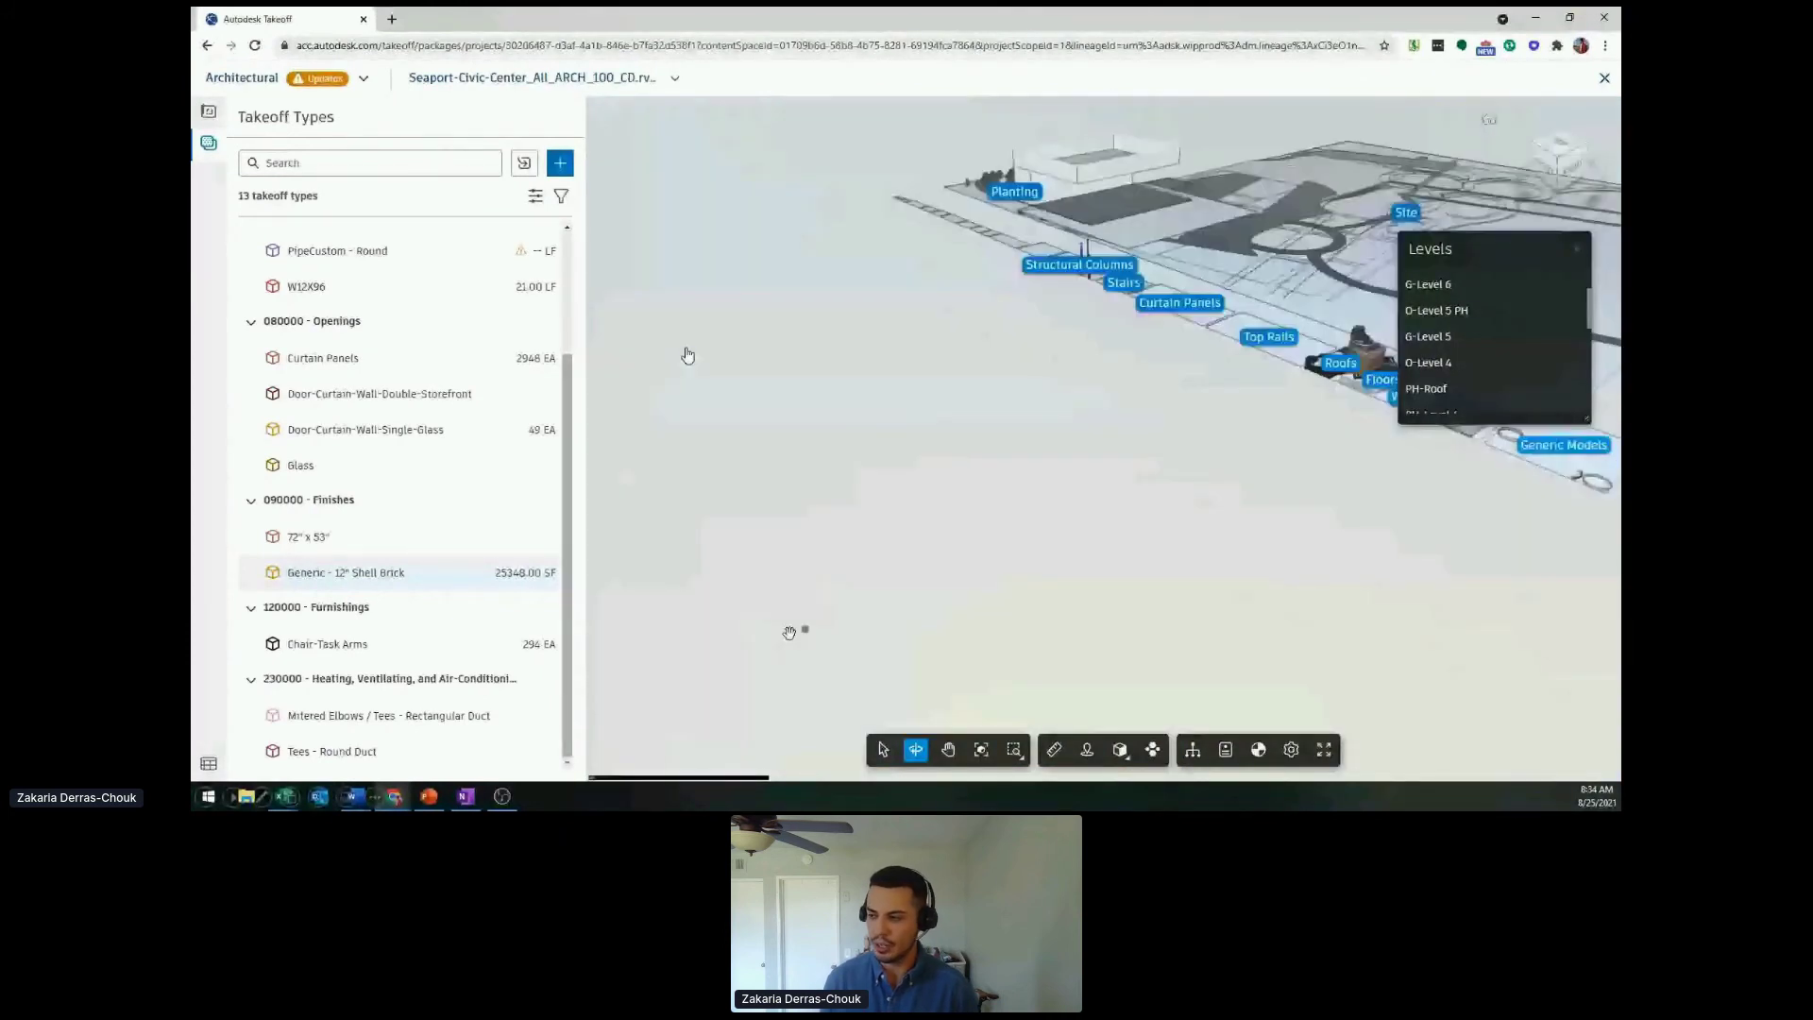
pyautogui.moveTo(789, 632); pyautogui.dragTo(1288, 634)
pyautogui.scroll(2, 1289, 635)
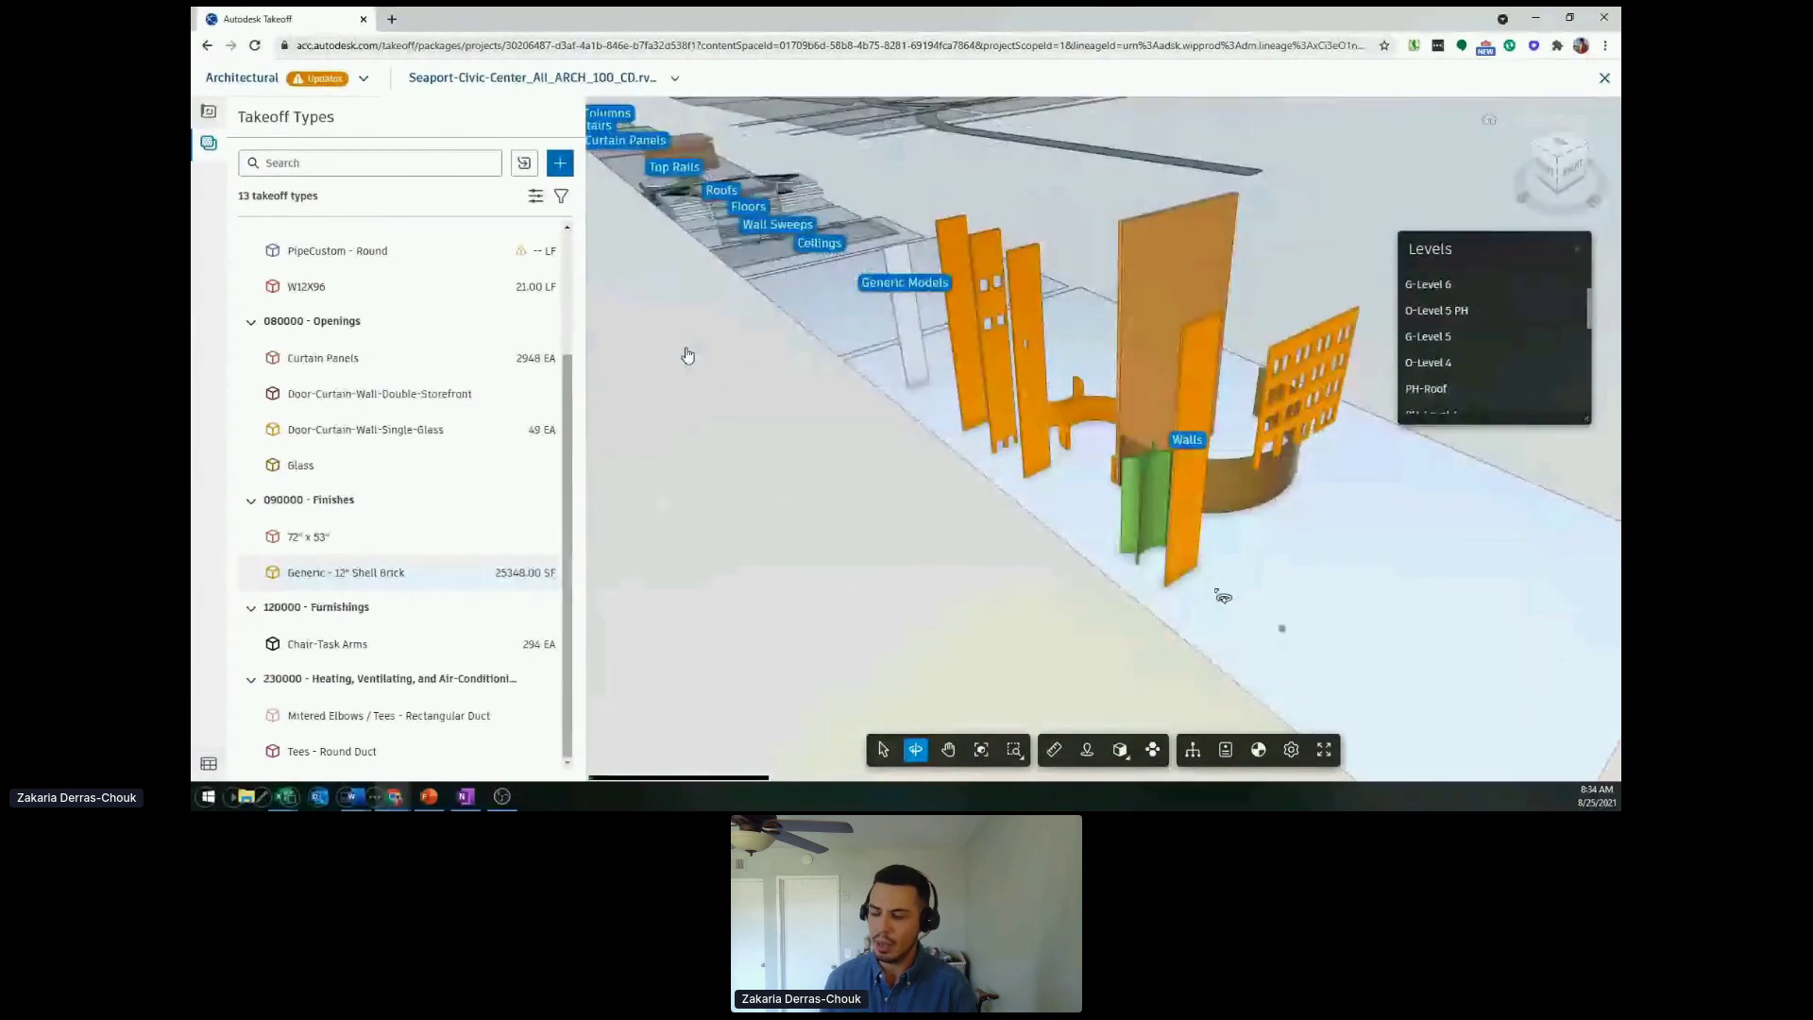
pyautogui.click(1576, 257)
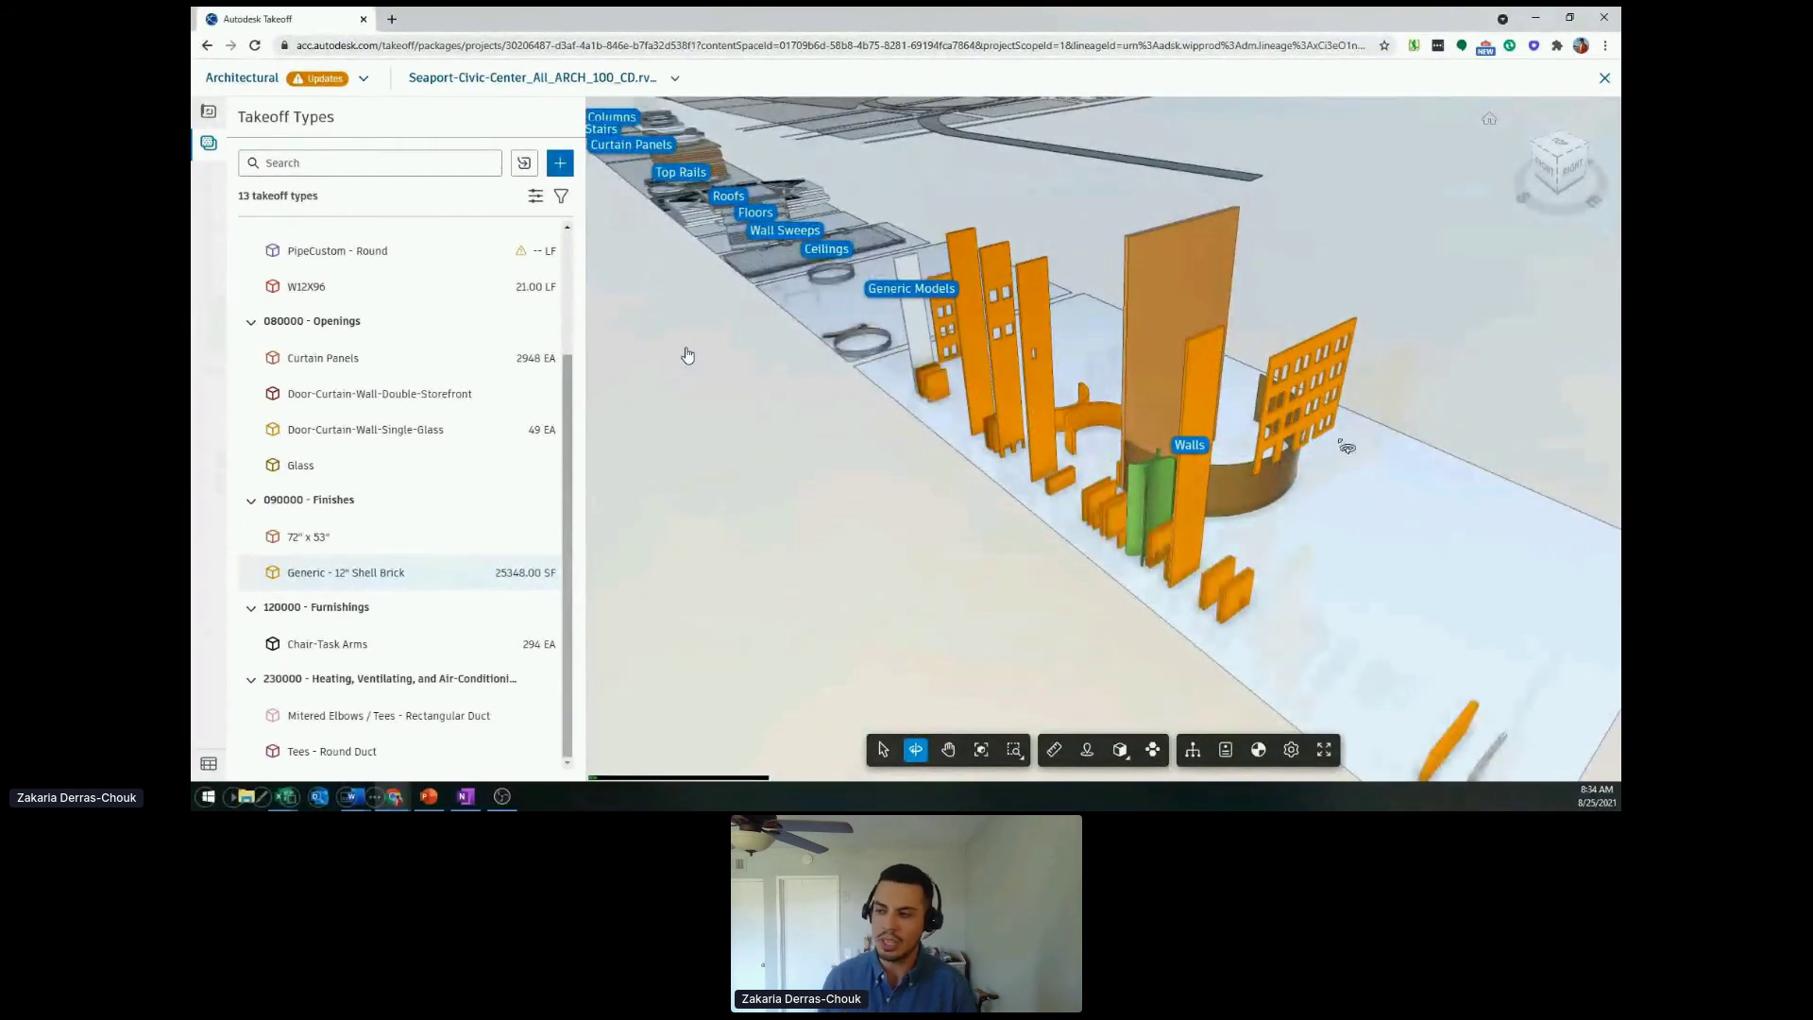
pyautogui.scroll(-3, 687, 355)
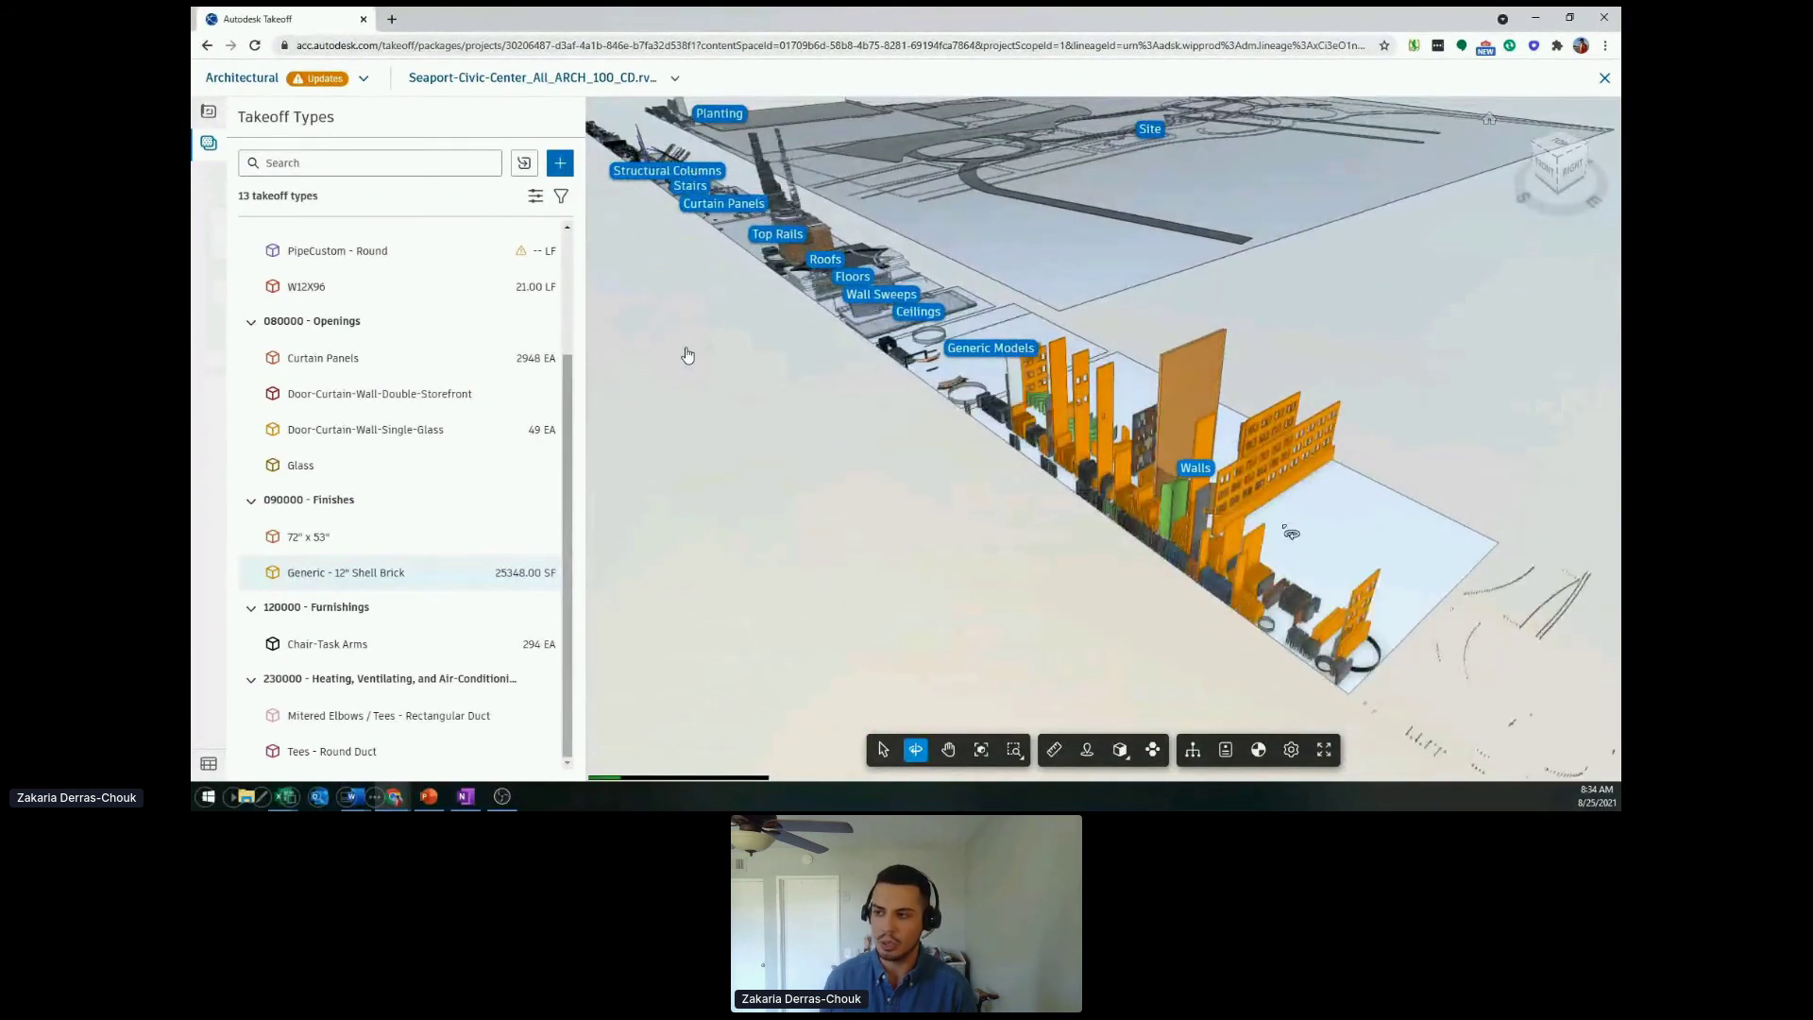
pyautogui.scroll(4, 687, 355)
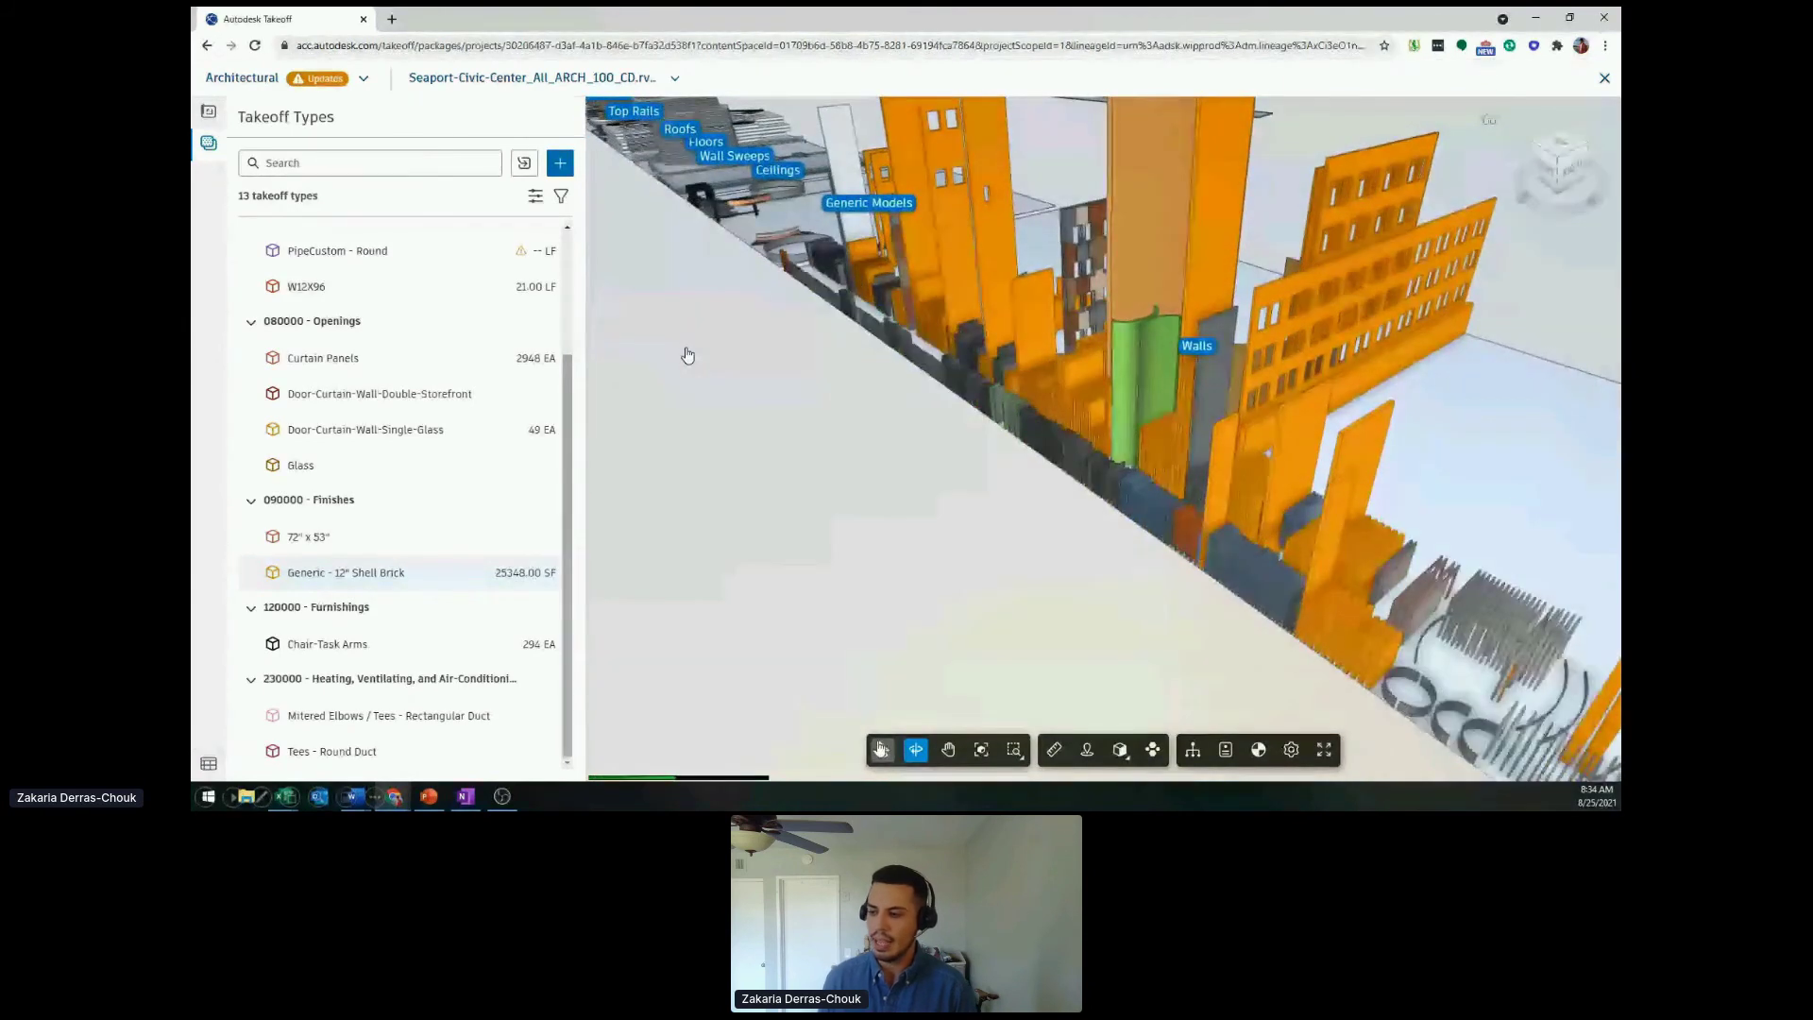
pyautogui.scroll(2, 1036, 451)
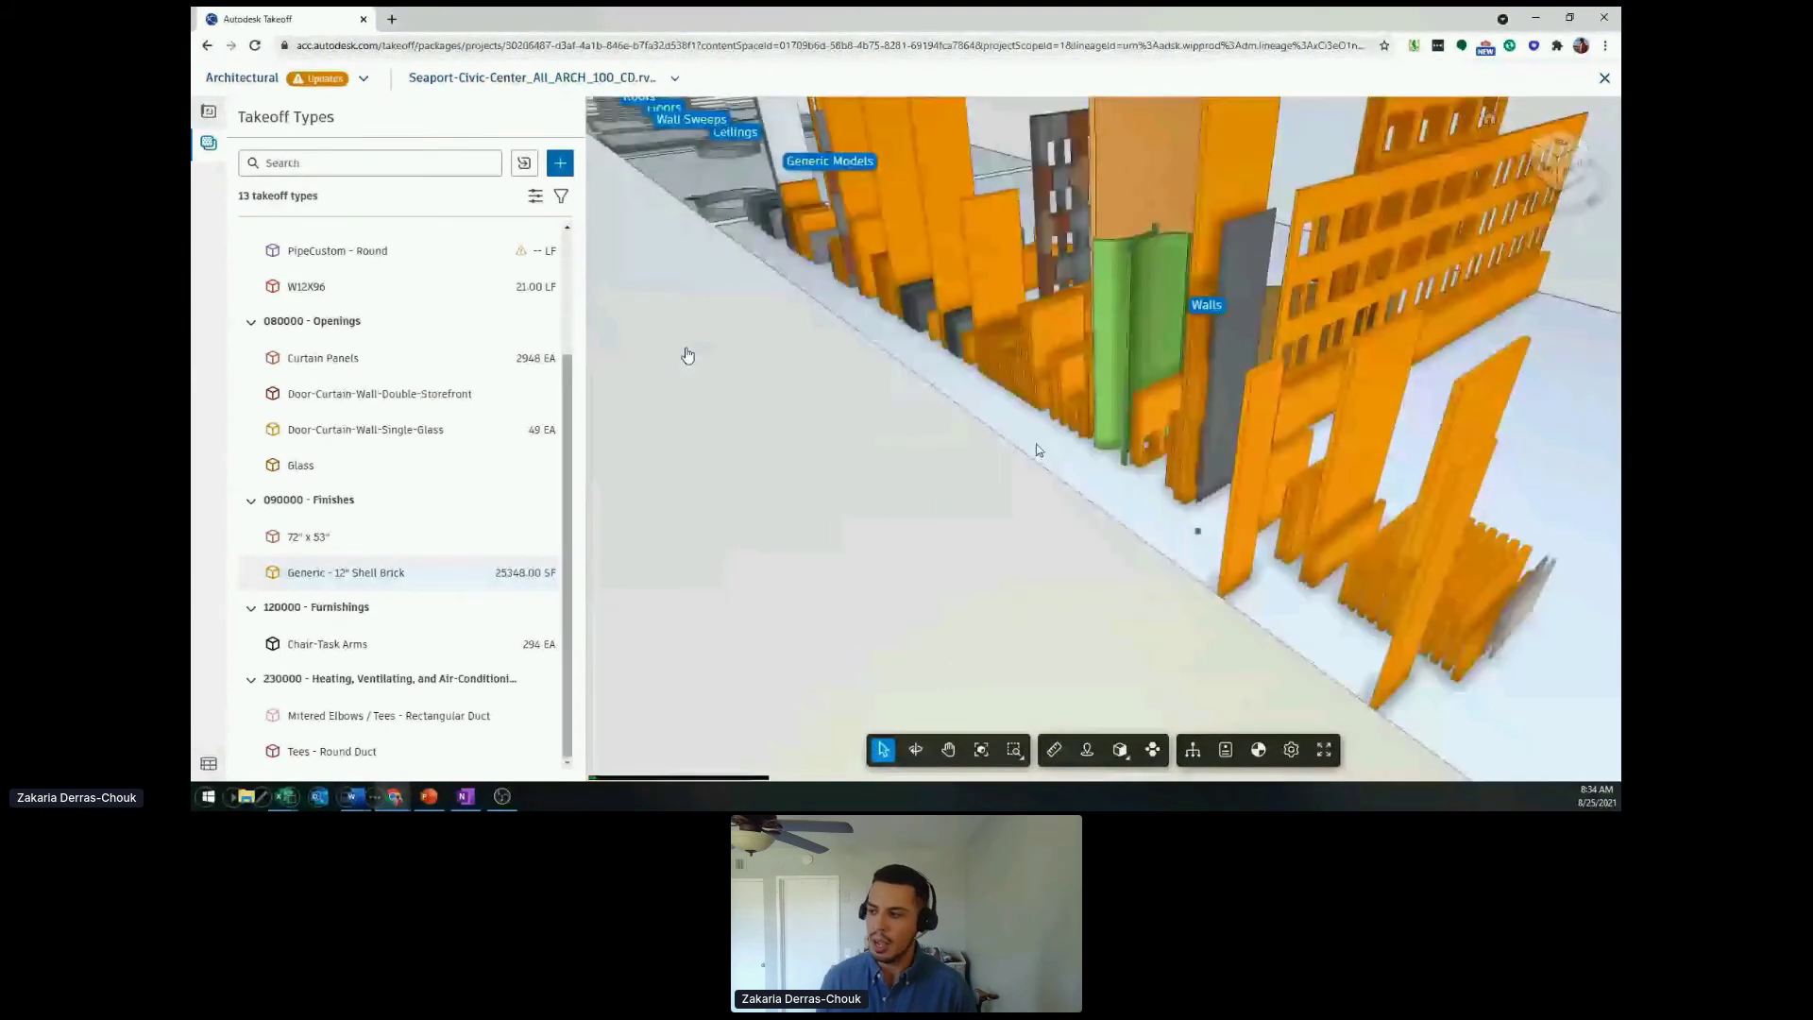
pyautogui.scroll(2, 1049, 450)
pyautogui.rightClick(1064, 449)
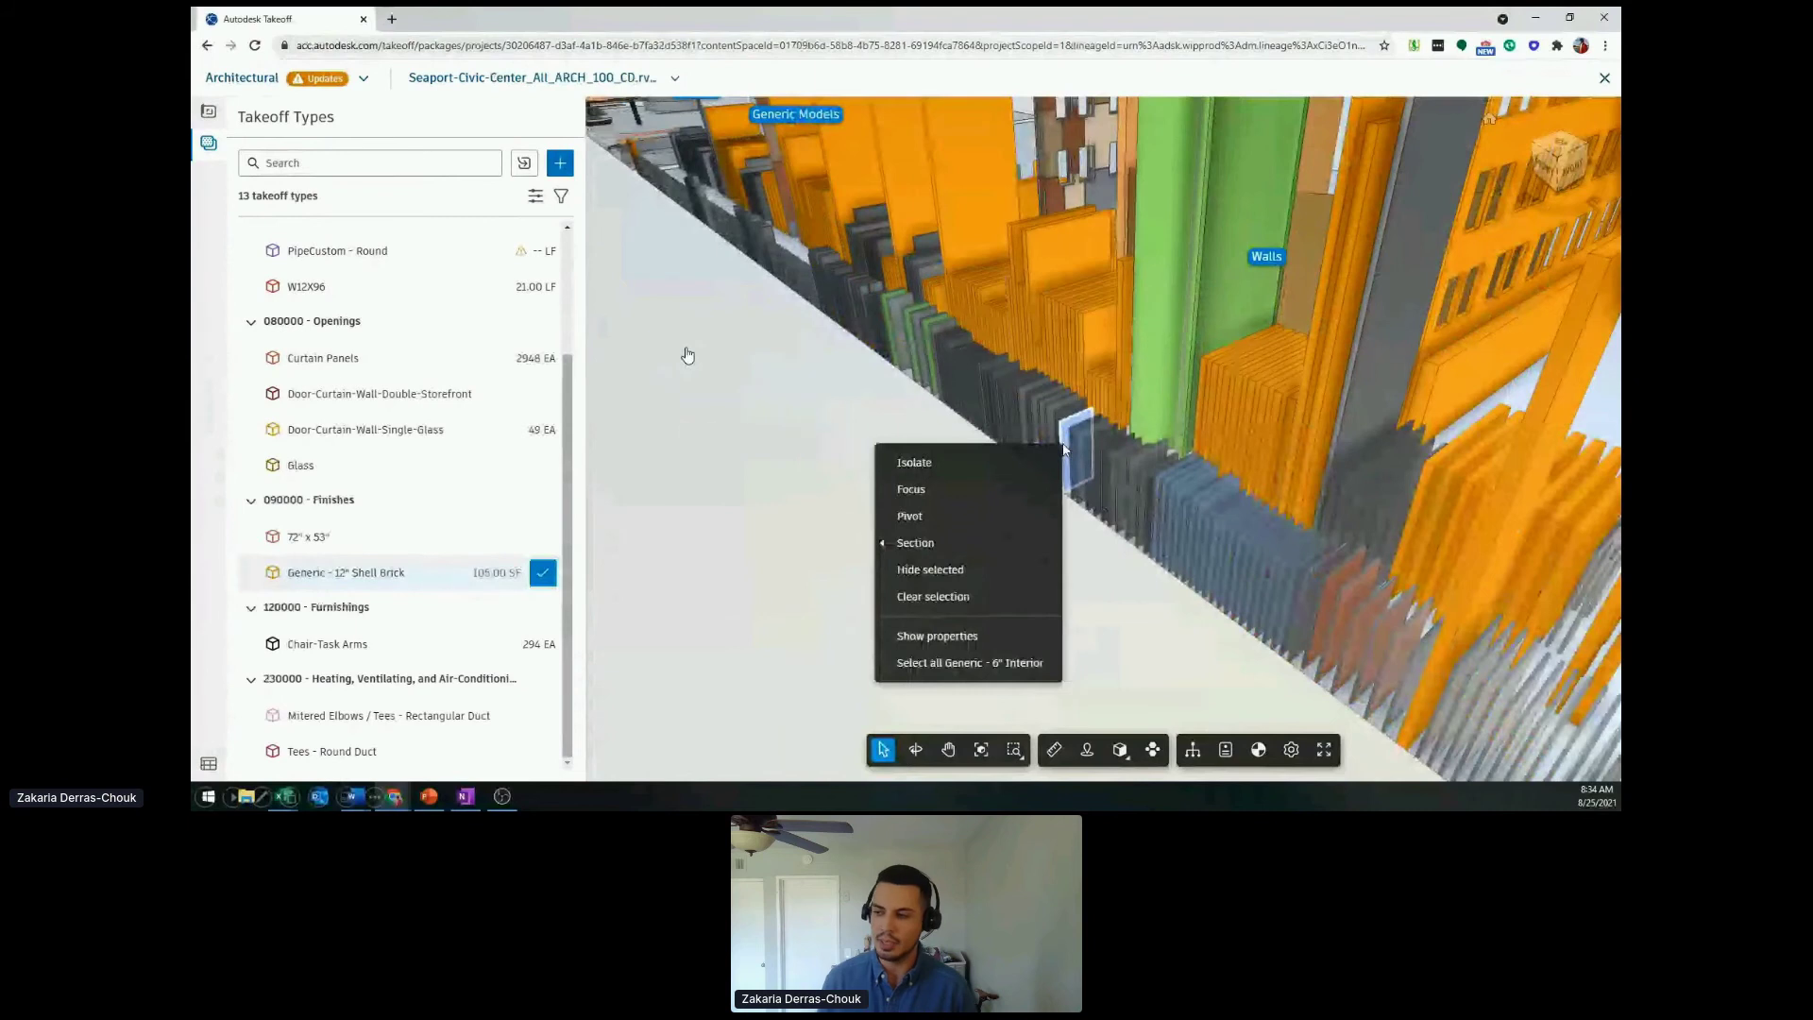
pyautogui.click(997, 660)
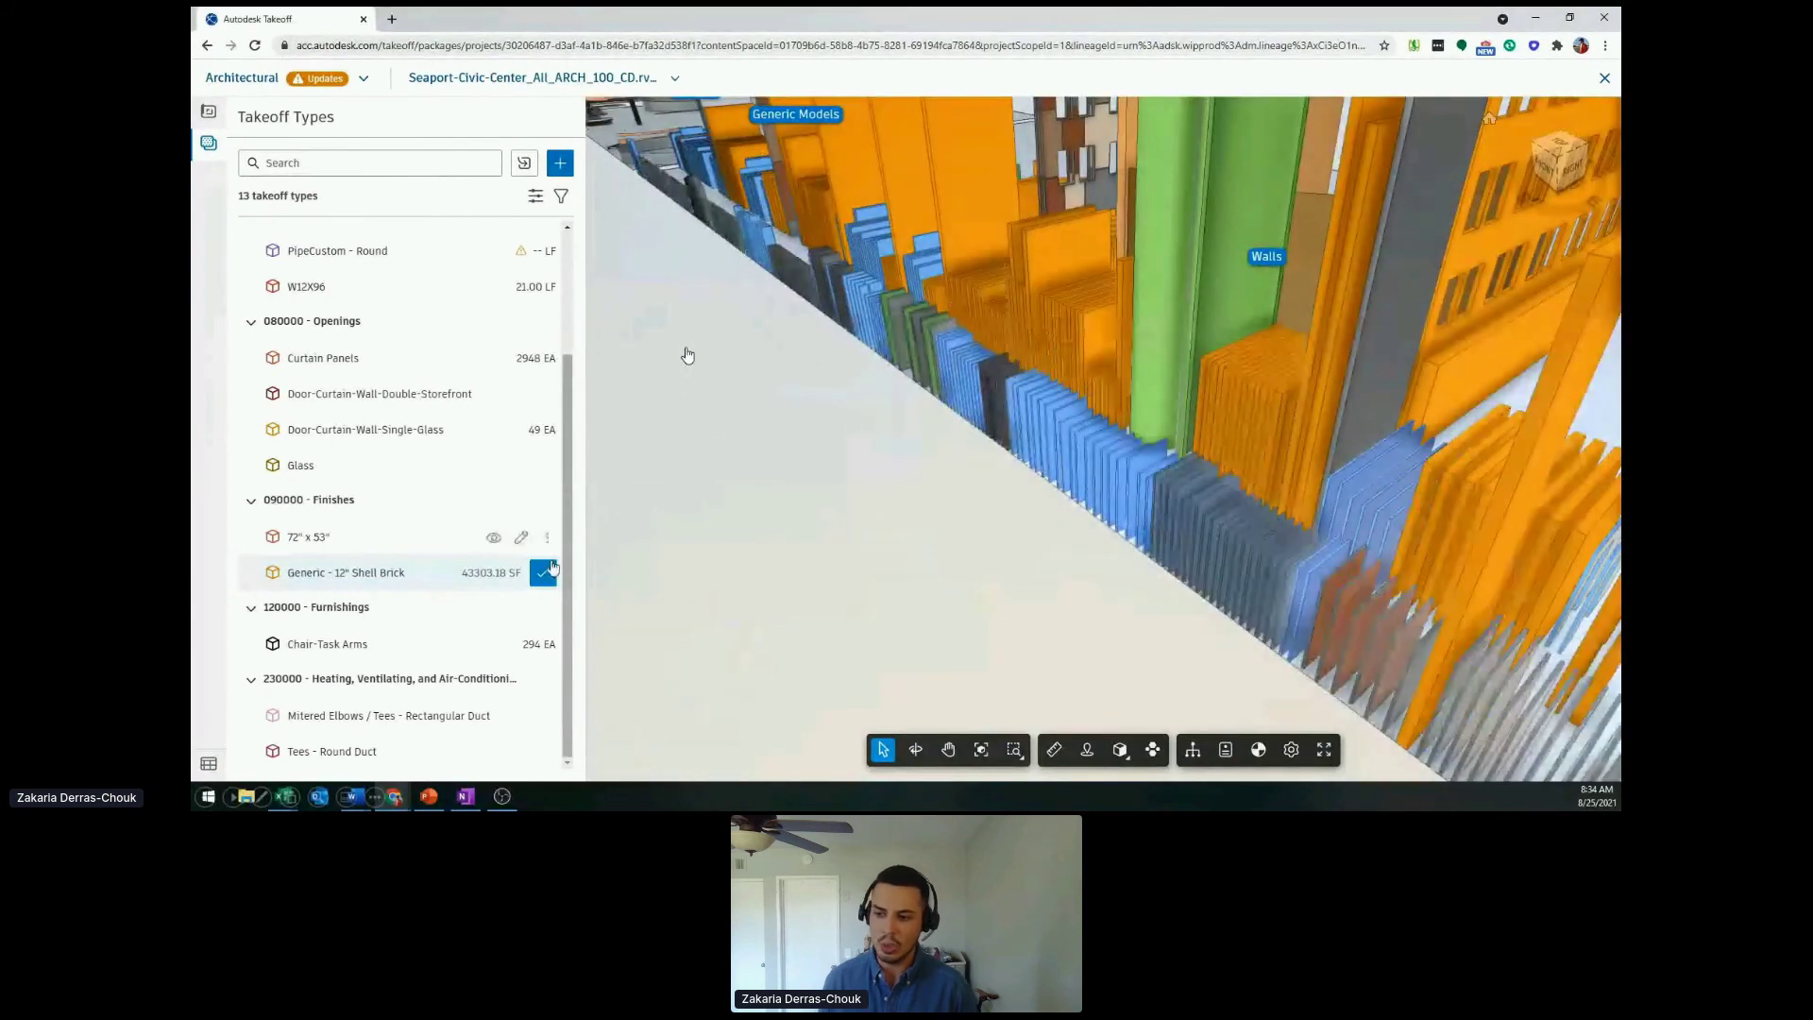
pyautogui.click(543, 573)
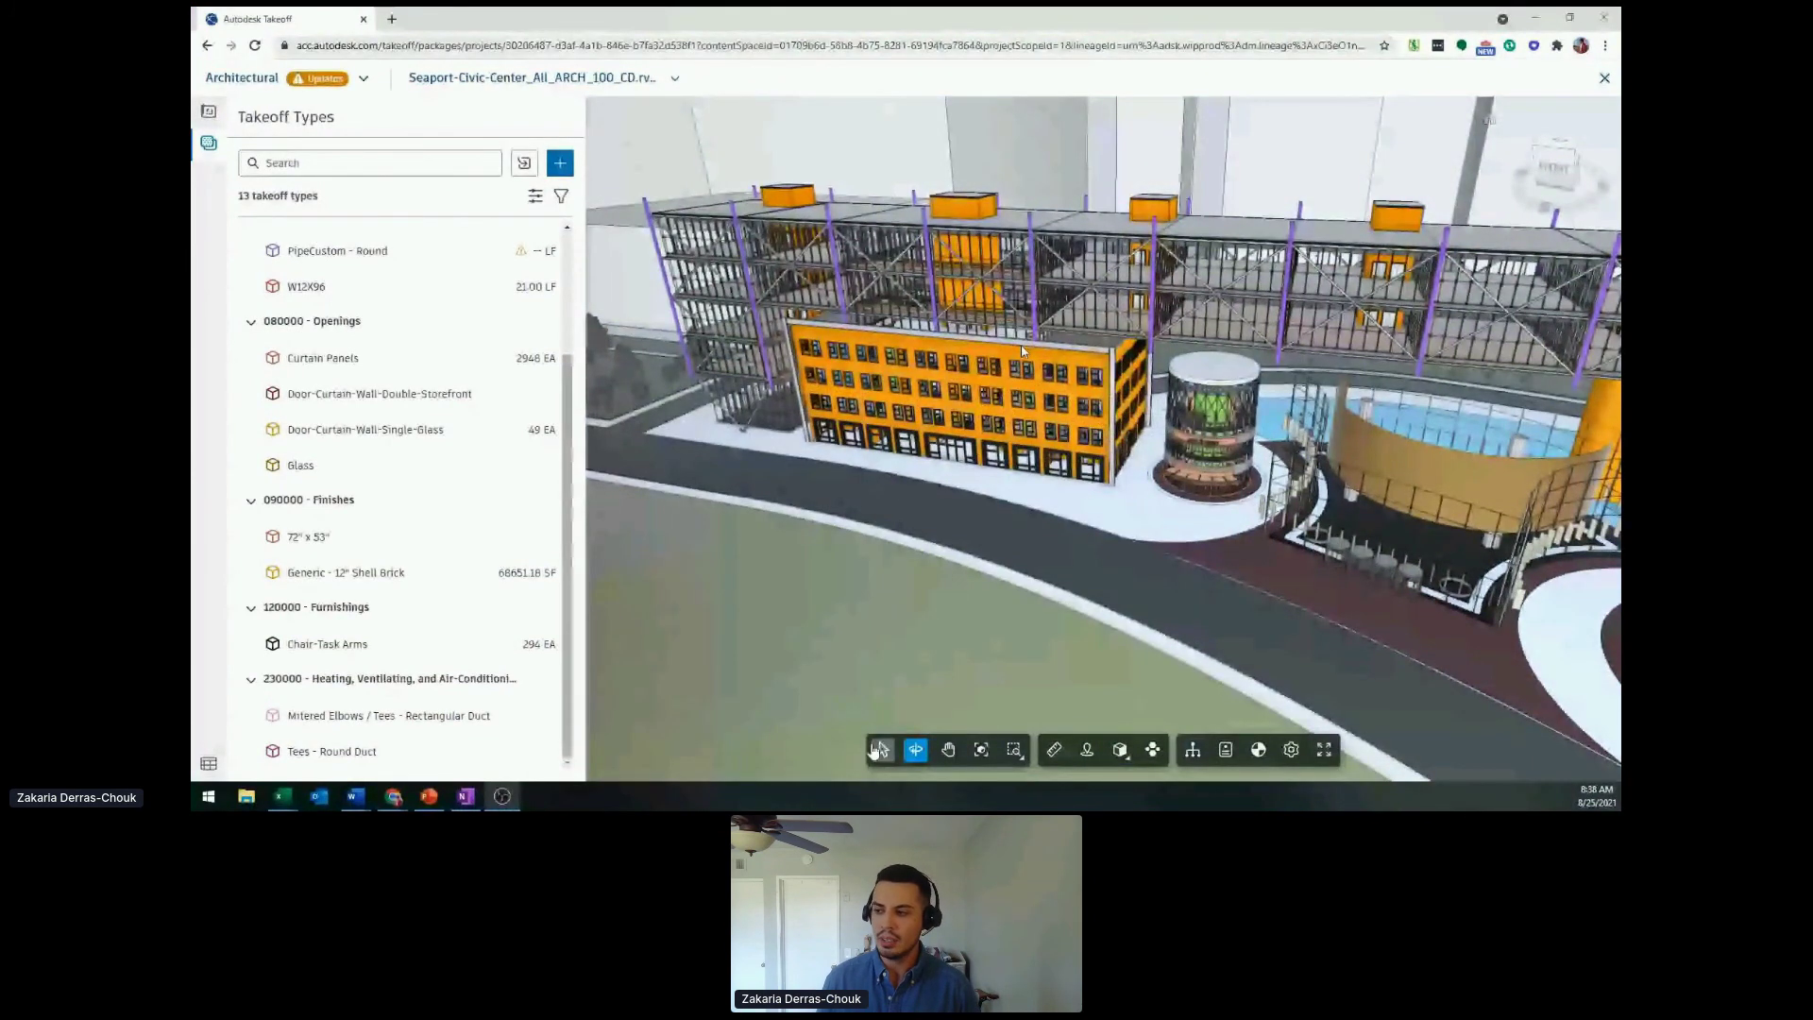
pyautogui.doubleClick(1022, 349)
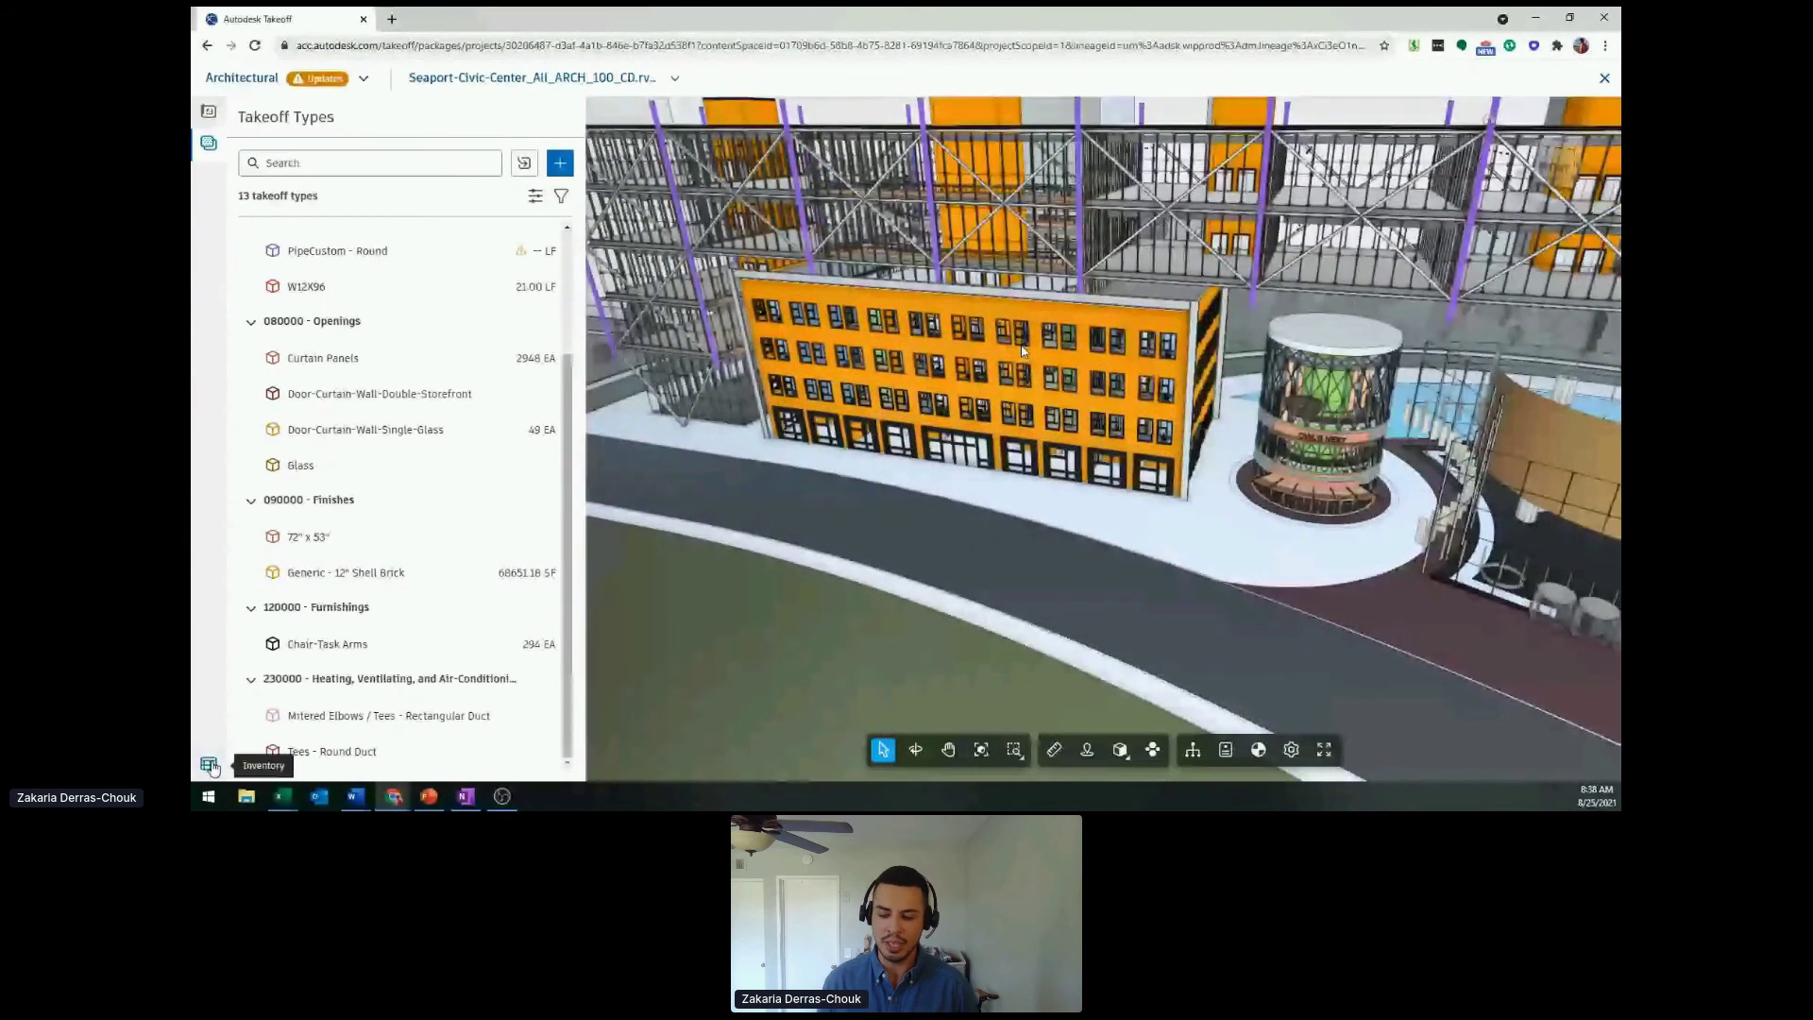
# - Open the Inventory grouped by primary classification
pyautogui.click(210, 765)
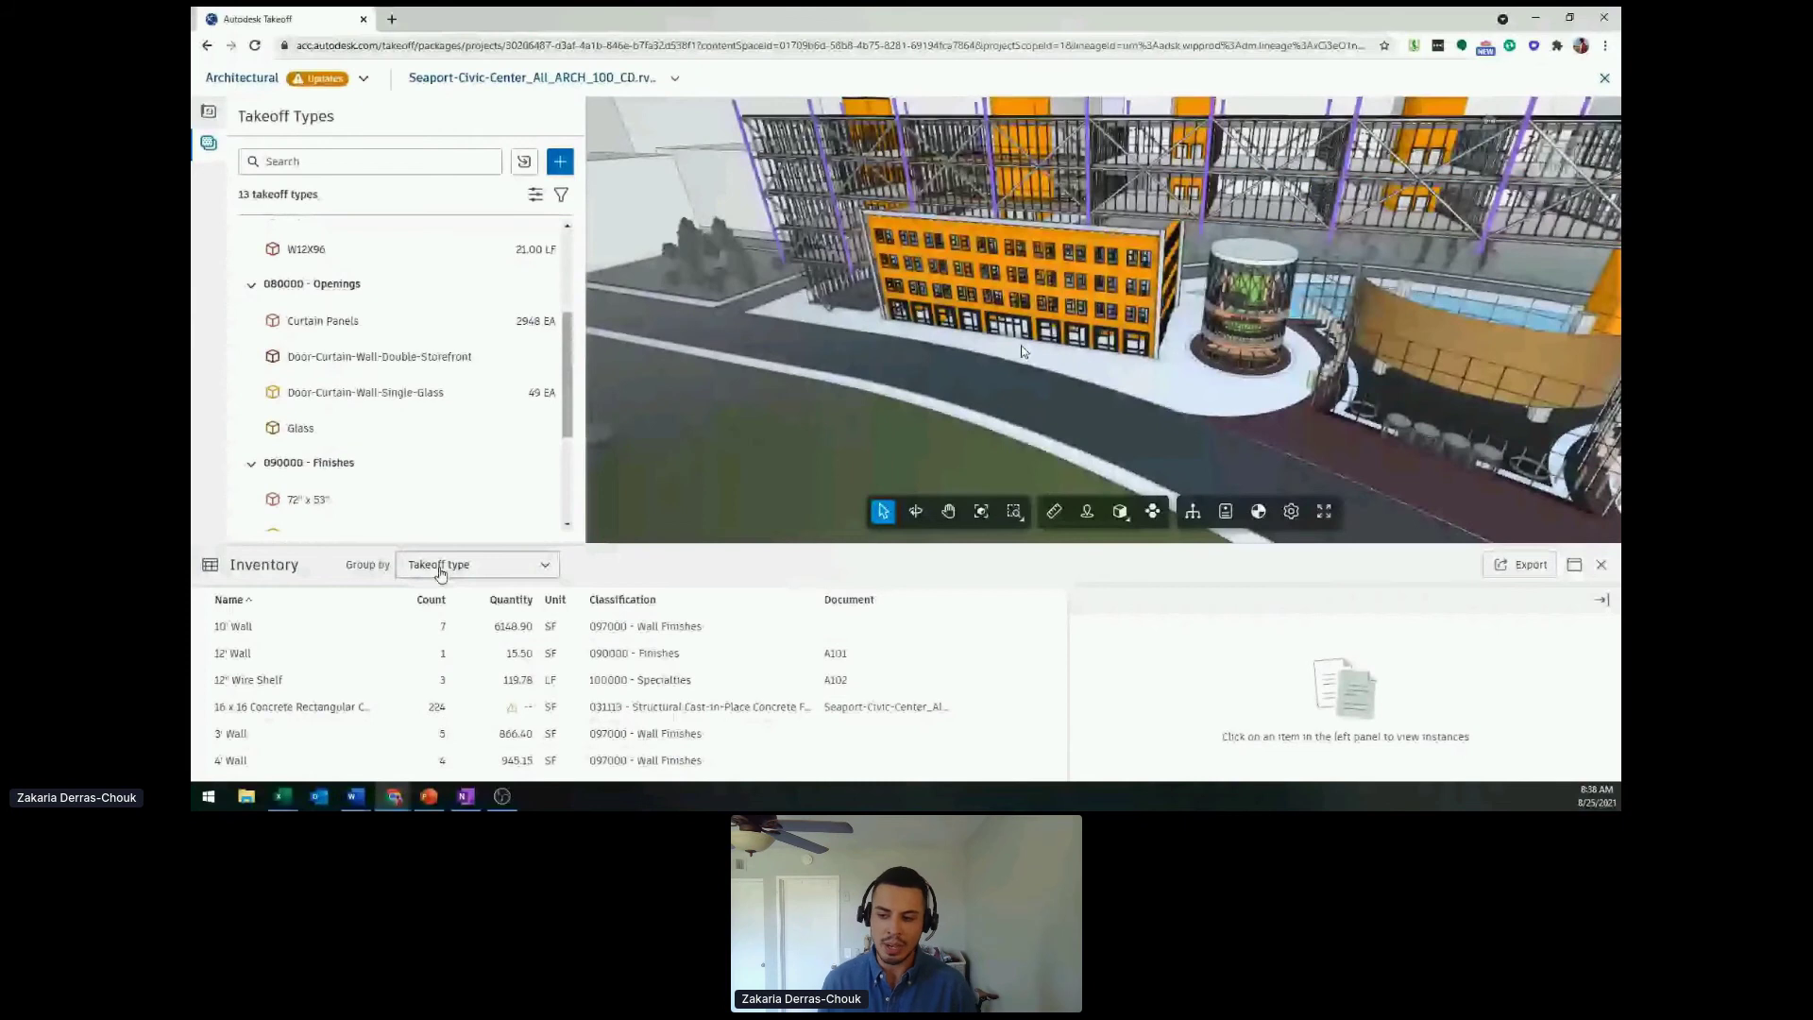
pyautogui.click(441, 570)
pyautogui.click(432, 654)
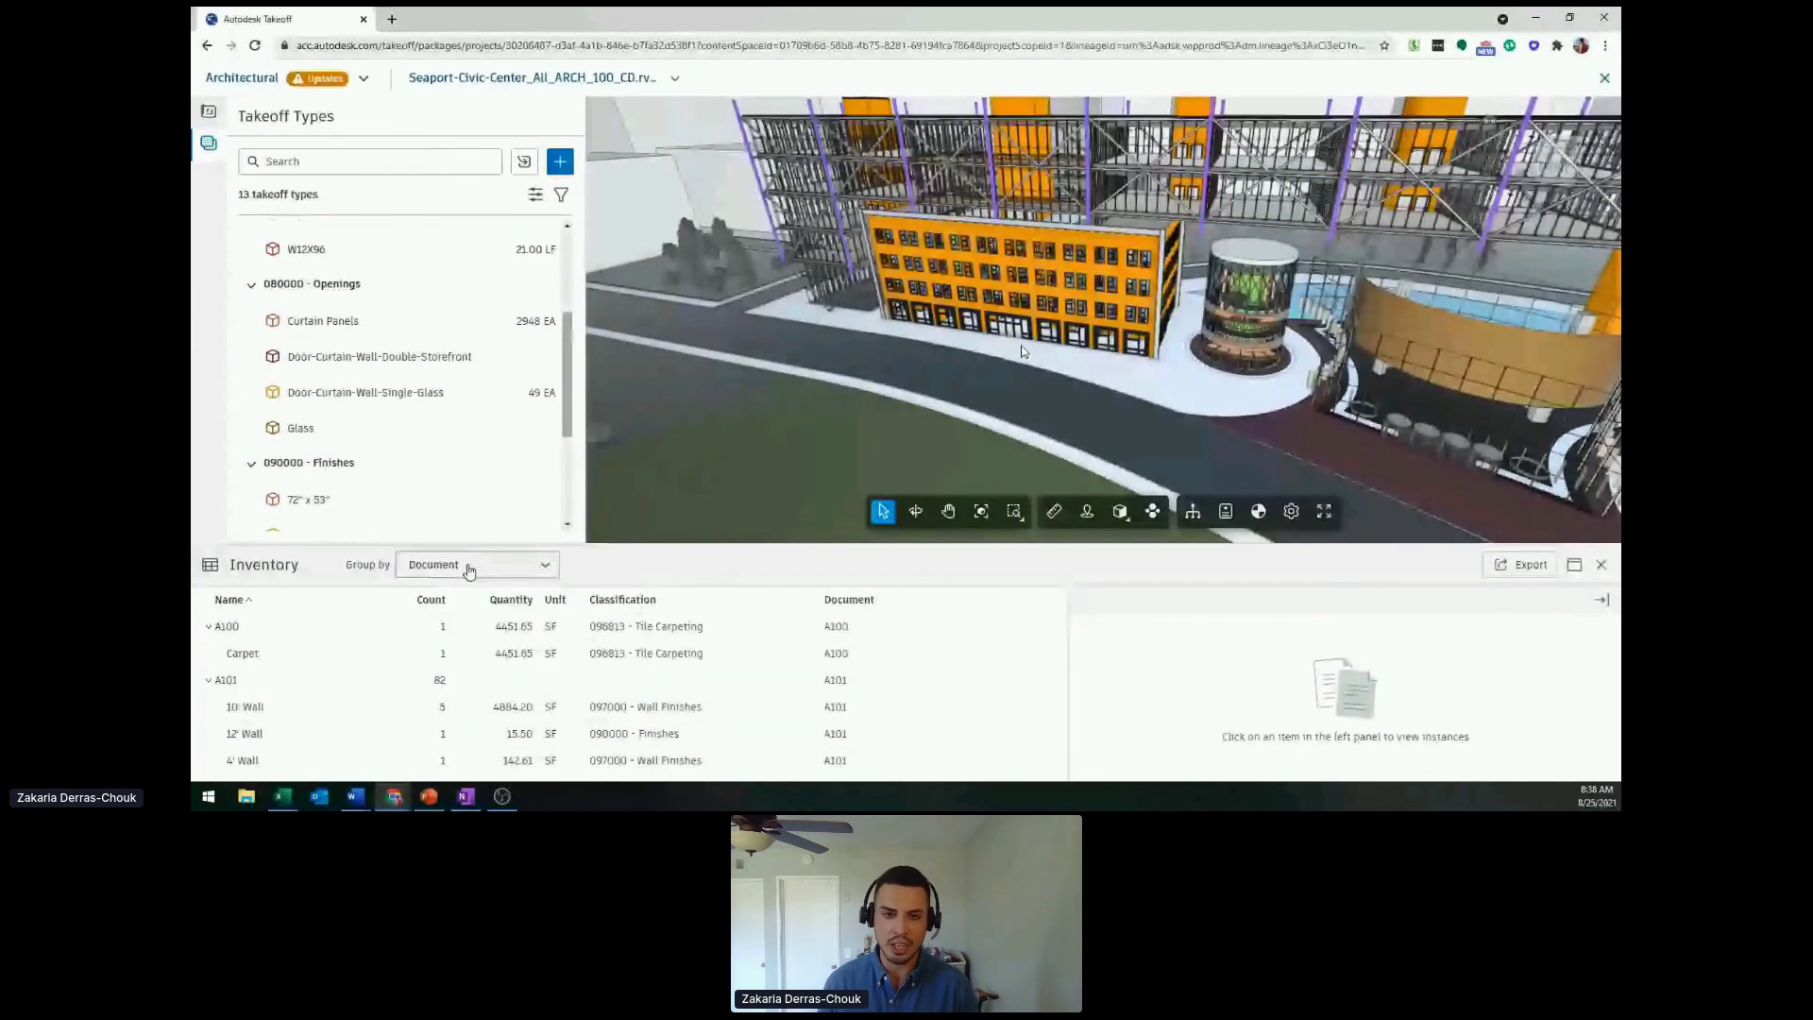
pyautogui.click(470, 570)
pyautogui.click(463, 624)
pyautogui.click(458, 565)
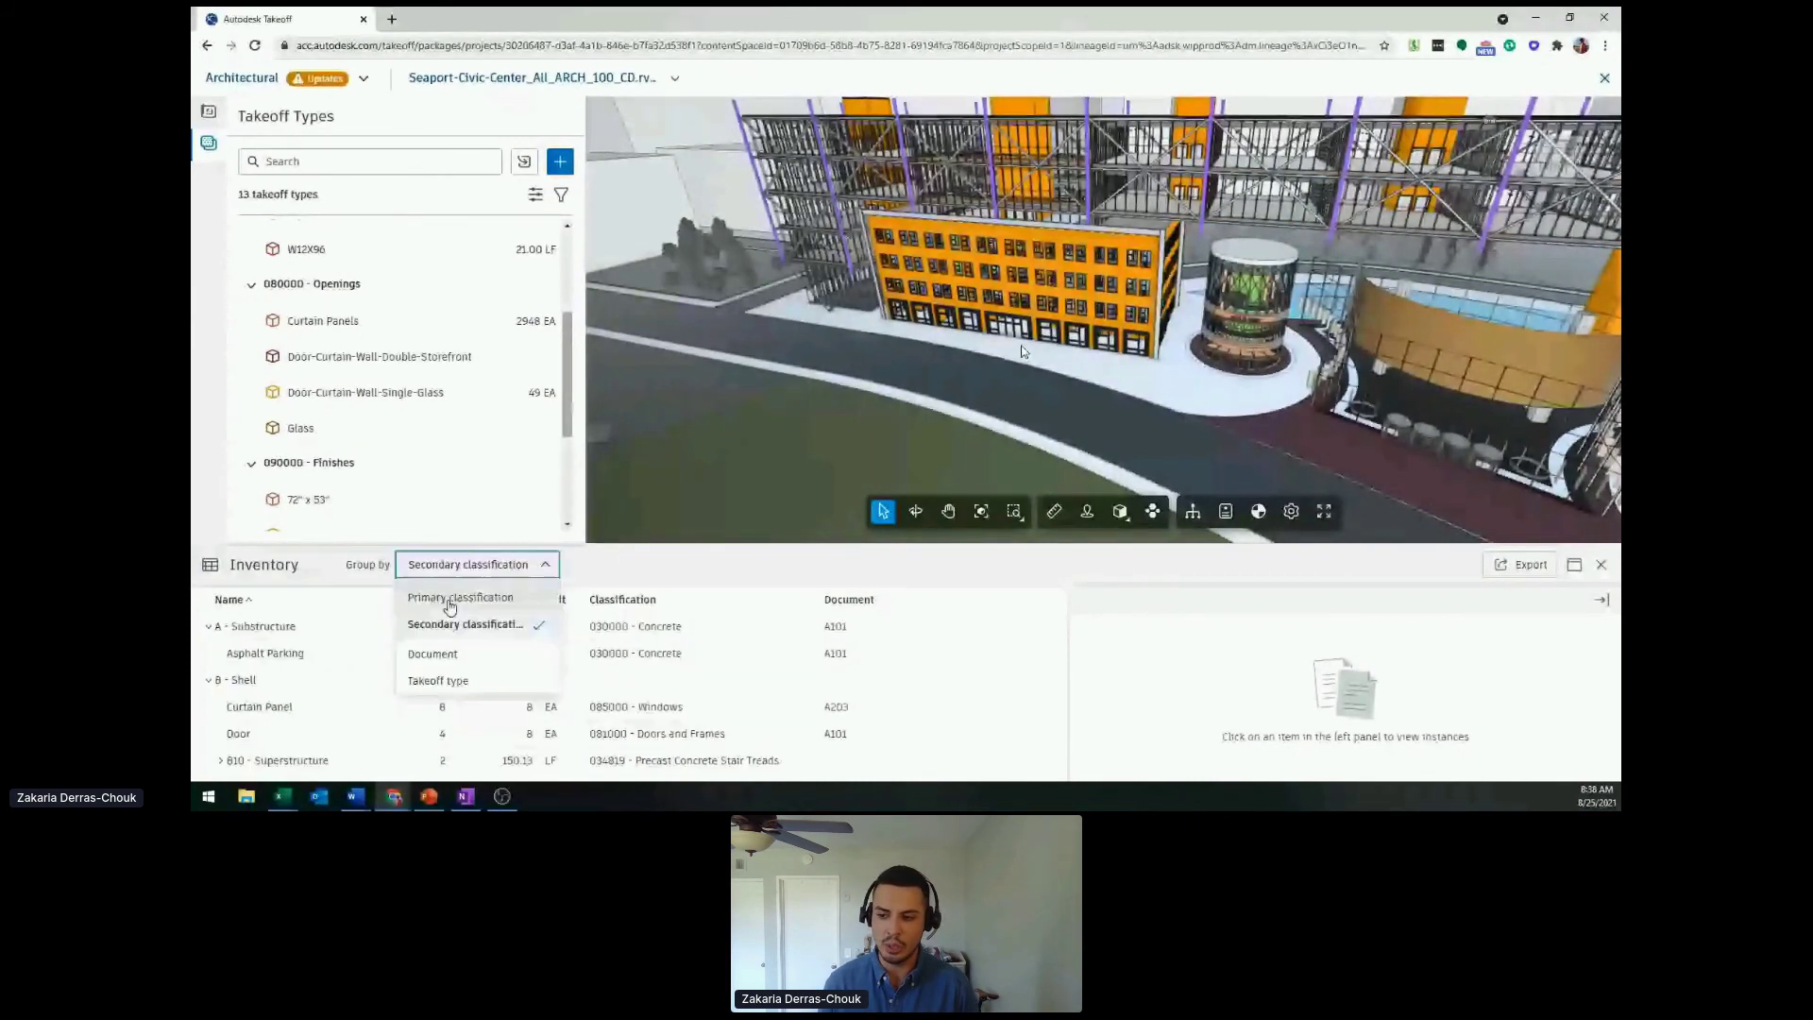
pyautogui.click(451, 598)
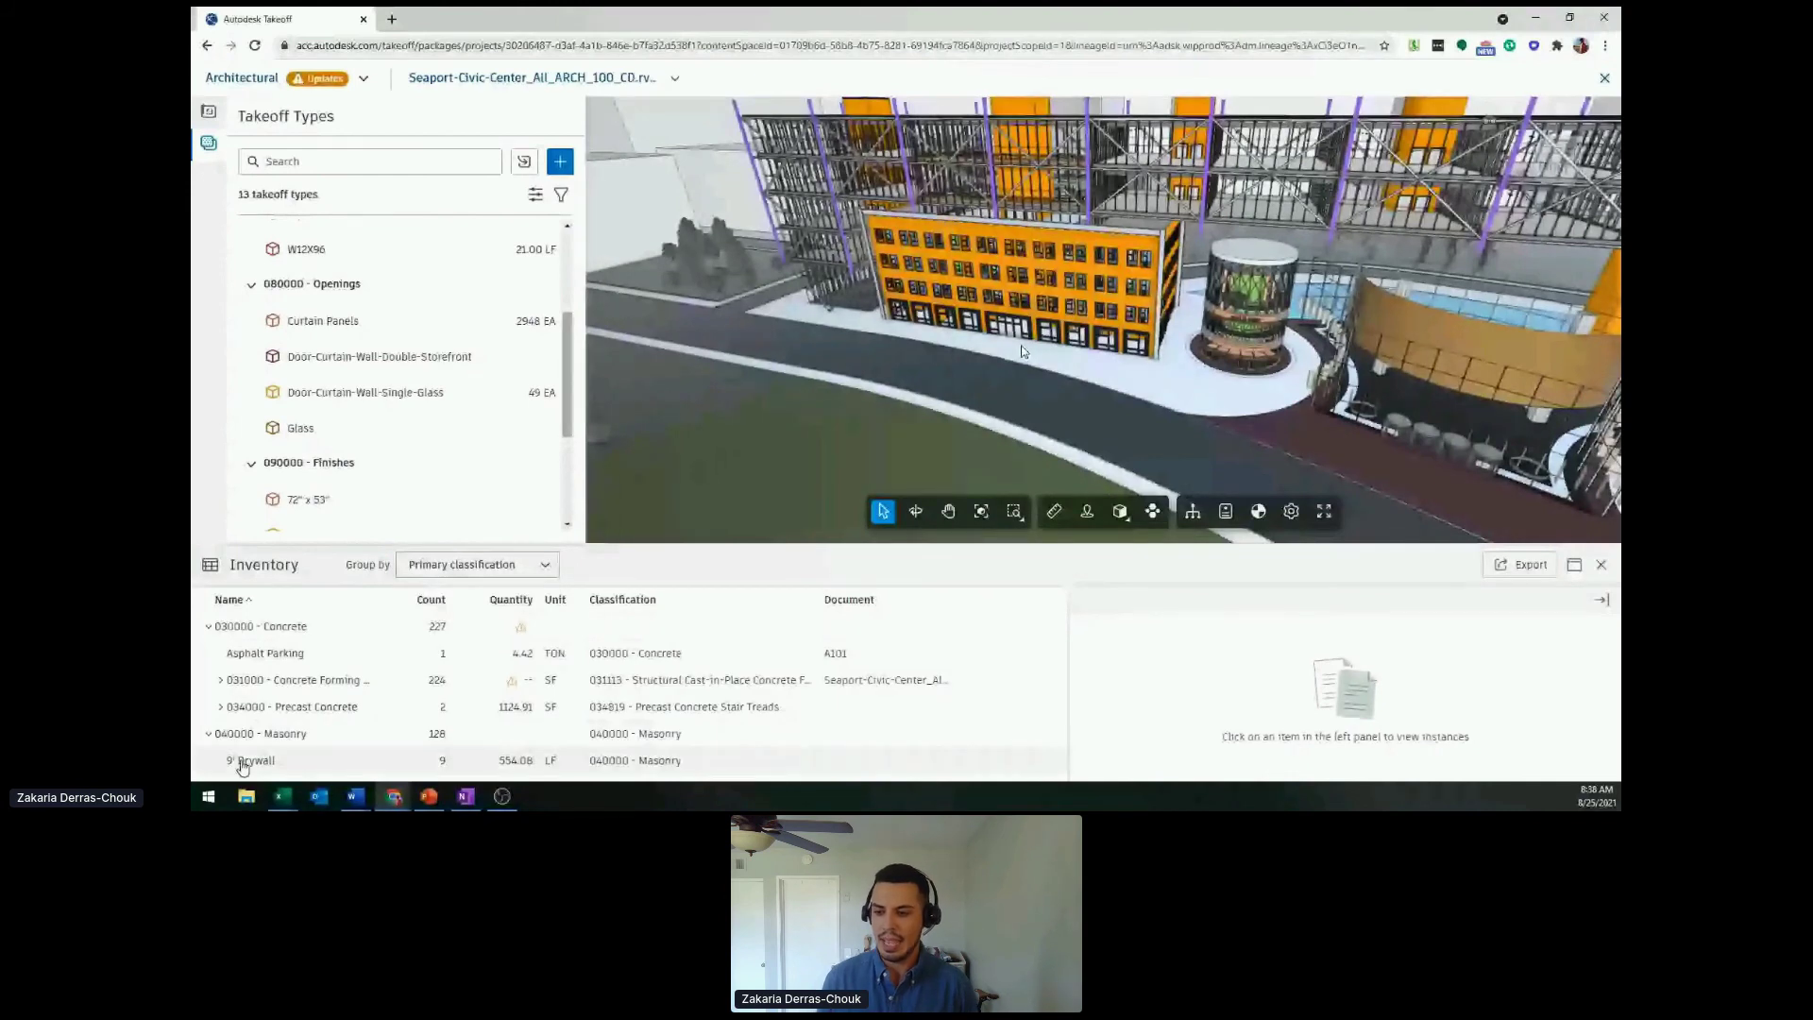
# - List the nine 9' Drywall takeoffs (554.08 LF) and select the first one
pyautogui.click(243, 763)
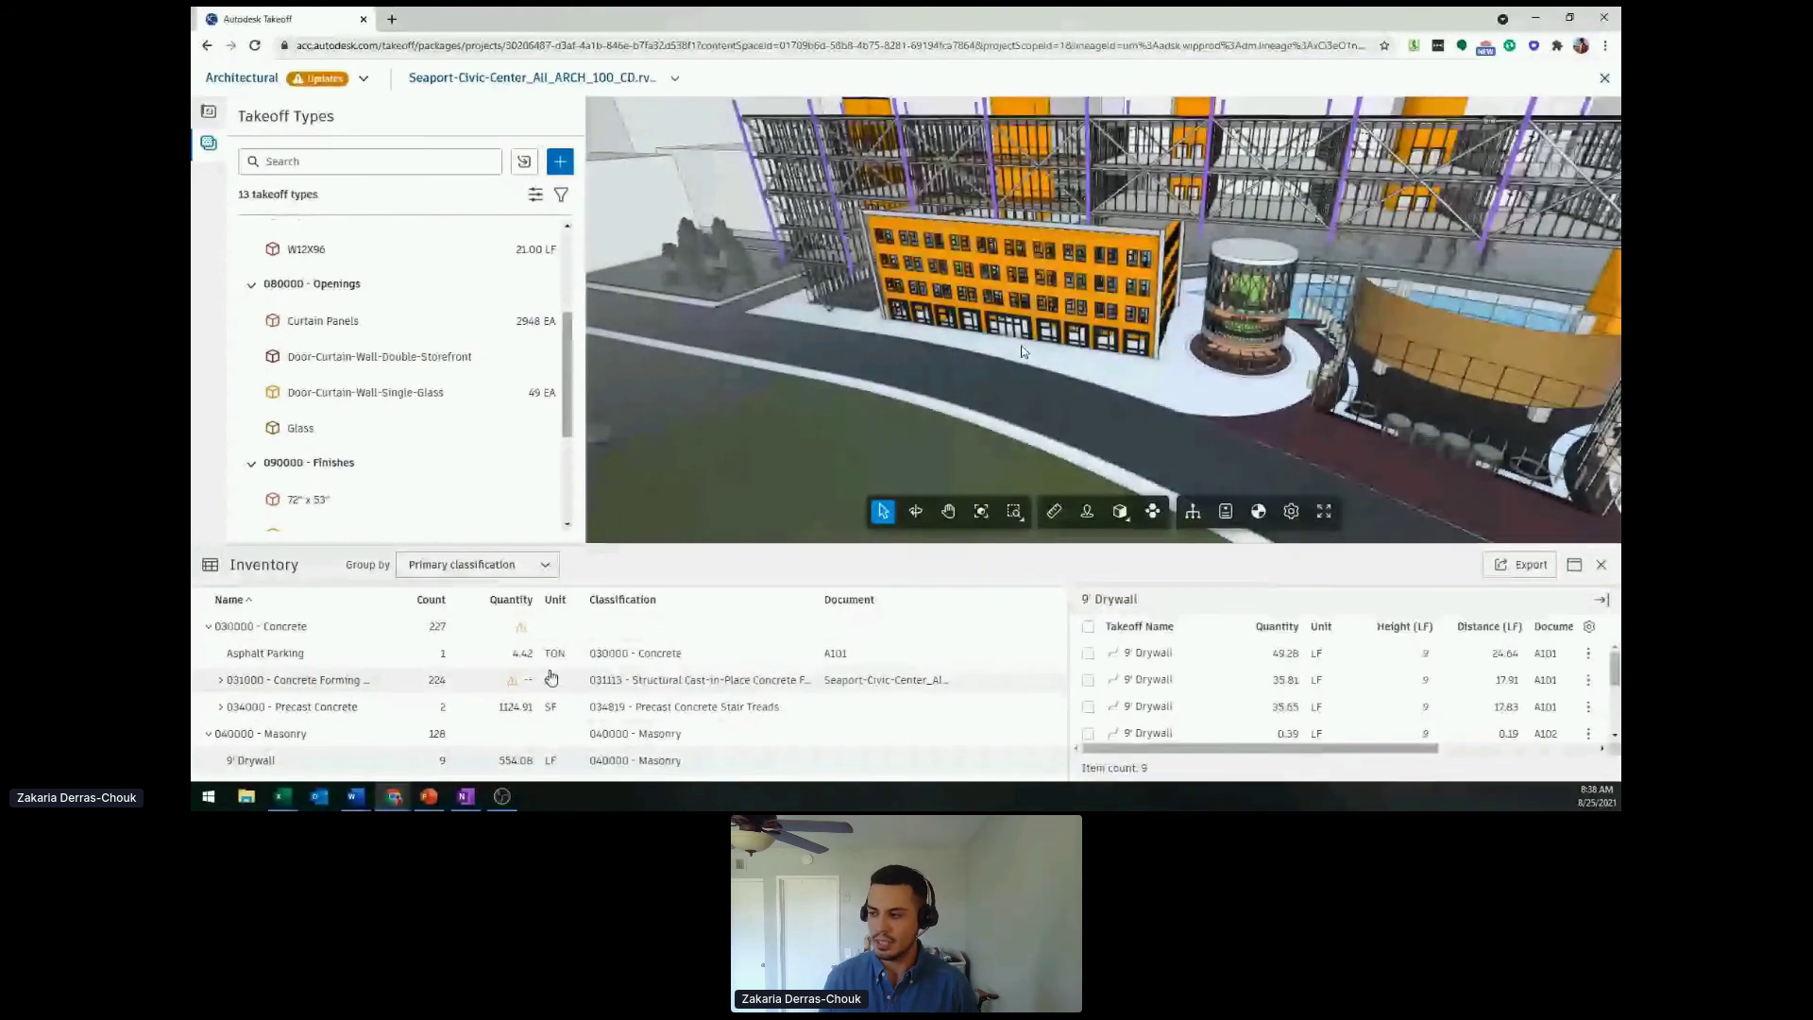
pyautogui.scroll(-1, 1151, 671)
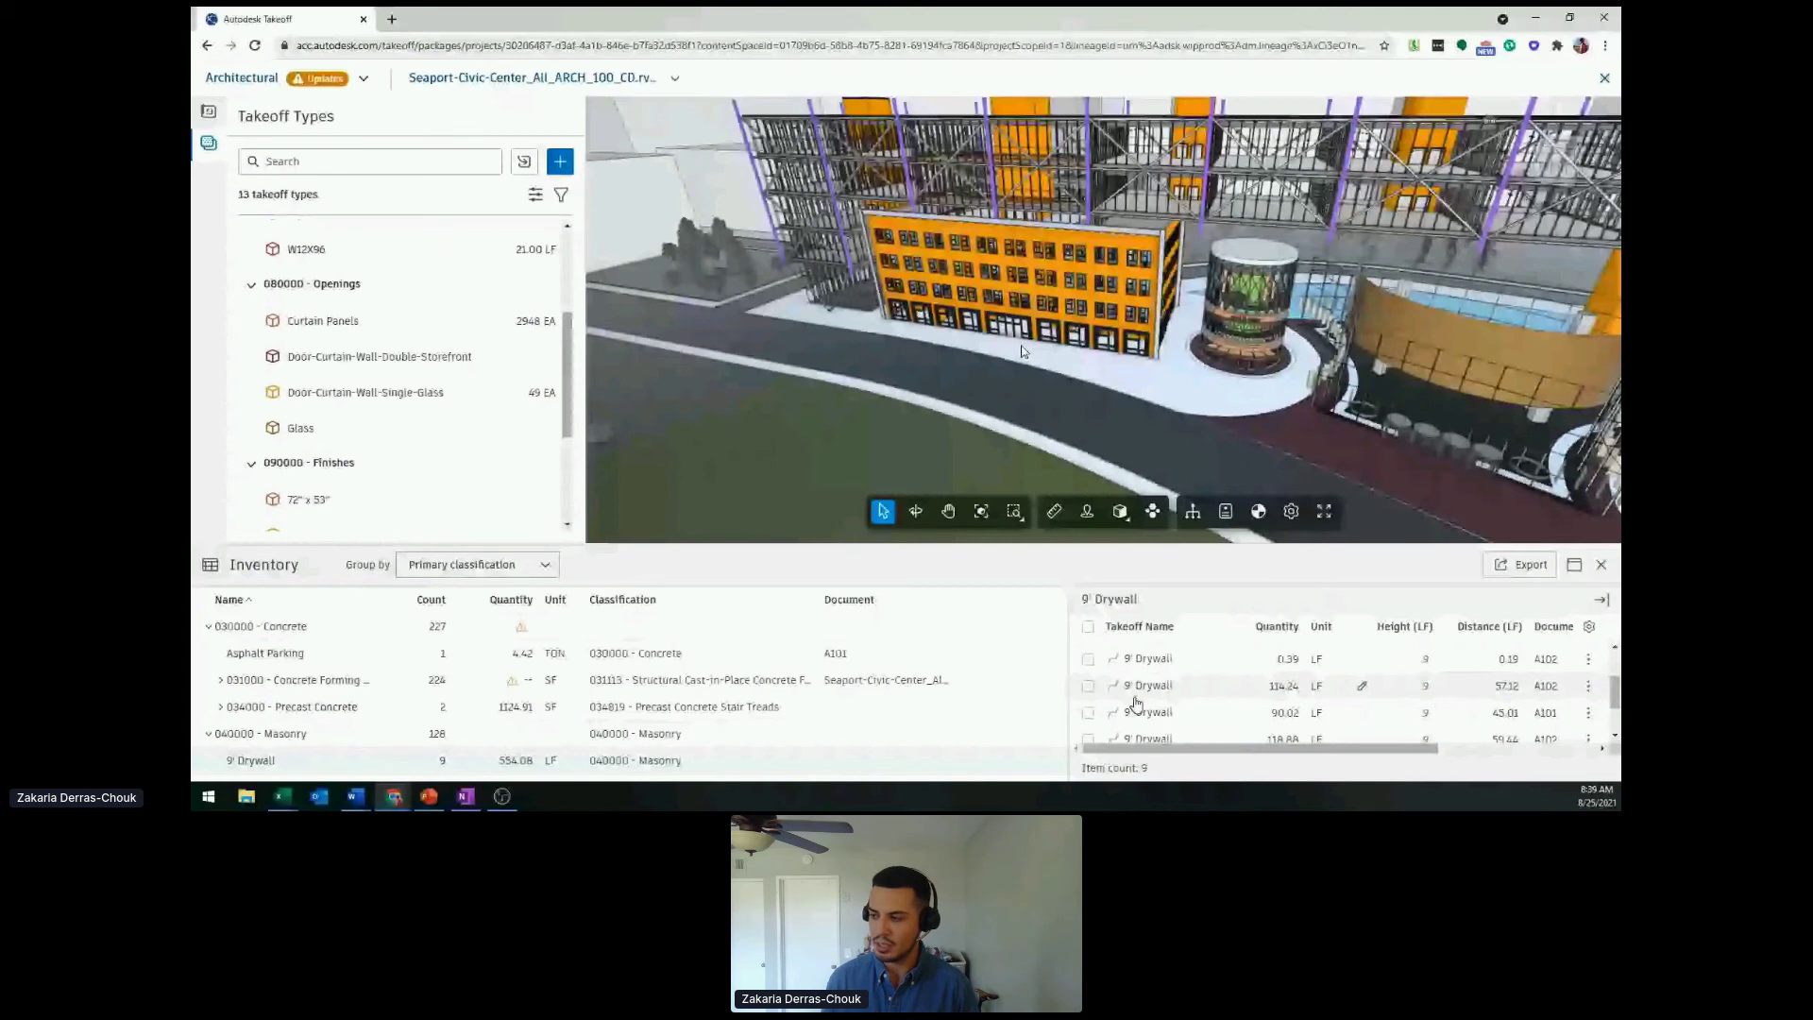
pyautogui.click(1136, 704)
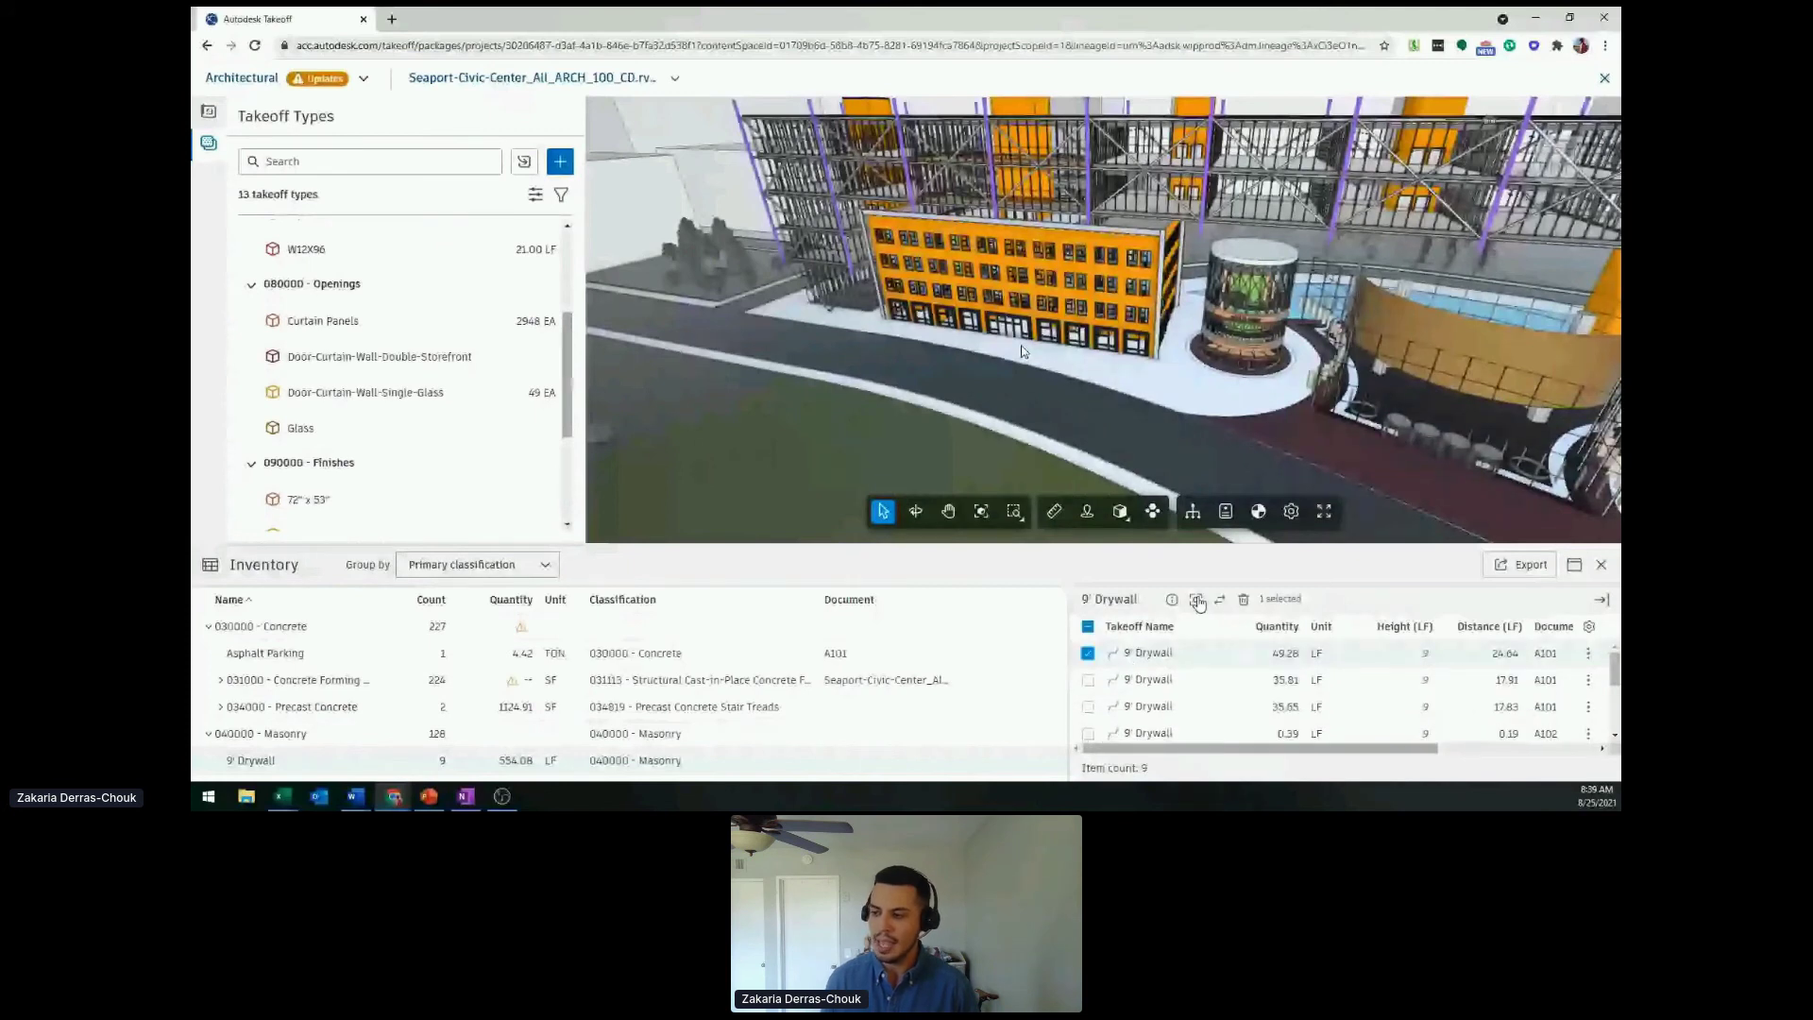
# - On sheet A101, select three 9' Drywall takeoffs and bring up the replacement takeoff type list
pyautogui.click(1198, 600)
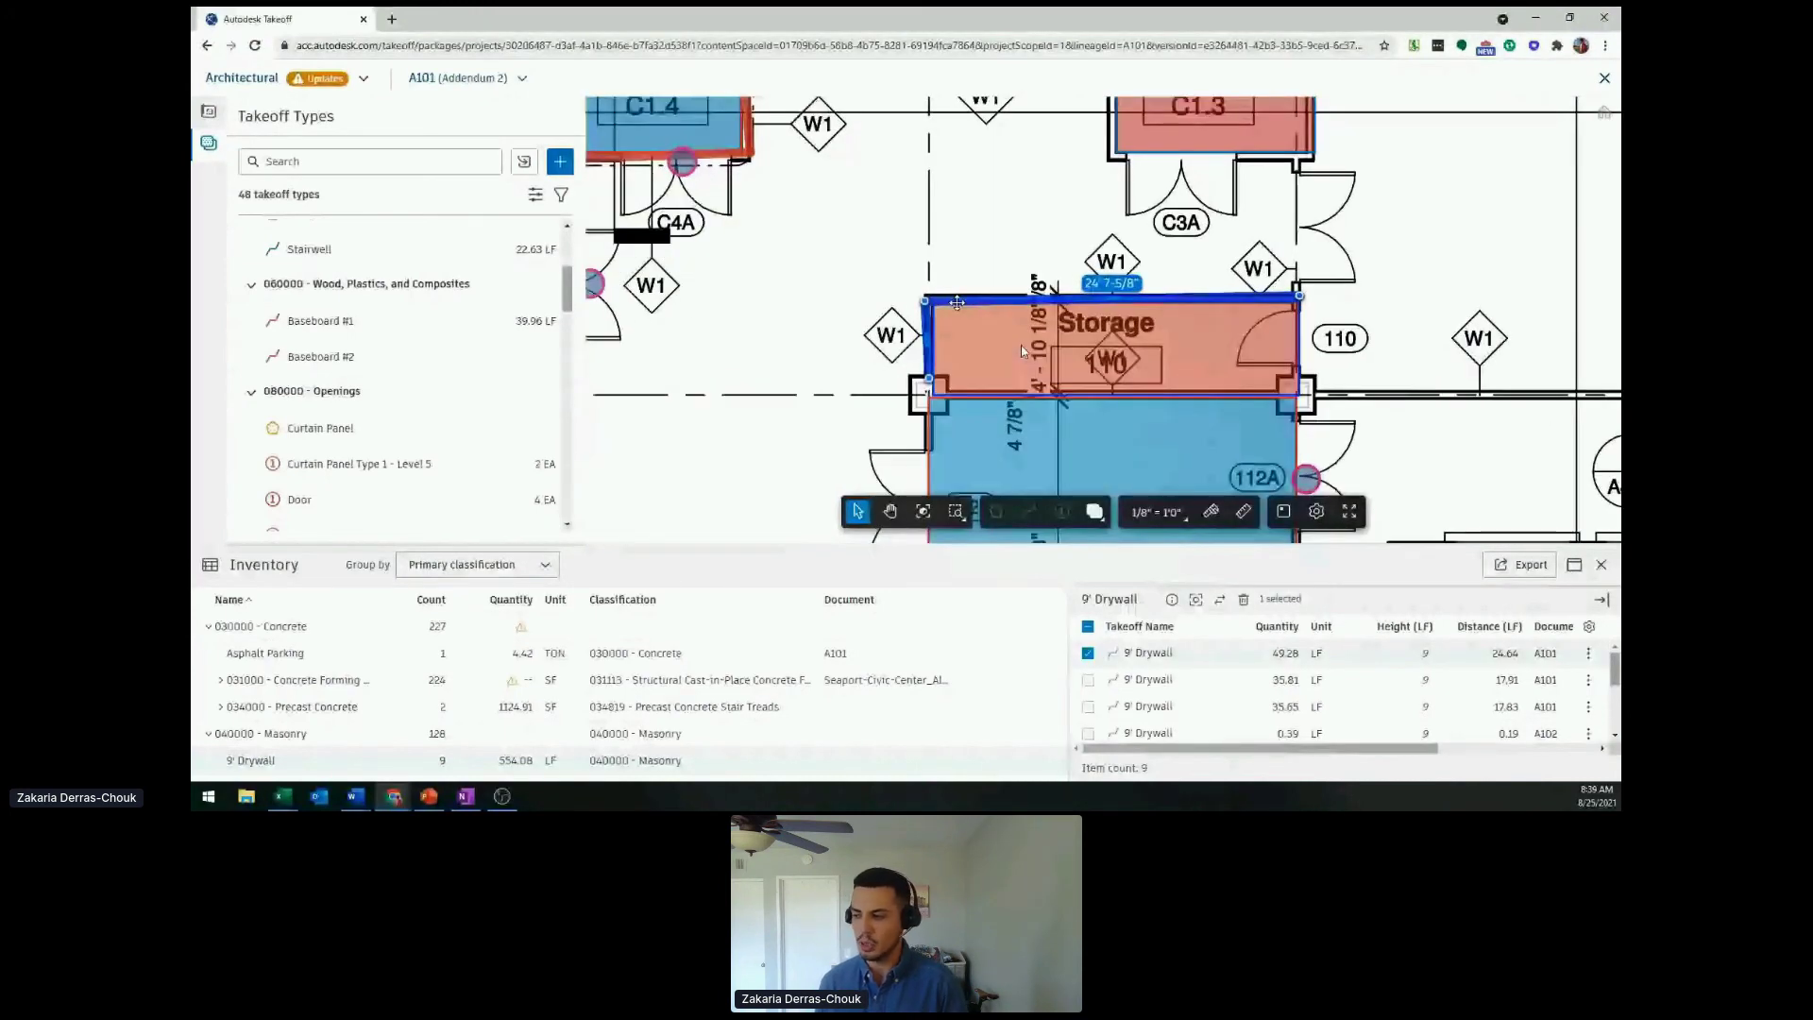
pyautogui.keyDown('shift'); pyautogui.click(1087, 732); pyautogui.keyUp('shift')
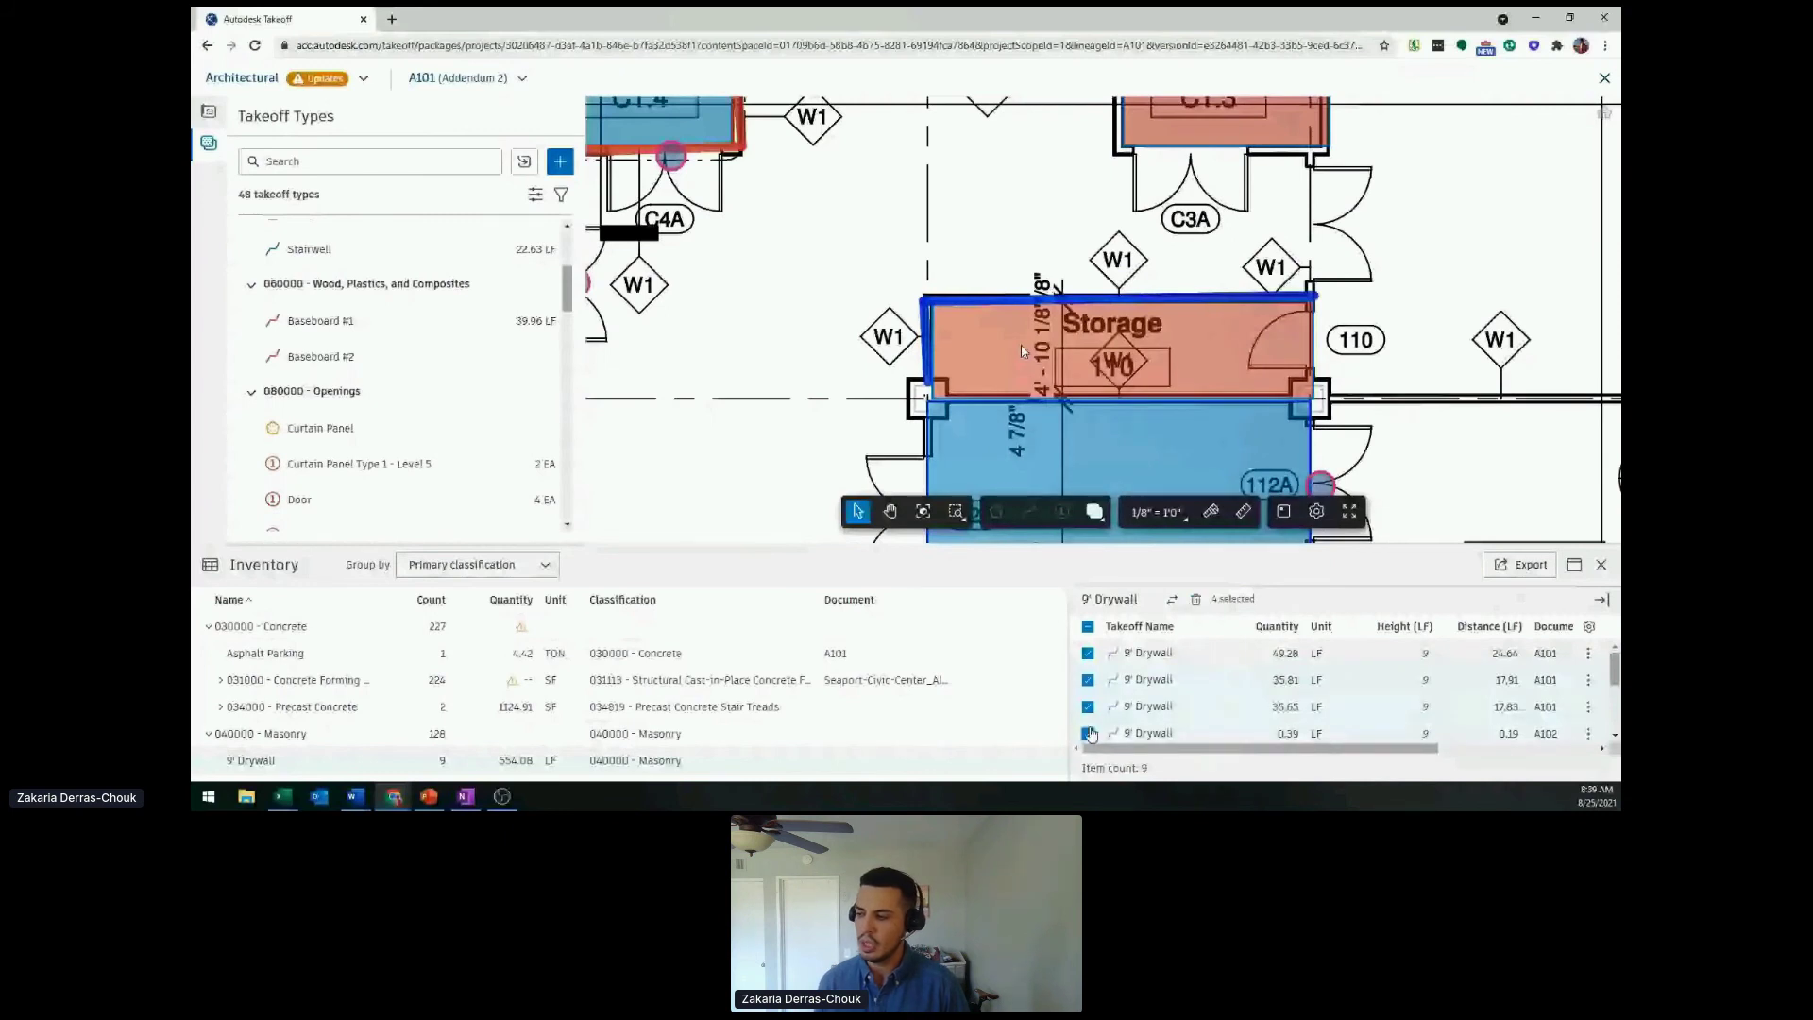
pyautogui.click(1088, 733)
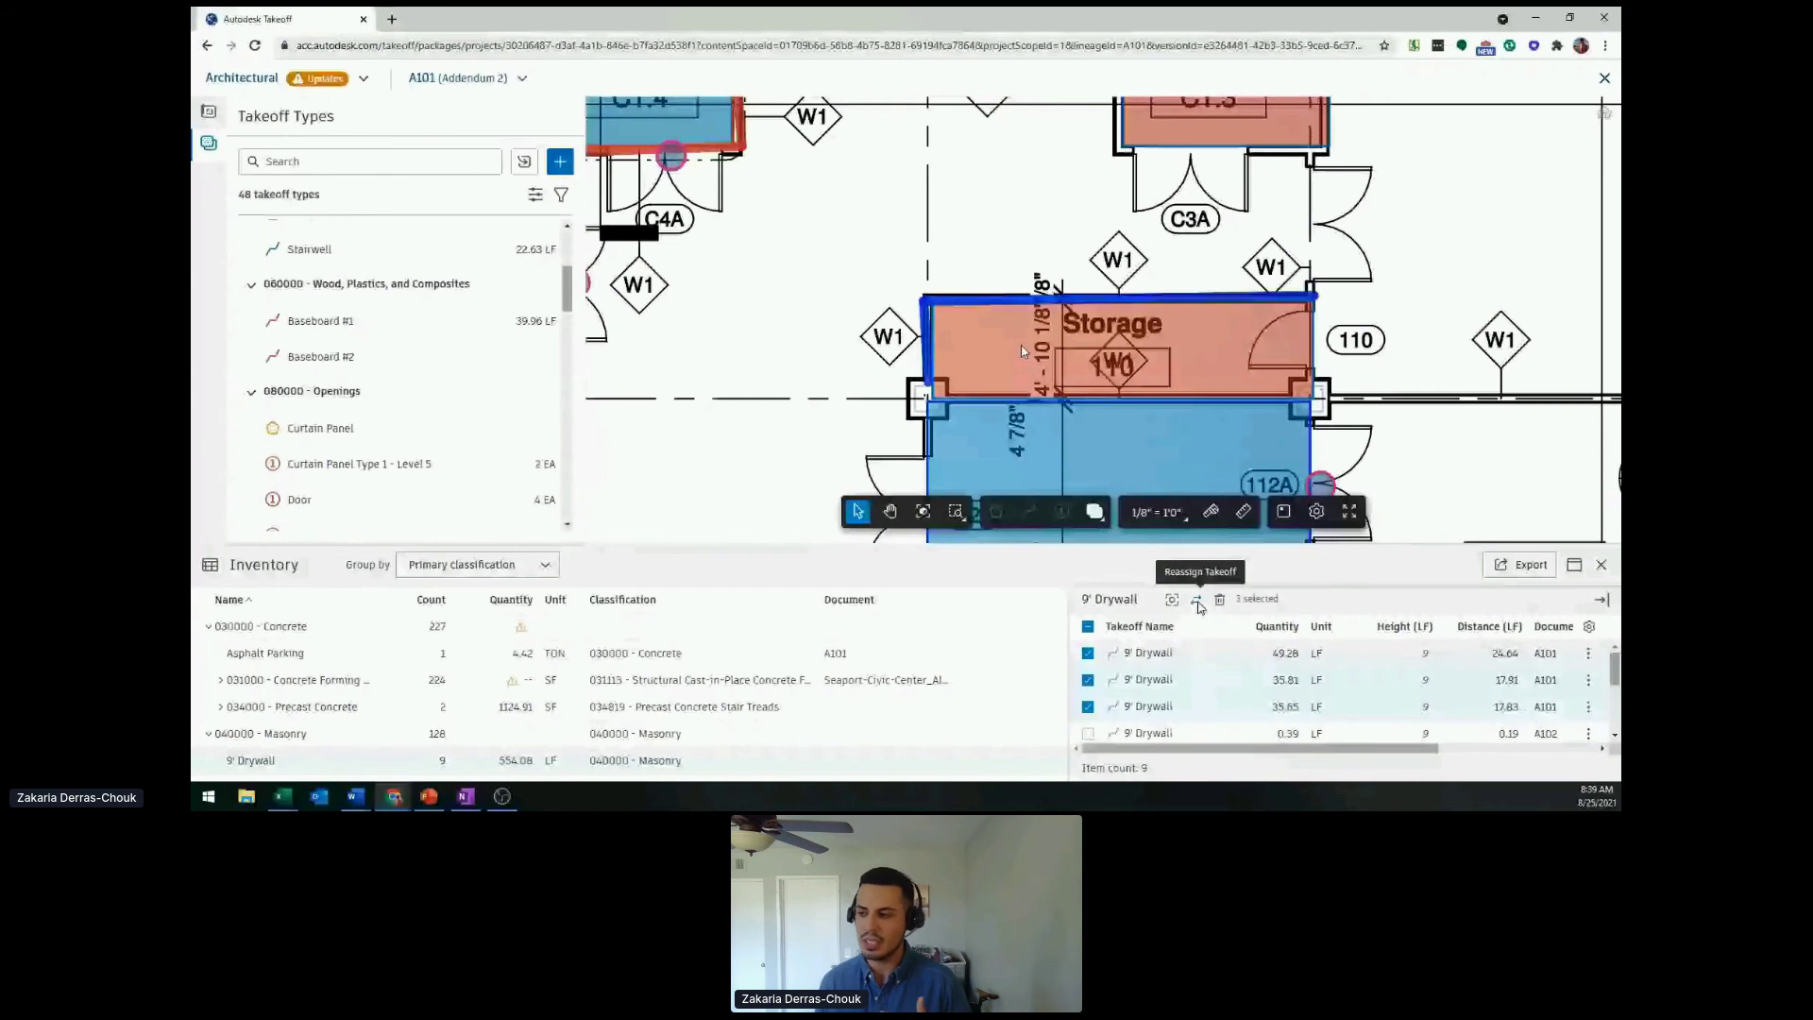
pyautogui.click(1196, 600)
pyautogui.click(924, 423)
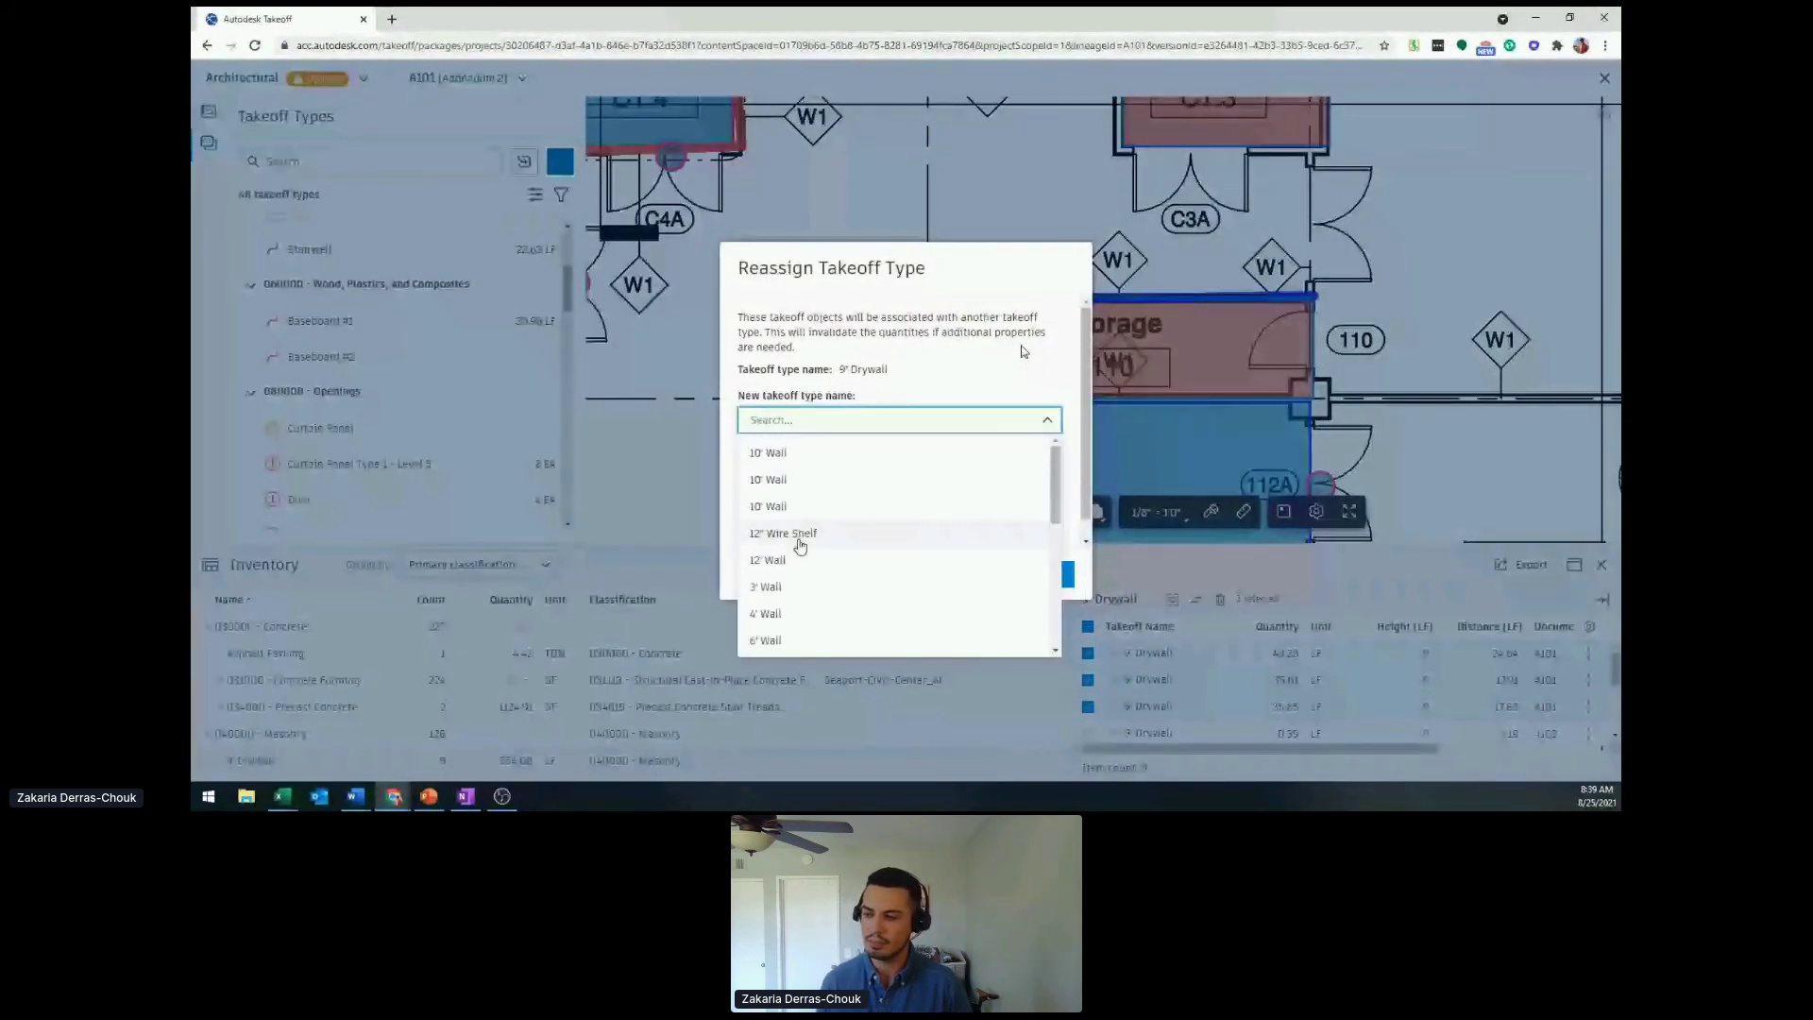
# - Reassign the three drywall takeoffs to 10' Wall, then export the inventory to an .xlsx file
pyautogui.click(793, 506)
pyautogui.click(1038, 575)
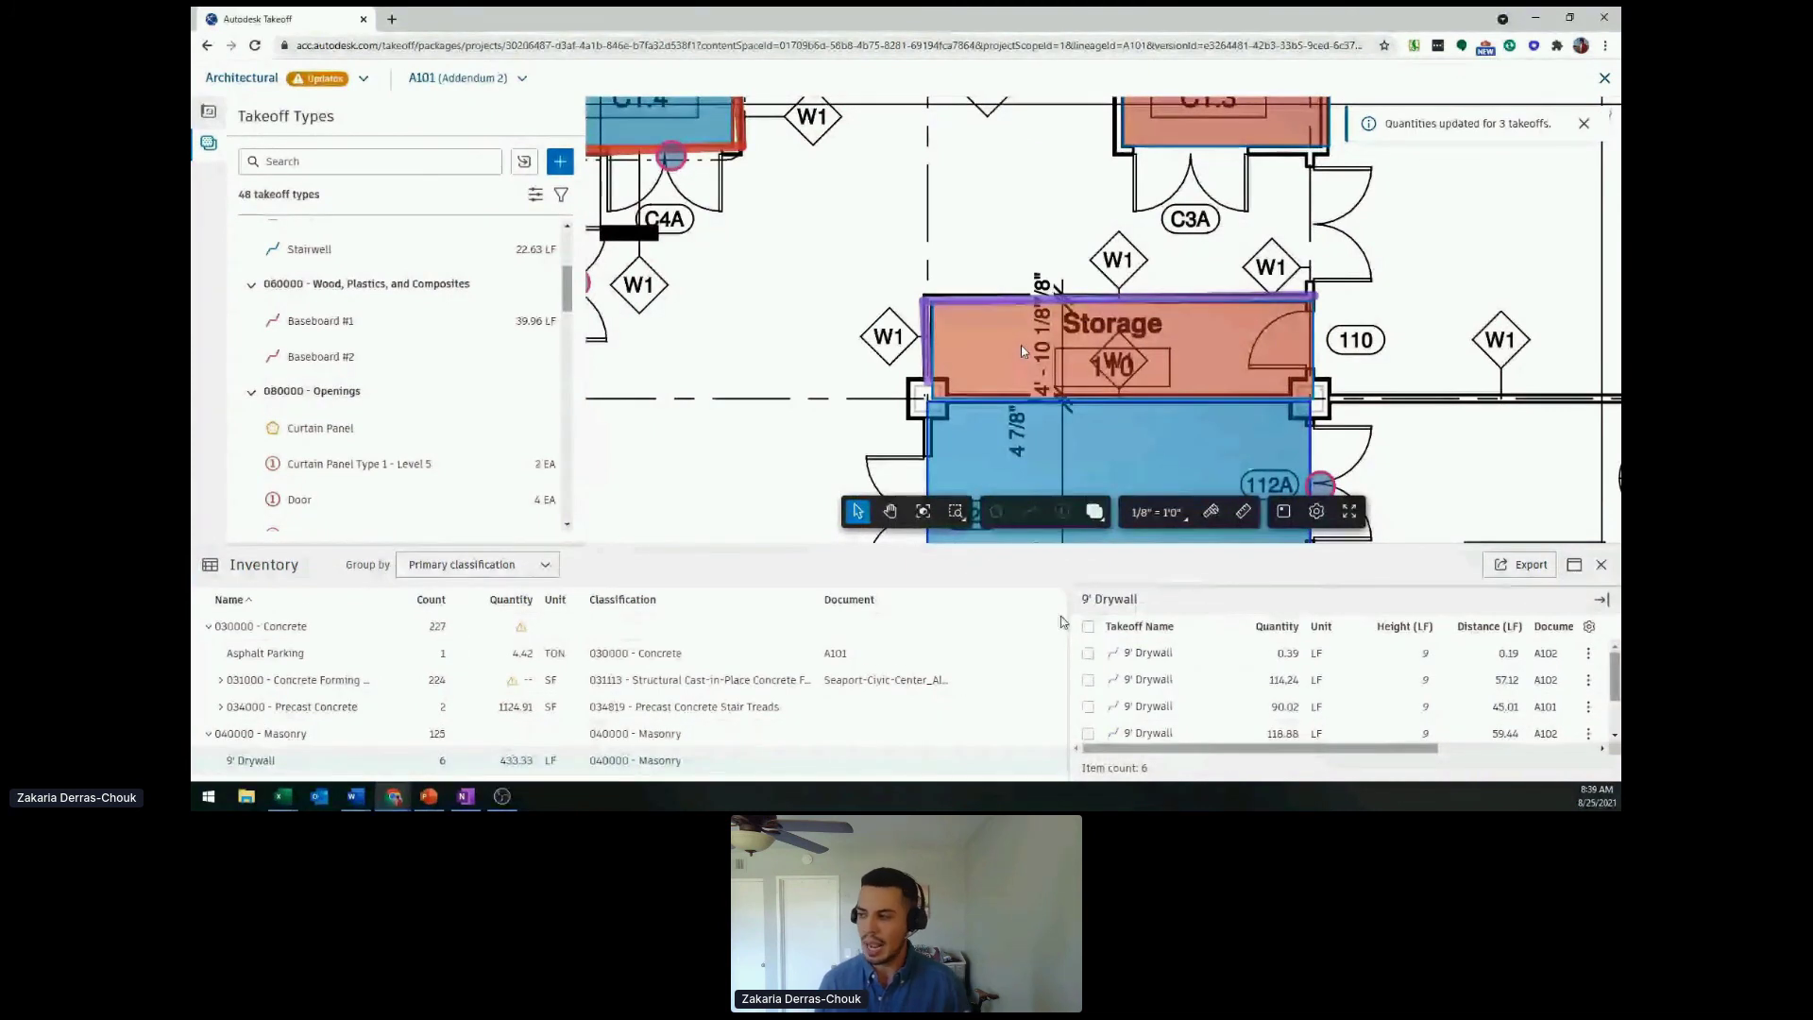
pyautogui.click(1503, 569)
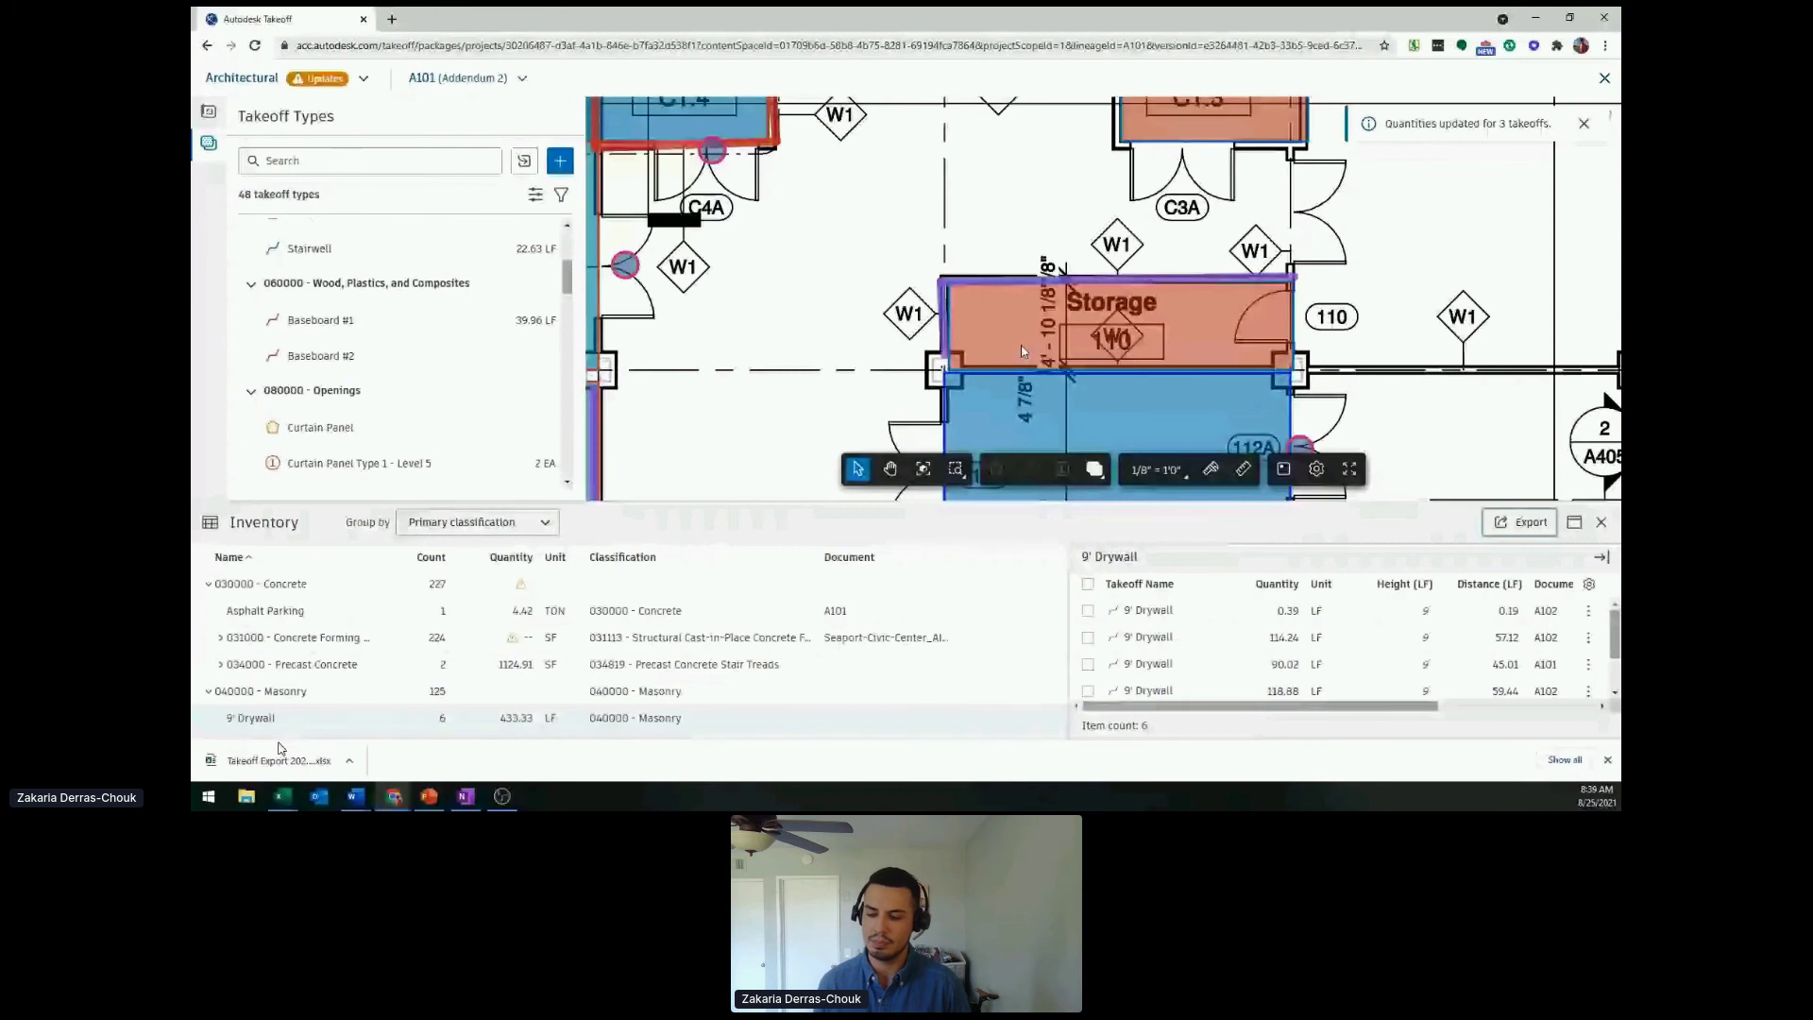
# - Open the downloaded Takeoff Export workbook in Excel, then return to the Q&A slide
pyautogui.click(280, 755)
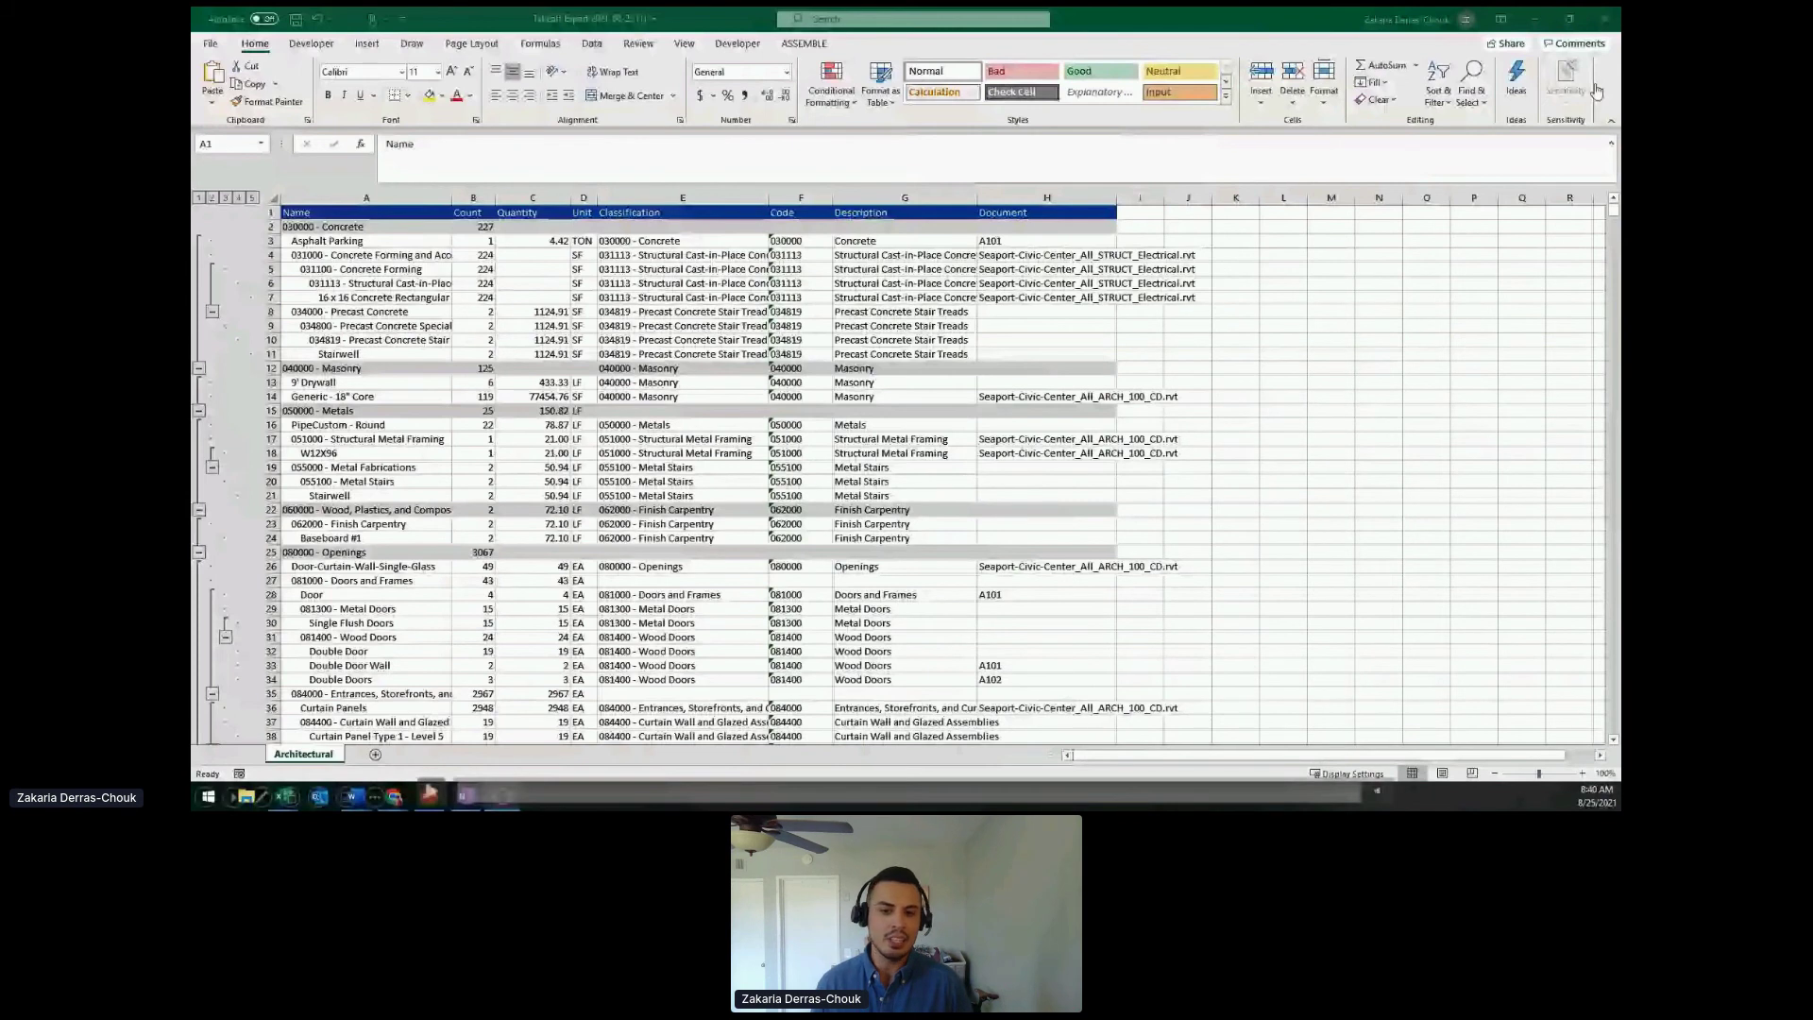
pyautogui.hotkey('alt', 'Tab')
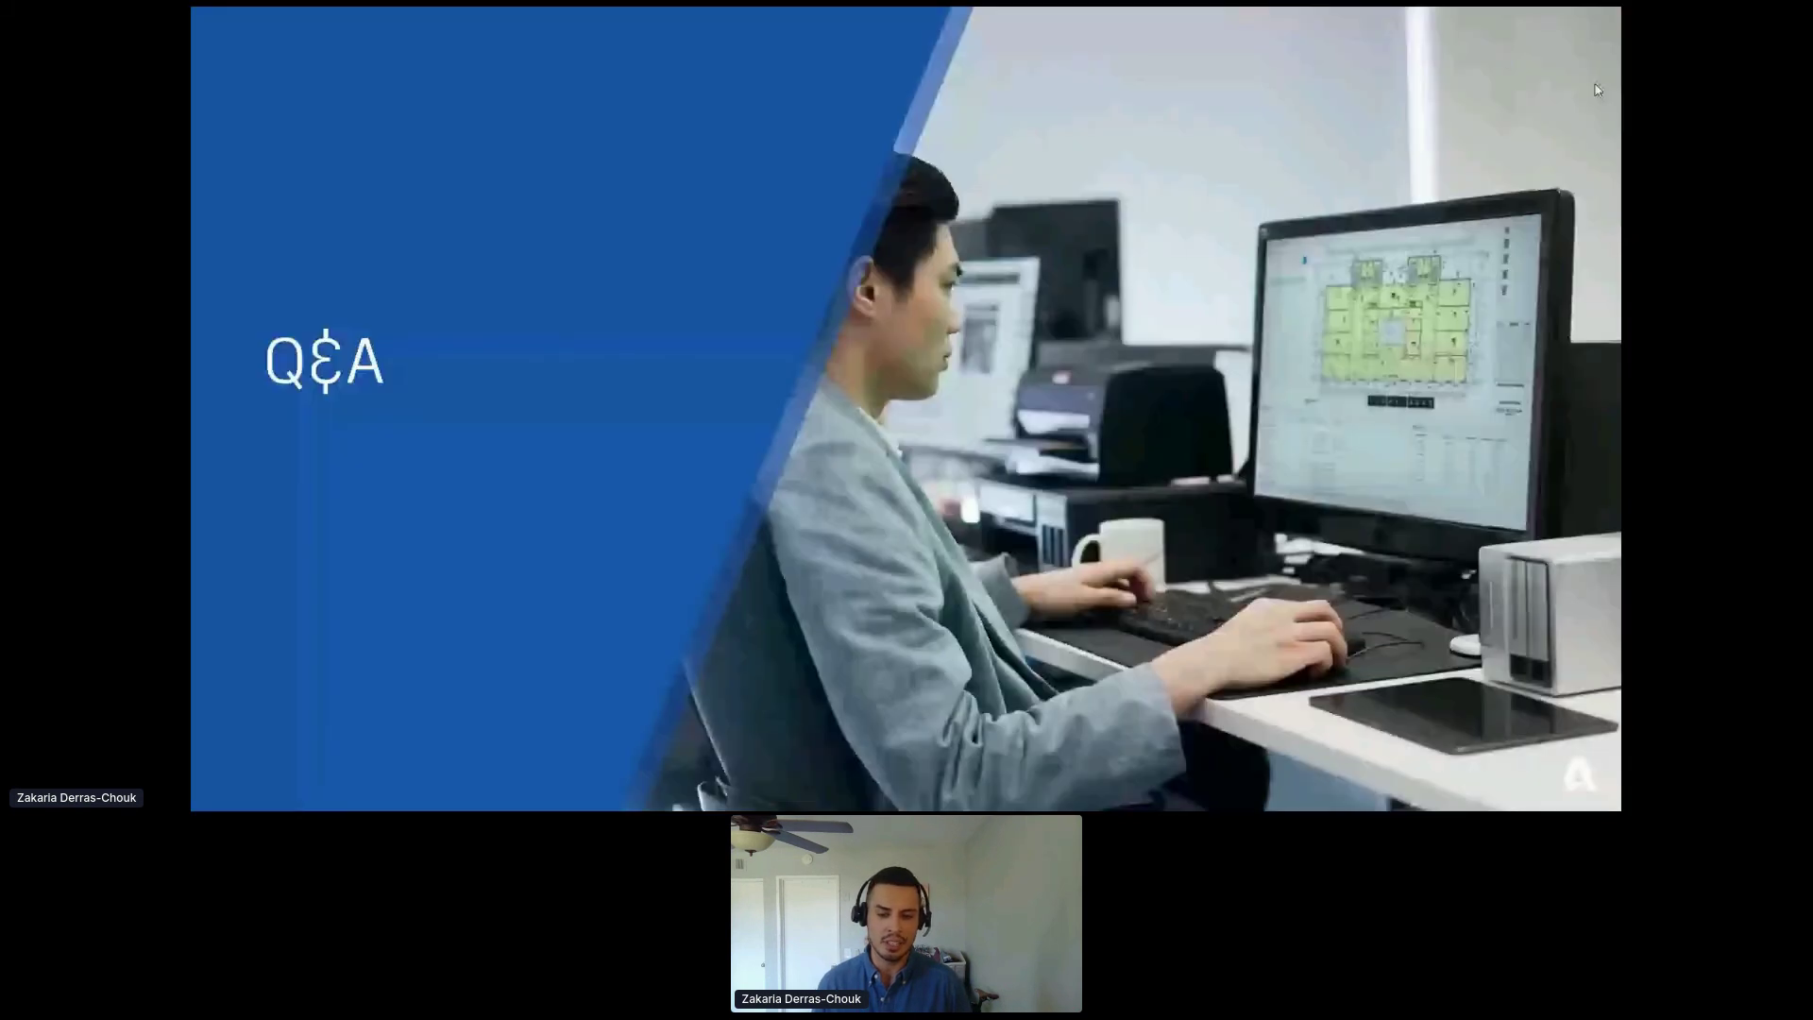